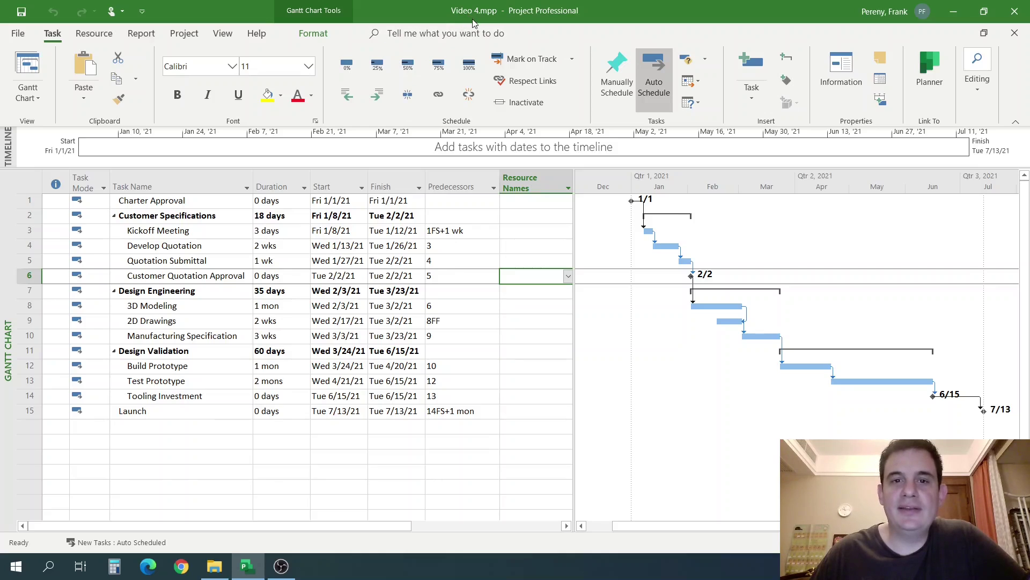
Review the 8FF and 1FS+1 wk dependencies and Kickoff Meeting's As Soon As Possible constraint, unchanged.
click(494, 324)
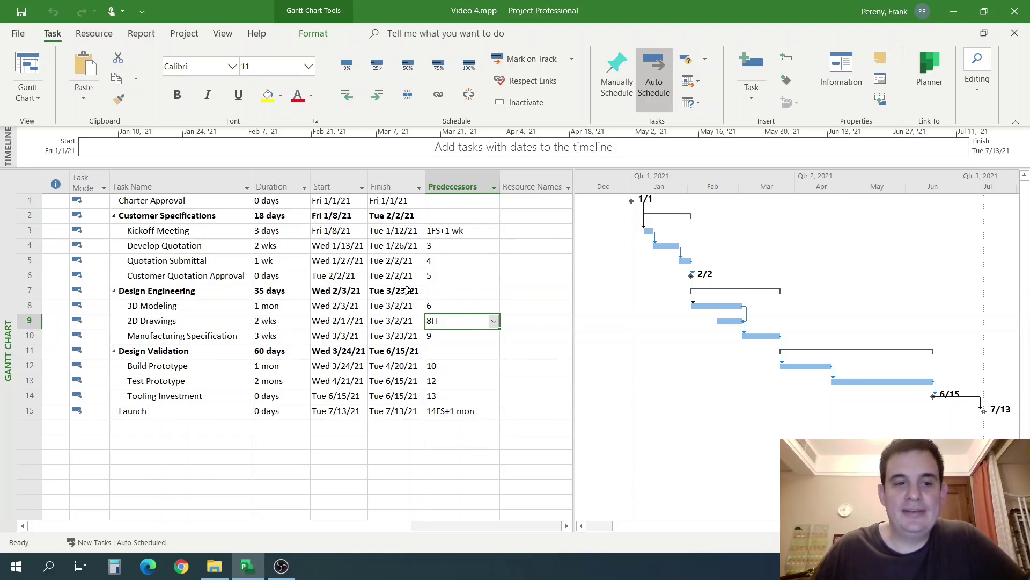
click(456, 230)
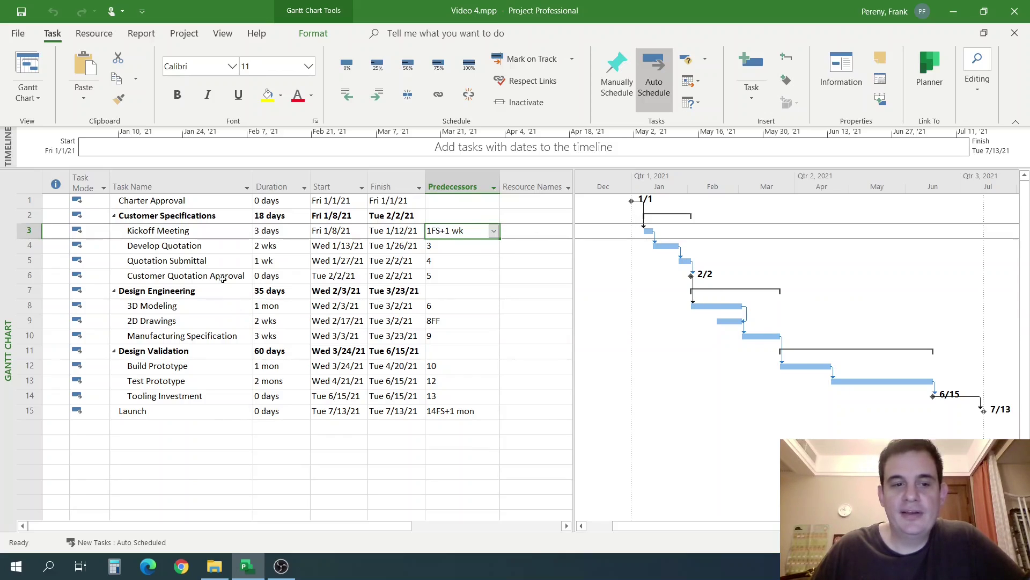
click(206, 231)
double_click(210, 231)
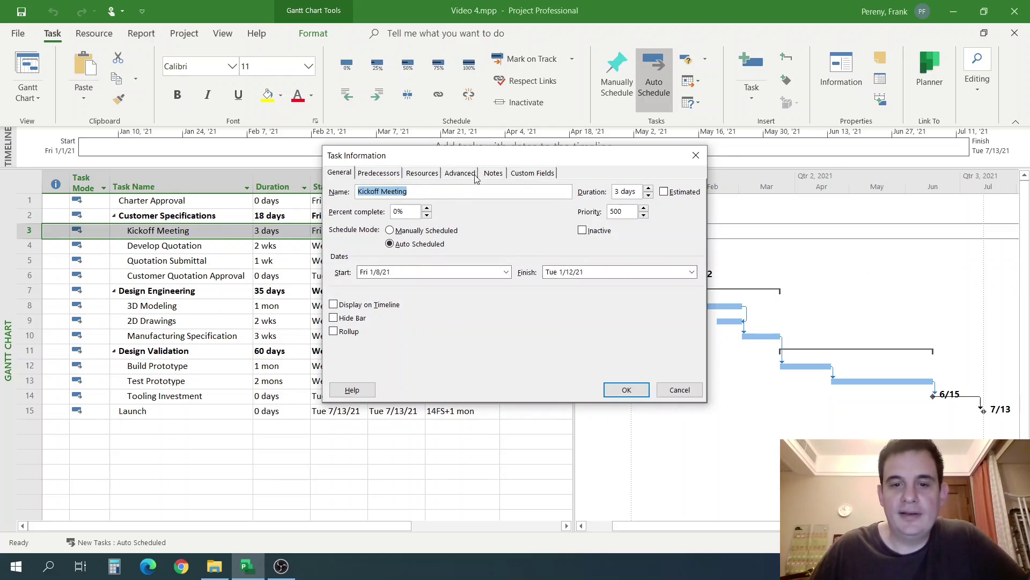
click(452, 177)
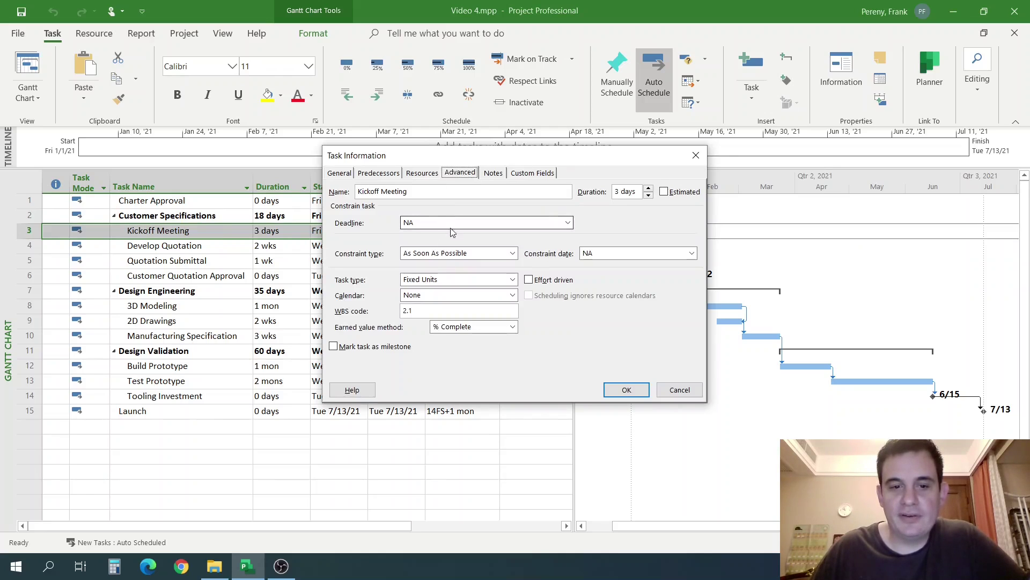
click(454, 253)
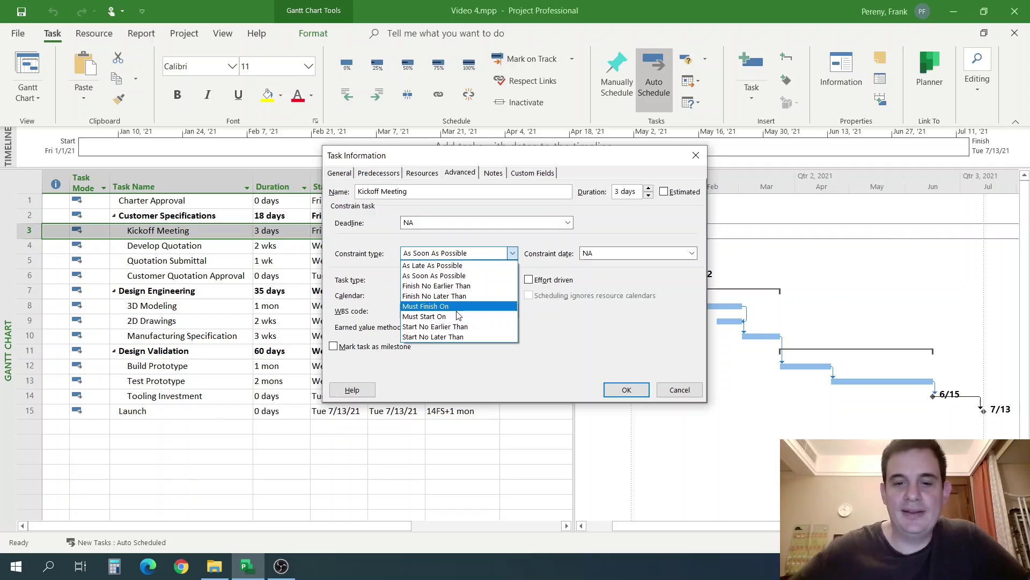
key(Escape)
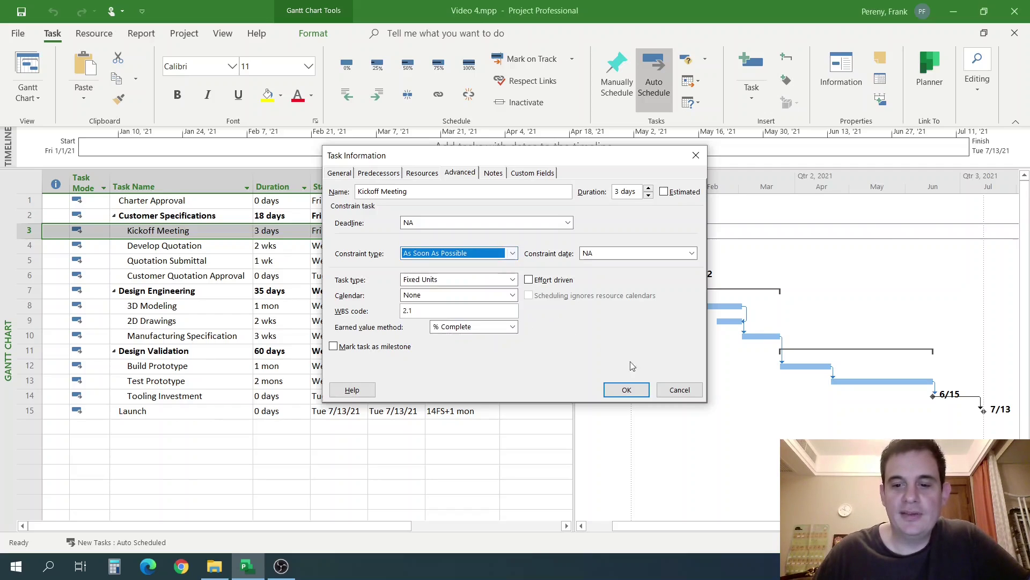
click(678, 390)
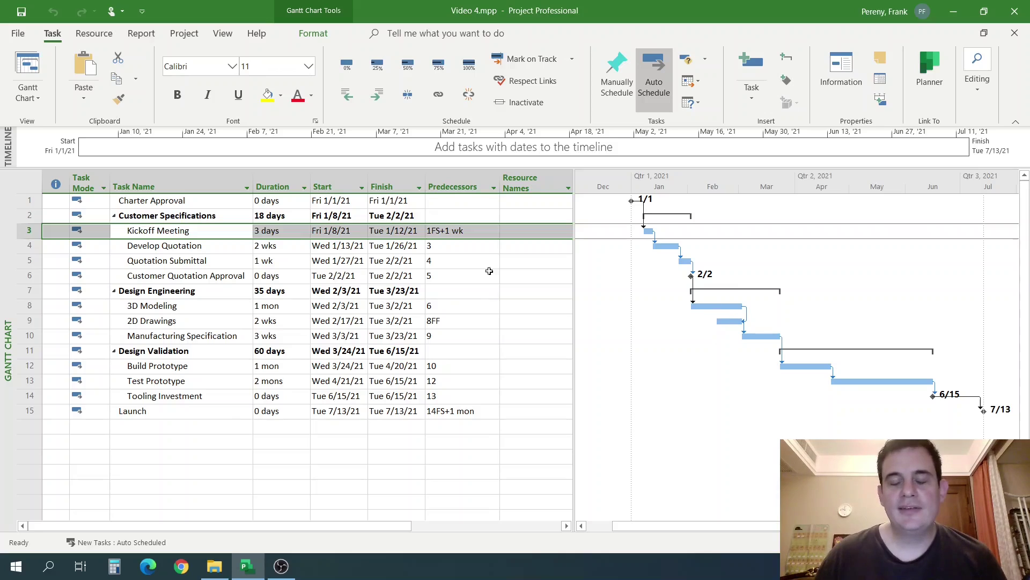
Note predecessors 5 and 6 of Customer Quotation Approval and 3D Modeling, then switch to Resource Sheet.
click(470, 278)
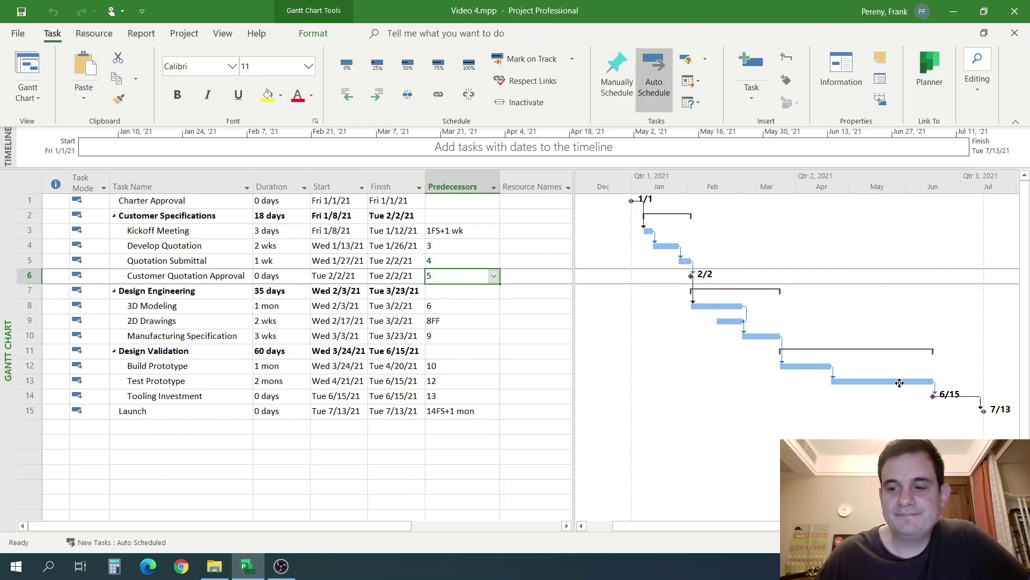
click(467, 299)
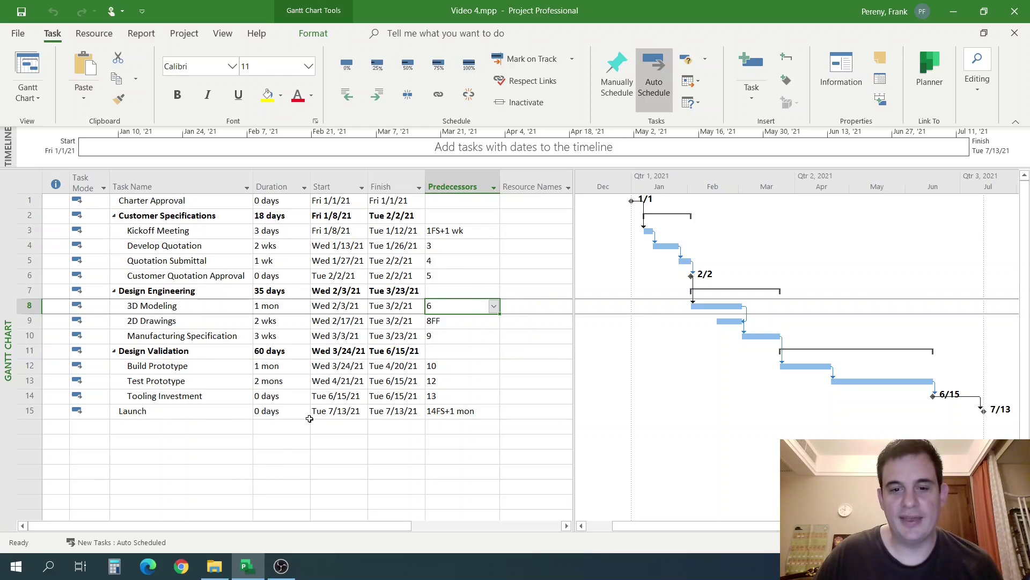
click(481, 312)
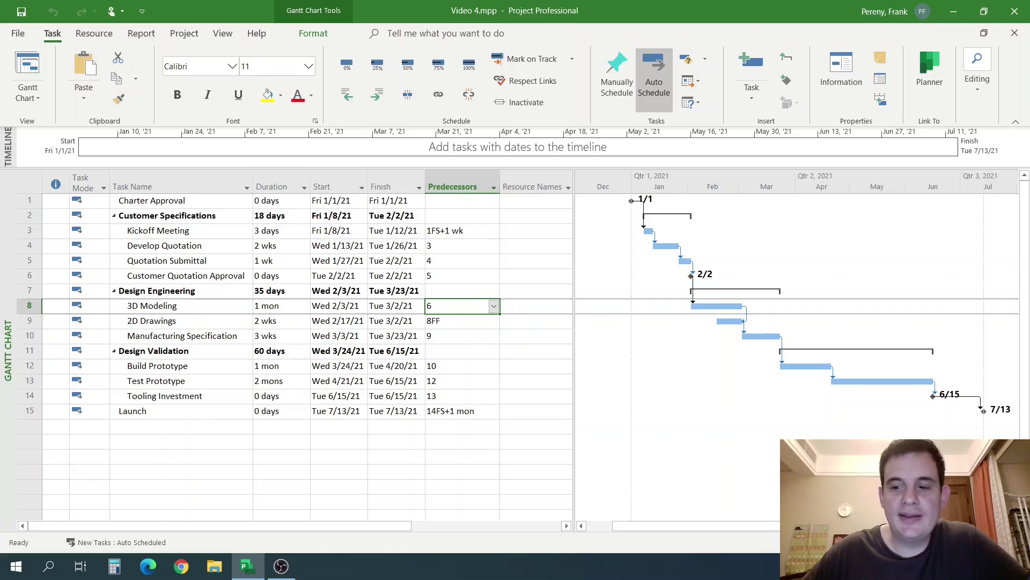
click(35, 99)
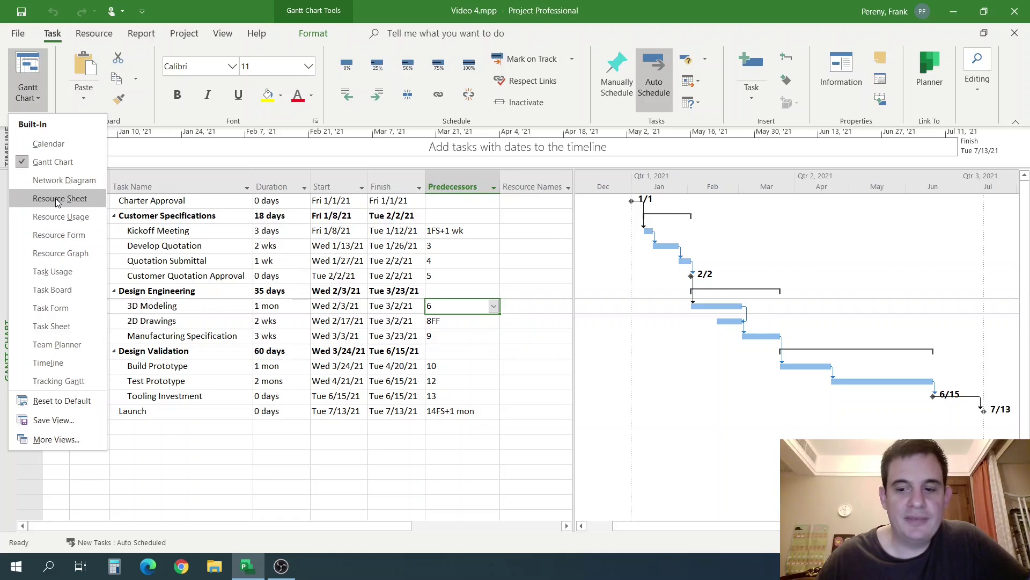
click(59, 198)
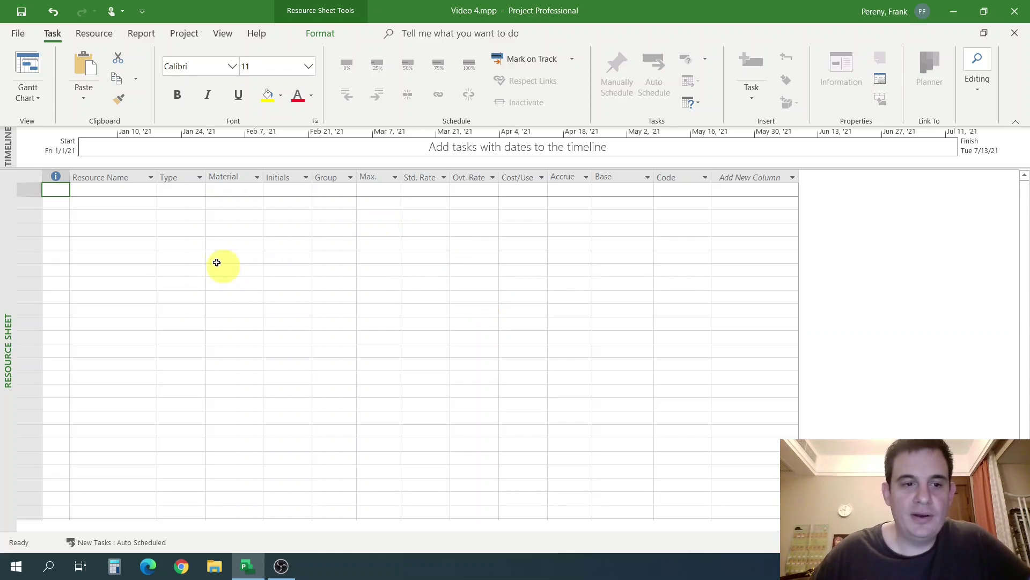
Select the first resource's Type cell, then the whole Type column.
click(184, 230)
click(189, 192)
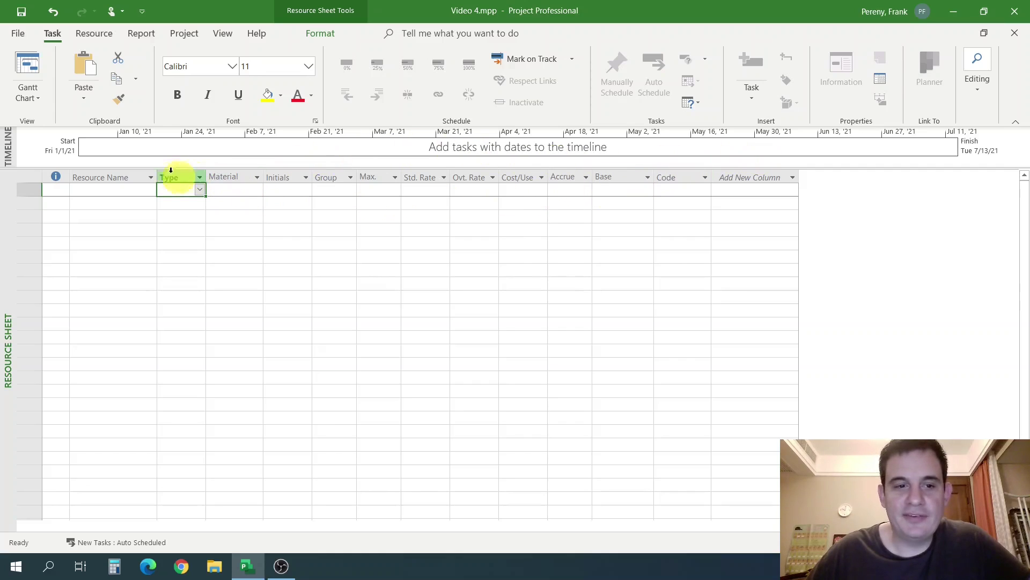
click(152, 176)
click(180, 190)
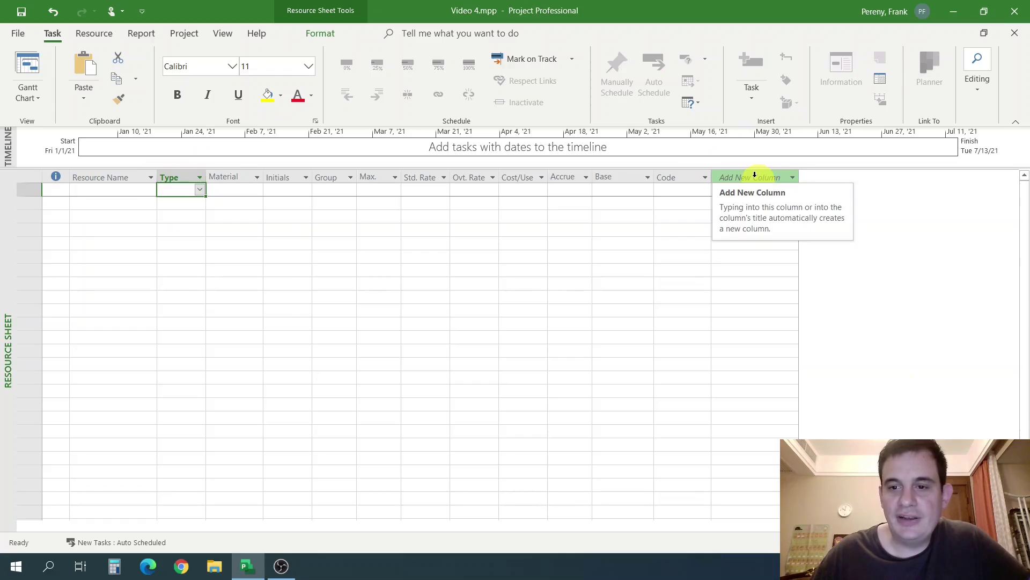
click(241, 271)
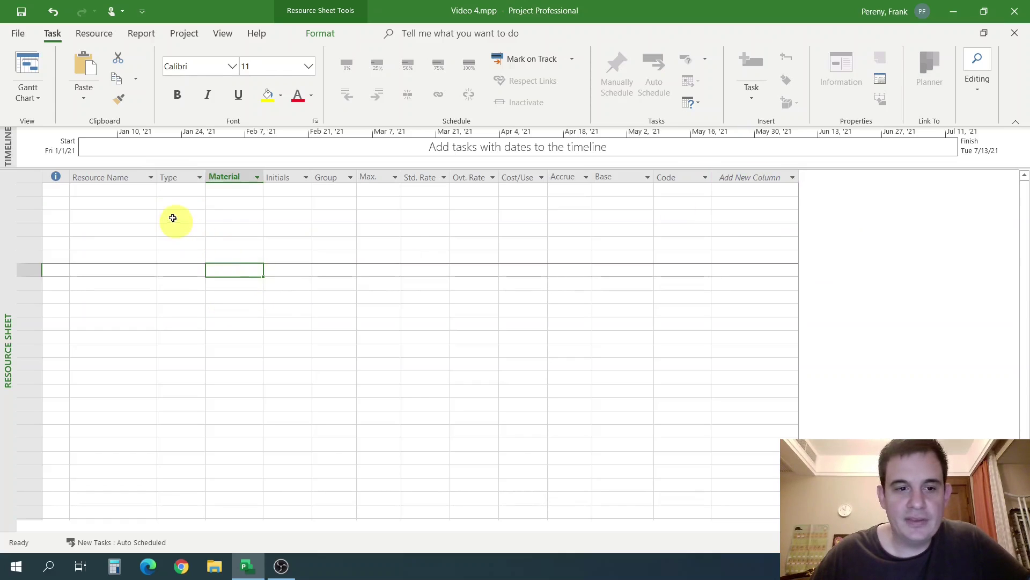
click(173, 179)
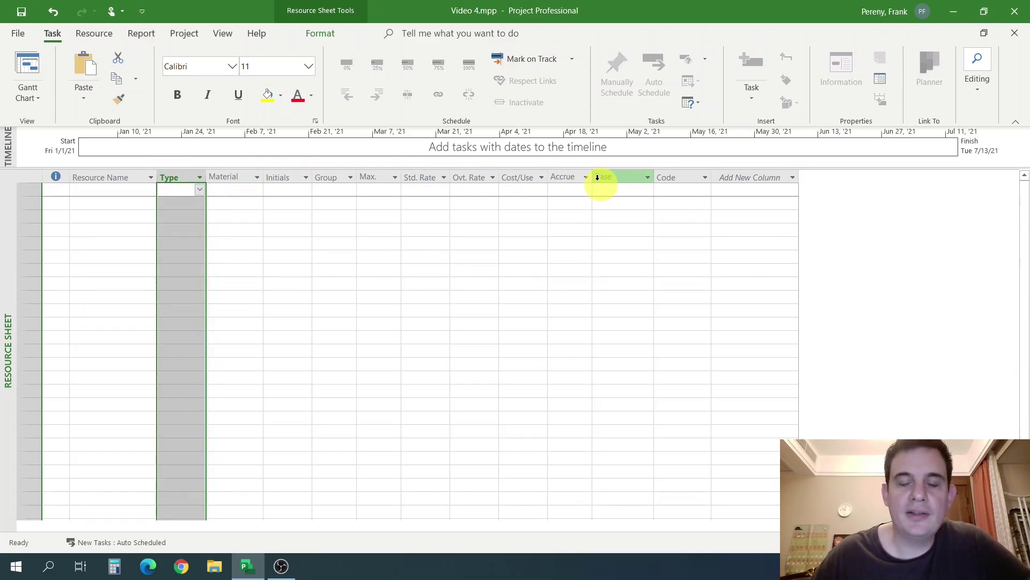
Add the Type field as a new column at the end of the Resource Sheet.
click(745, 173)
click(697, 222)
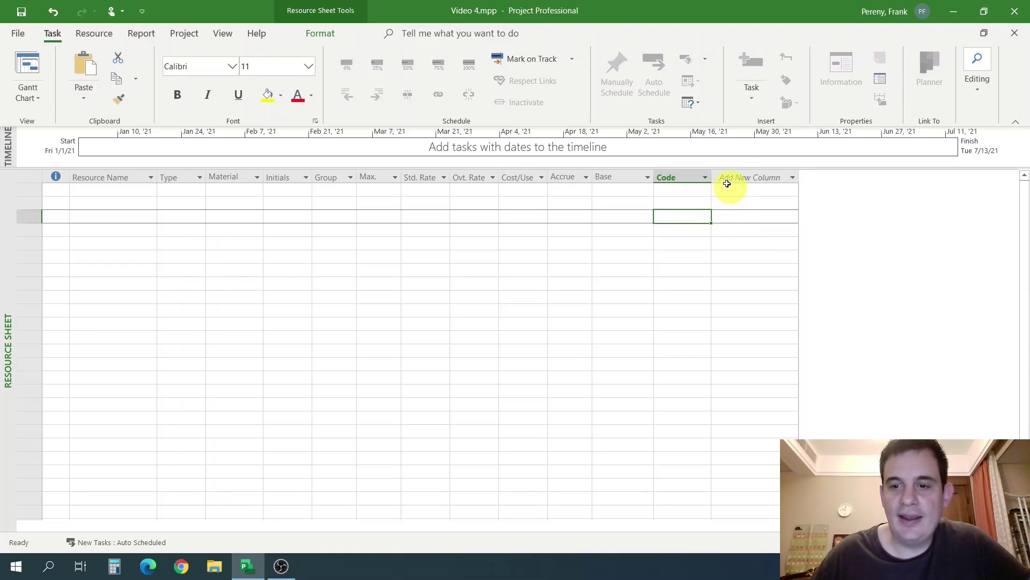
click(731, 179)
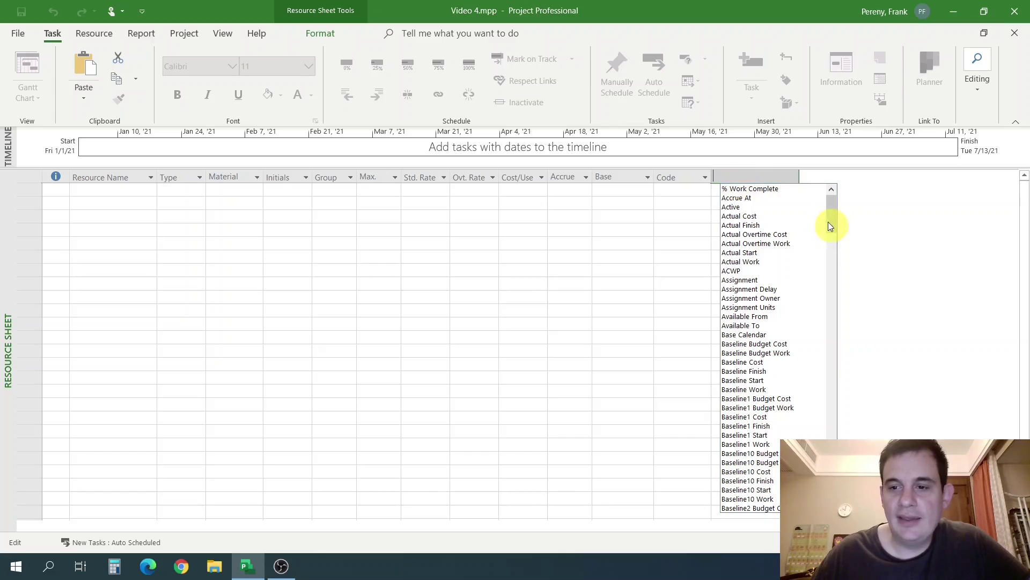
drag(833, 223, 837, 198)
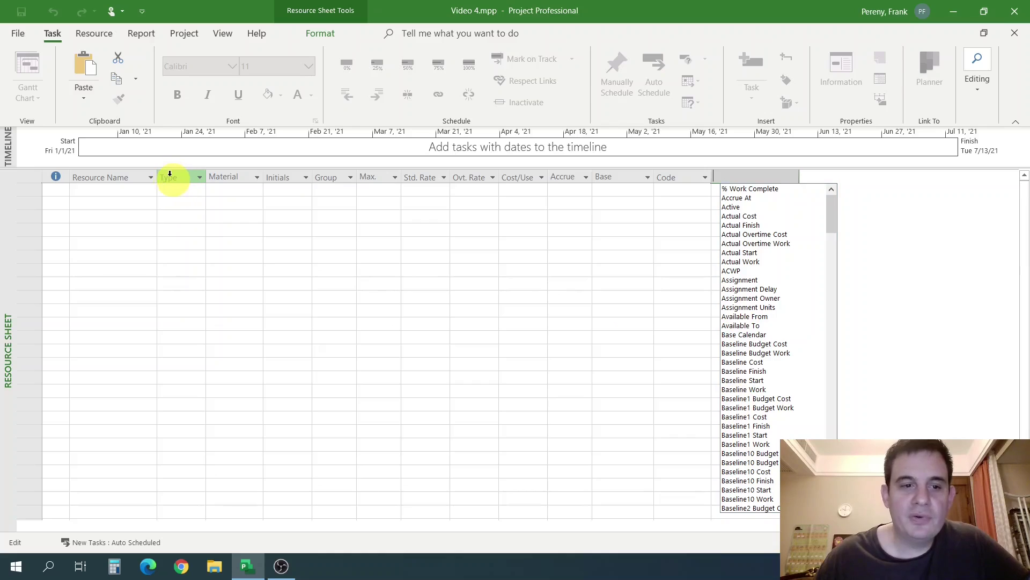
mouse_move(171, 175)
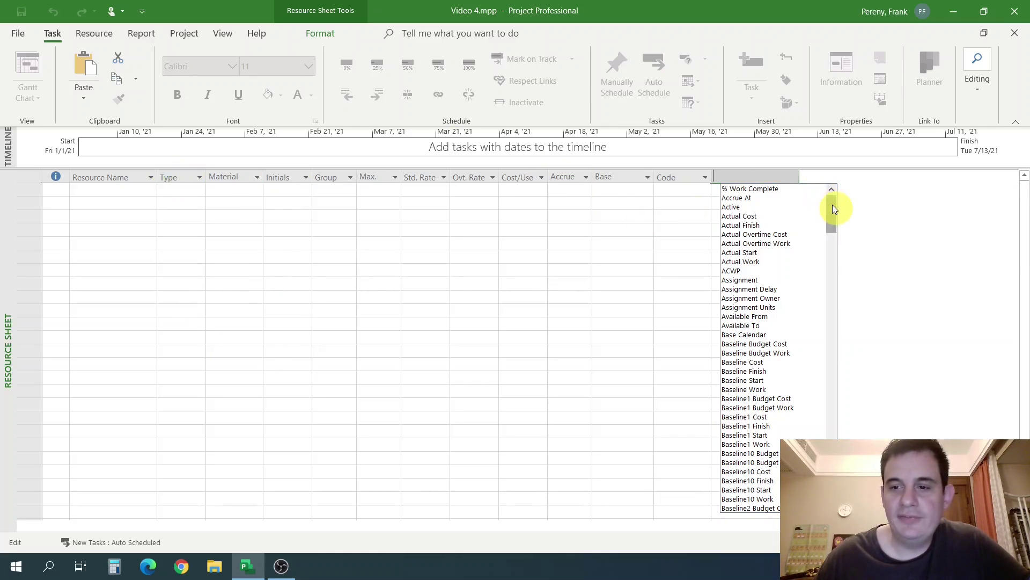
drag(833, 209, 854, 457)
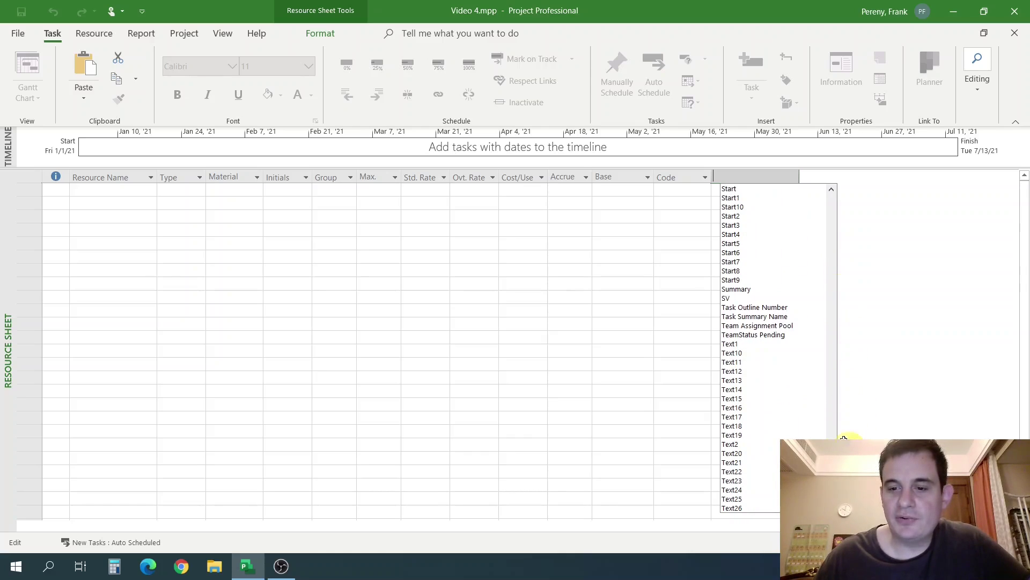
scroll(773, 349, down, 7)
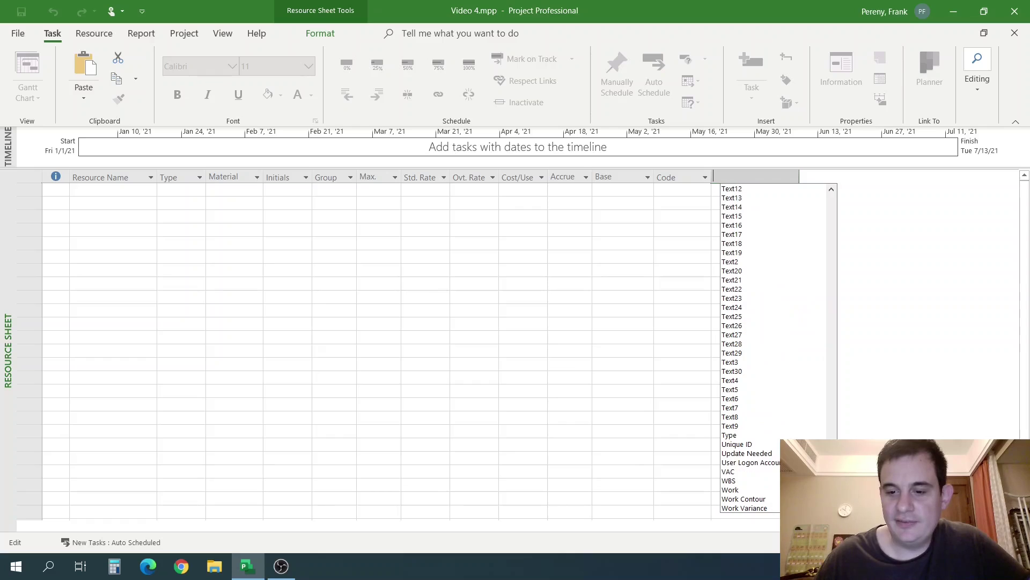
click(731, 435)
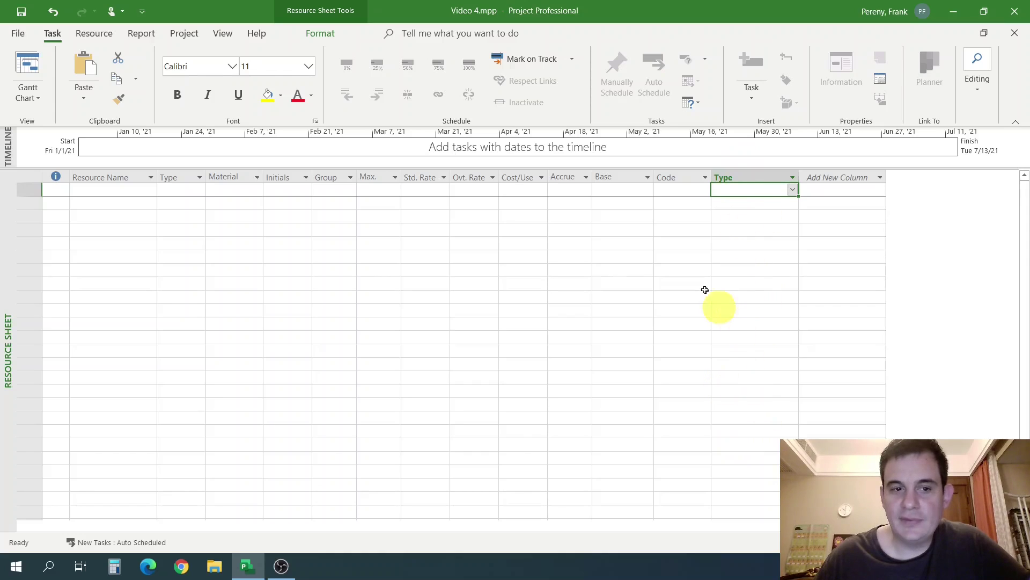
click(183, 191)
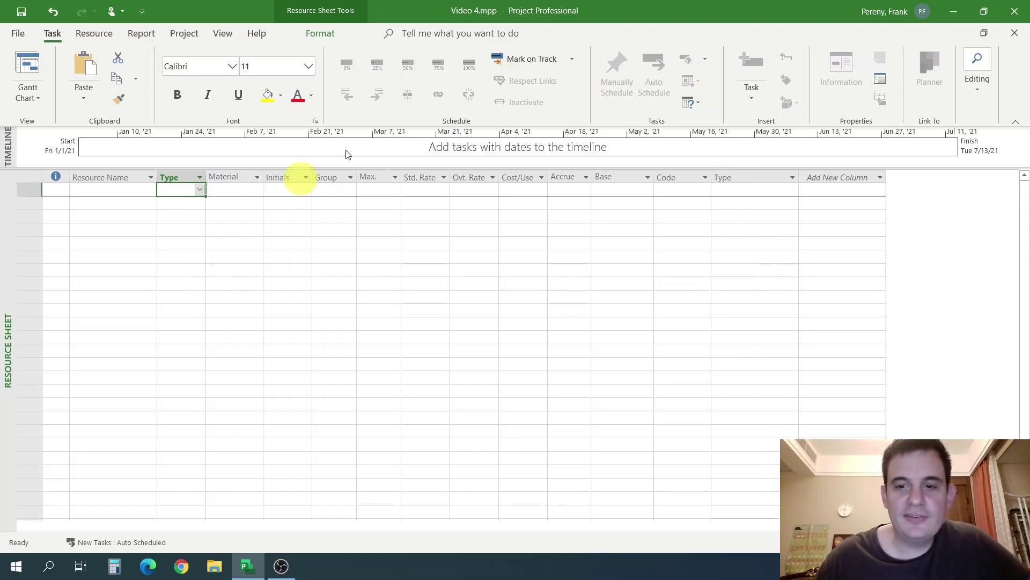
click(202, 231)
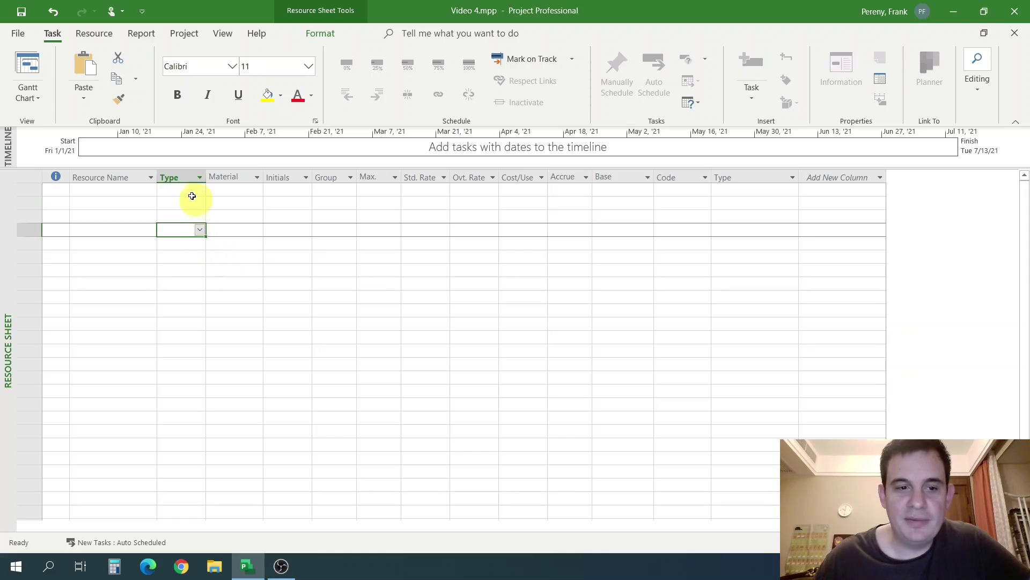
click(197, 193)
click(198, 192)
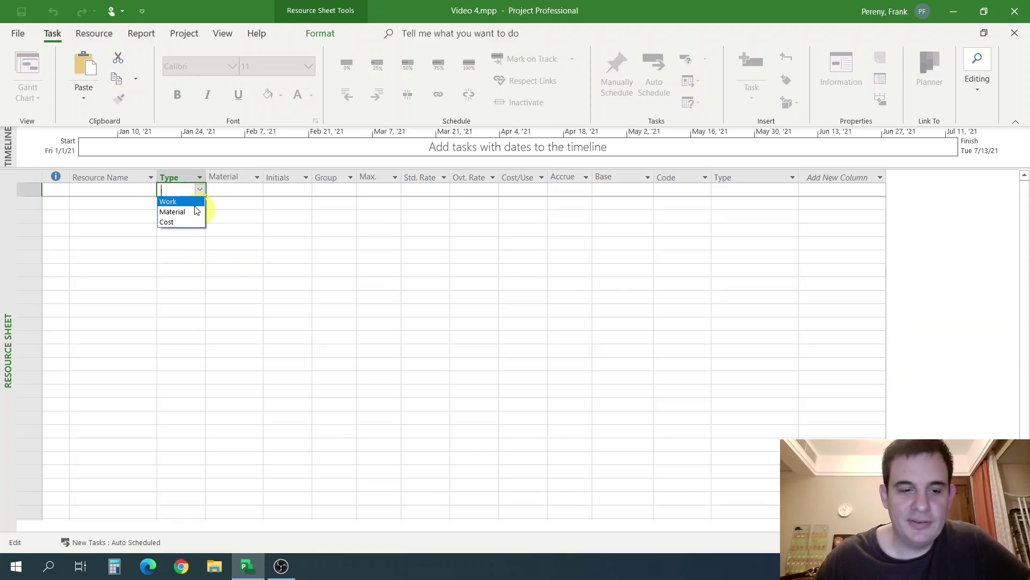
click(23, 195)
click(24, 192)
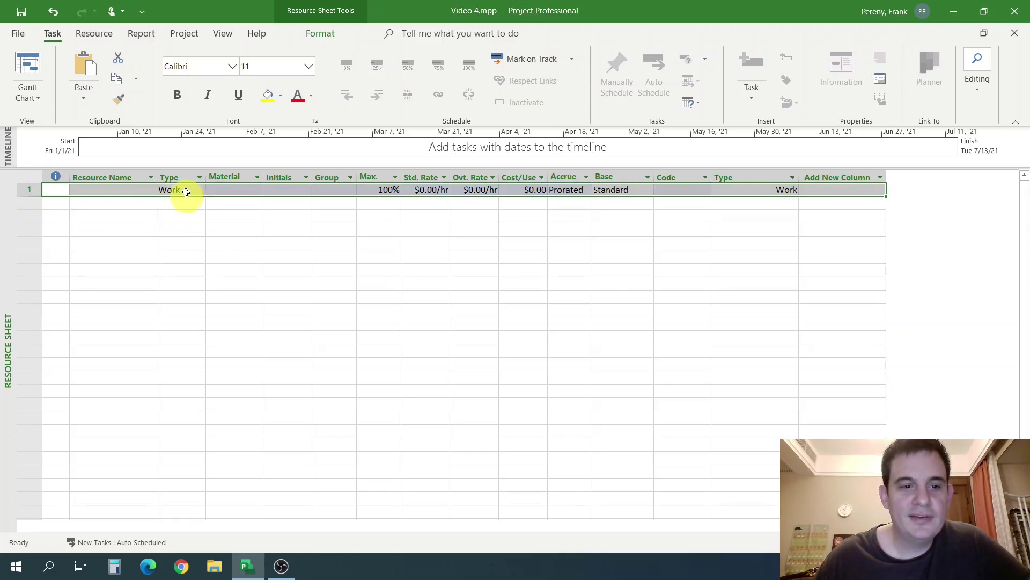
click(177, 189)
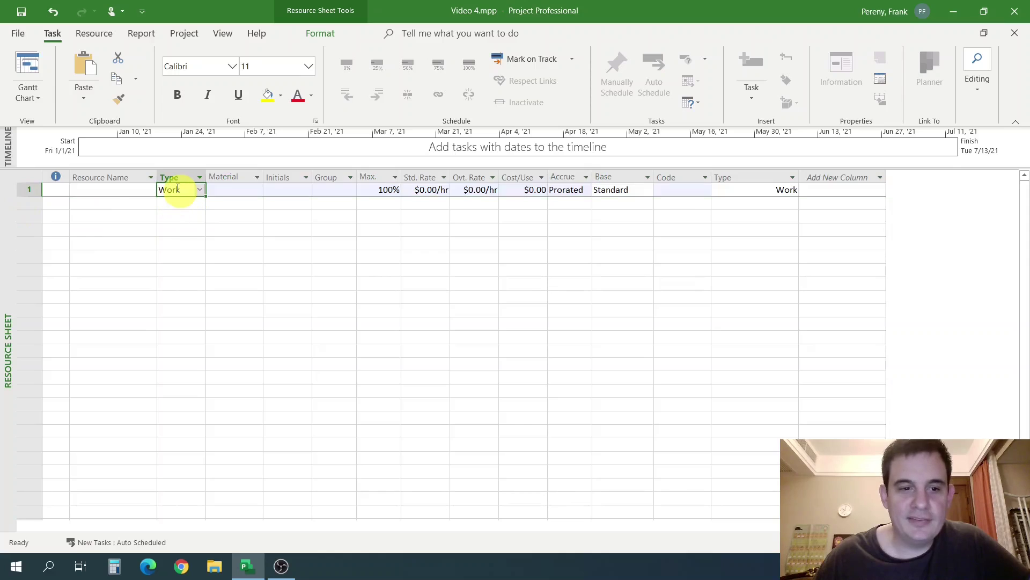
click(752, 188)
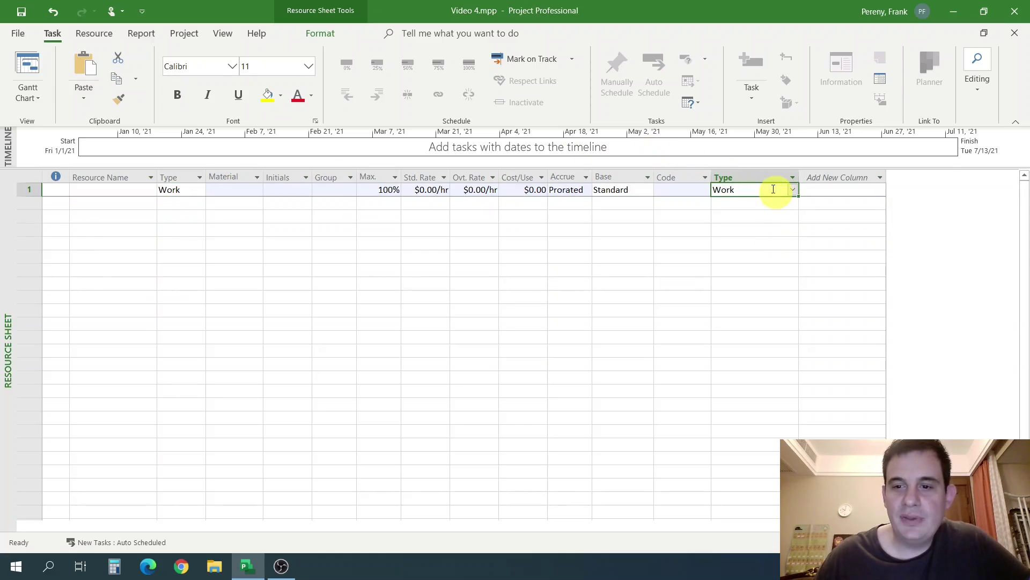
click(762, 177)
click(182, 178)
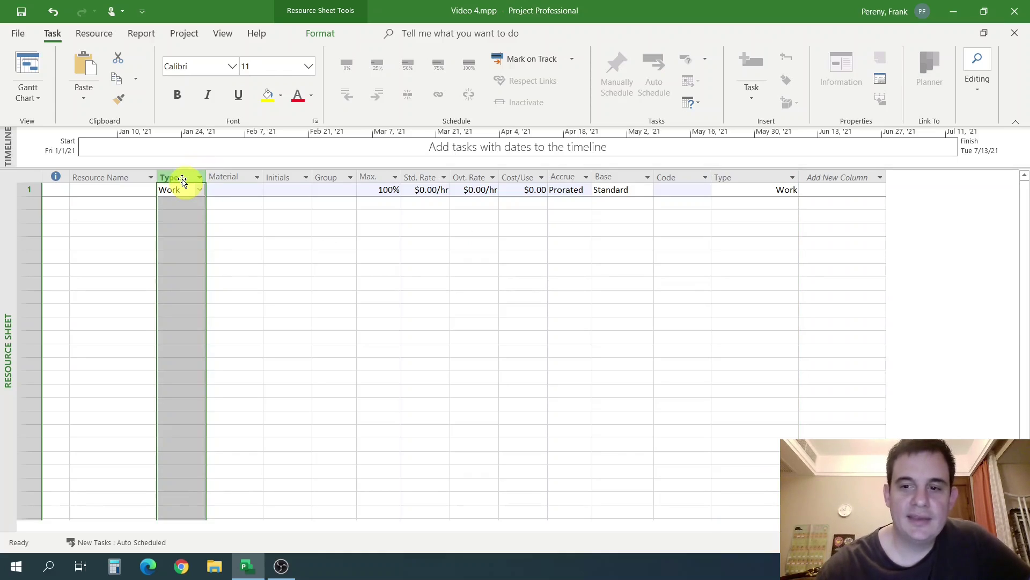
click(741, 178)
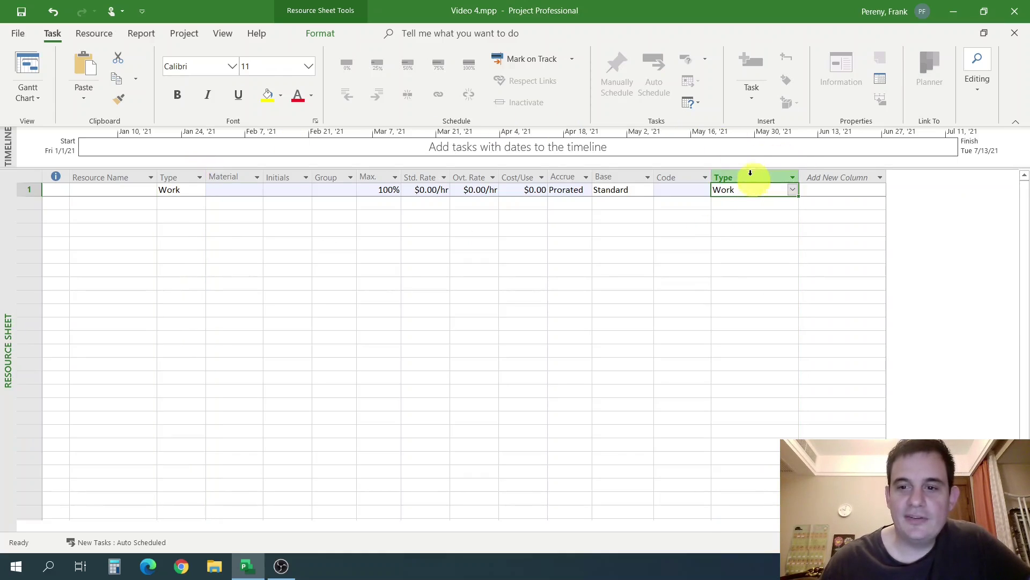
click(169, 178)
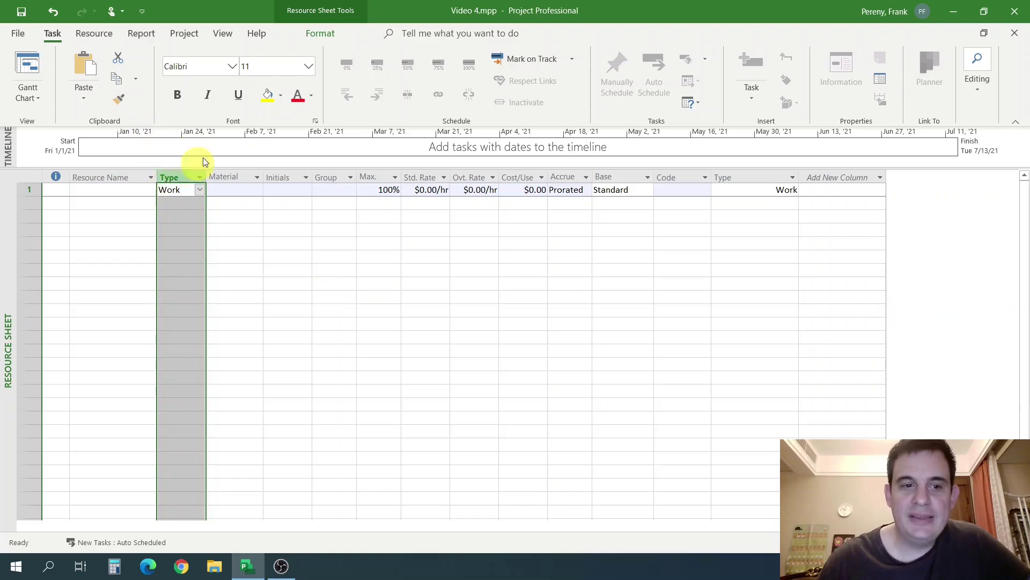
click(755, 172)
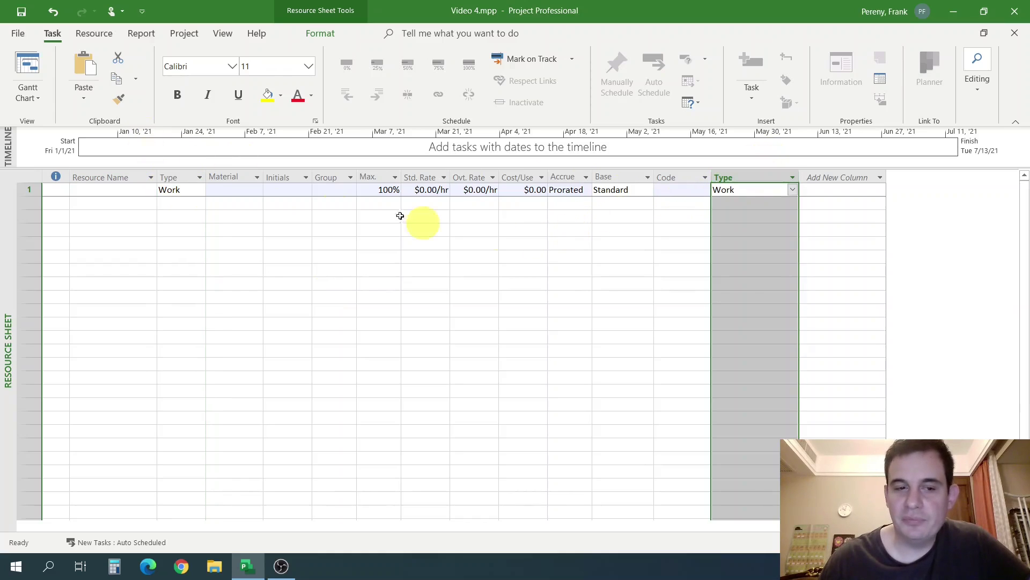
click(175, 178)
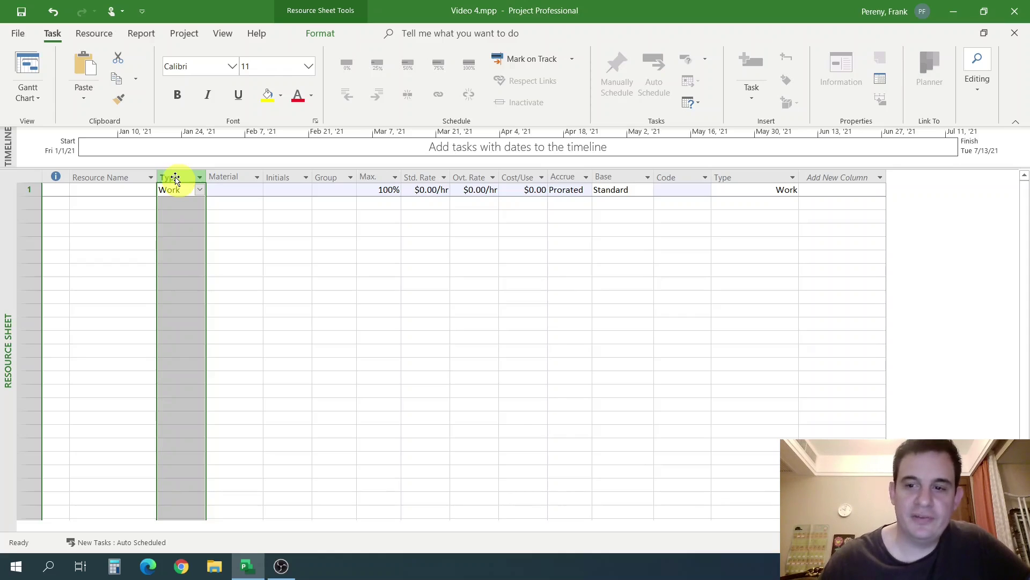
click(734, 178)
Hide the duplicate Type column at the end of the sheet.
right_click(740, 179)
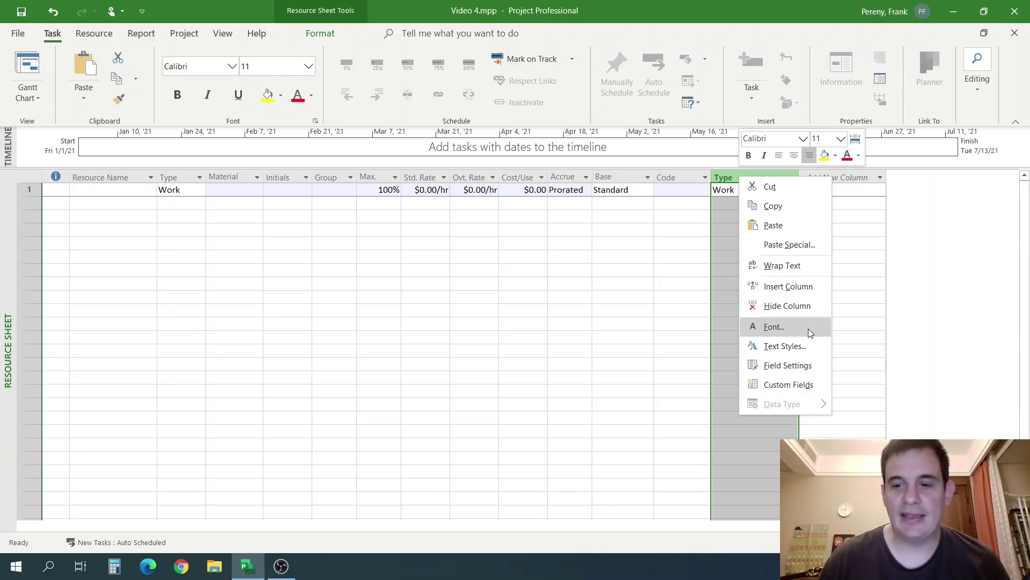
click(787, 306)
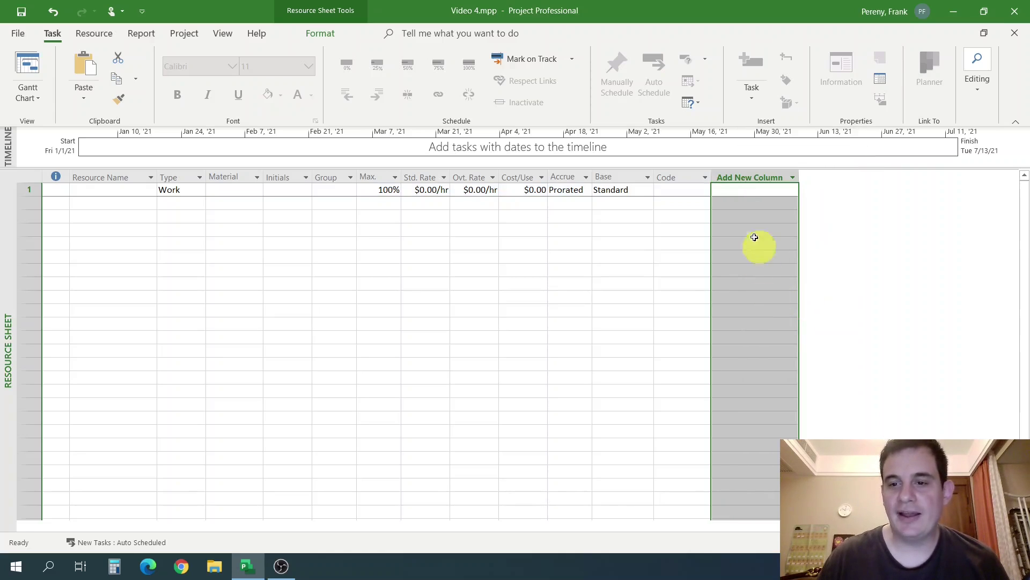
click(188, 229)
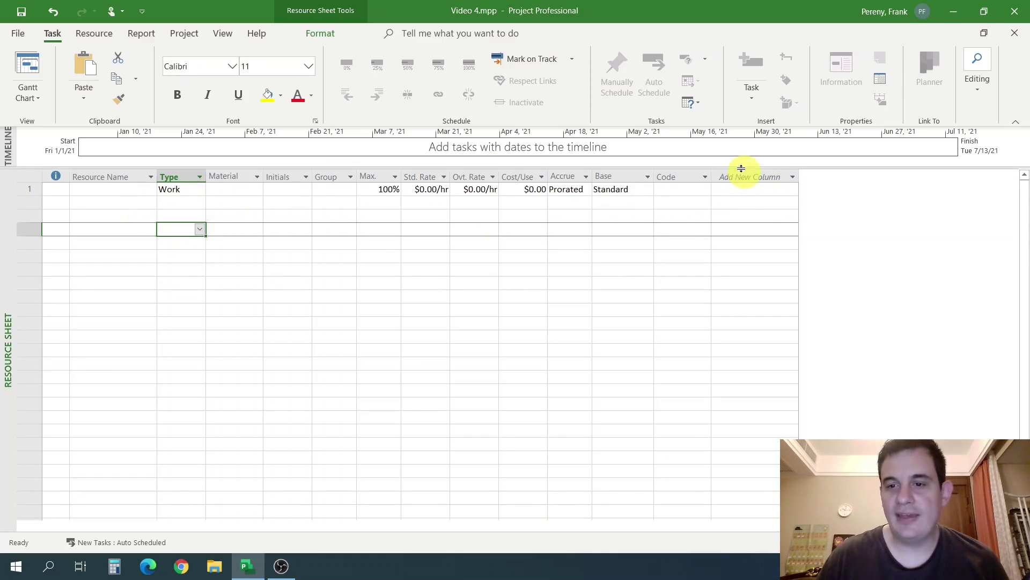
Add another Type column and drag it beside the original Type column.
click(739, 172)
scroll(769, 274, down, 4)
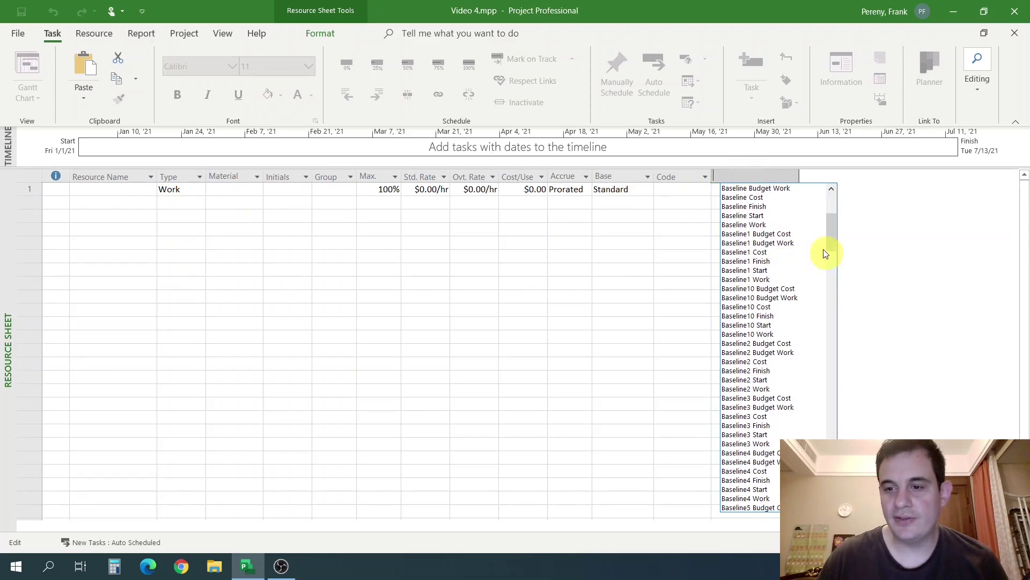
drag(831, 253, 832, 465)
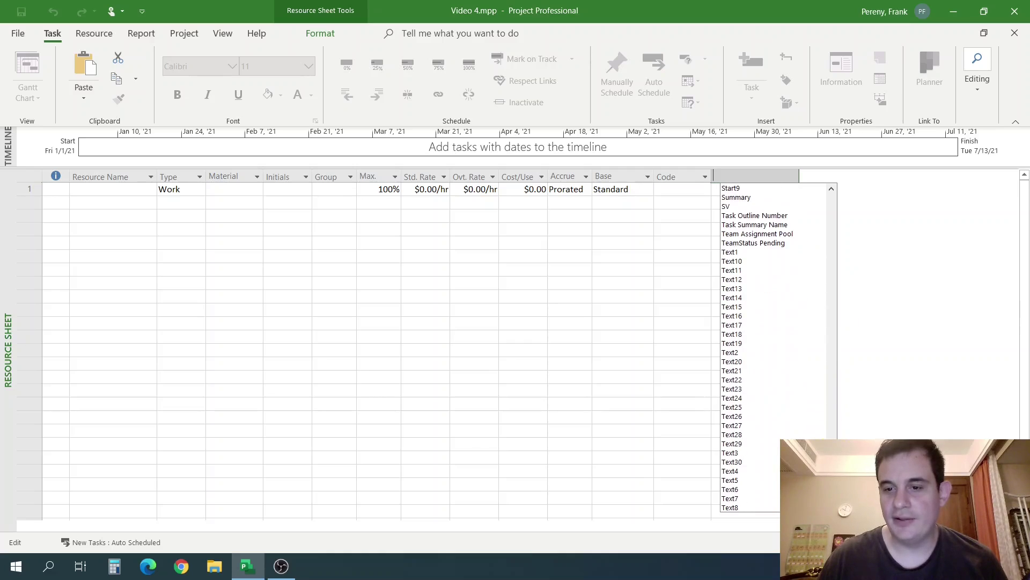
scroll(772, 332, down, 4)
click(734, 434)
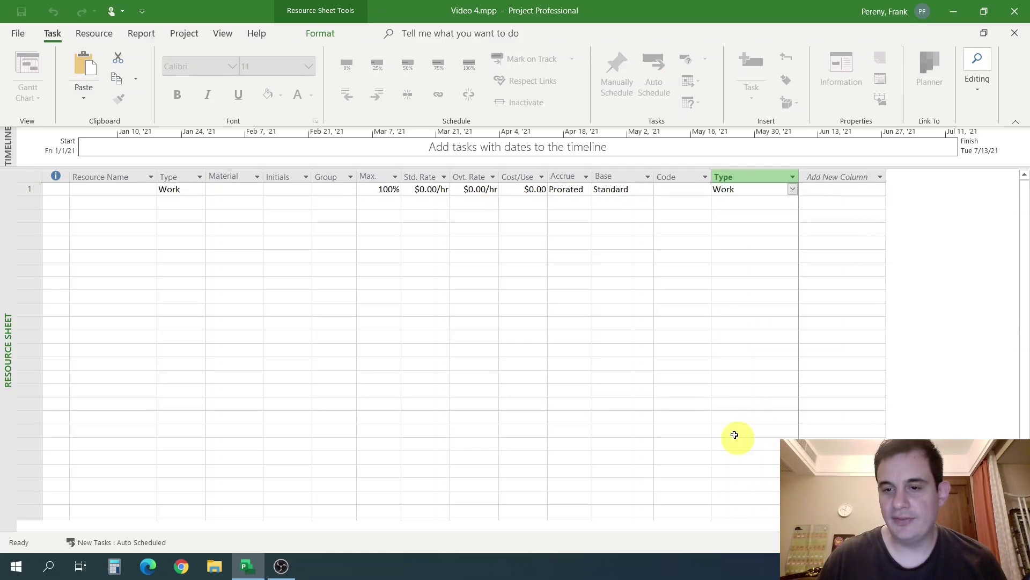
click(754, 179)
drag(753, 180, 205, 181)
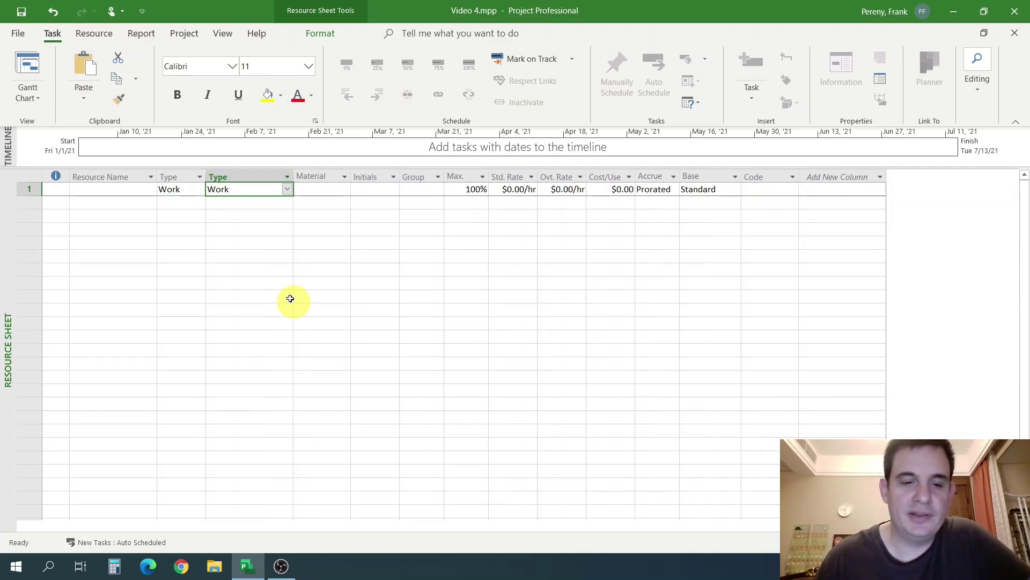
Hide the newly added Type column, leaving a single Type column.
click(288, 176)
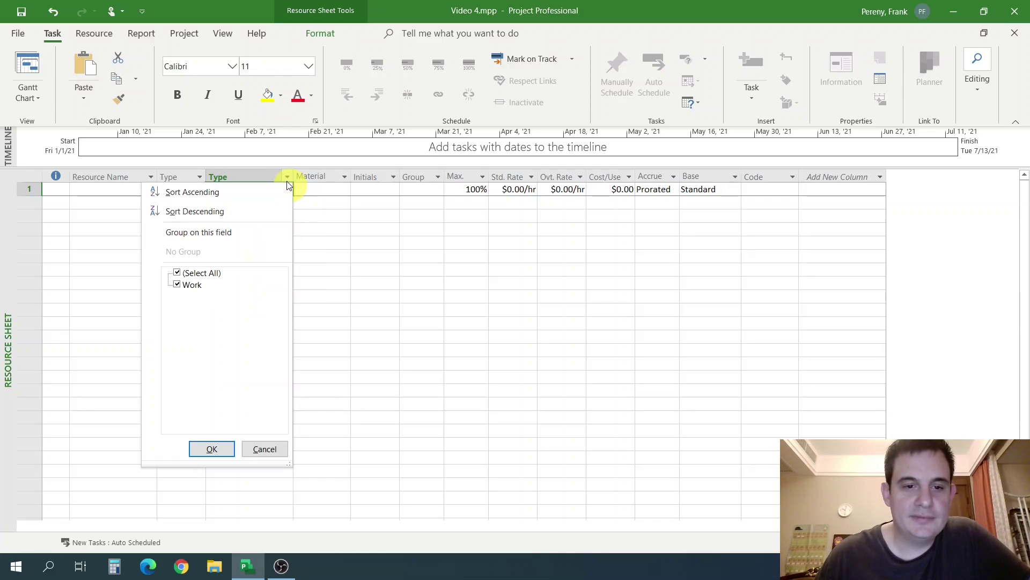
click(368, 352)
right_click(257, 177)
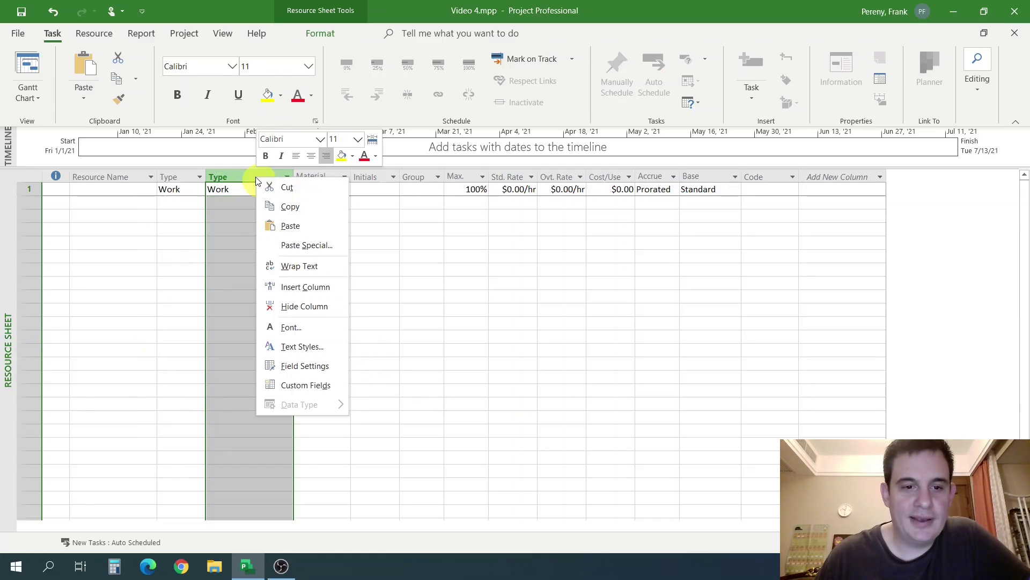
click(303, 306)
click(276, 239)
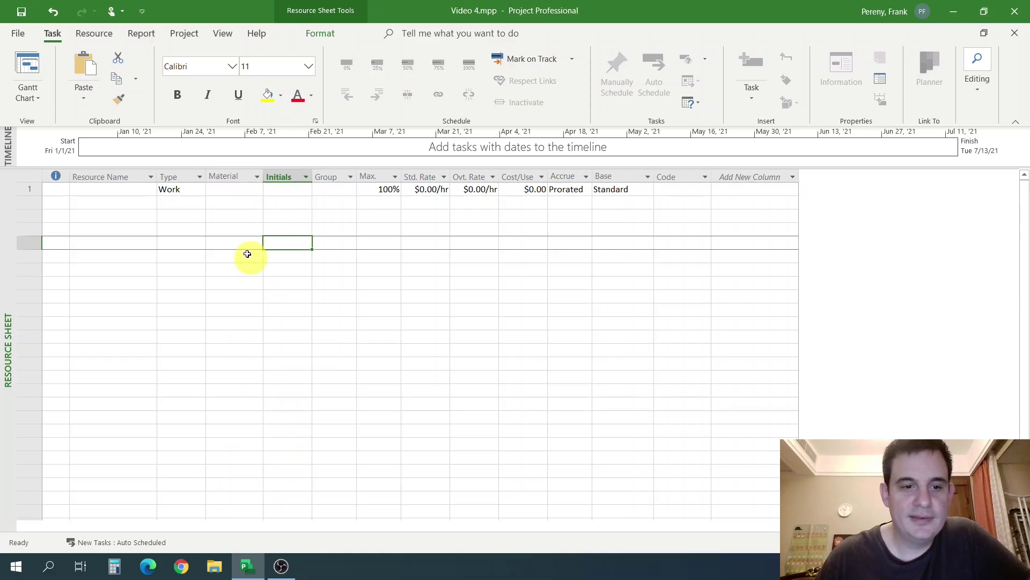
Create resource row 2 and set its Type to Material.
click(181, 177)
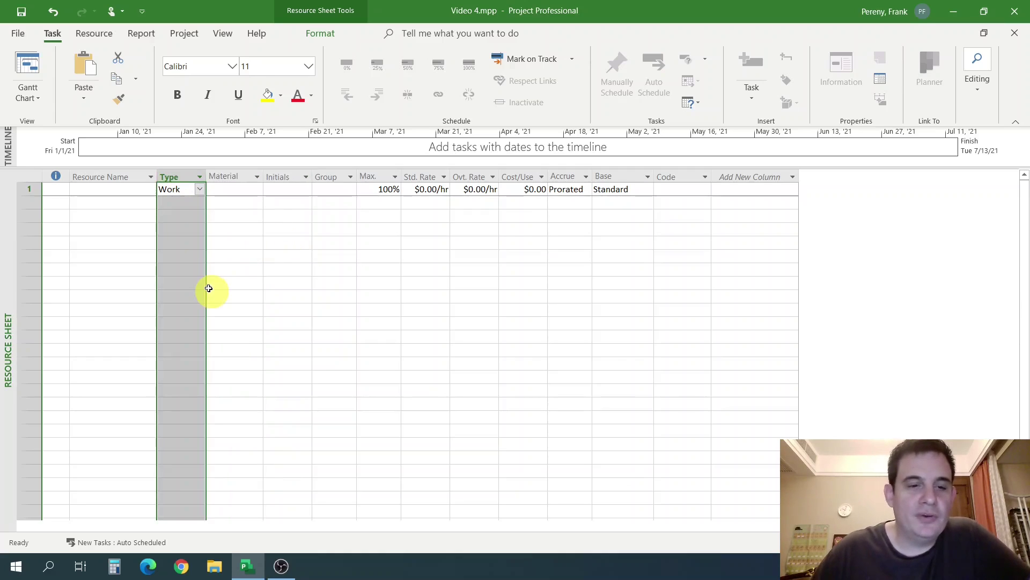
click(144, 267)
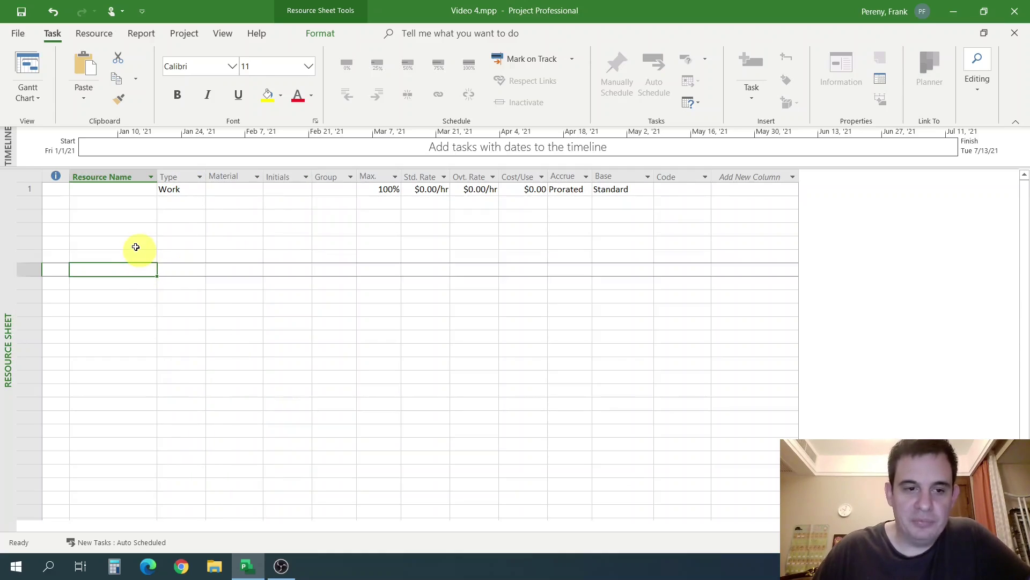
click(197, 215)
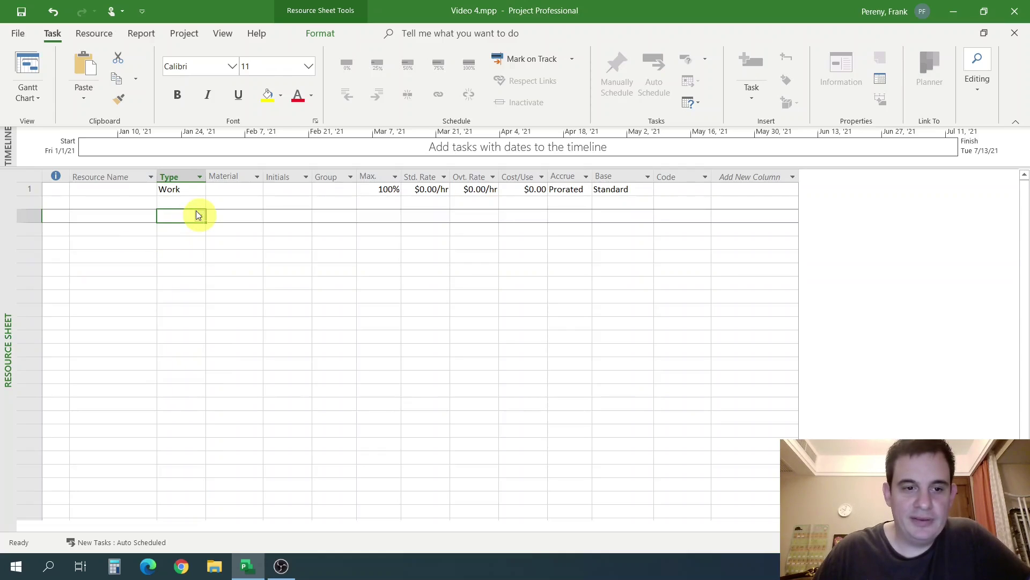
click(186, 201)
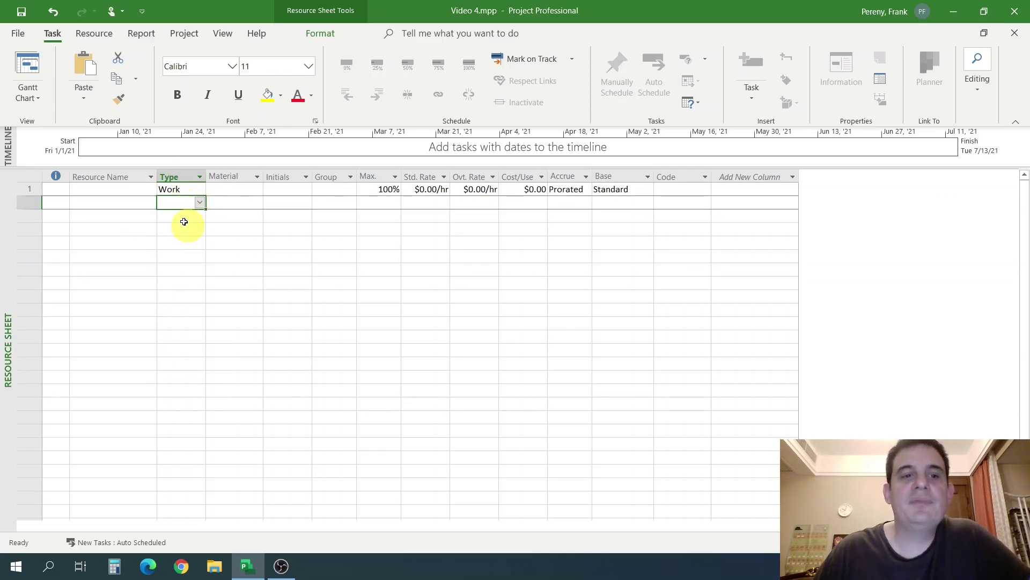
click(201, 202)
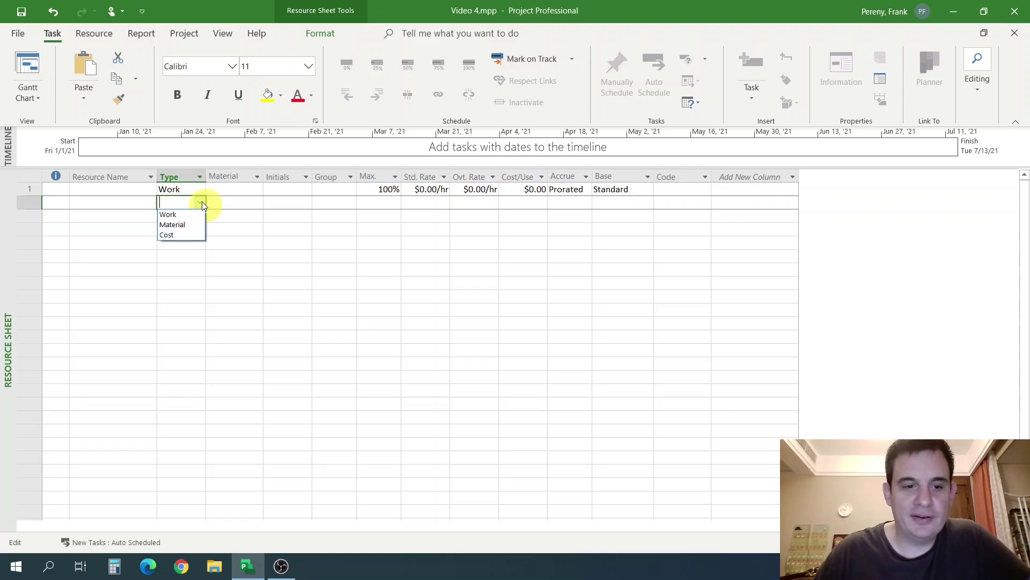
click(242, 201)
click(176, 190)
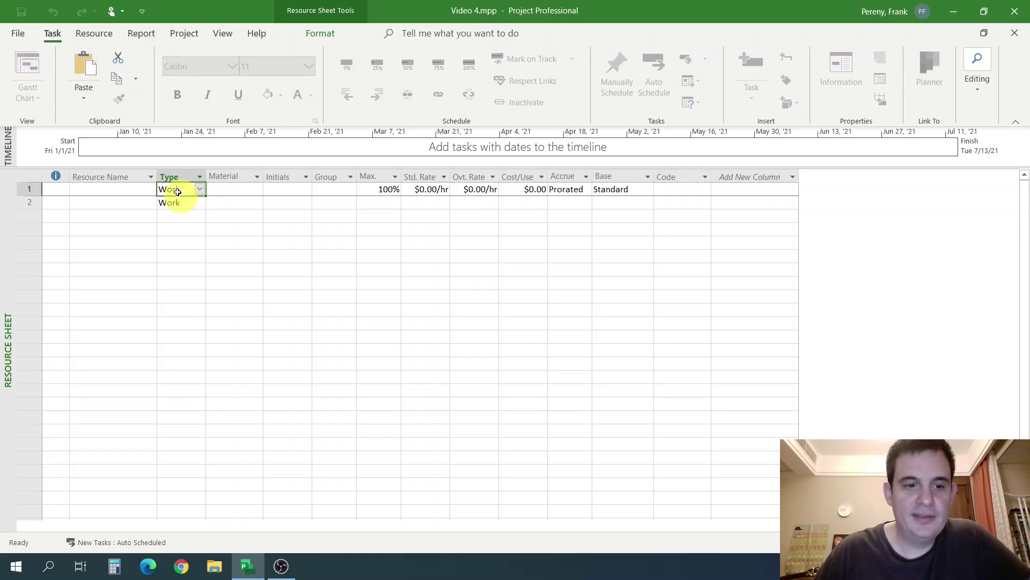
click(219, 228)
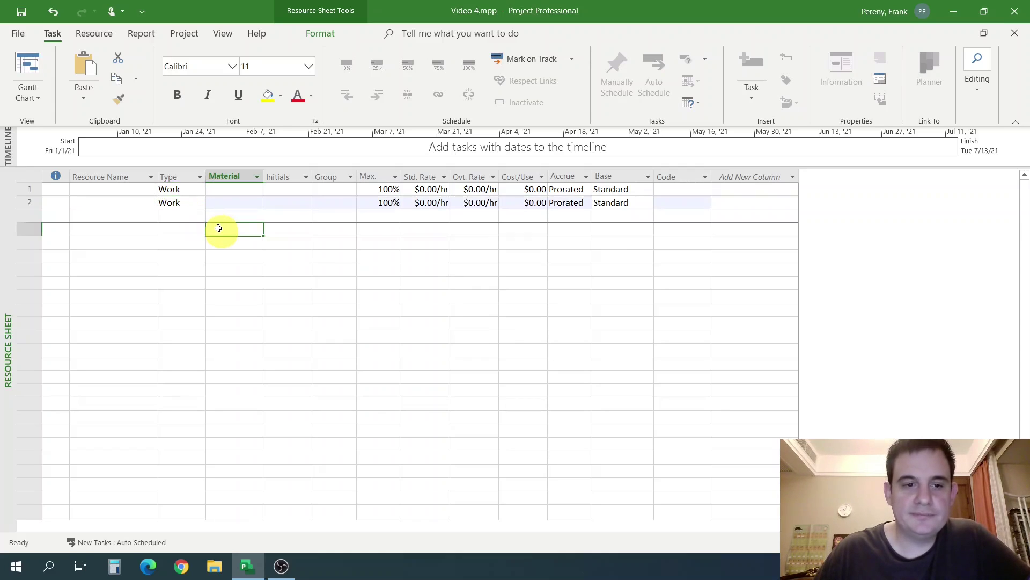
click(190, 209)
click(204, 202)
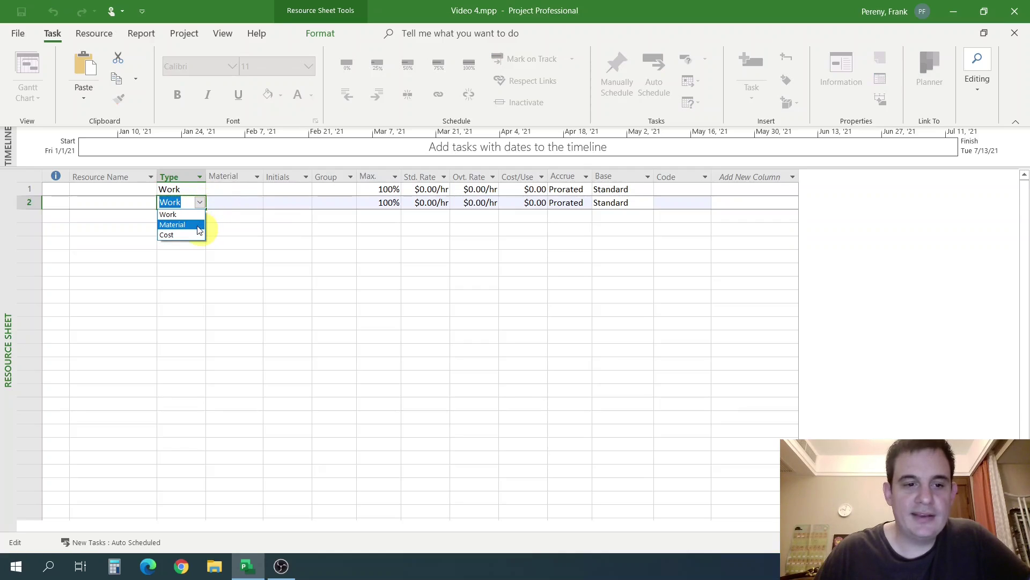
click(195, 226)
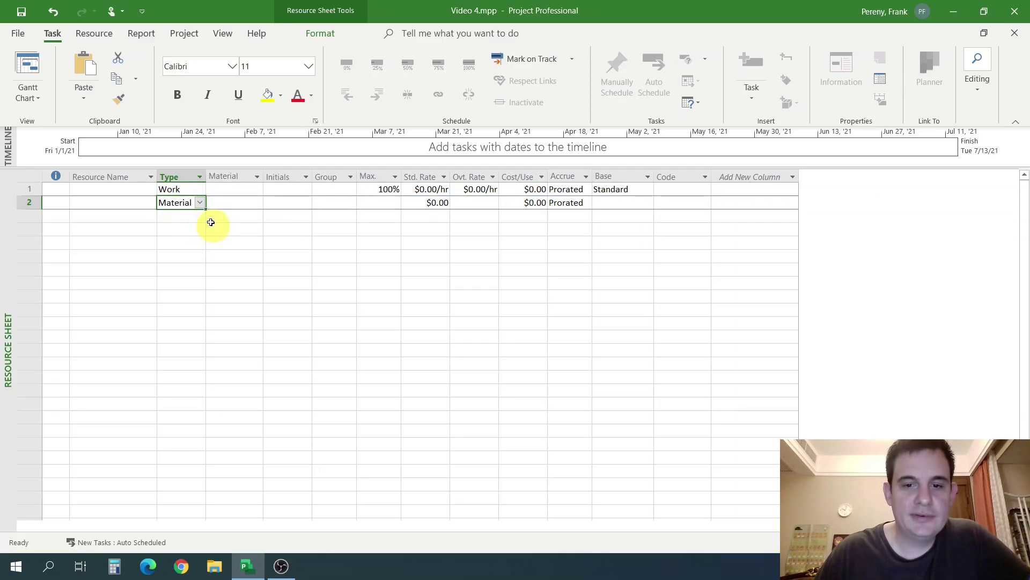
Set row 3's resource Type to Cost.
click(212, 219)
click(182, 217)
click(198, 216)
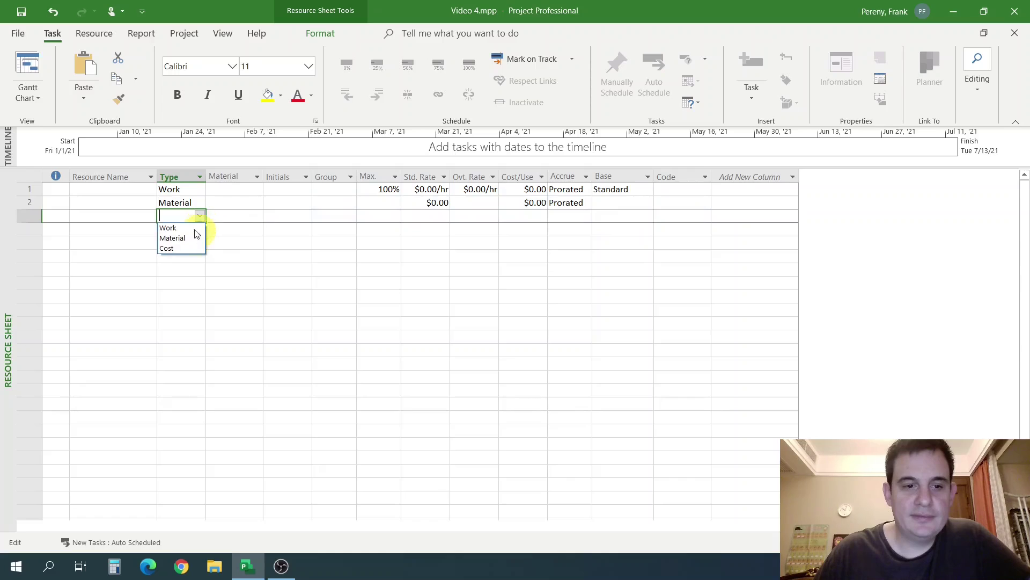
click(185, 247)
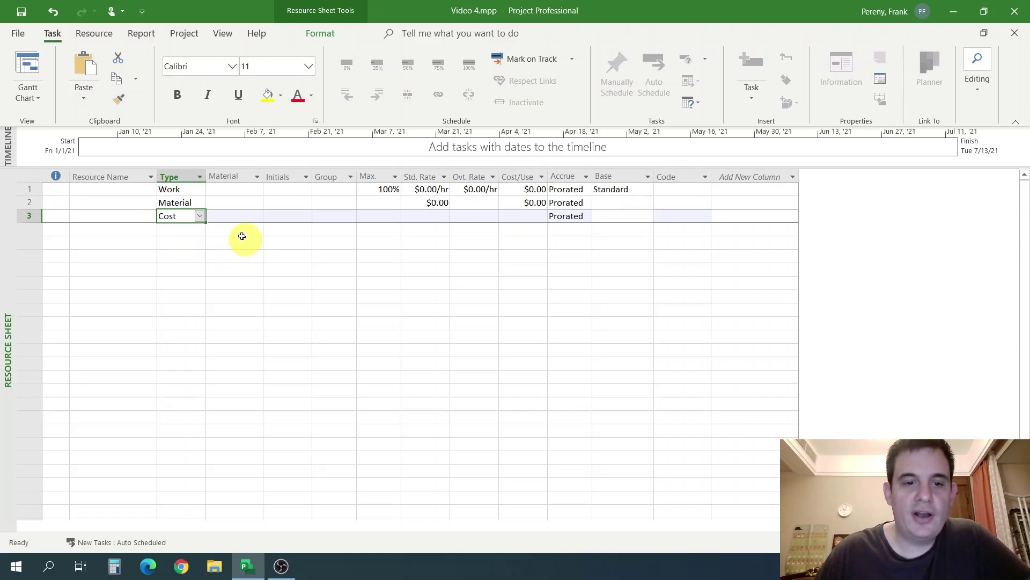
click(189, 190)
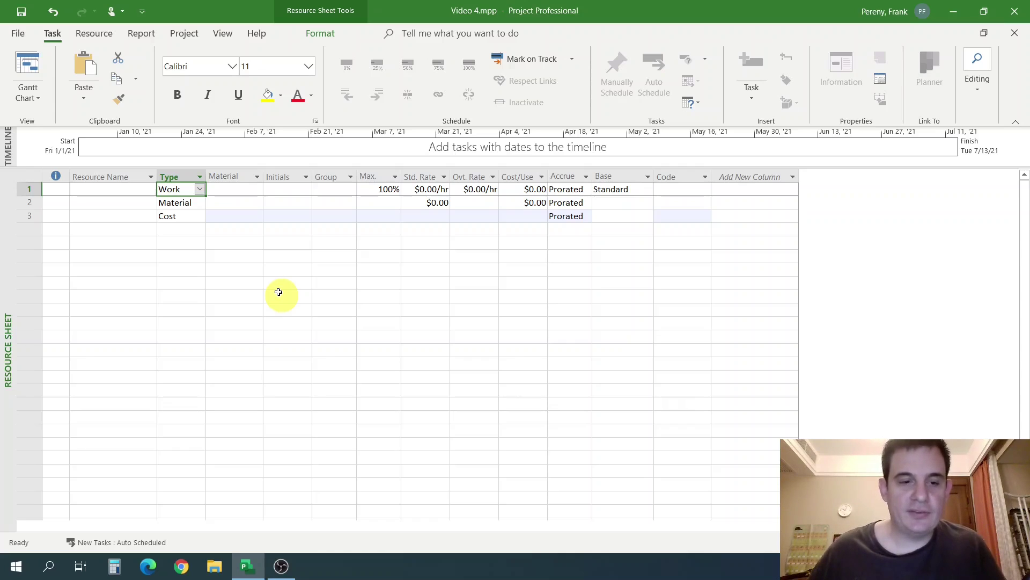
Delete the Material and Cost rows and enter a person's full name as resource 1.
drag(27, 204, 27, 216)
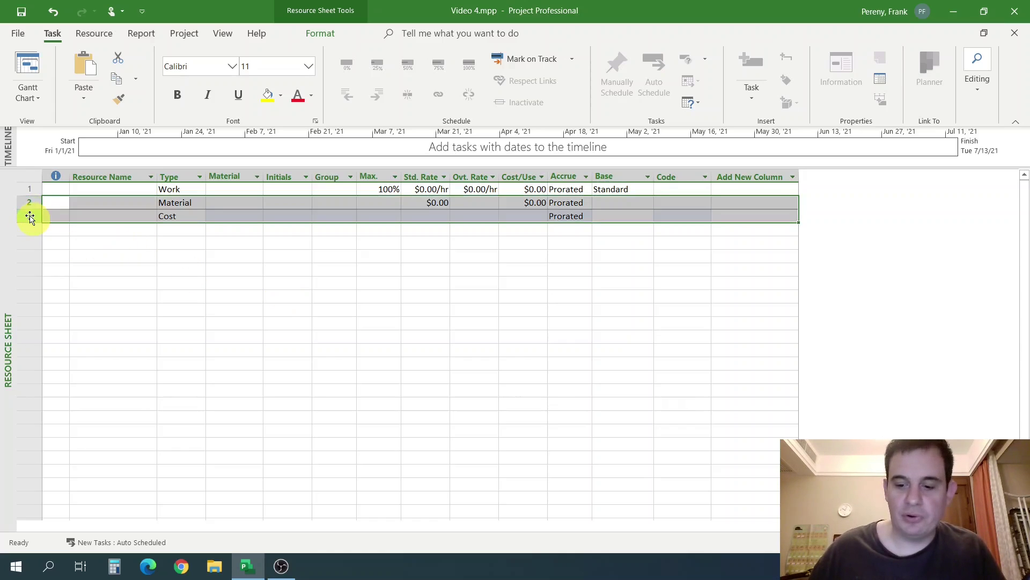
key(Delete)
click(192, 283)
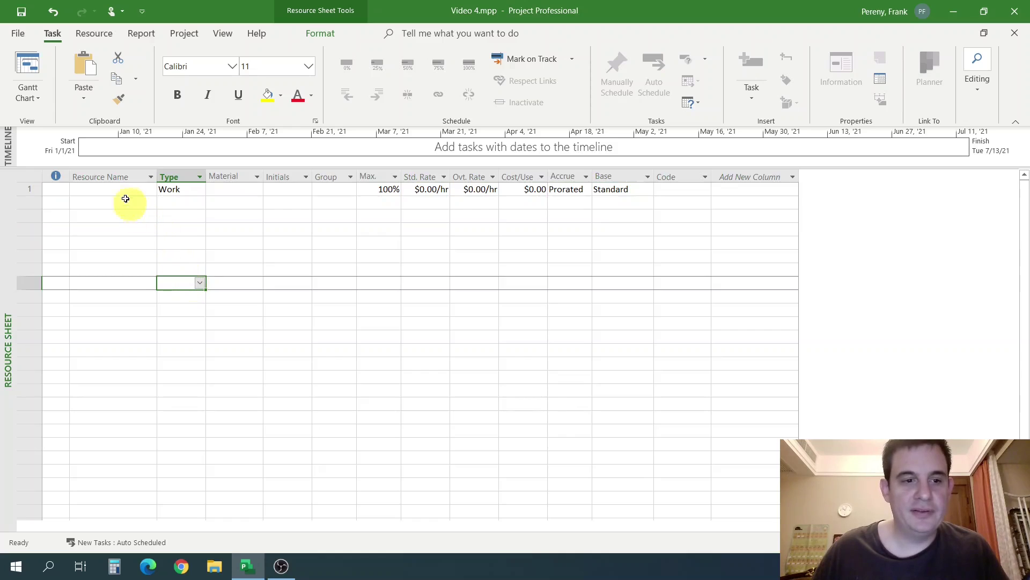
click(119, 191)
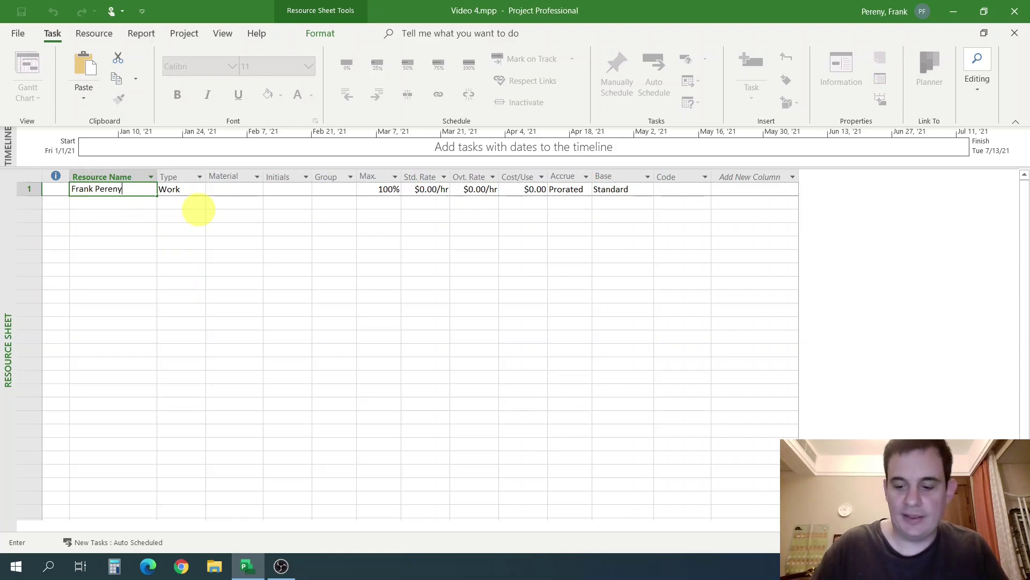
key(Return)
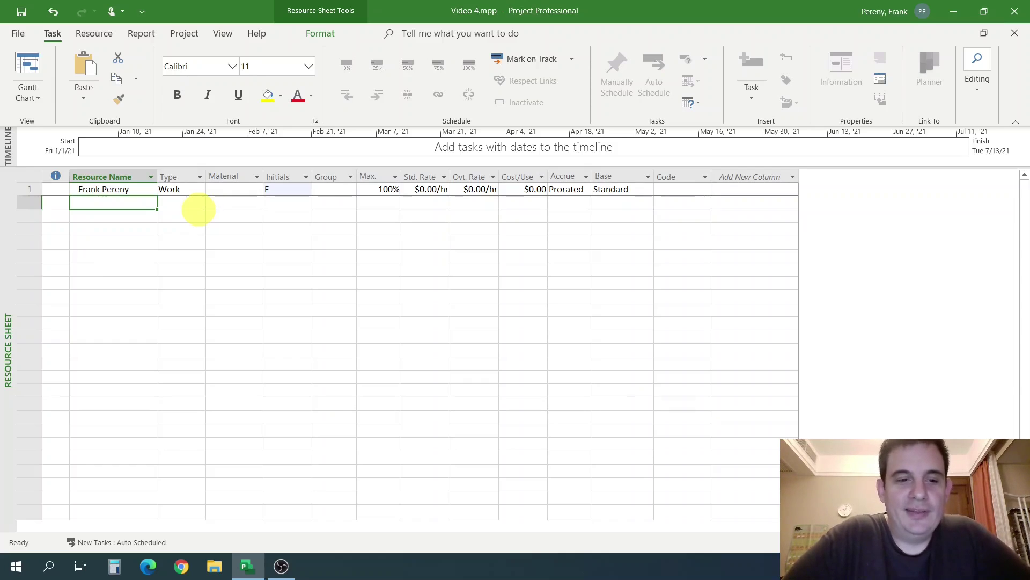
Review the first resource's Type, Material, Group and 100% Max Units fields.
click(115, 191)
click(184, 193)
click(231, 204)
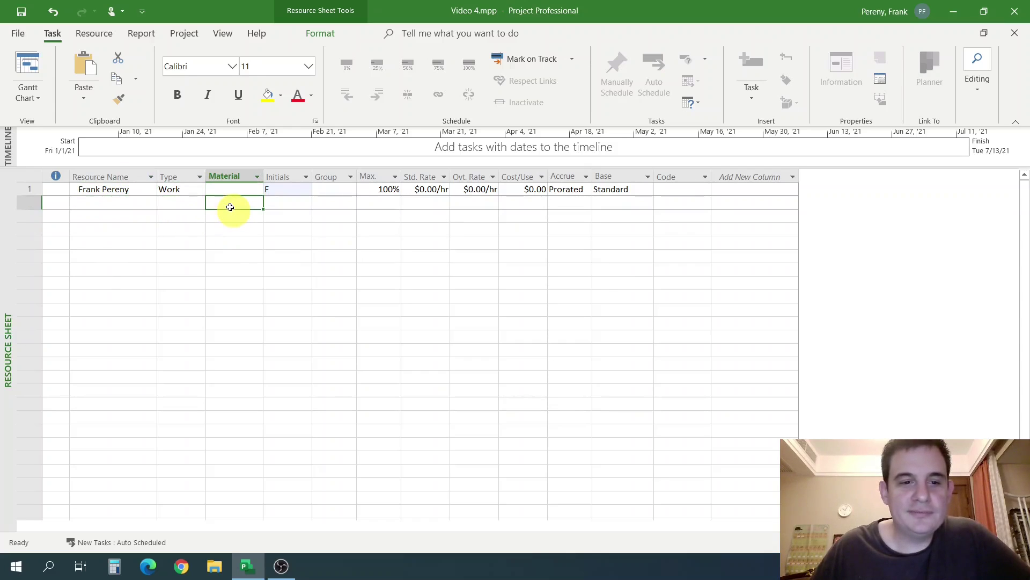
click(333, 203)
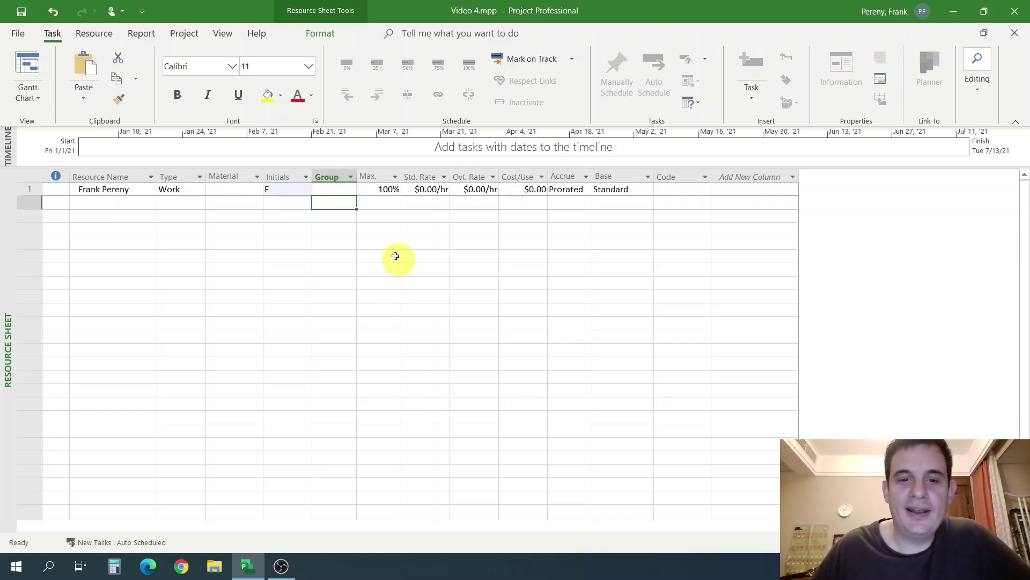
click(386, 203)
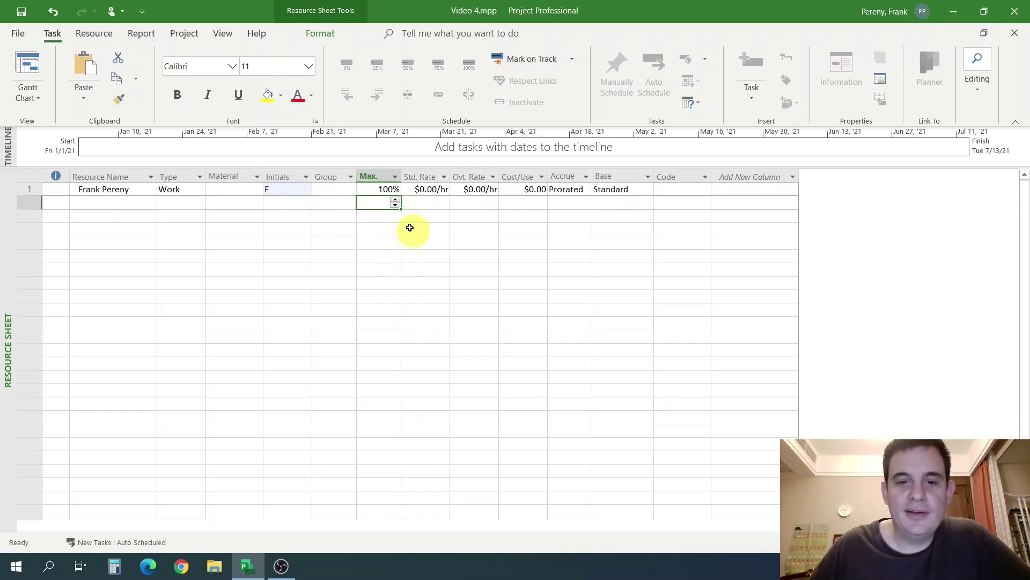
click(386, 190)
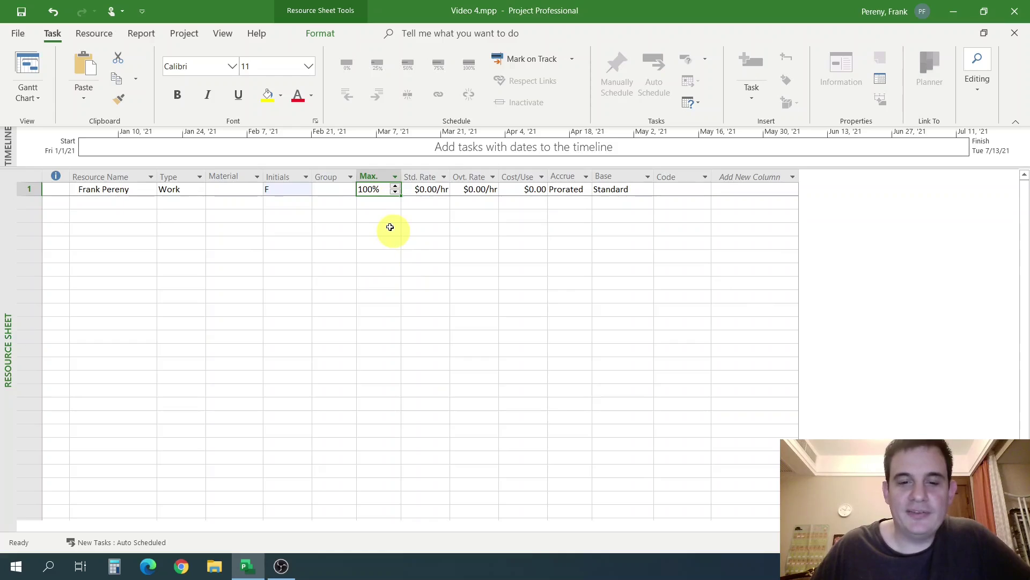
click(424, 190)
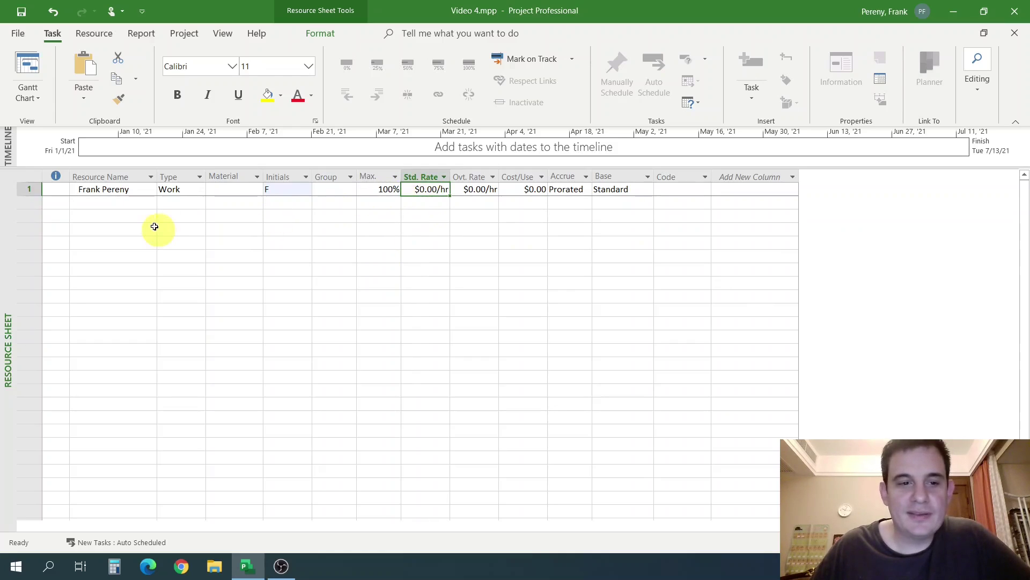
click(126, 193)
Set the first resource's Std. Rate to 25 and Ovt. Rate to 35.
click(412, 178)
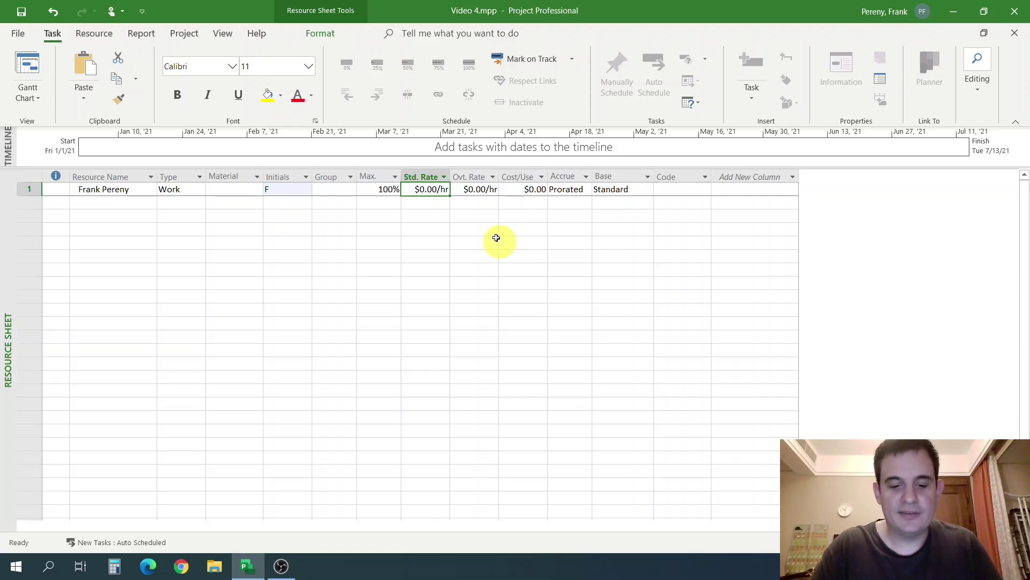
text(25)
key(Return)
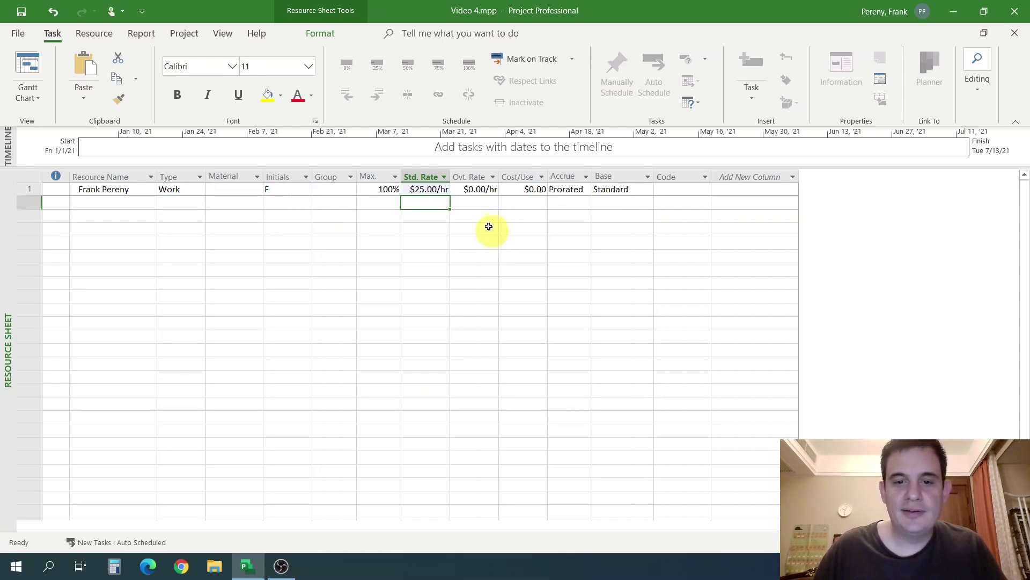
click(472, 190)
text(35)
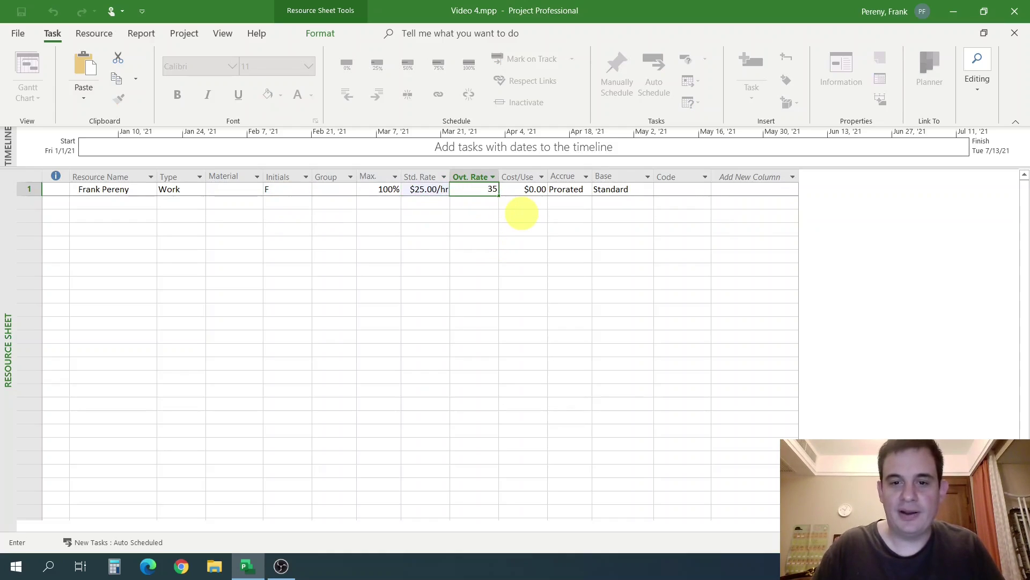
key(Return)
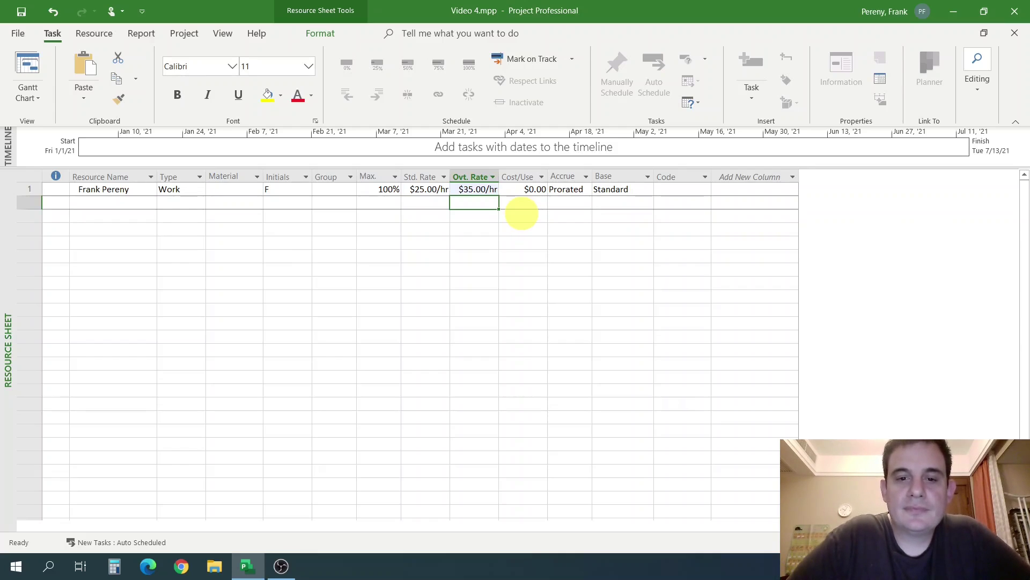
Select the first resource's Cost/Use cell.
click(524, 177)
click(527, 206)
click(527, 191)
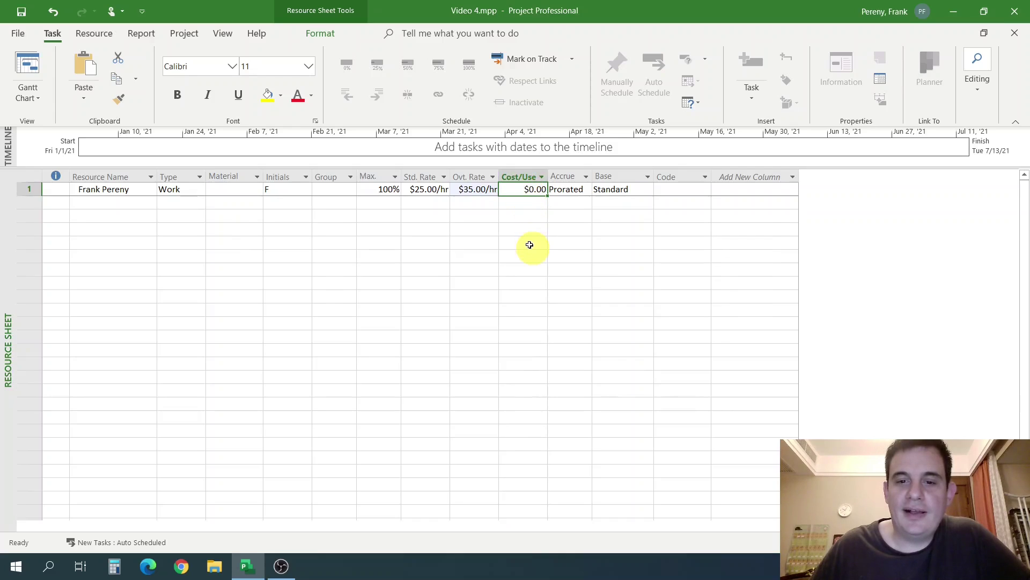
click(525, 207)
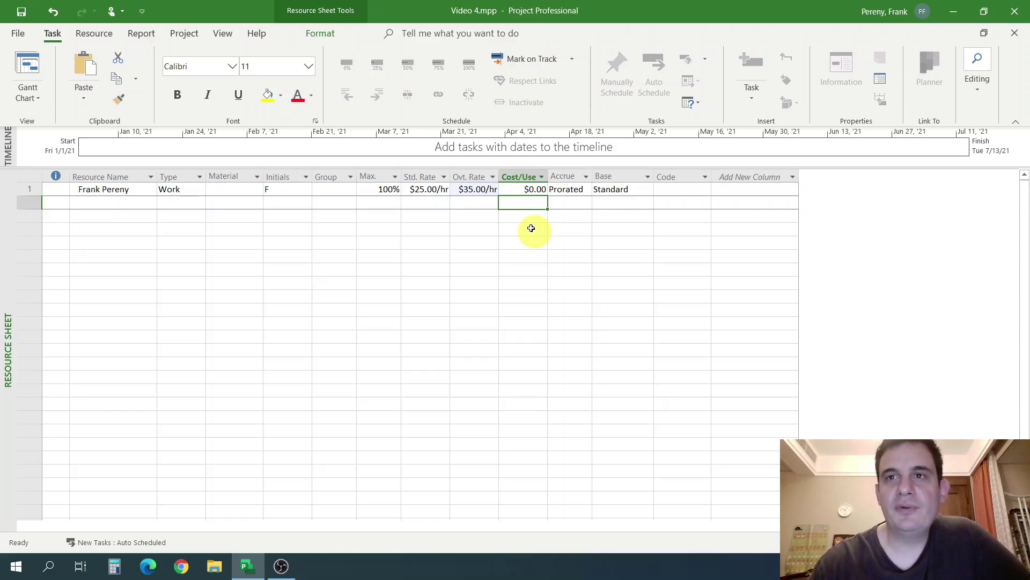
click(127, 204)
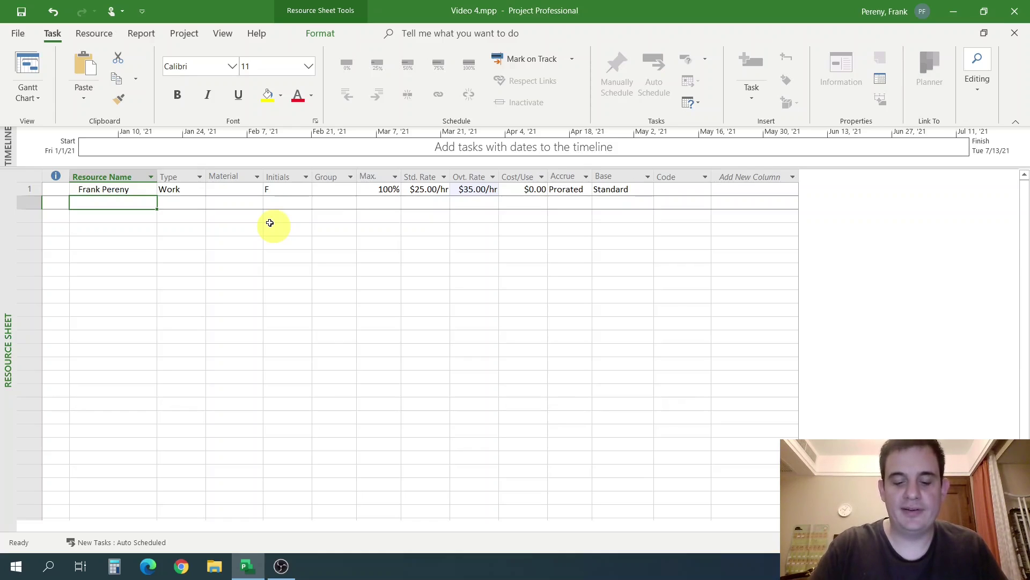
Add a row 2 resource named Widget Machine Line and widen the Resource Name column.
text(Widge)
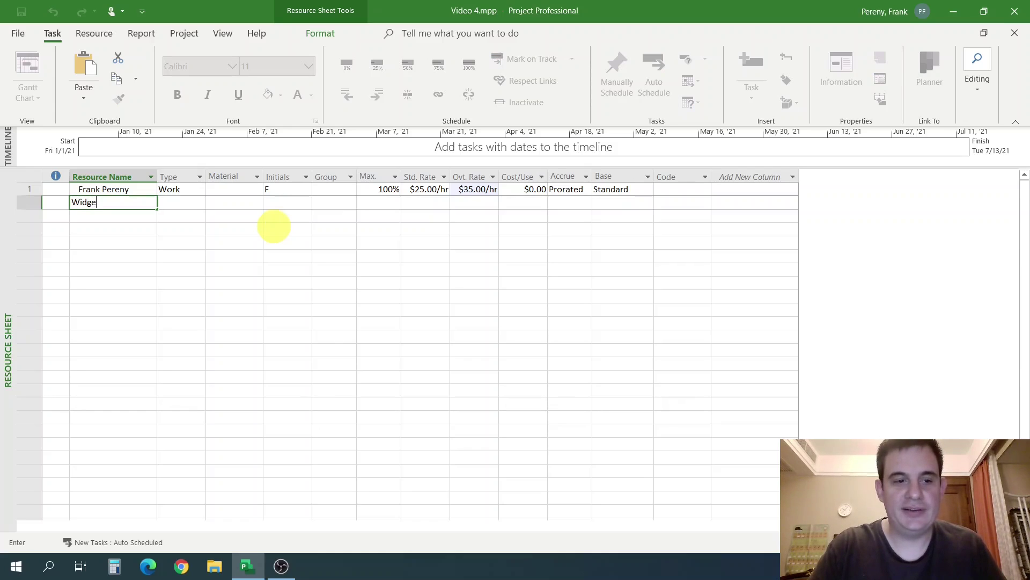
text(t Machine Line)
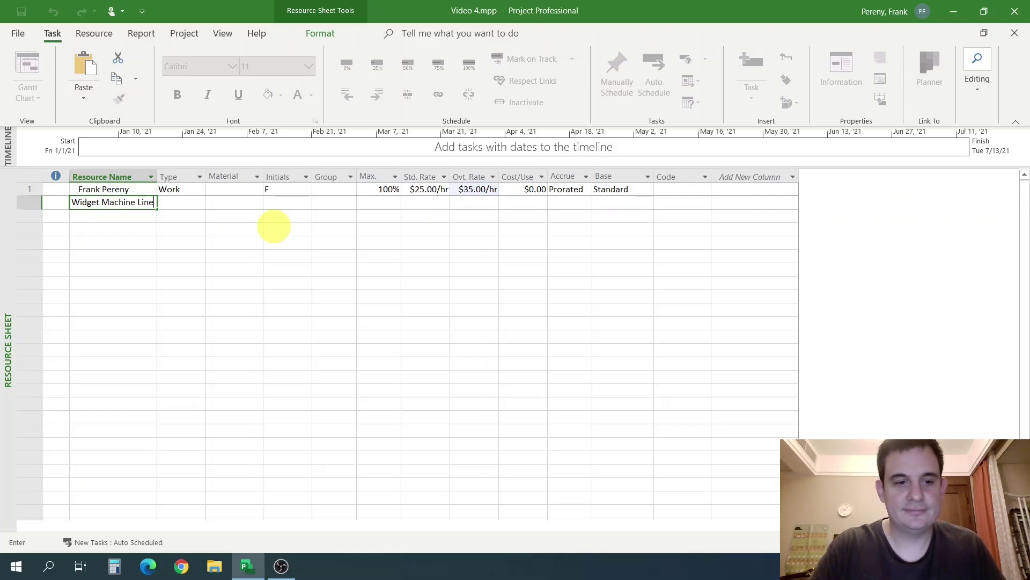
key(Return)
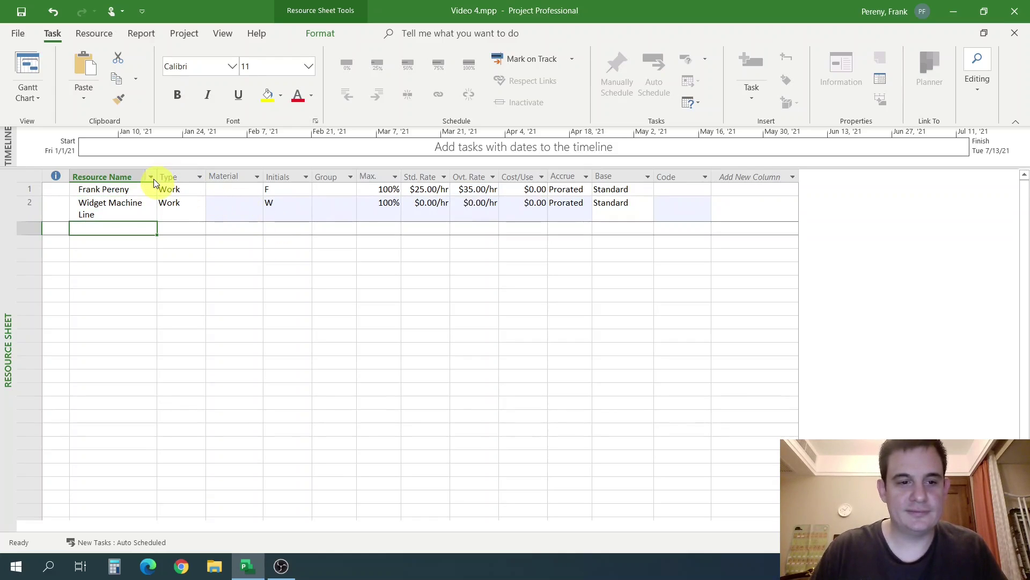
drag(157, 178, 175, 177)
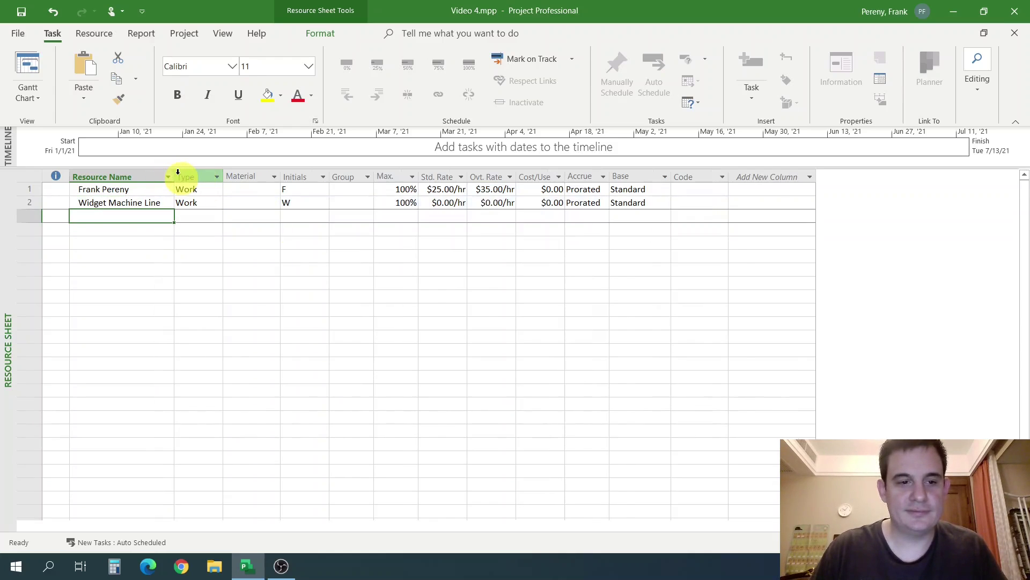
Rename the second resource to Widget 3D Printer.
click(153, 203)
text(Widget)
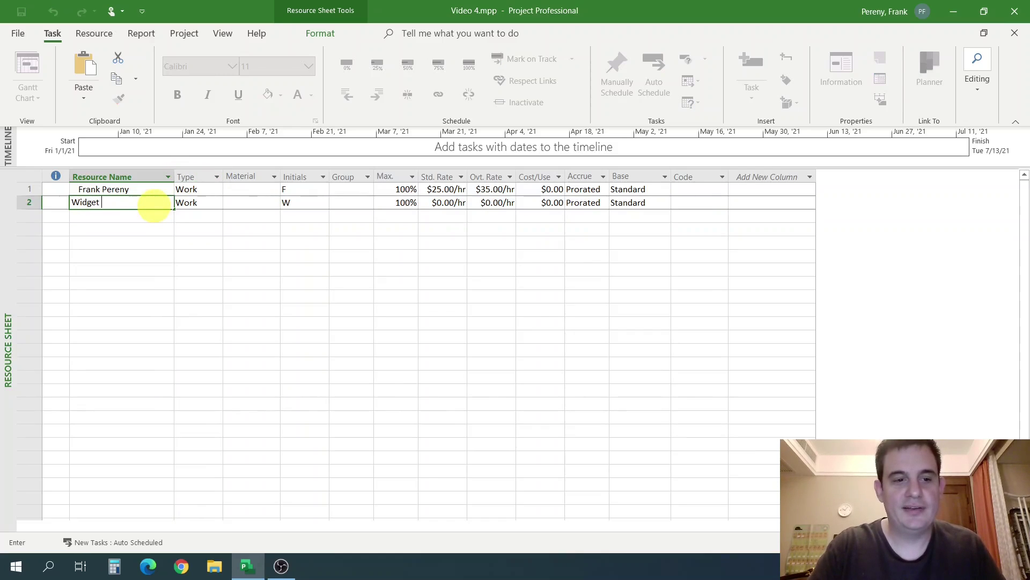
text( 3D Pr)
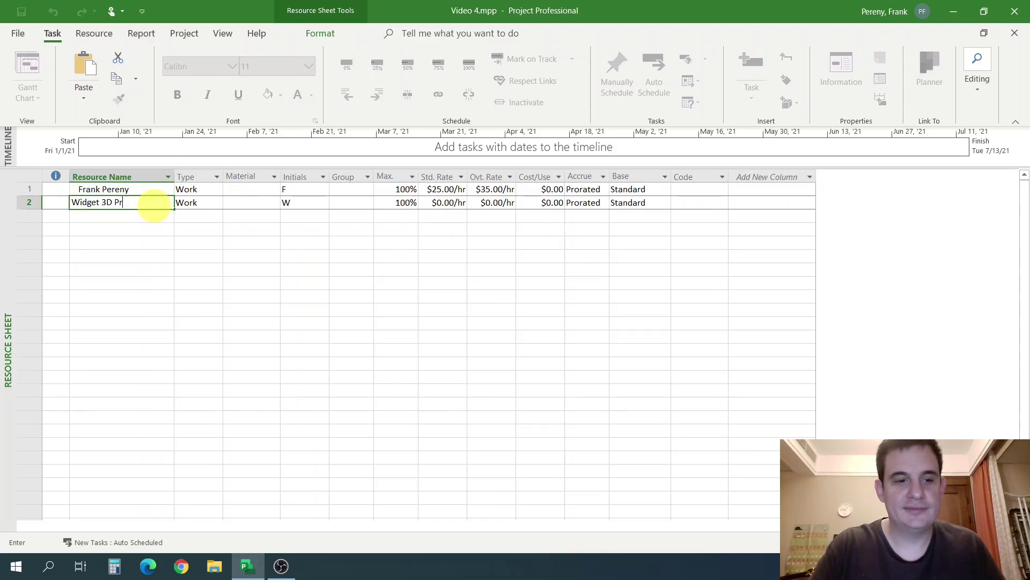
text(inter)
key(Tab)
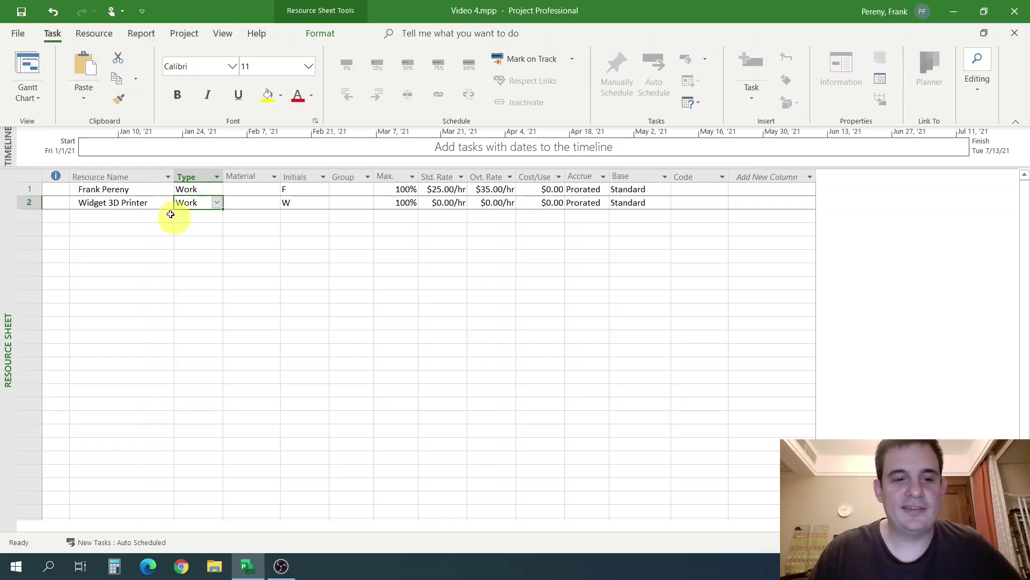
click(241, 219)
click(144, 210)
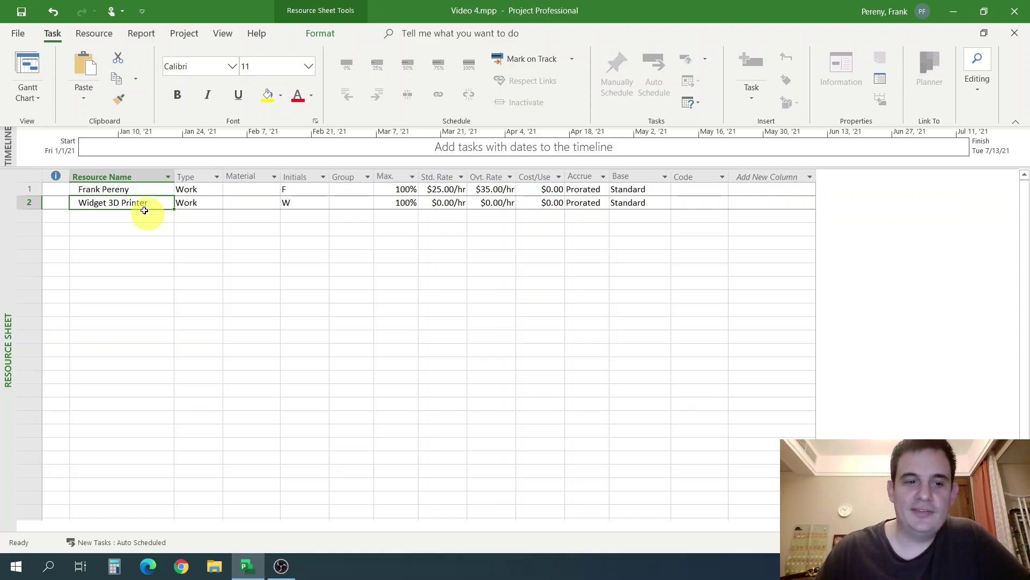
Rename the second resource to Widget Cutter.
click(442, 205)
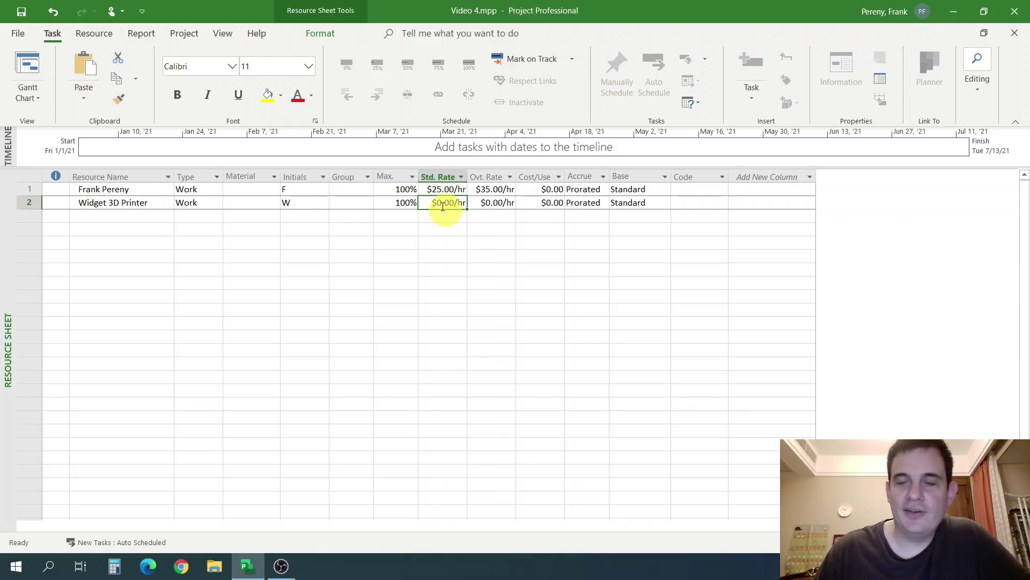
click(107, 207)
text(W)
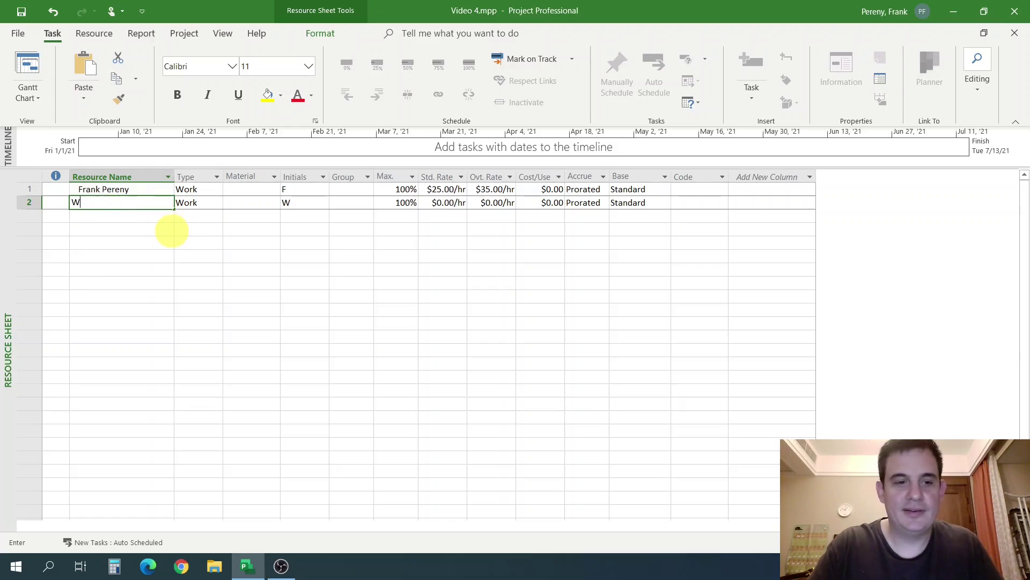
text(idget )
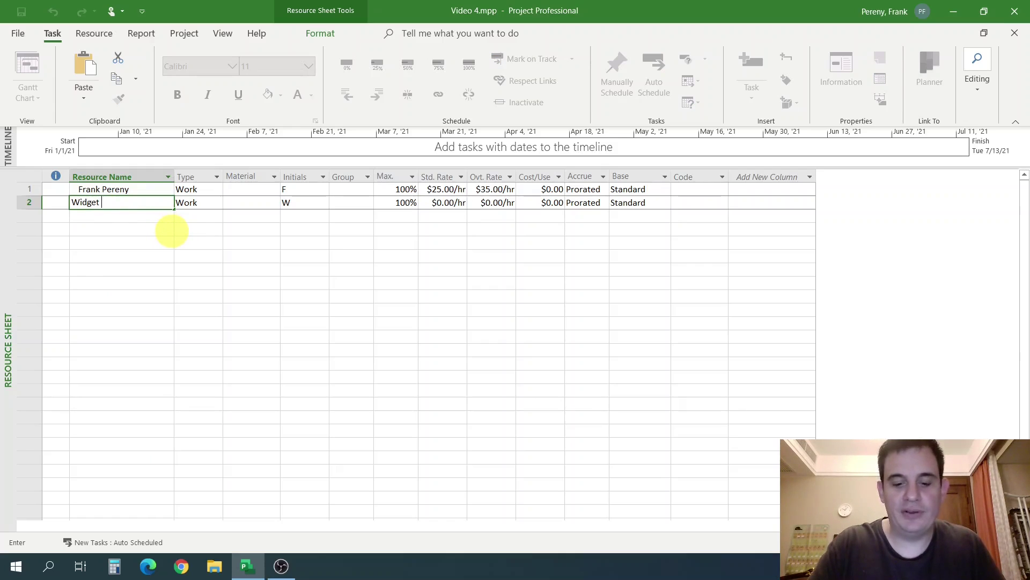
text(Cutter)
key(Return)
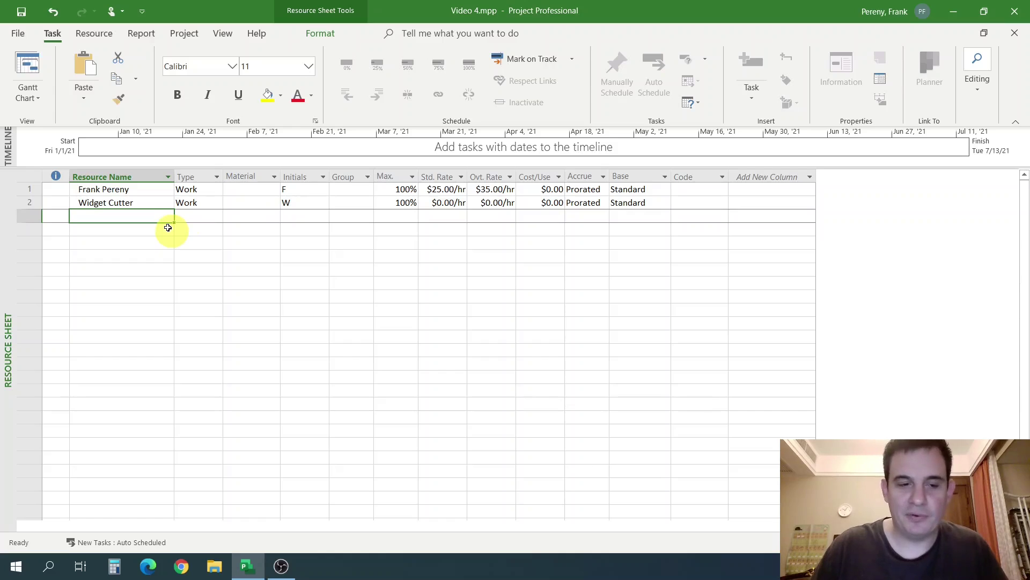
click(429, 203)
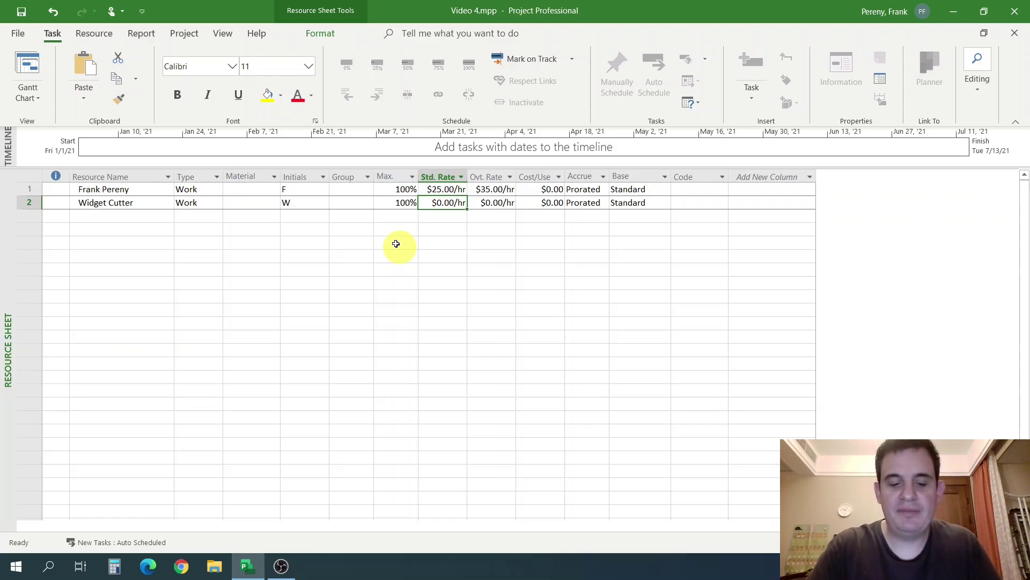
text(30)
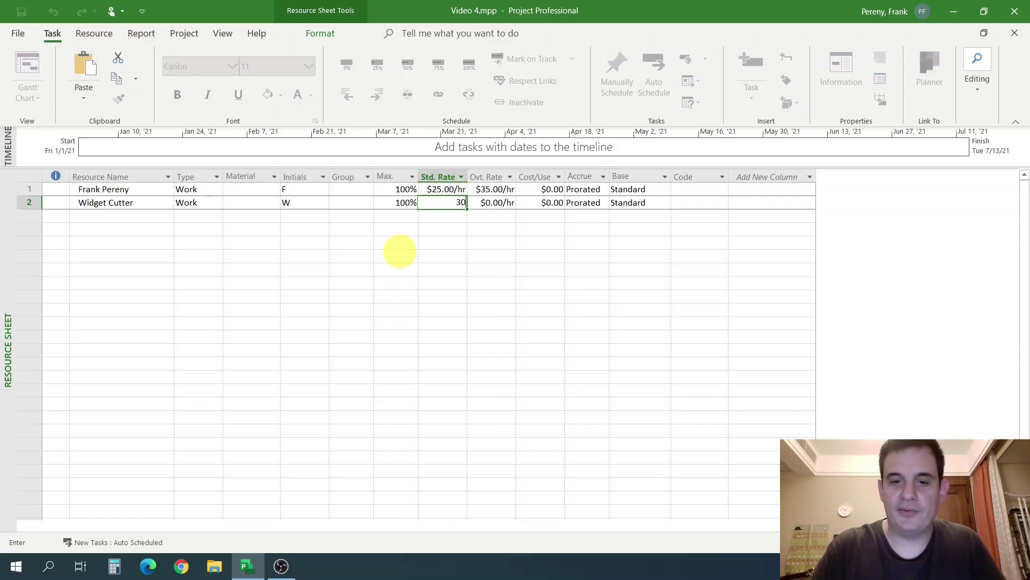
key(Return)
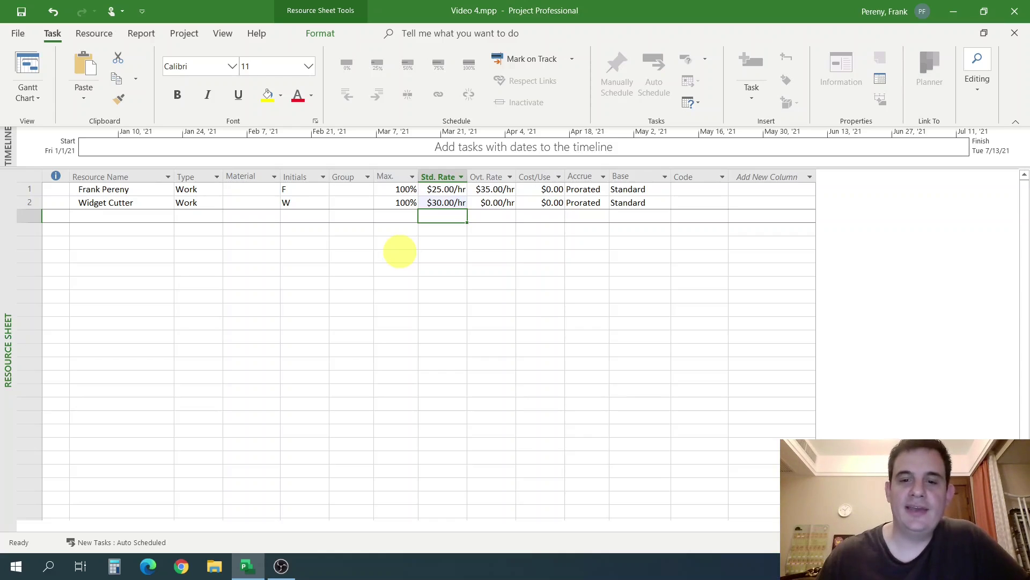
click(534, 202)
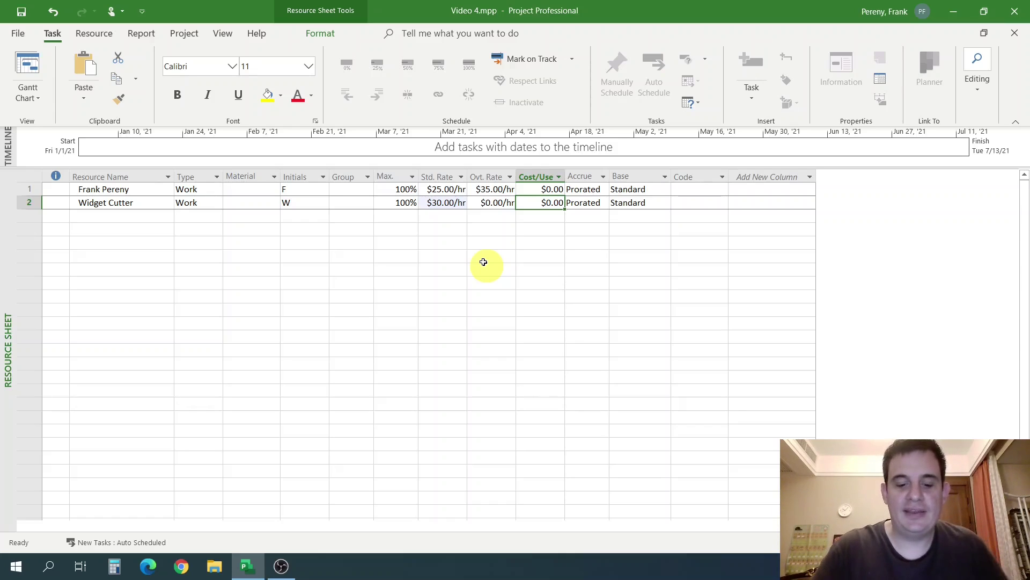
text(150)
key(Return)
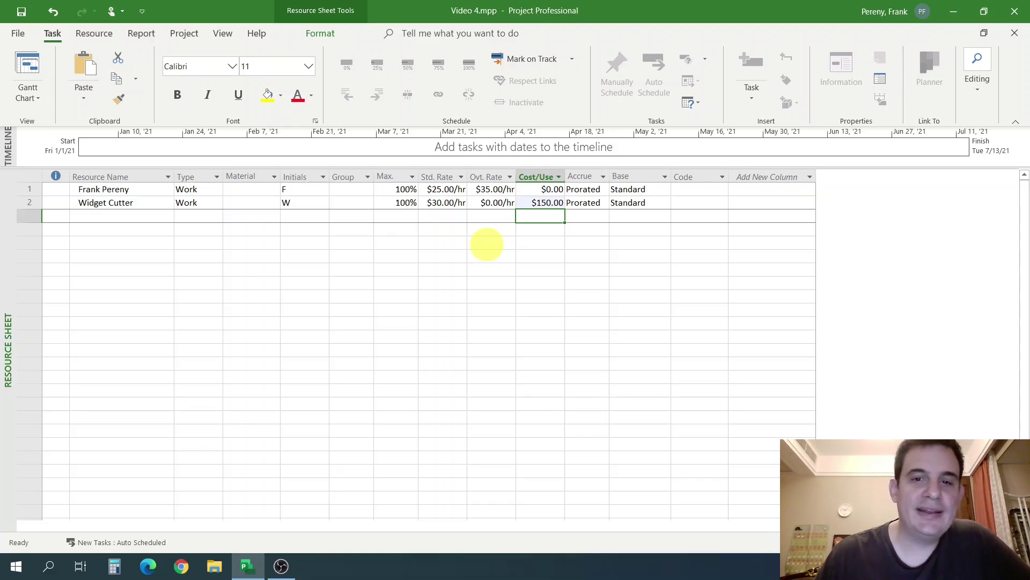
click(493, 228)
click(438, 203)
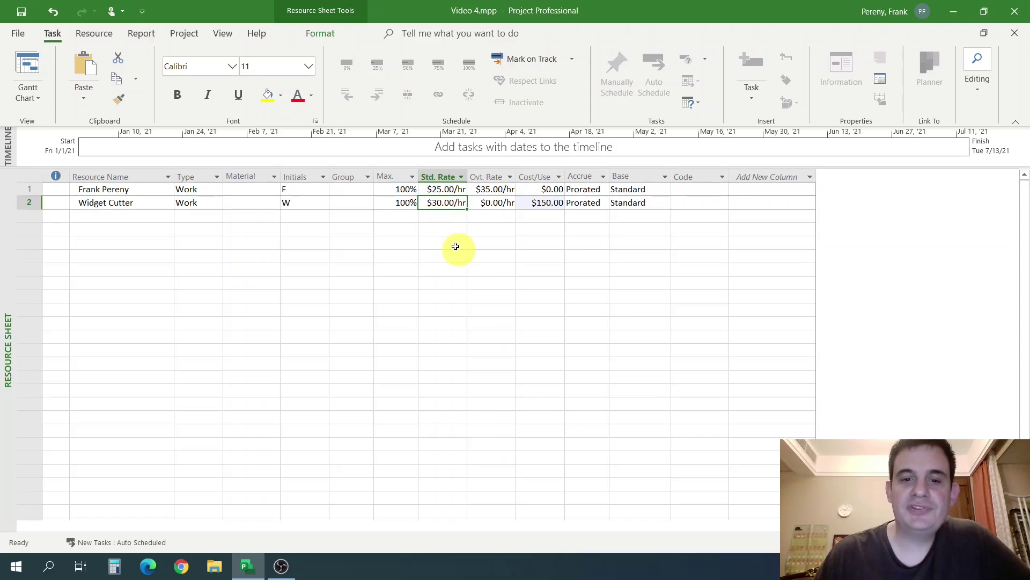
click(531, 205)
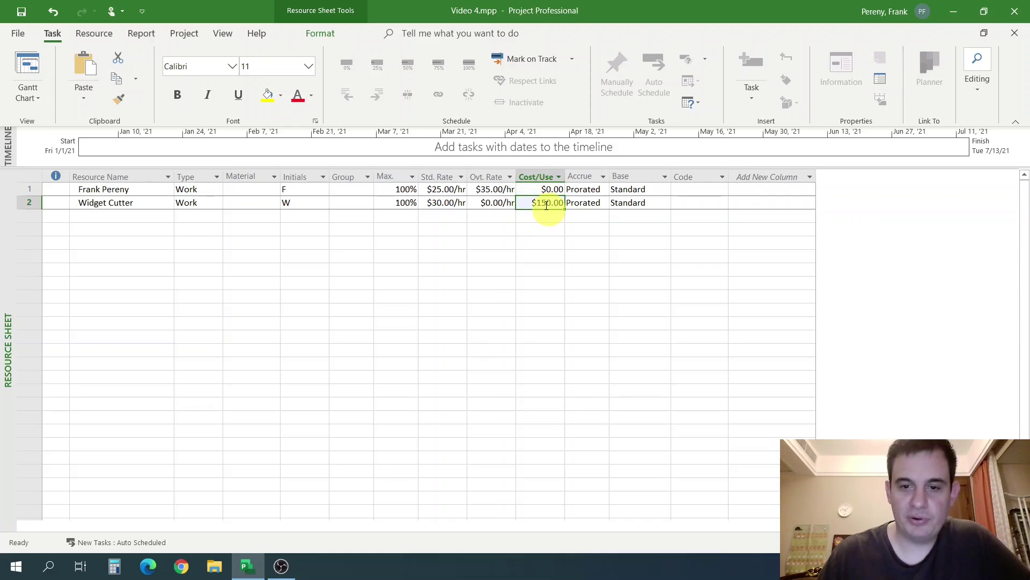
click(446, 210)
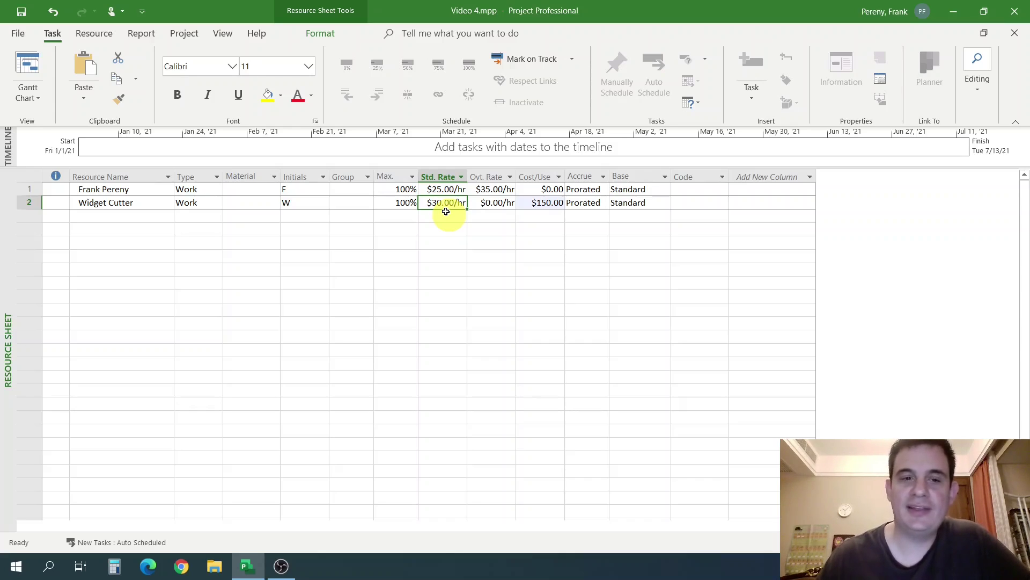
click(534, 203)
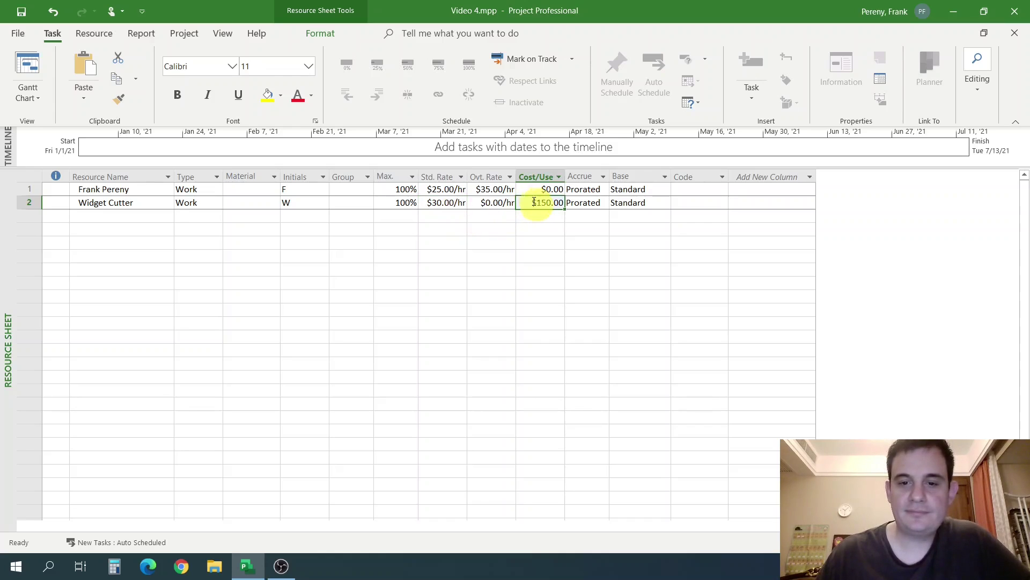
click(534, 187)
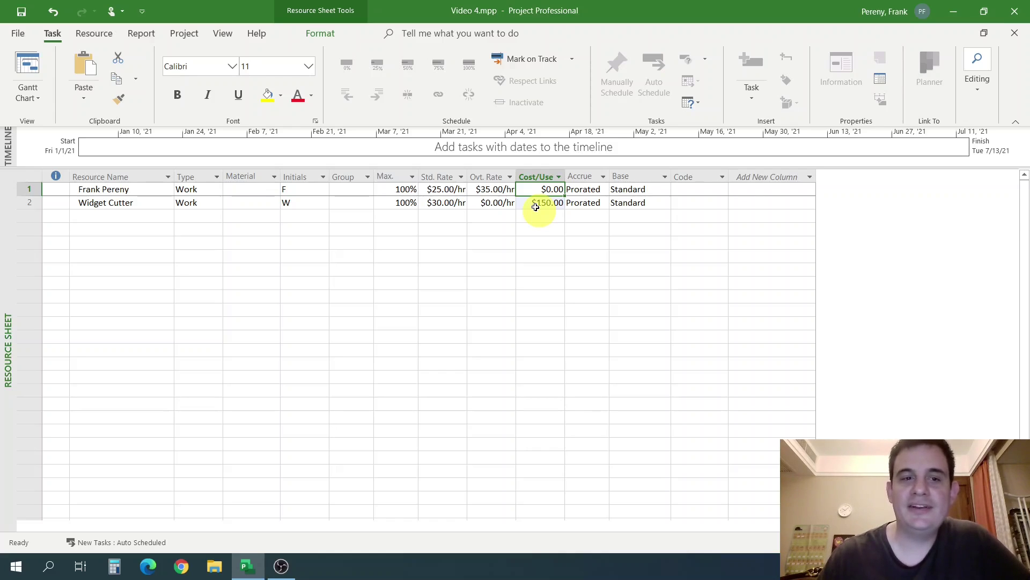
click(458, 228)
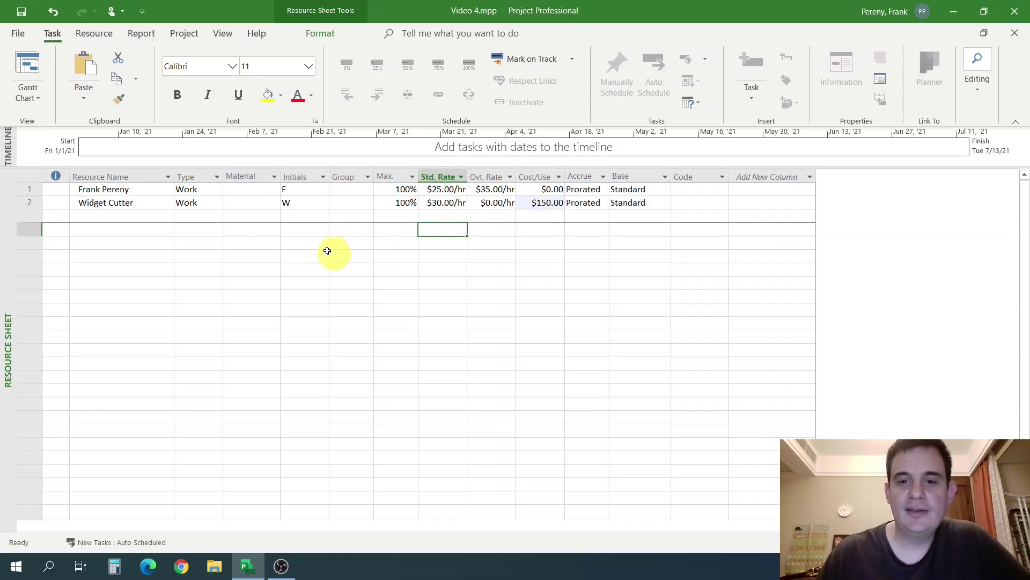
click(144, 219)
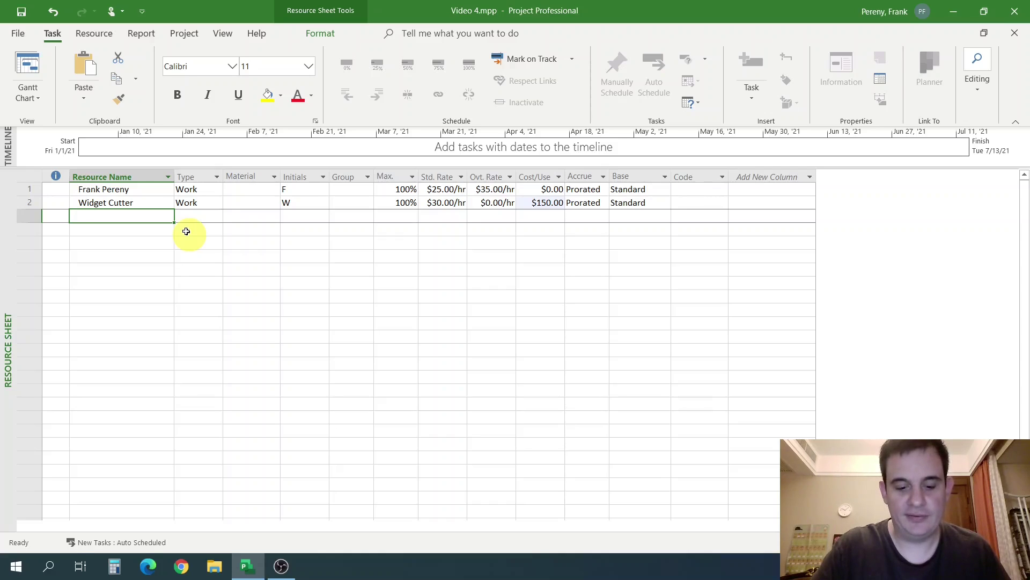
Enter CFD Analysis as row 3's resource name and select its row.
text(CFD Ana)
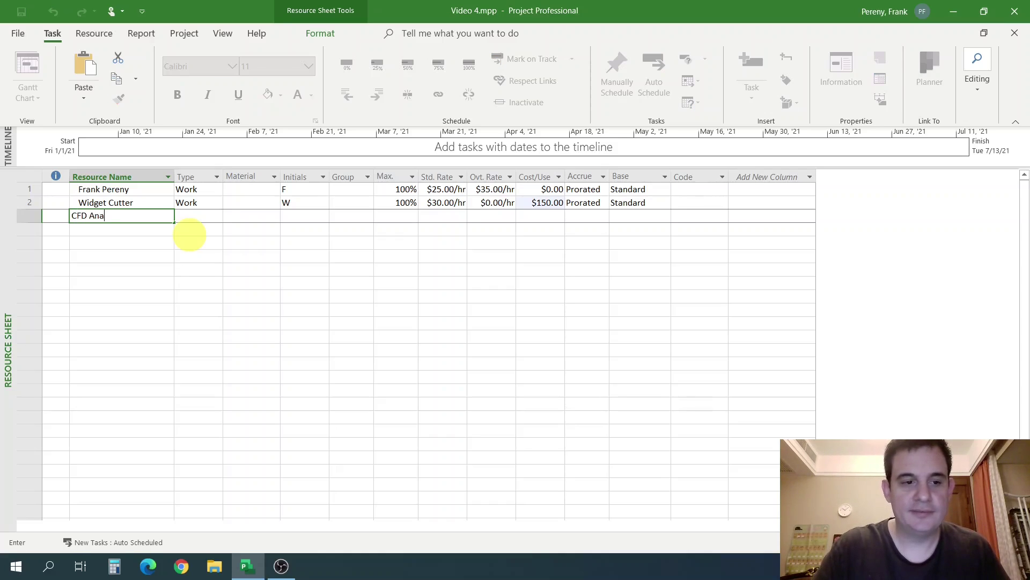
text(lysis)
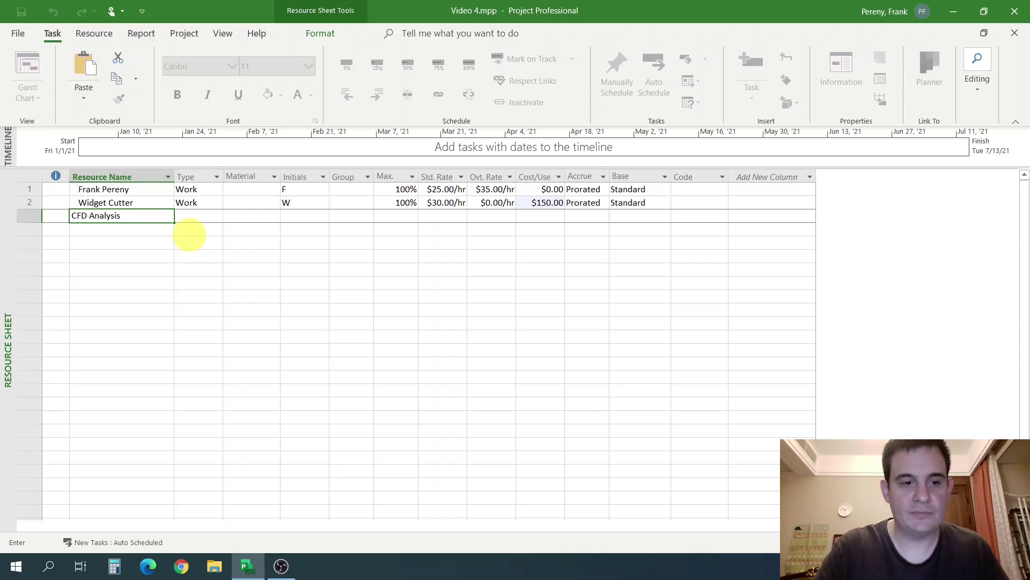
key(Tab)
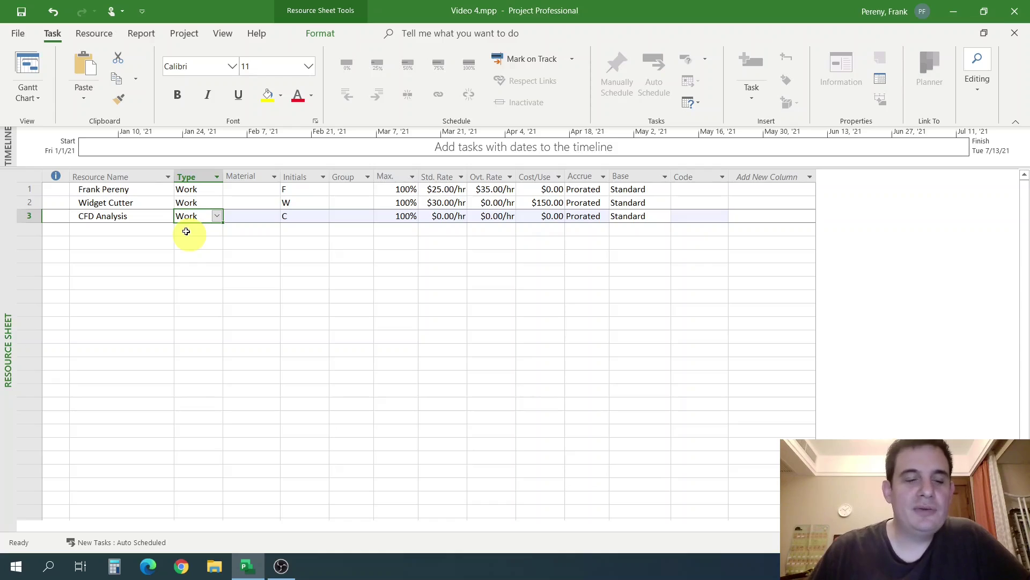
click(25, 216)
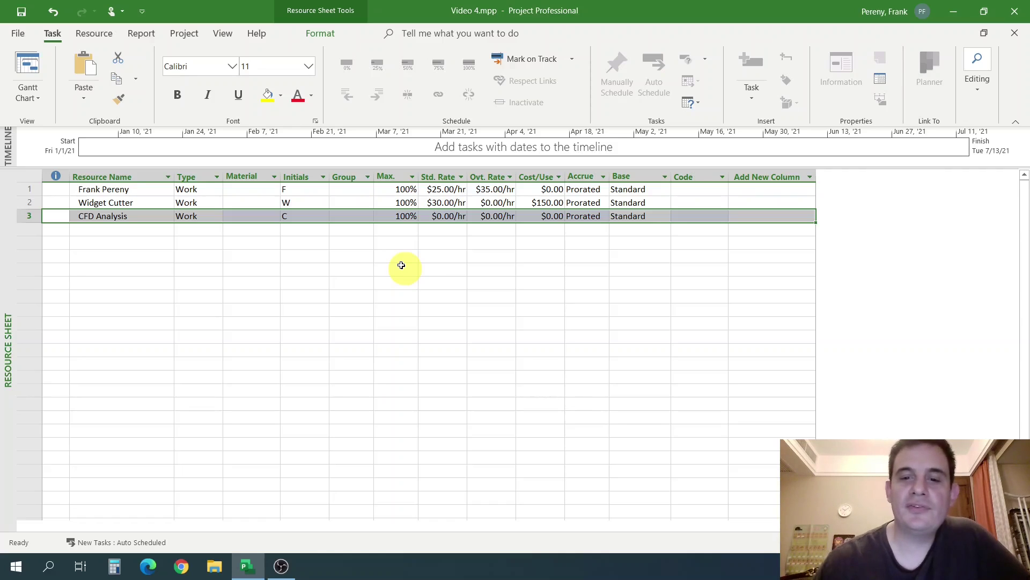
click(550, 217)
click(456, 217)
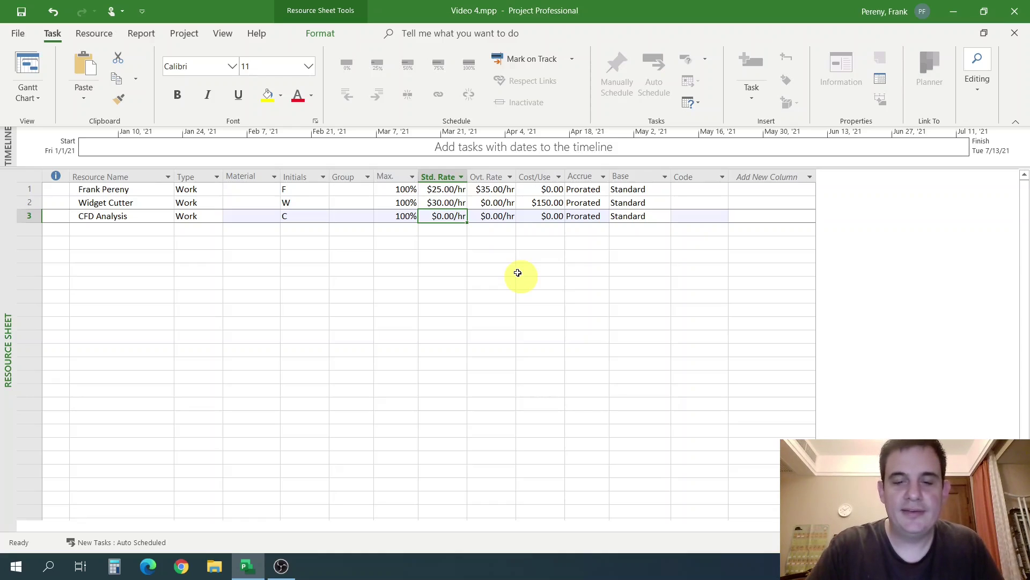
Enter 300 as CFD Analysis's Std. Rate, giving $300.00/hr with overtime still $0.00/hr.
text(300)
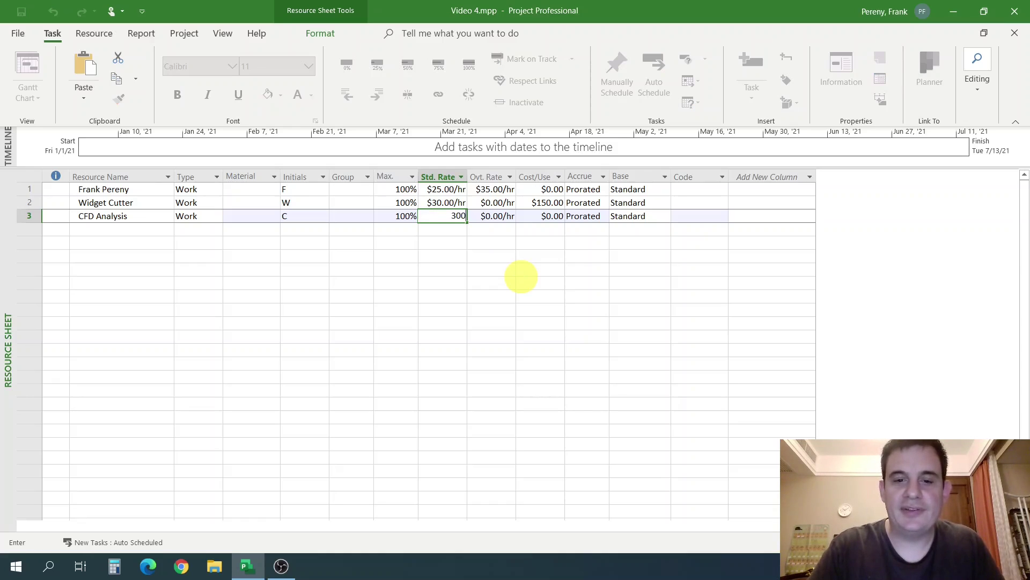
key(Return)
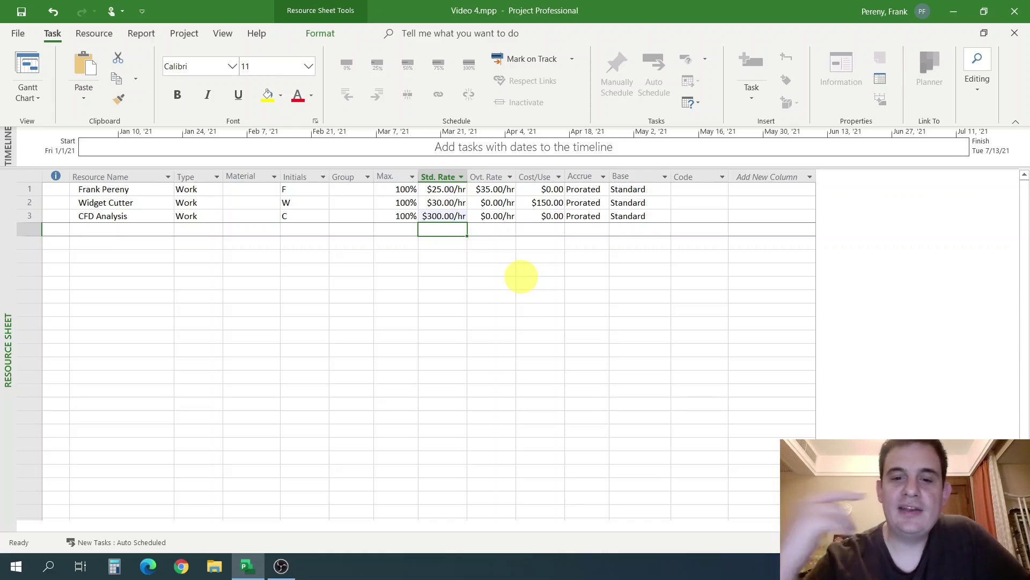
click(434, 176)
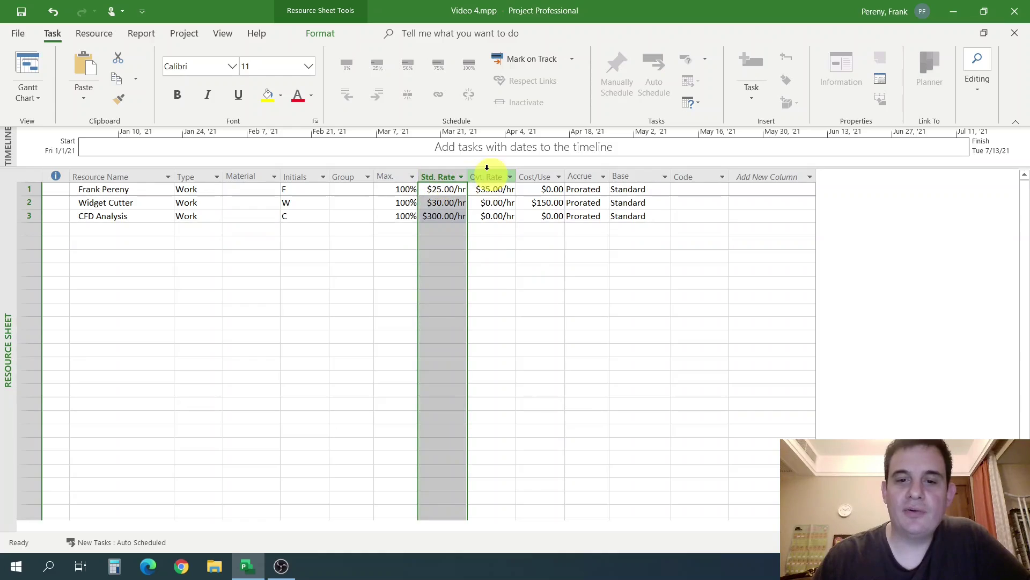
click(488, 175)
click(461, 232)
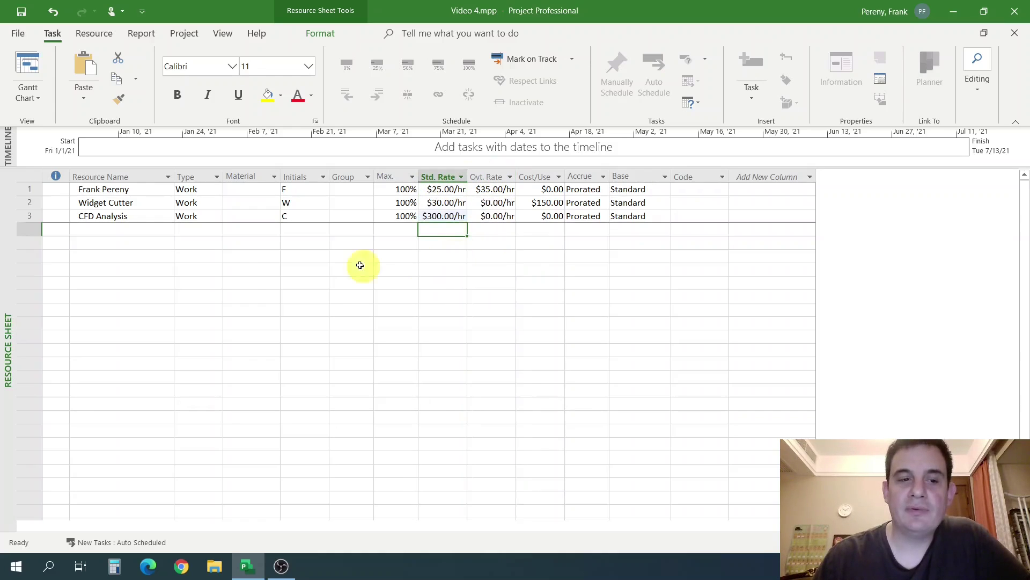
click(29, 216)
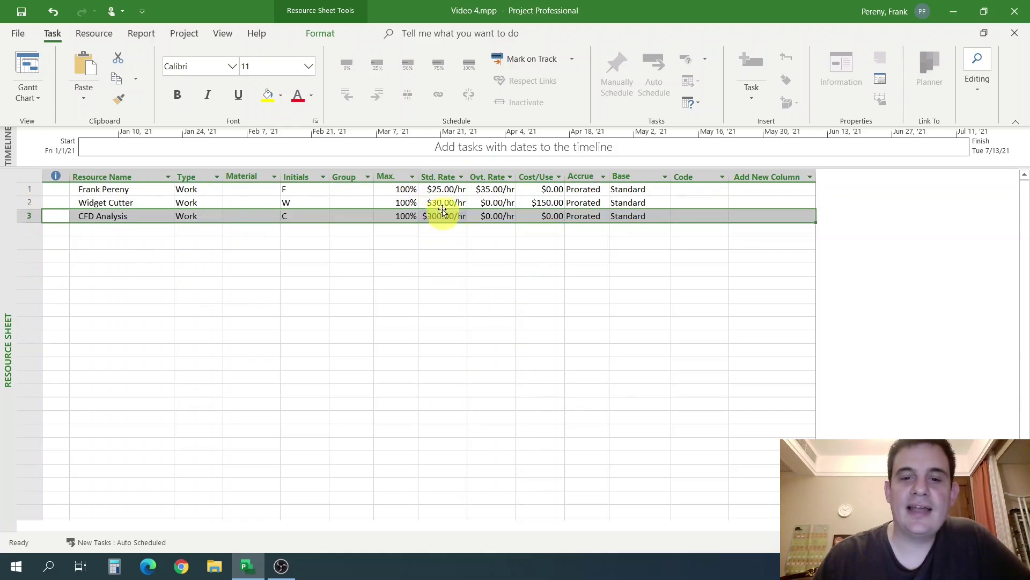
click(462, 206)
click(482, 217)
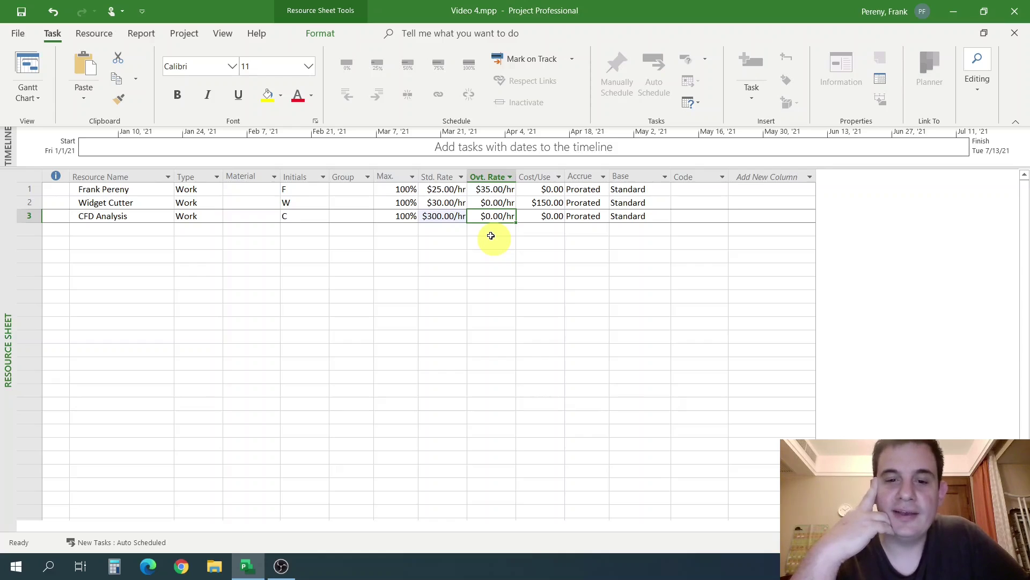
Enter 300 as CFD Analysis's Ovt. Rate and check Widget Cutter's $150.00 Cost/Use.
text(300)
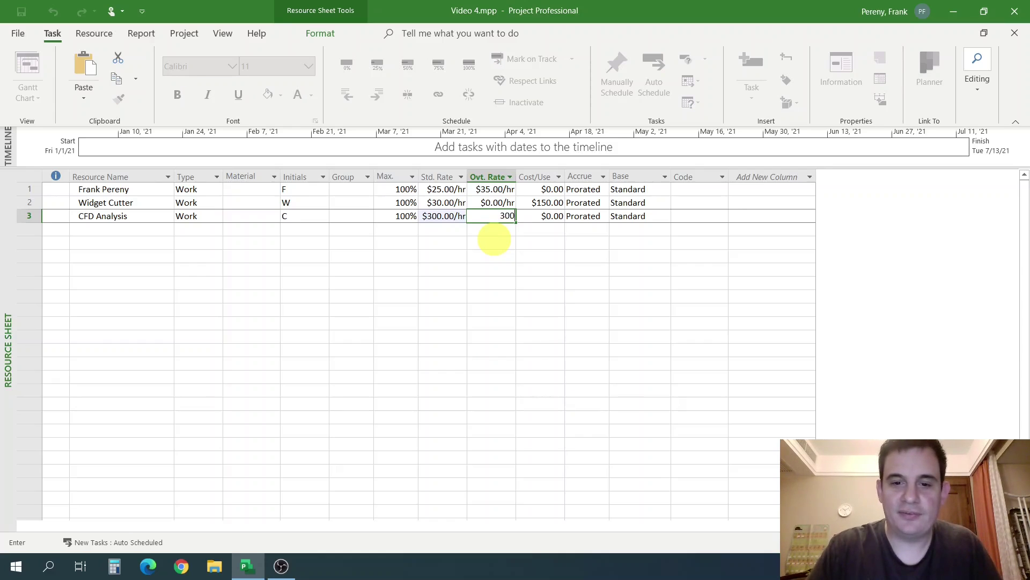
key(Return)
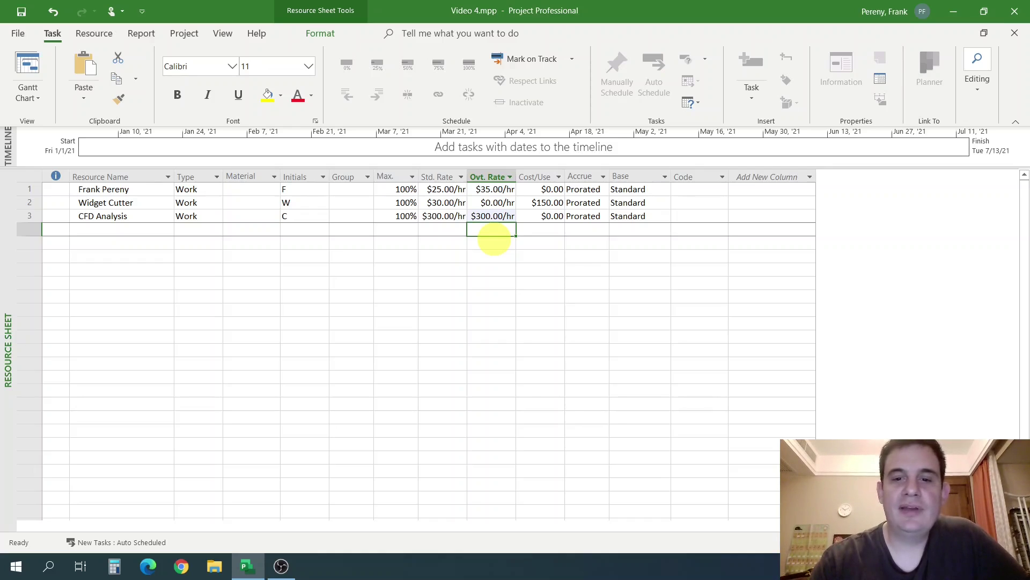
click(542, 190)
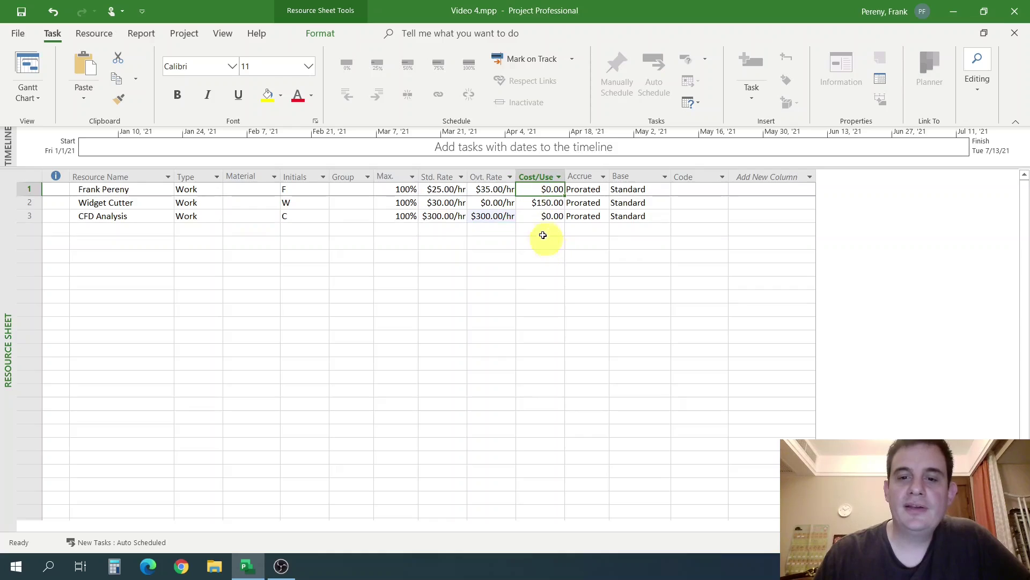
click(543, 203)
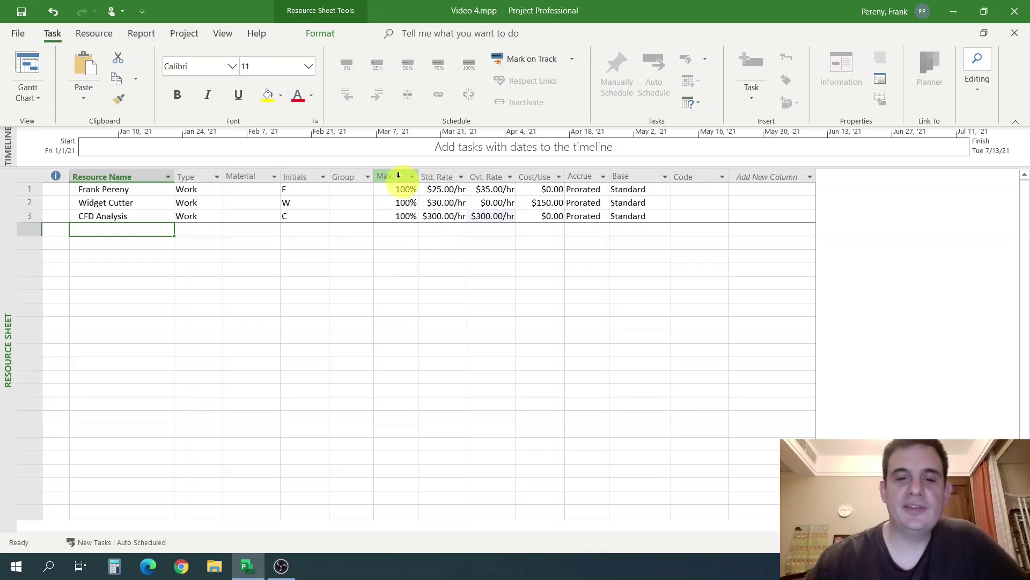
click(28, 189)
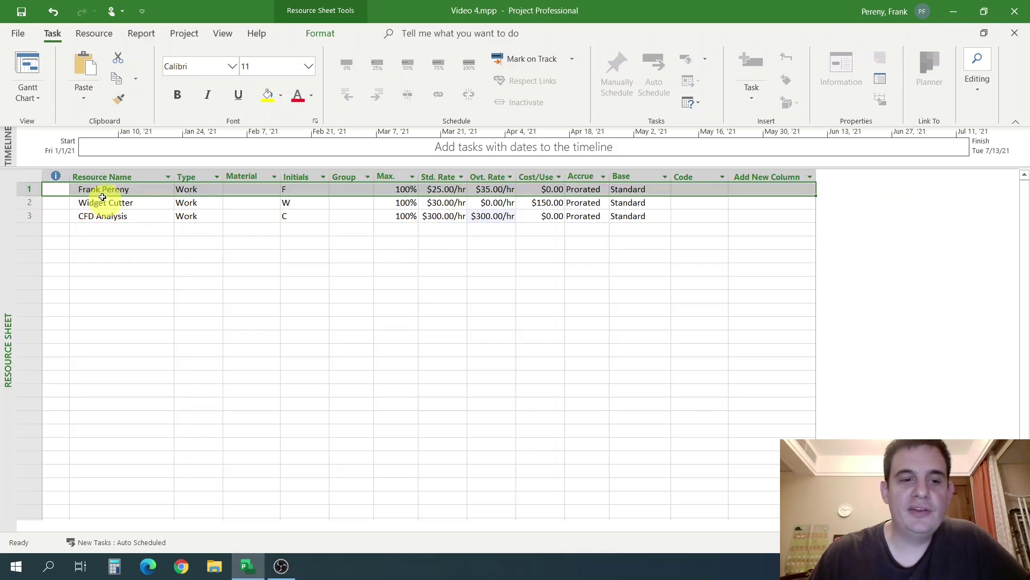
click(398, 191)
click(426, 245)
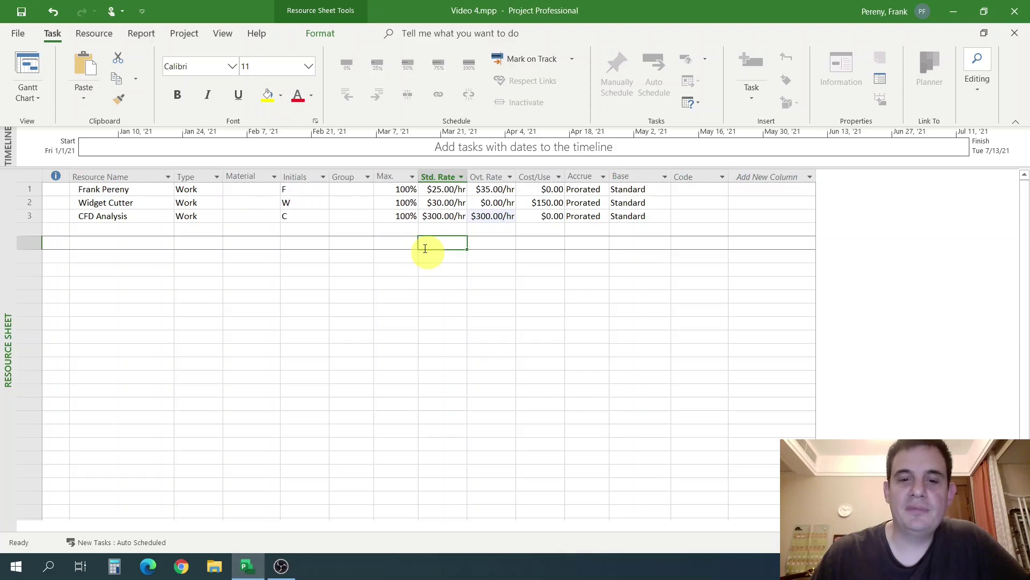
click(449, 265)
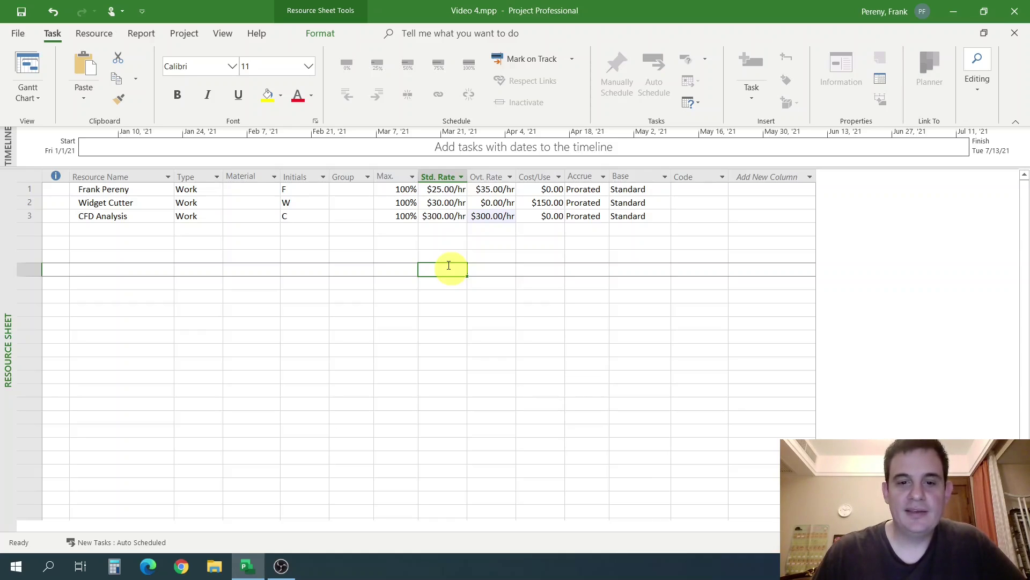
click(161, 231)
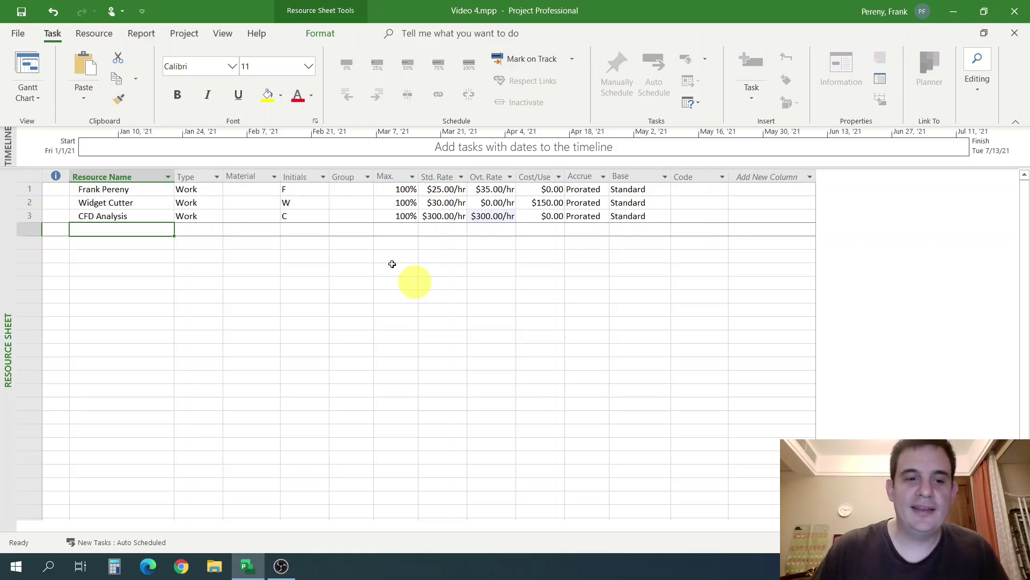
click(32, 192)
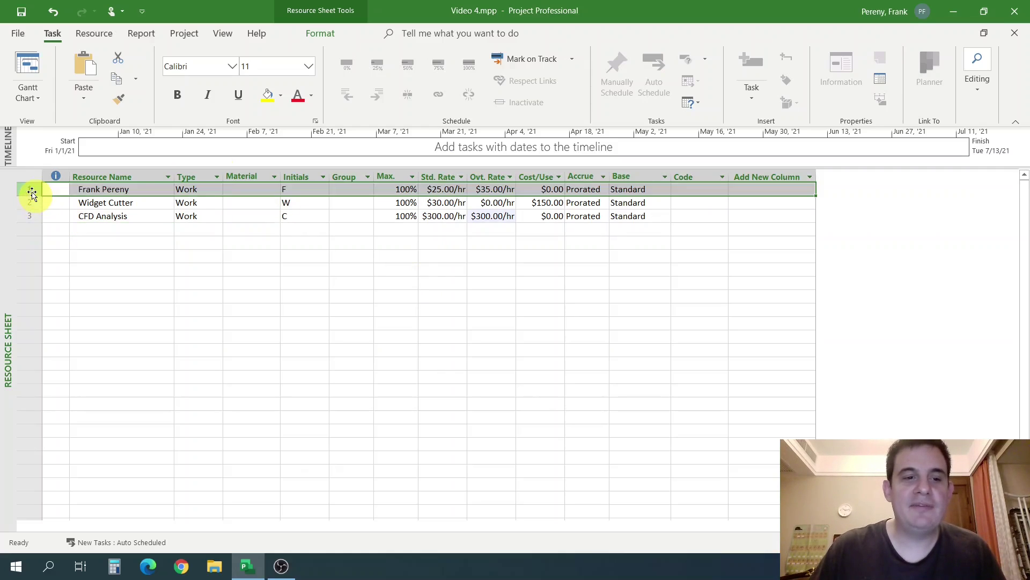
click(110, 189)
click(141, 229)
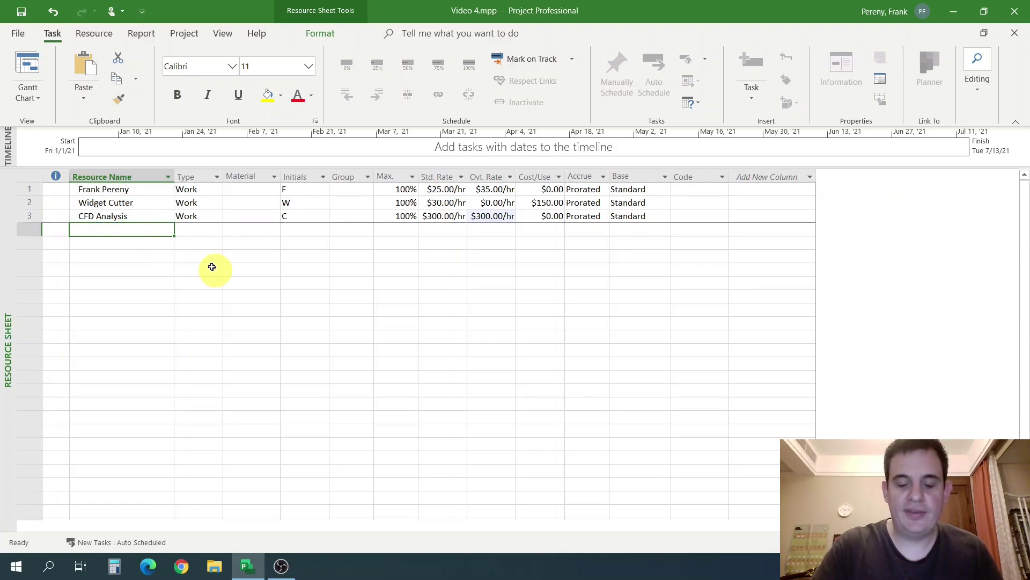
Add Mechanical Engineering as resource 4 and autofit the Resource Name column to it.
text(Mechanical Engin)
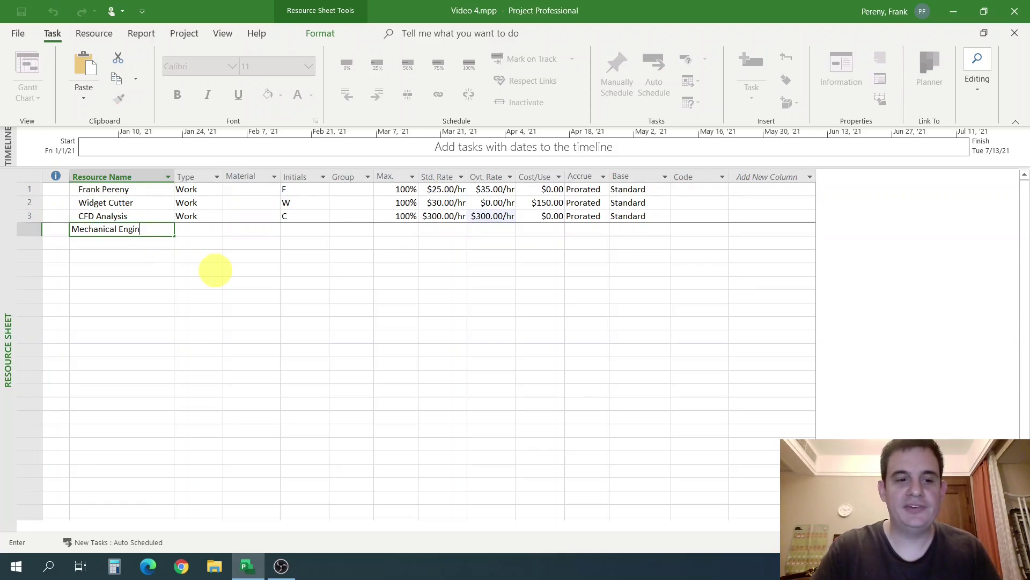
text(eering)
key(Return)
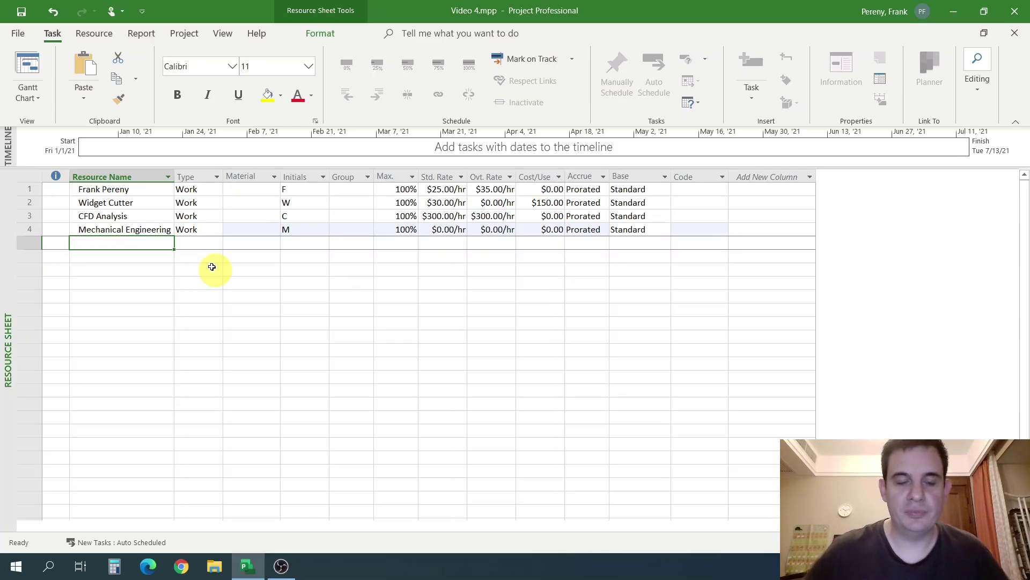
drag(174, 177, 204, 172)
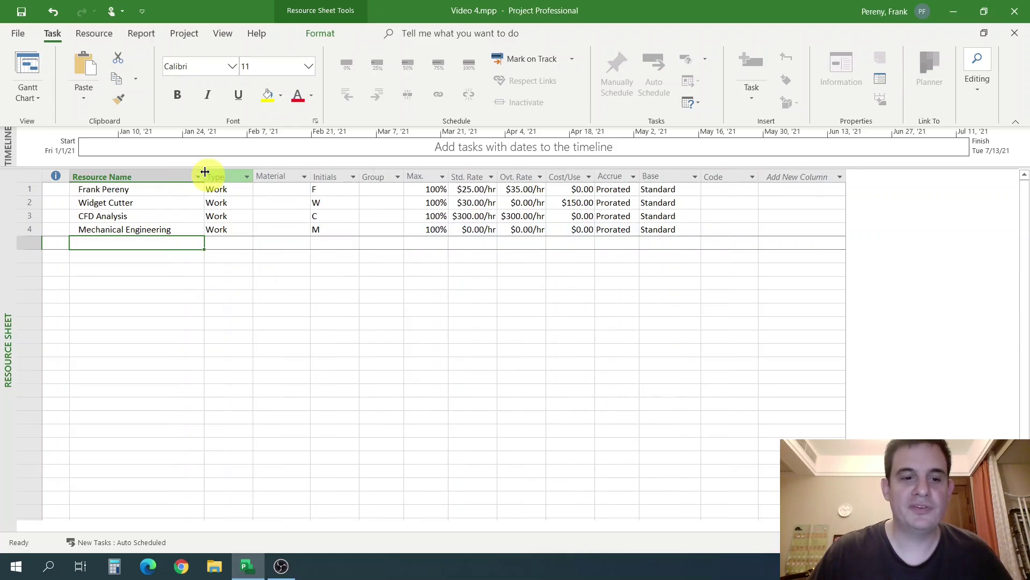
double_click(204, 172)
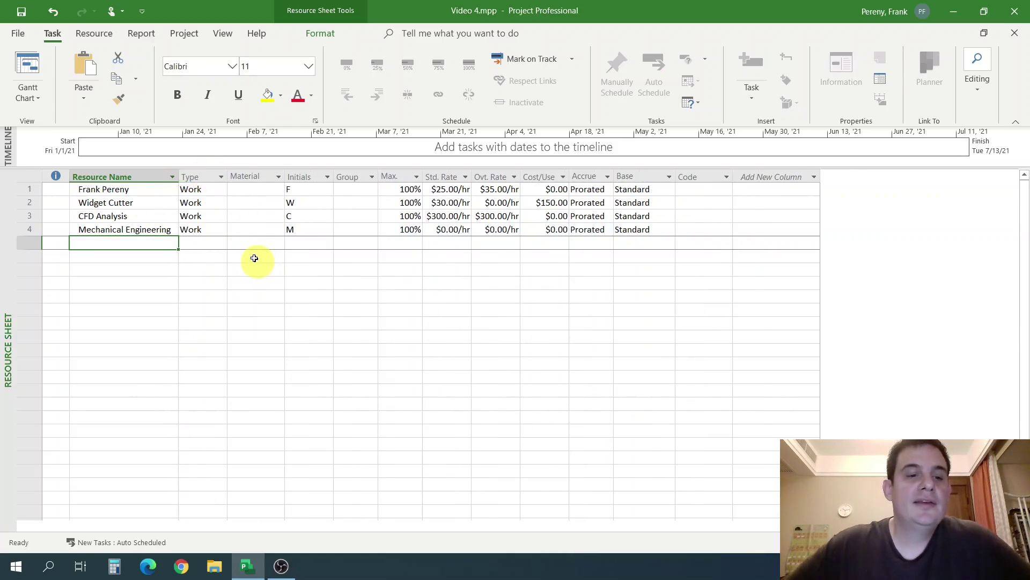
click(155, 230)
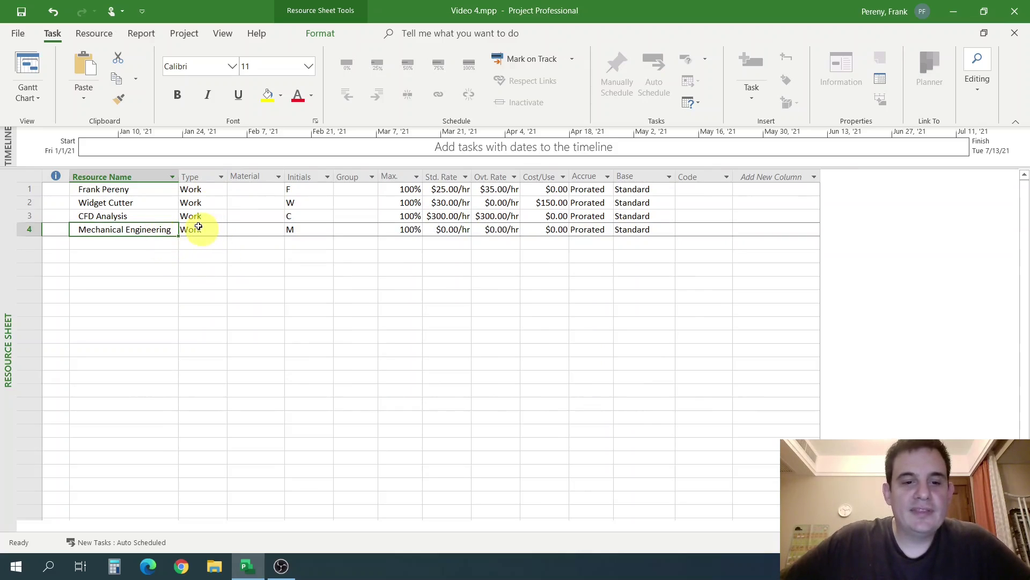
click(449, 231)
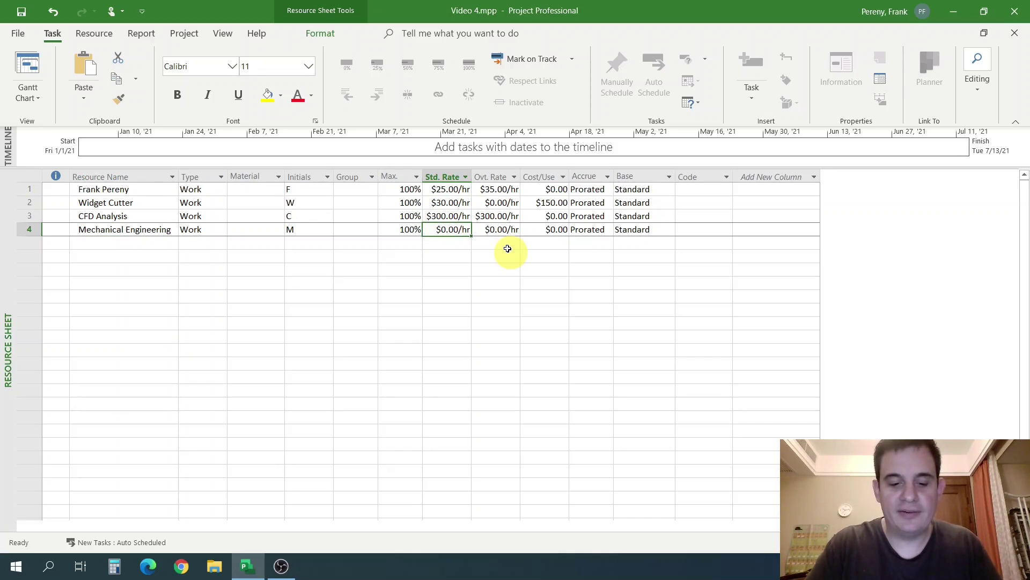
Enter a $100.00/hr standard rate for Mechanical Engineering.
text(100)
key(Return)
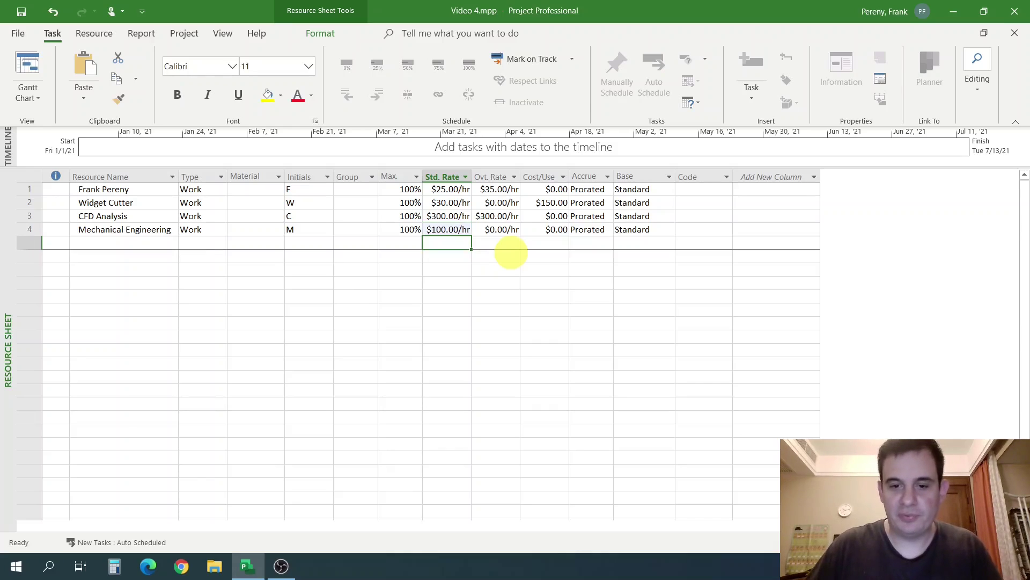
click(509, 247)
Set Mechanical Engineering's overtime rate to $150.00/hr.
click(138, 240)
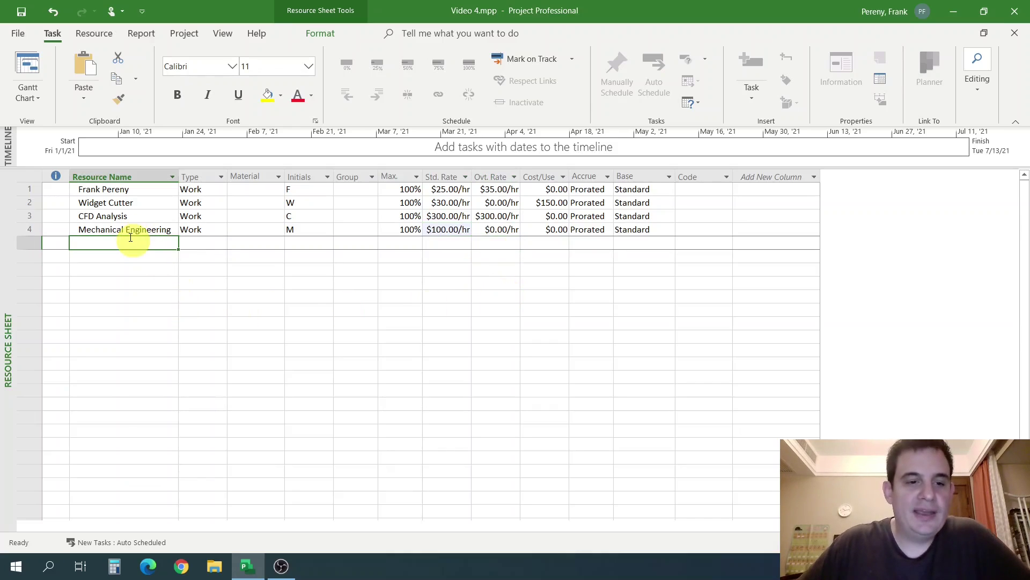
click(138, 230)
click(508, 230)
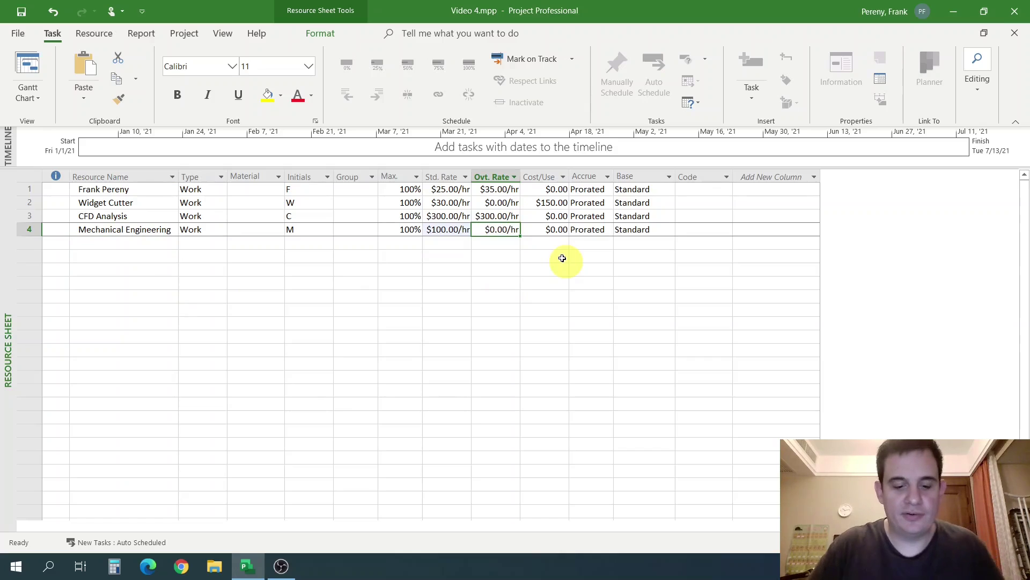
text(150)
key(Return)
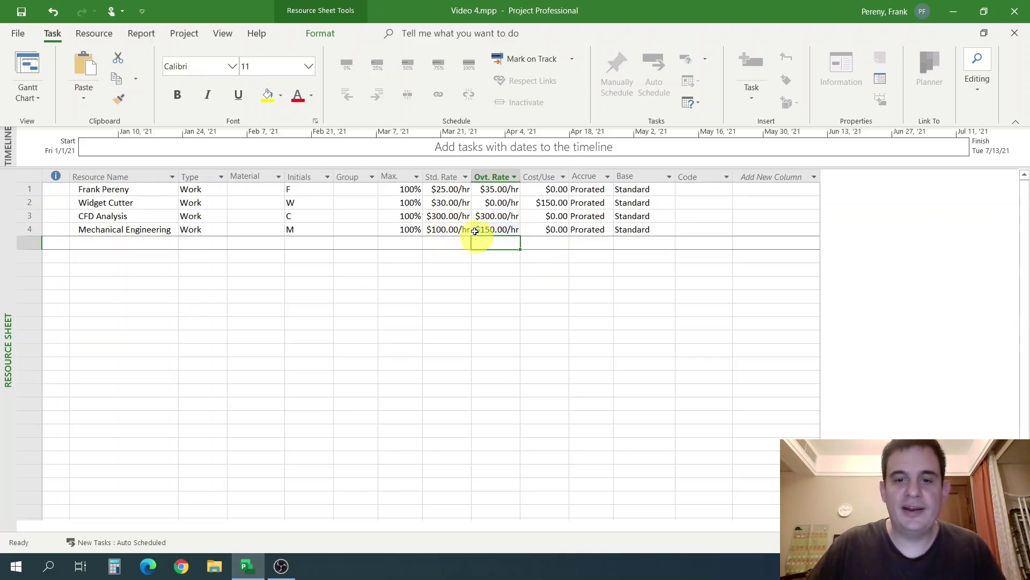
Review Mechanical Engineering's cost per use and maximum units cells.
click(530, 232)
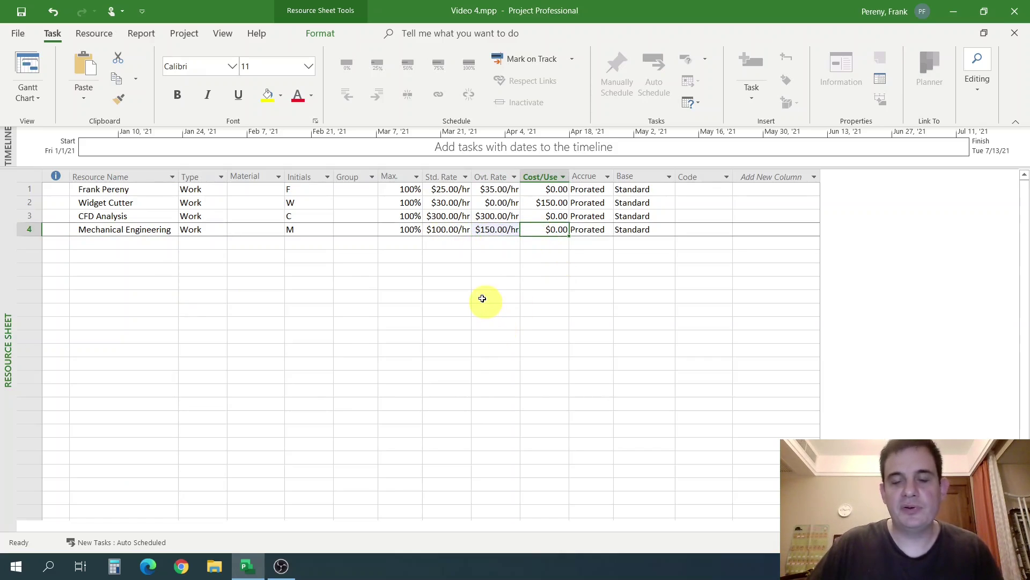
click(480, 279)
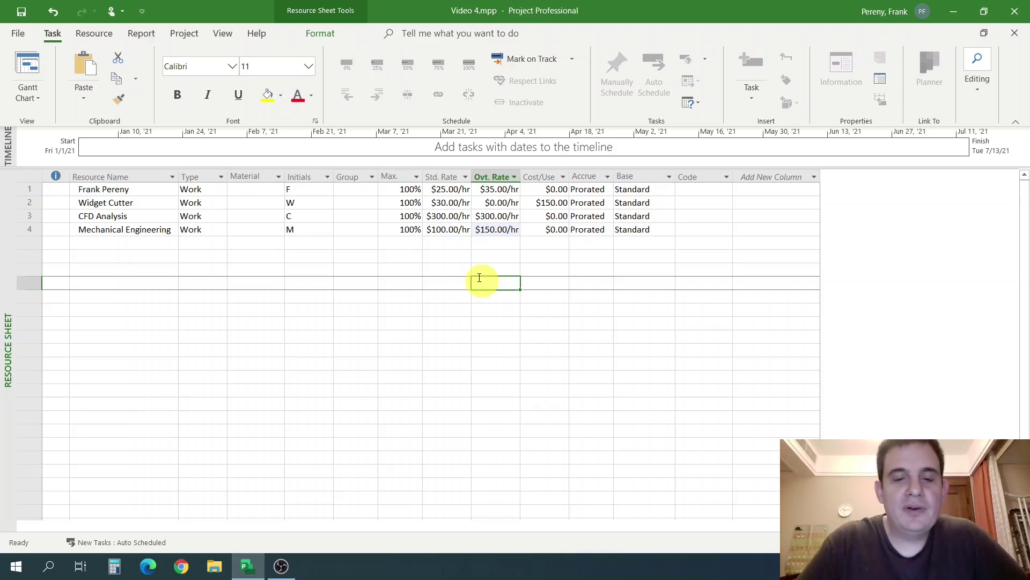
click(29, 229)
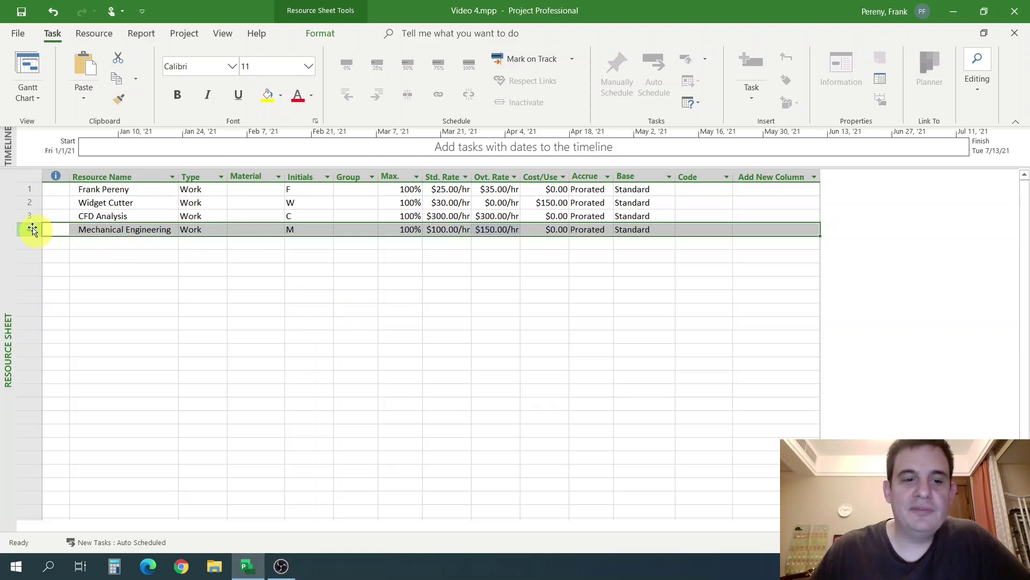
click(99, 226)
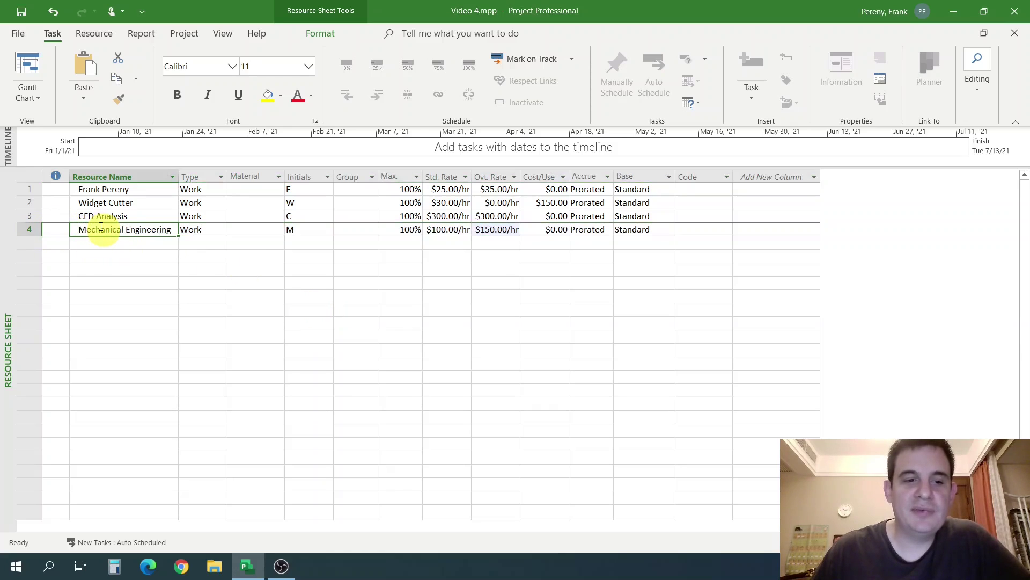
click(423, 231)
click(418, 231)
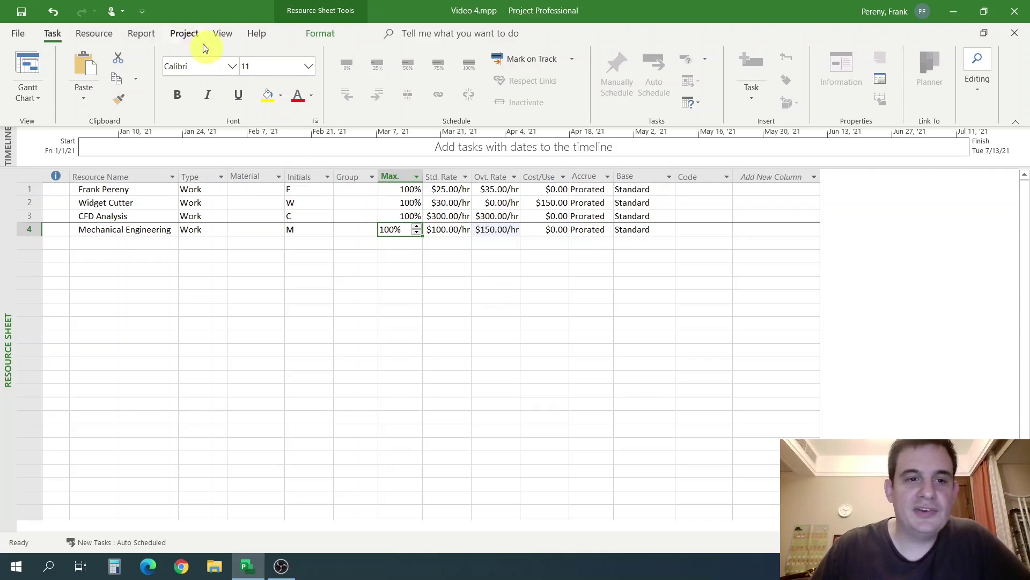
Show Mechanical Engineering's Standard-based calendar with its 8:00 AM–12:00 PM and 1:00–5:00 PM hours.
click(188, 35)
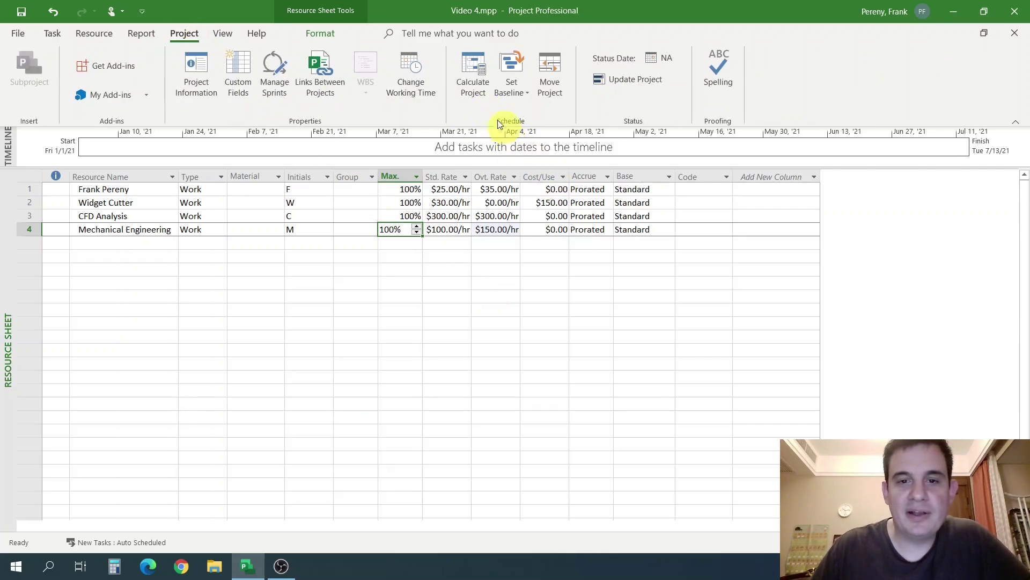
click(417, 76)
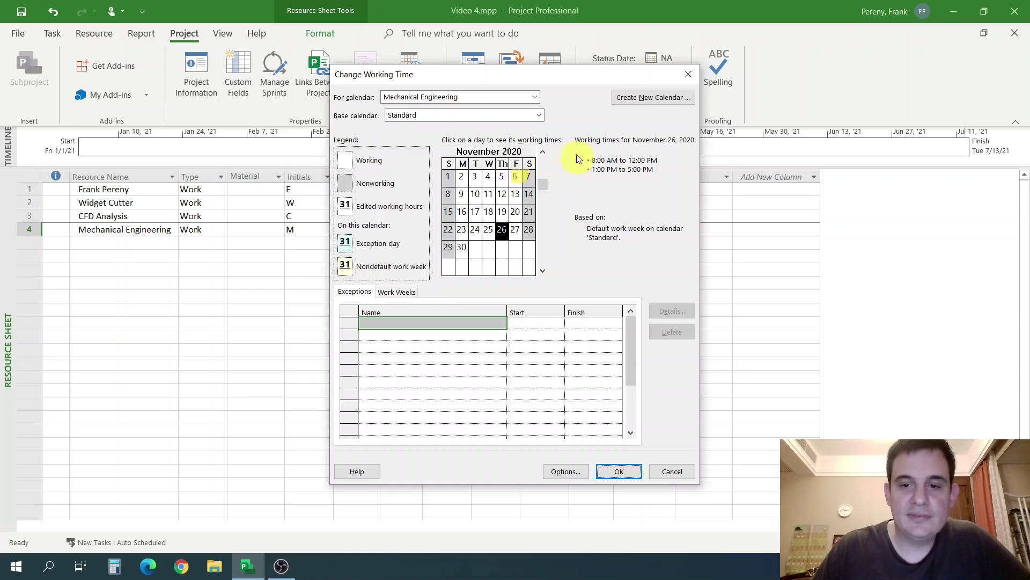
click(674, 472)
click(31, 230)
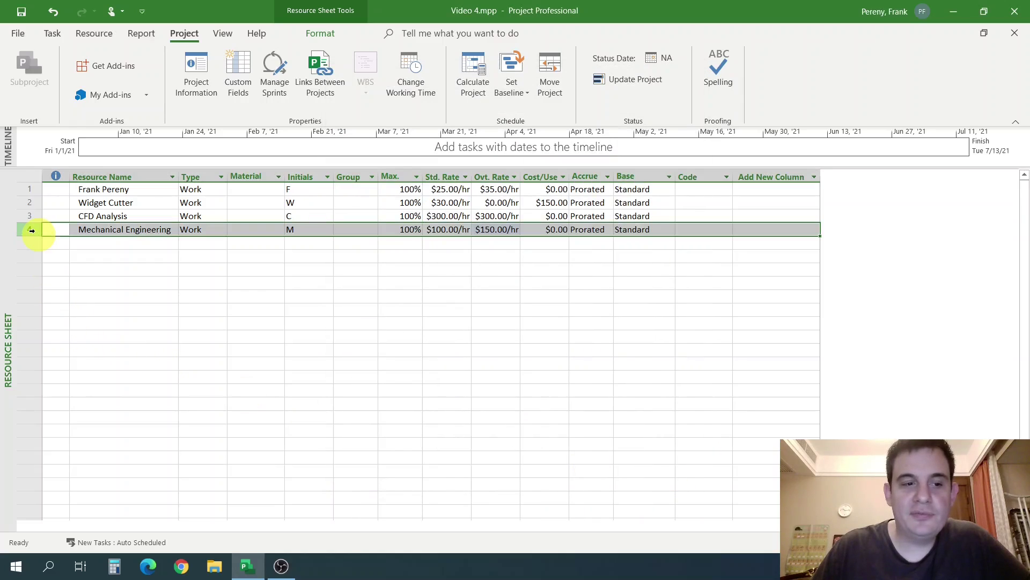
click(410, 72)
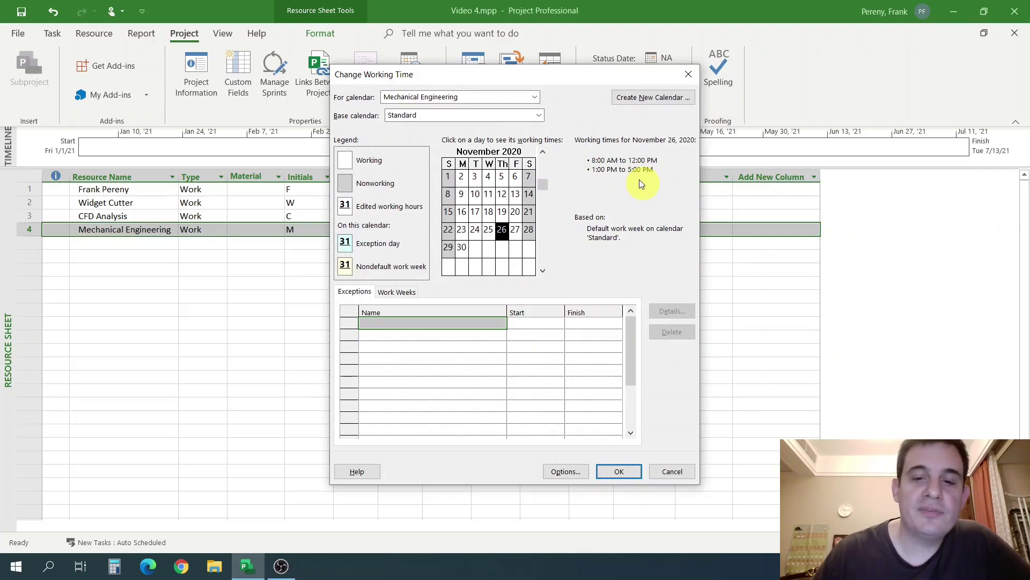
Cancel the working-time calendar and look over the resources' Max. units and cost-per-use cells.
click(672, 471)
click(464, 295)
click(401, 229)
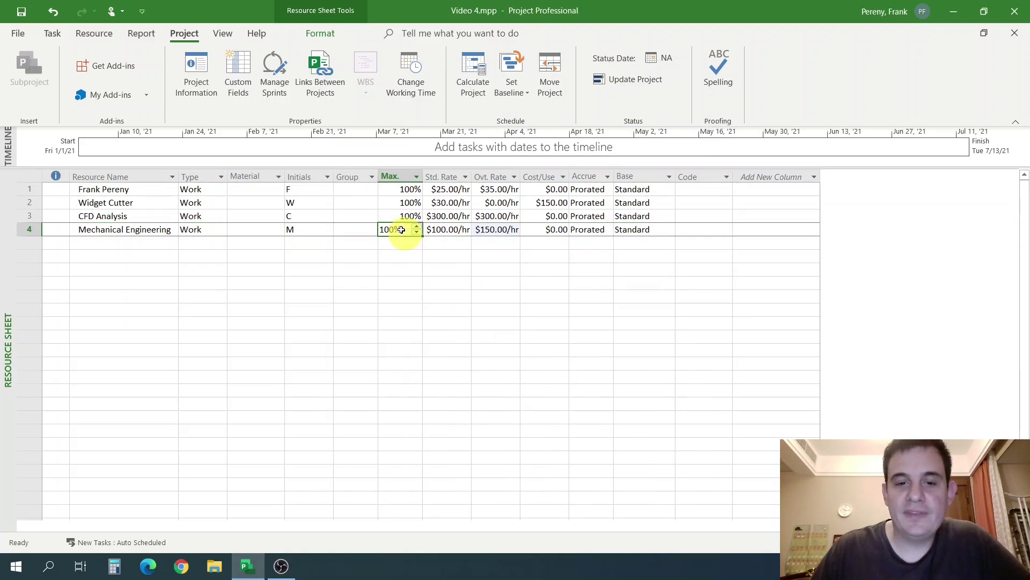
click(28, 229)
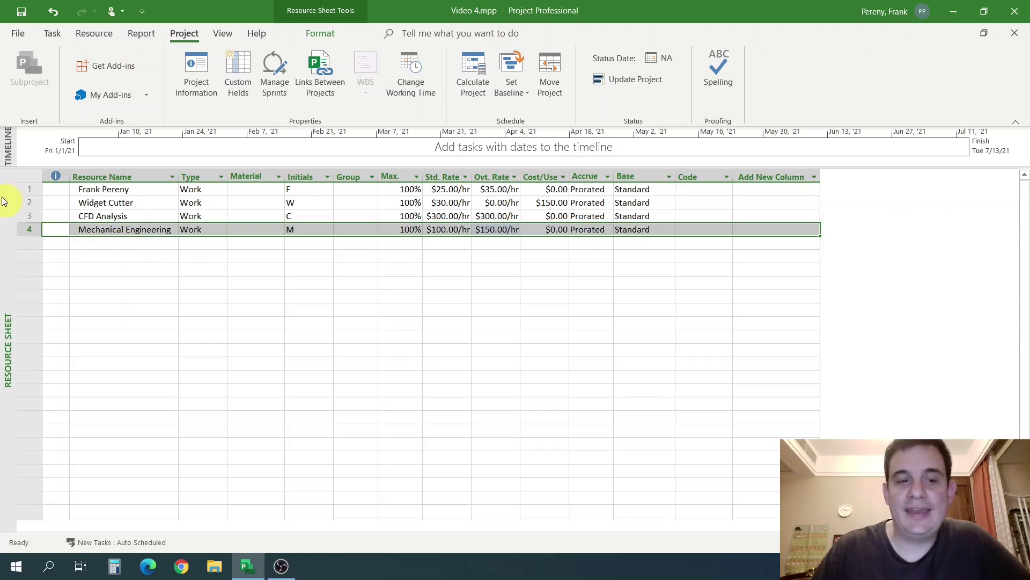
click(28, 189)
click(418, 191)
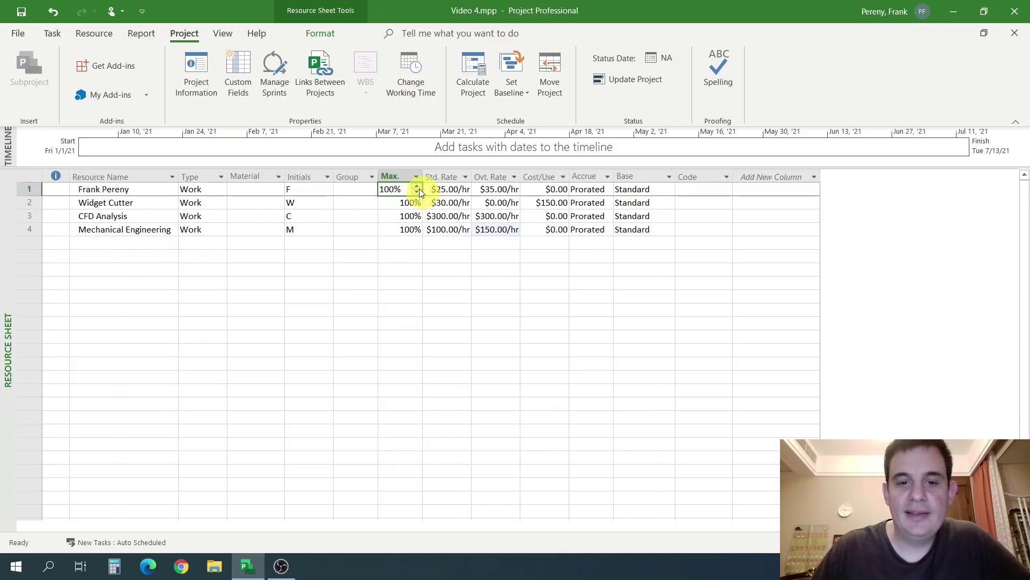
click(514, 177)
click(540, 186)
click(545, 191)
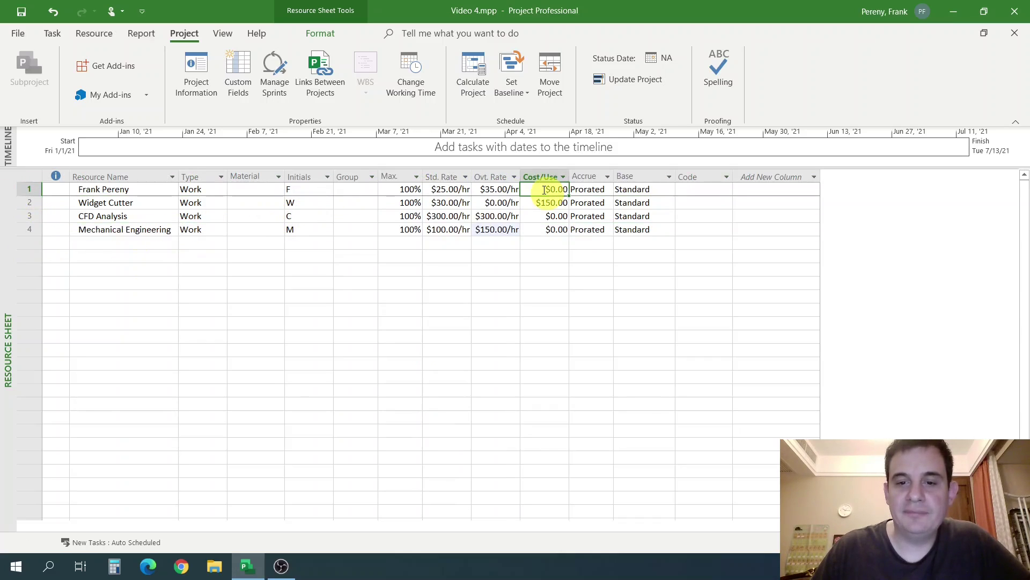
click(29, 230)
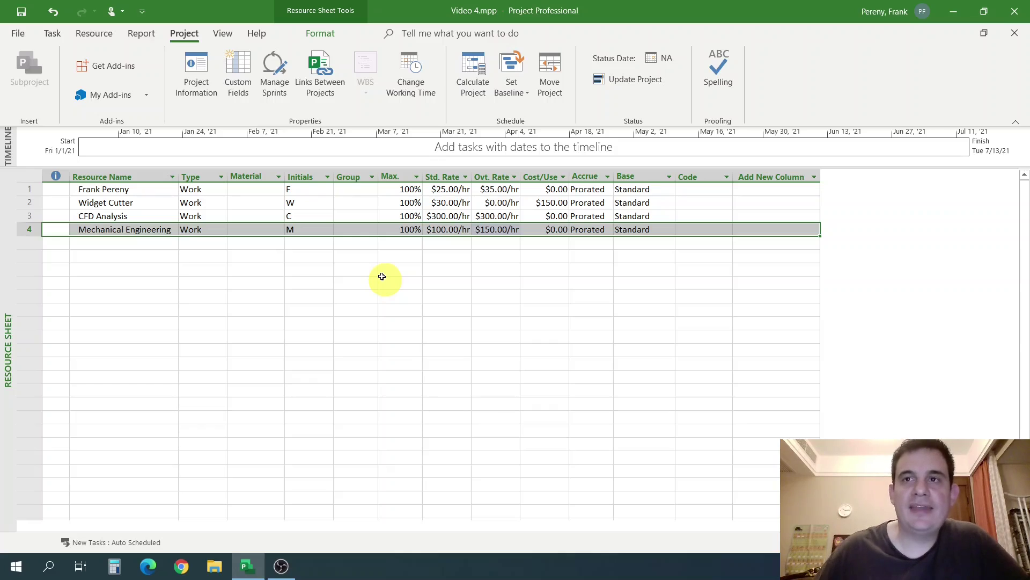
Set Mechanical Engineering's Max. units to 1,000%.
click(392, 280)
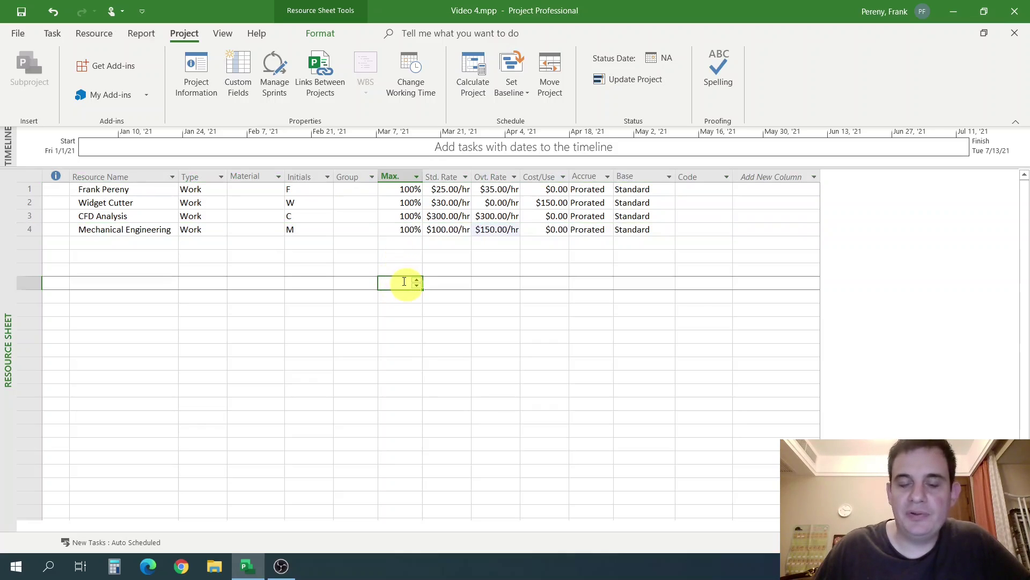
click(392, 229)
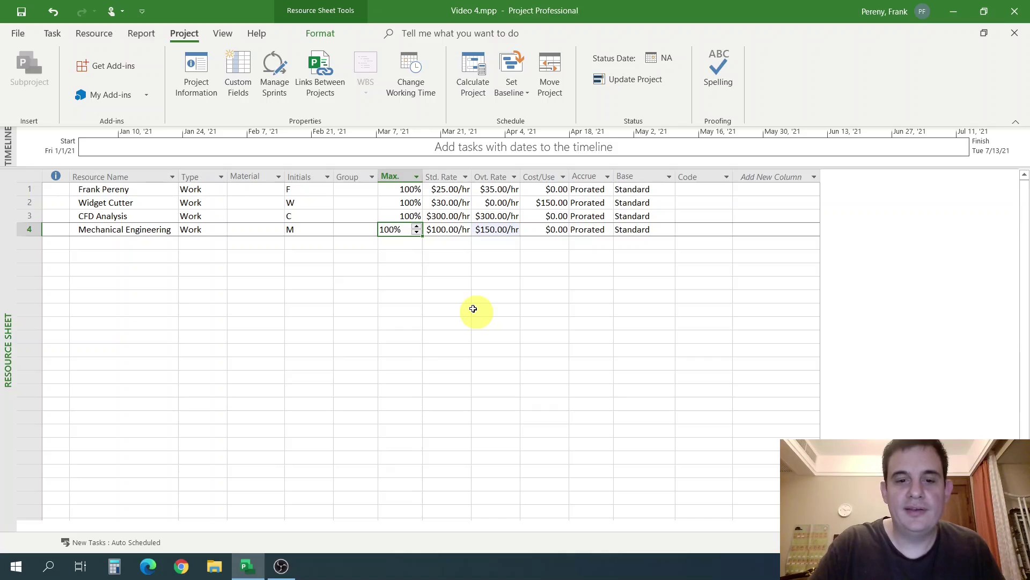
text(1000)
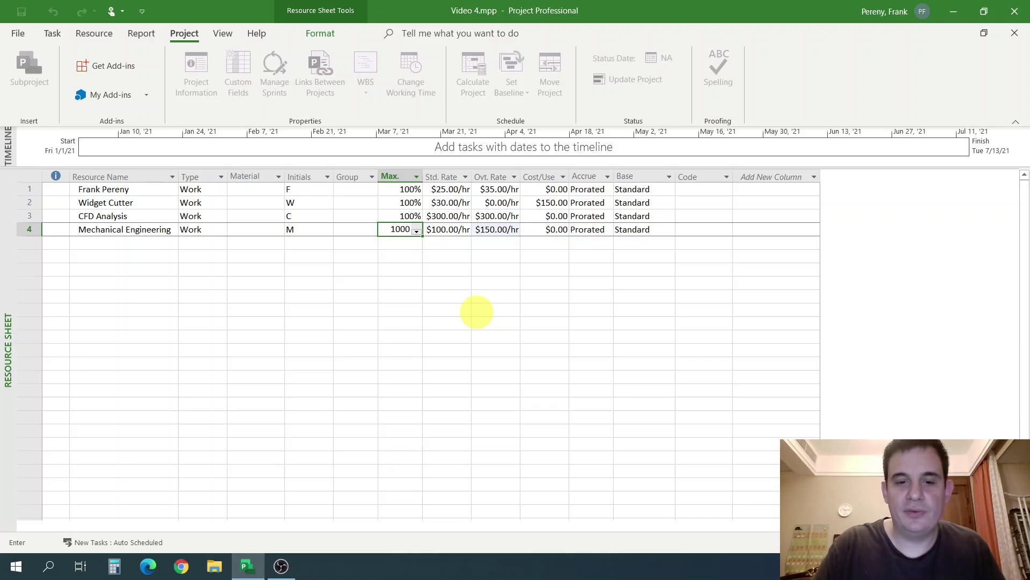
key(Return)
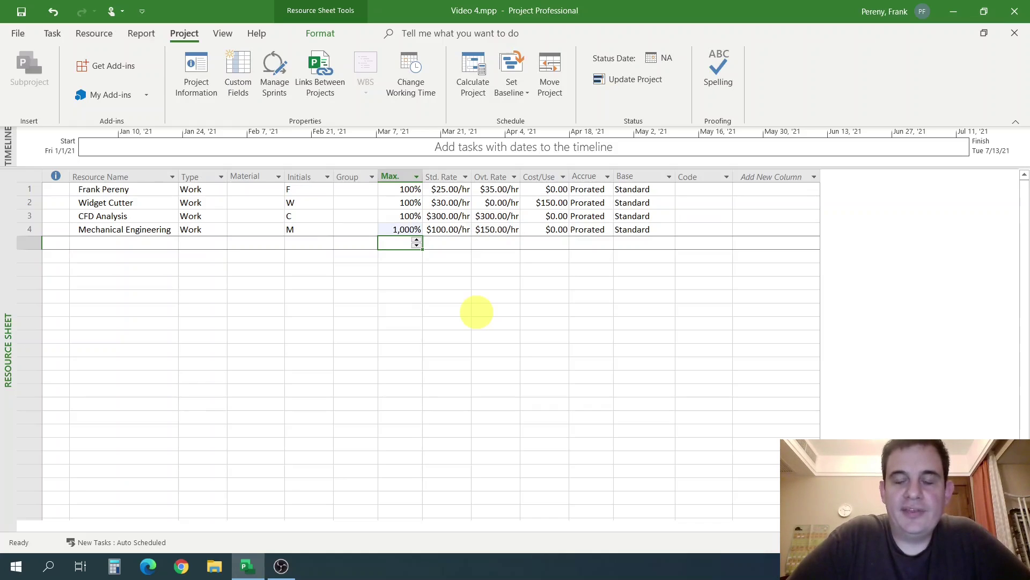
click(414, 258)
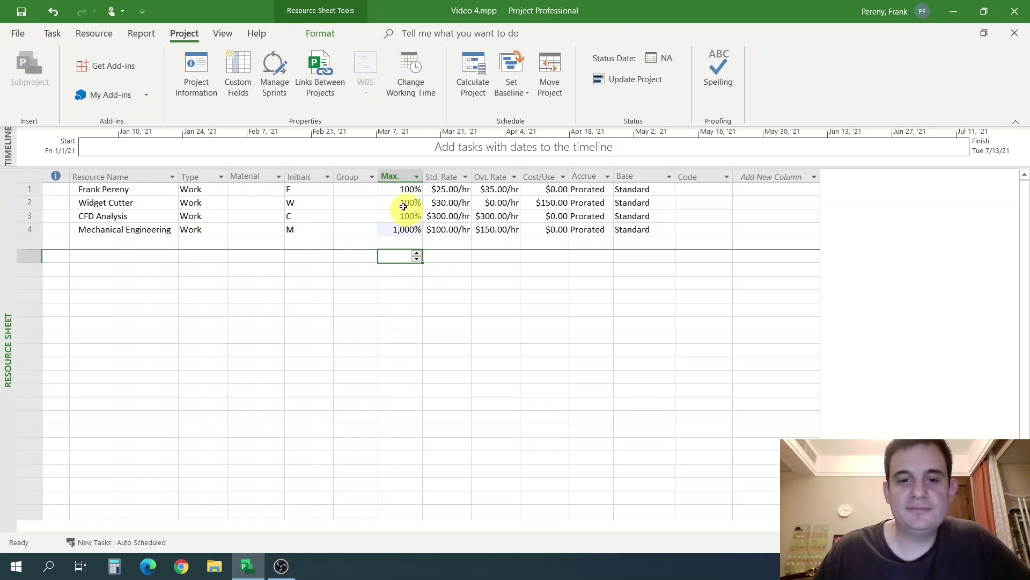
In Project Options > Schedule, switch 'Show assignment units as' from Percentage to Decimal.
click(20, 34)
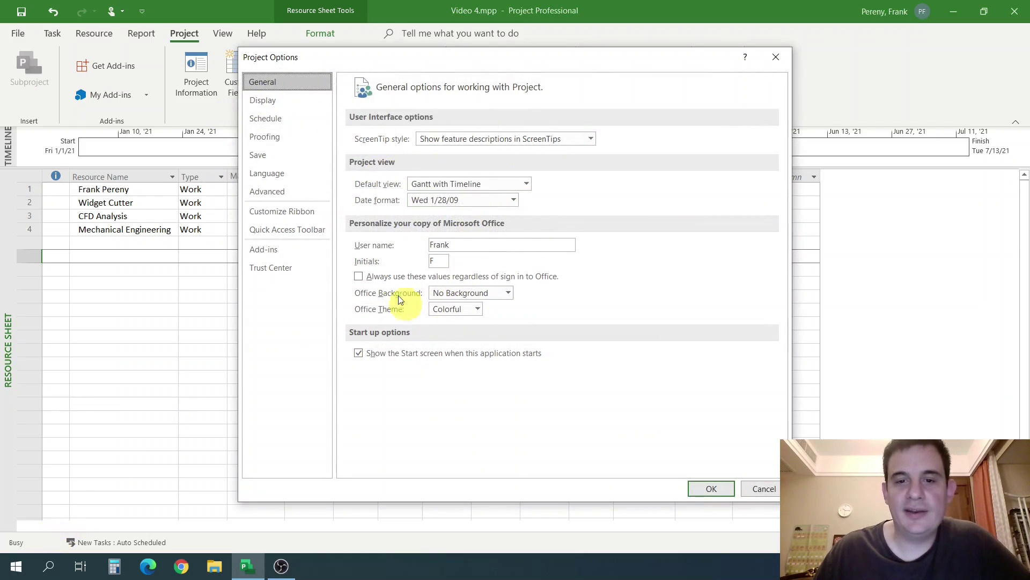
click(284, 102)
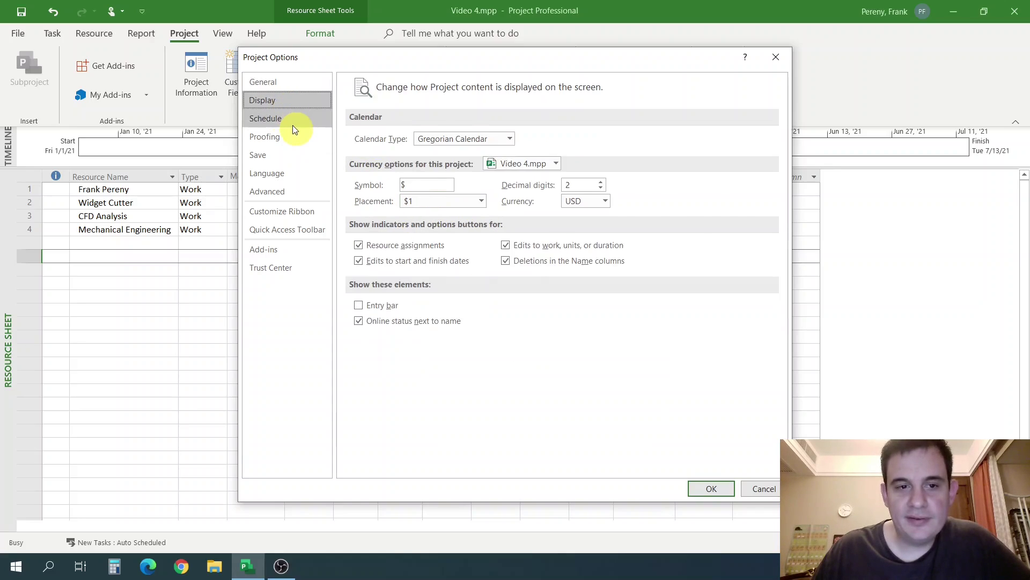
click(293, 125)
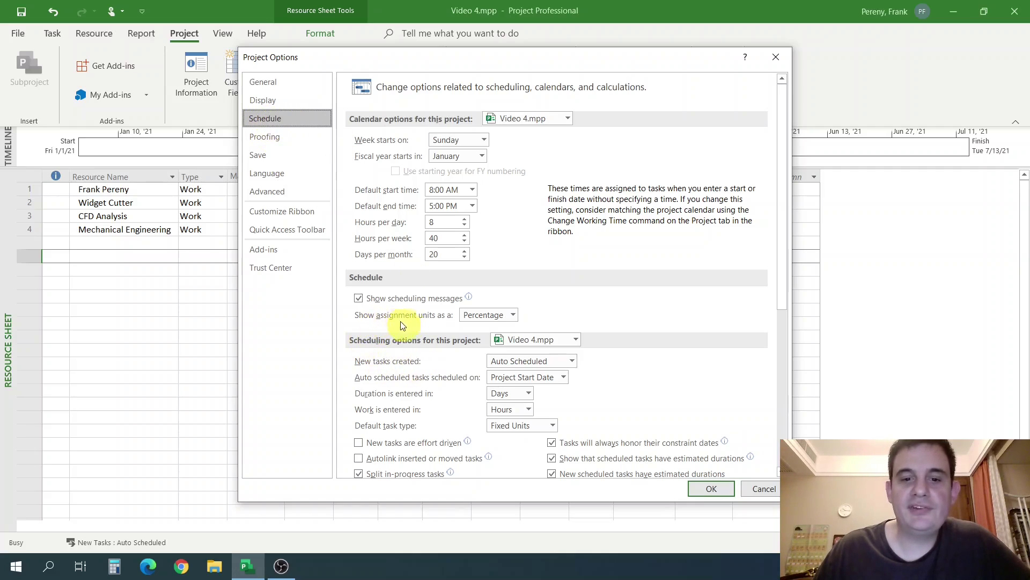
click(513, 317)
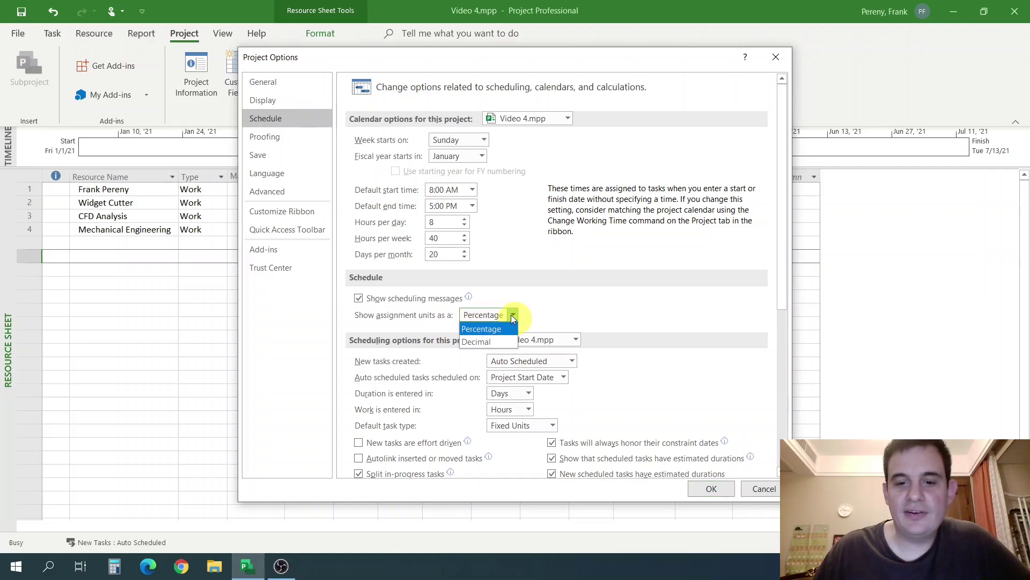
click(488, 343)
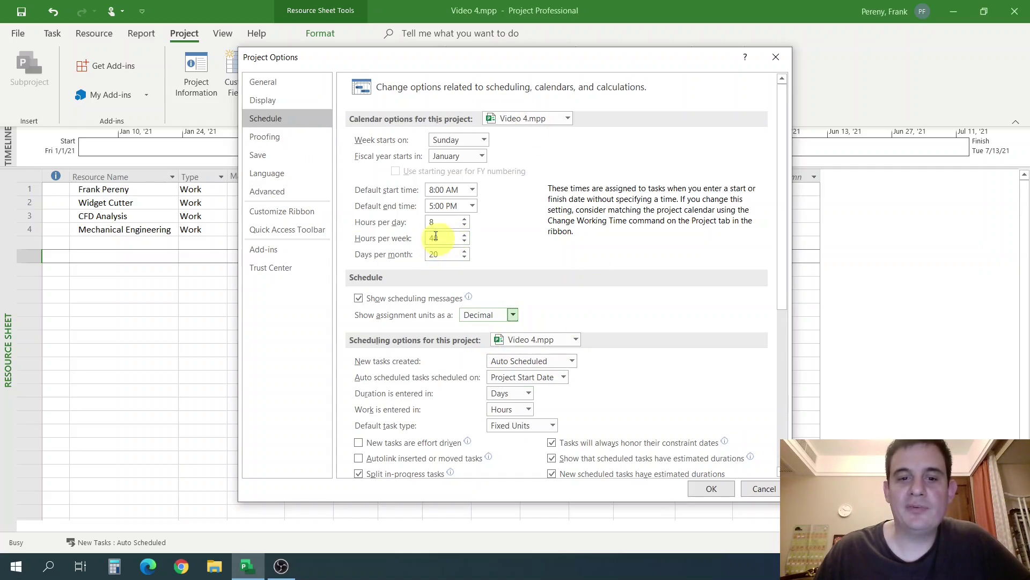
scroll(492, 226, down, 2)
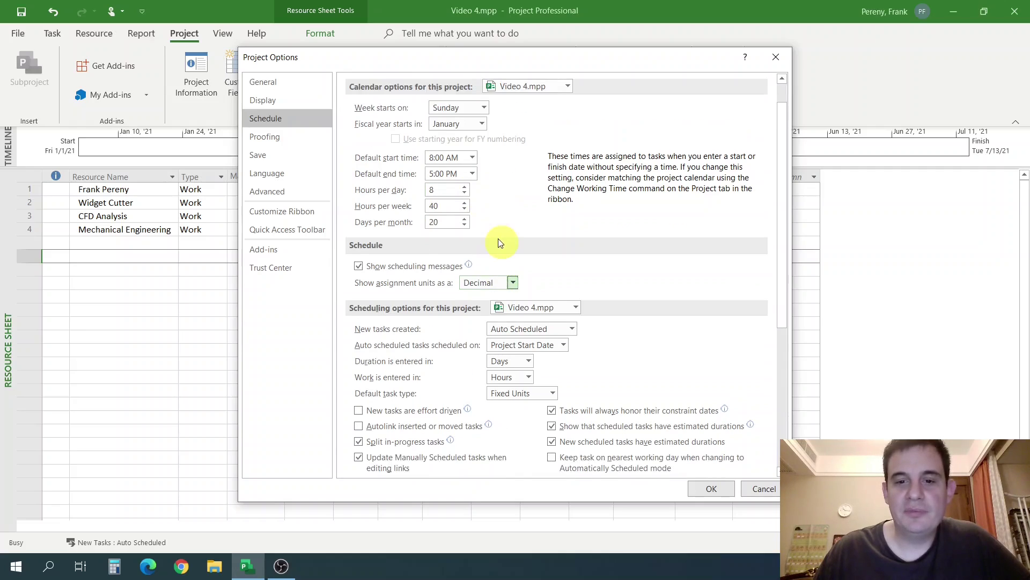
Apply the options and enter 3.5 in Mechanical Engineering's Max. cell.
click(709, 489)
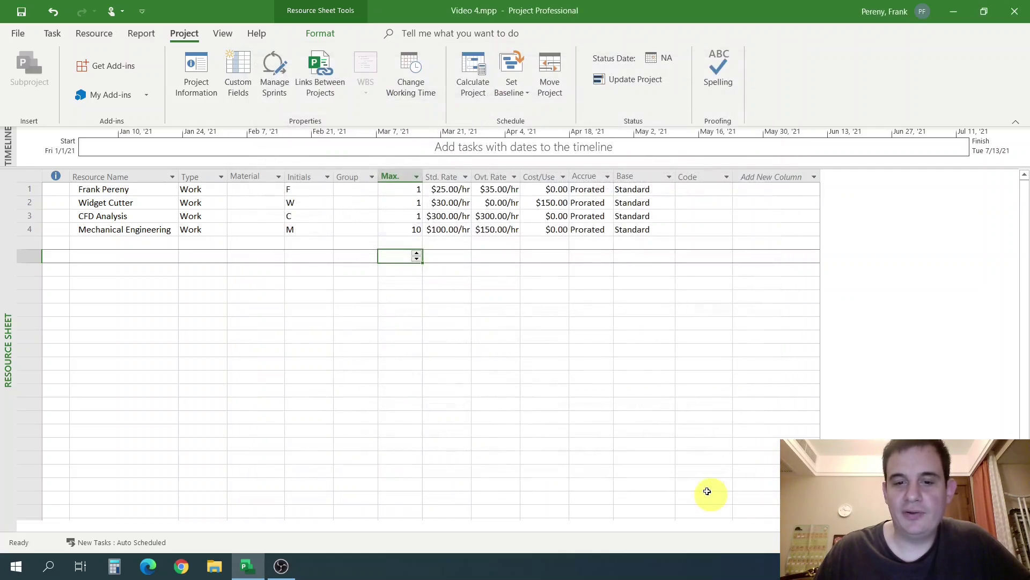
click(421, 283)
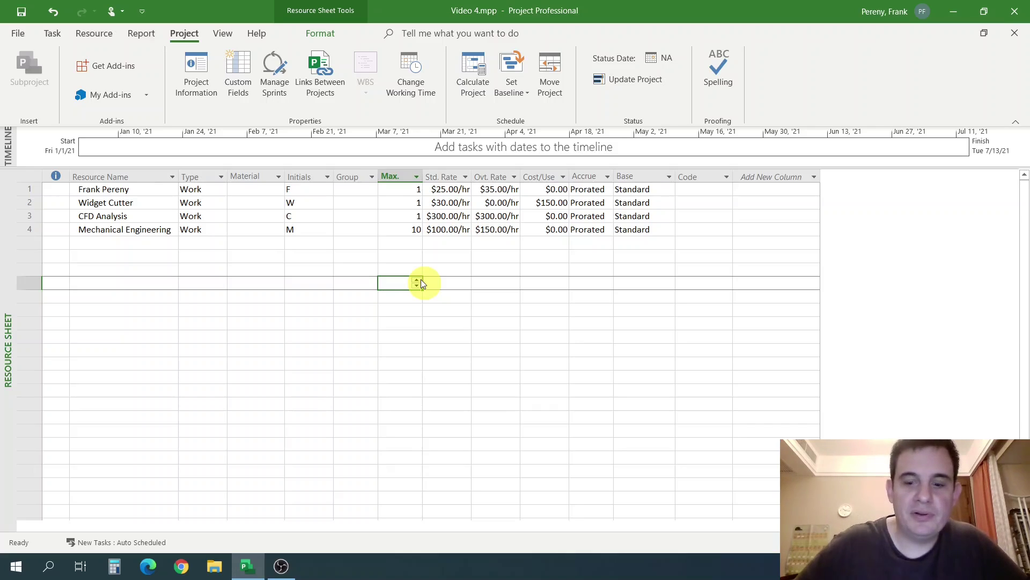
drag(402, 231, 403, 243)
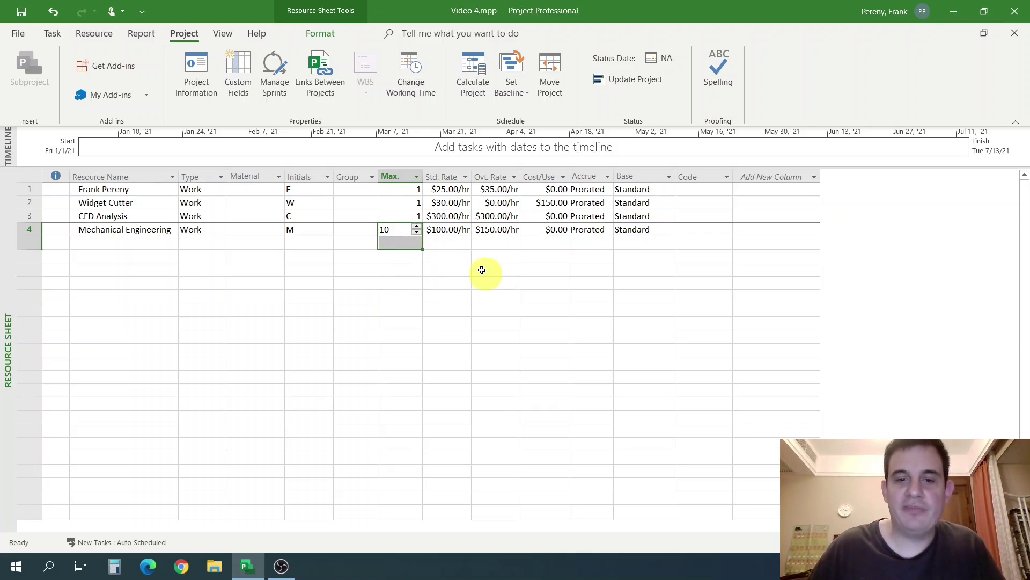
click(482, 270)
click(407, 233)
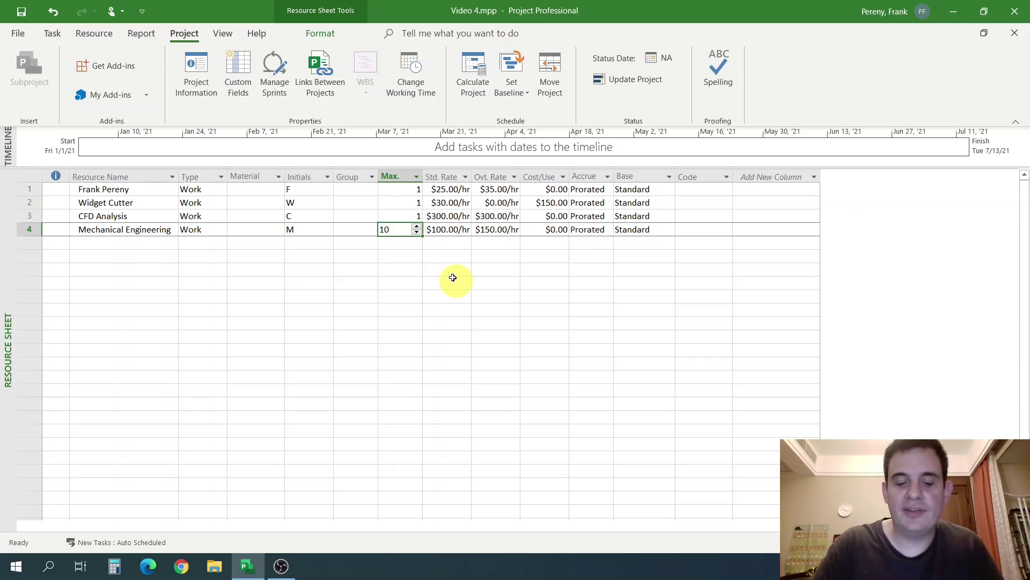
text(3.5)
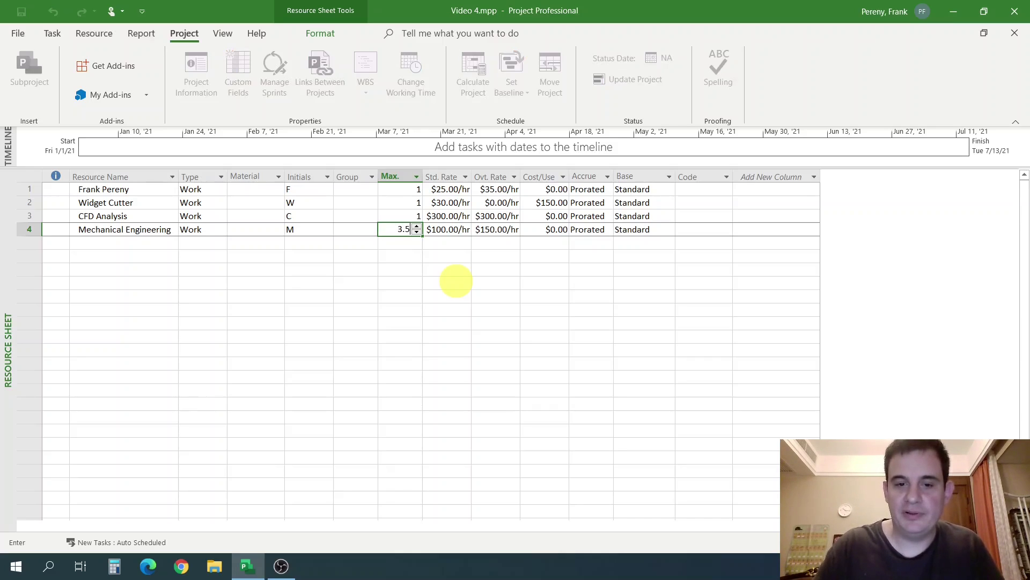
key(Return)
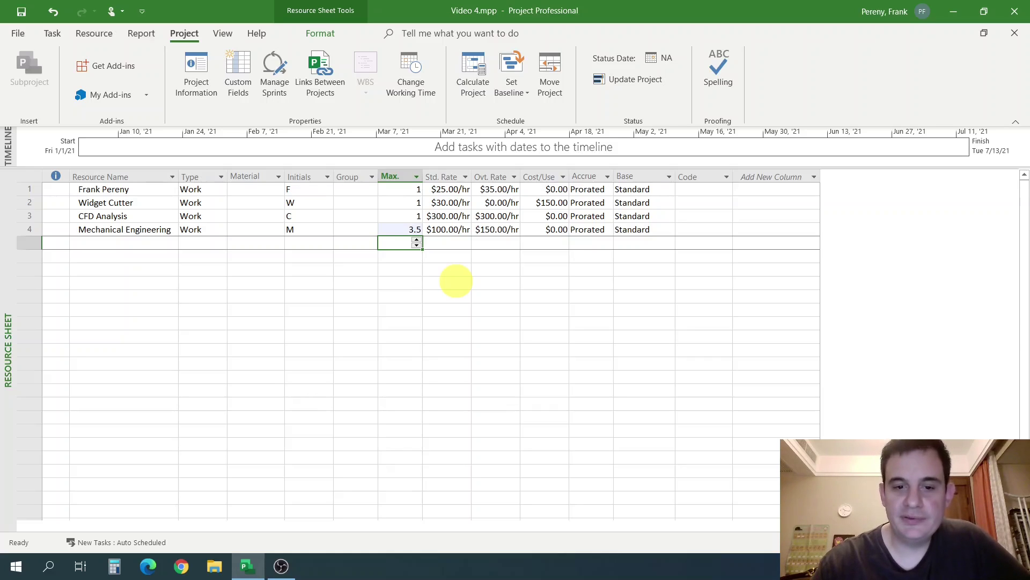
Change Mechanical Engineering's Max. units to 5.
key(Up)
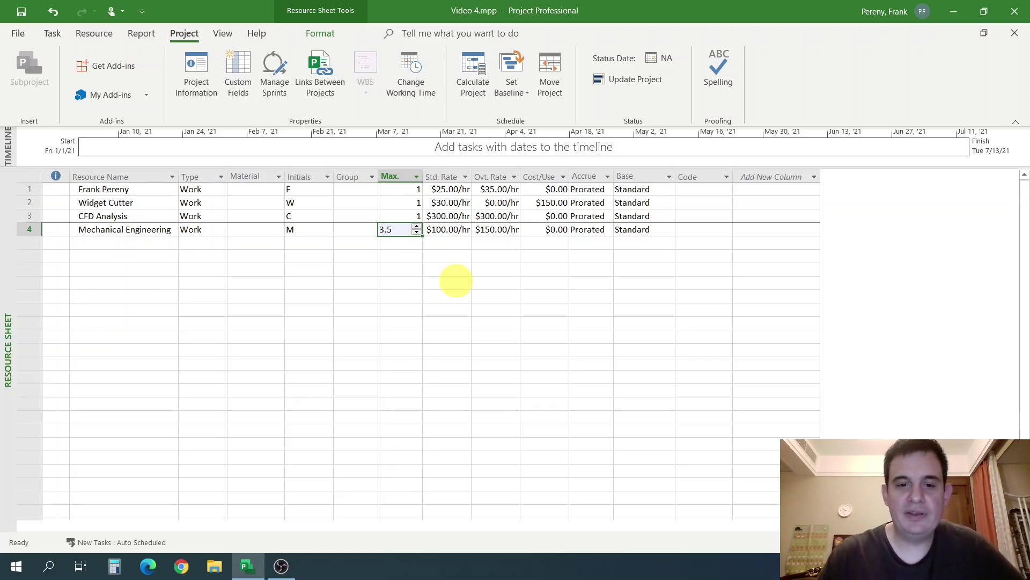
text(5)
key(Return)
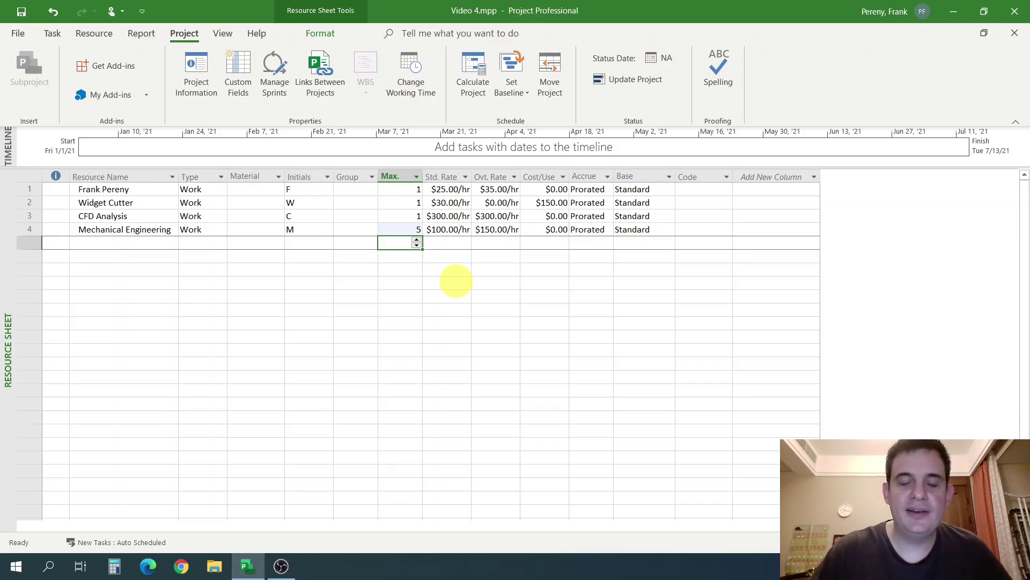
click(29, 229)
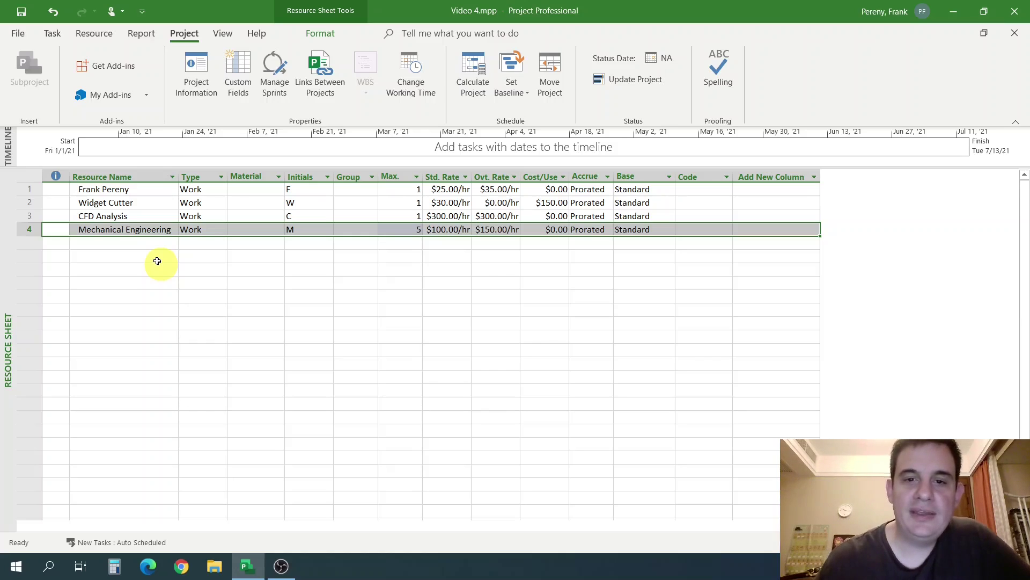
click(413, 76)
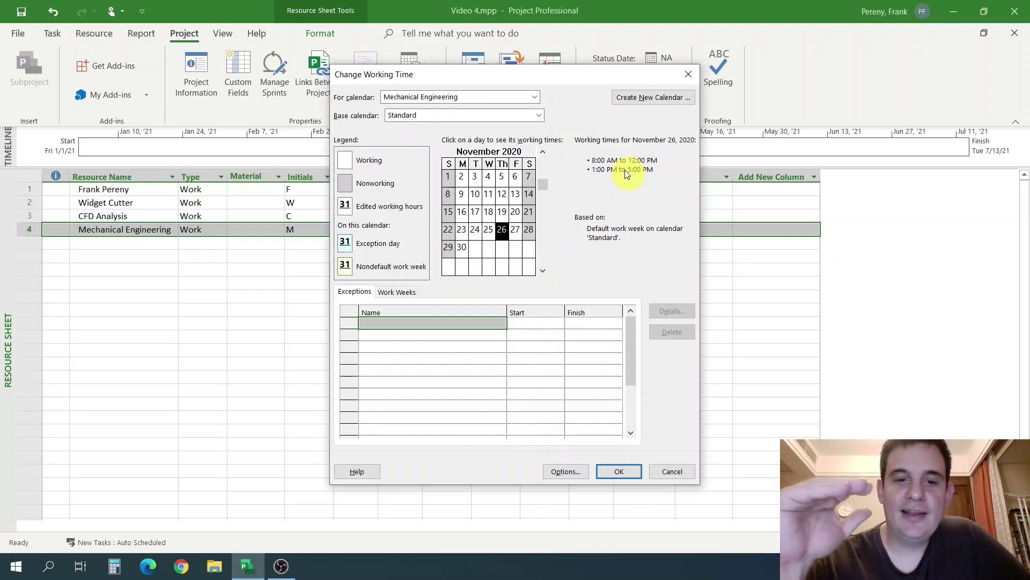
click(682, 473)
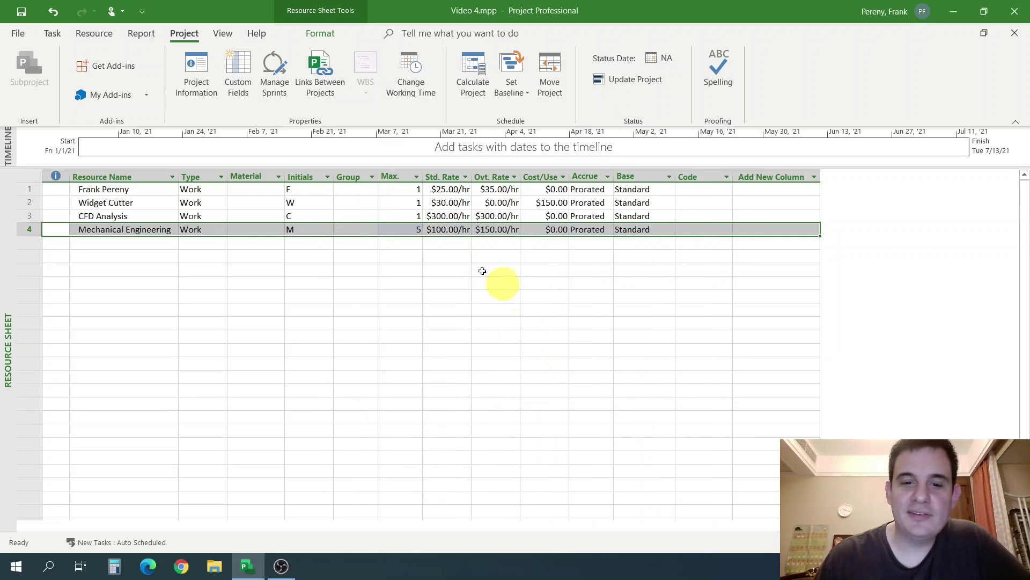
click(410, 231)
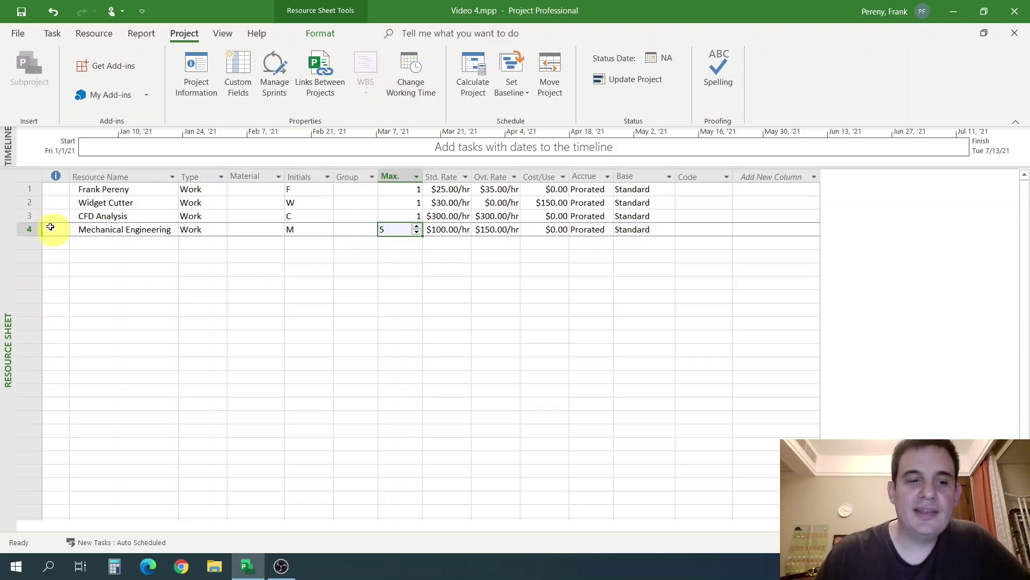
click(29, 228)
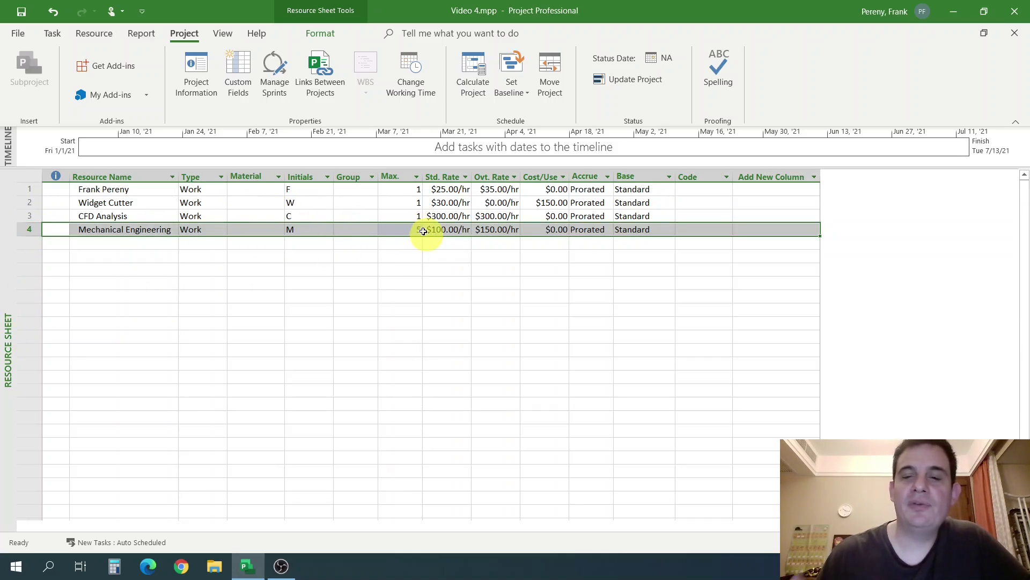
click(132, 233)
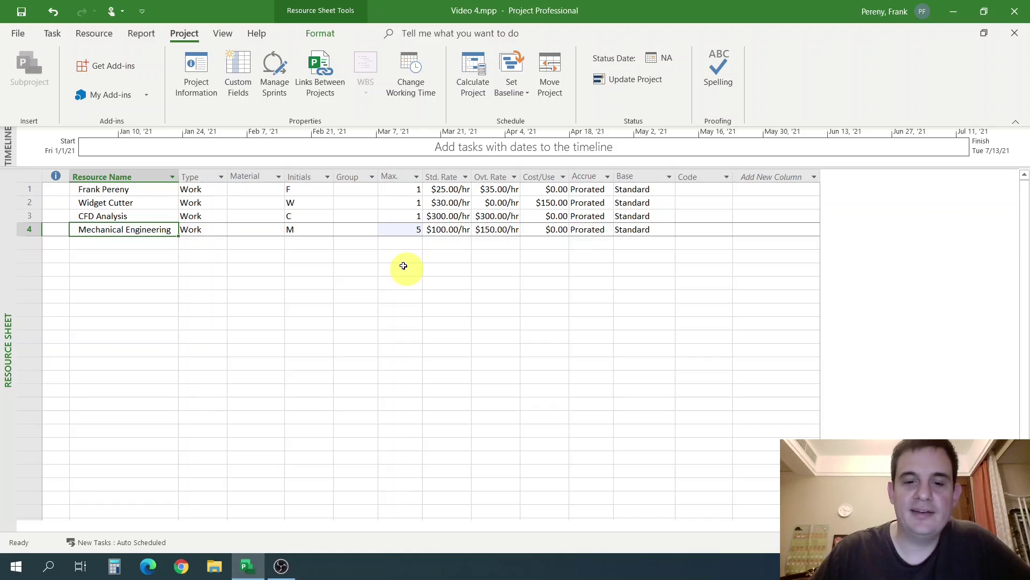
click(410, 231)
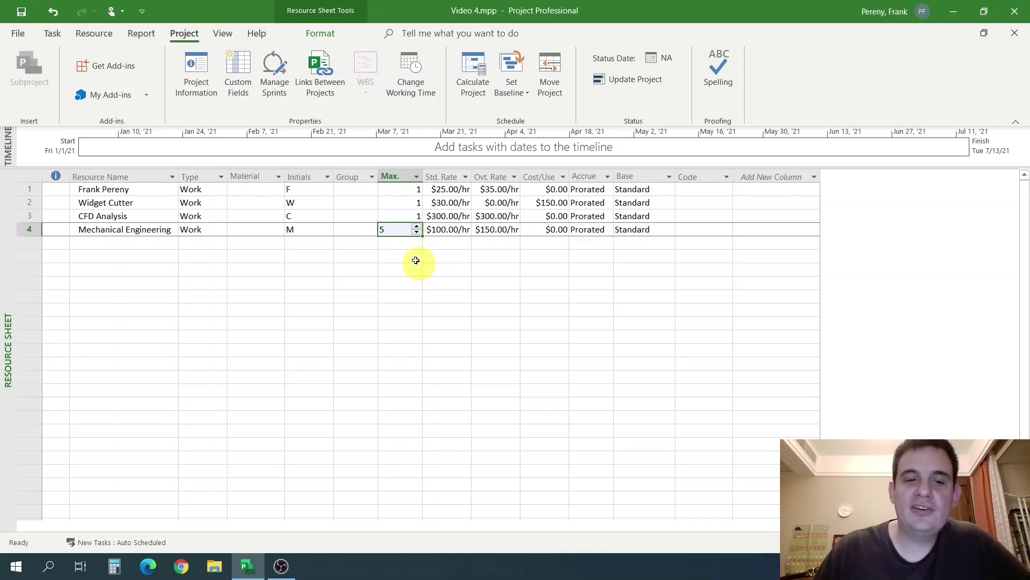
key(Return)
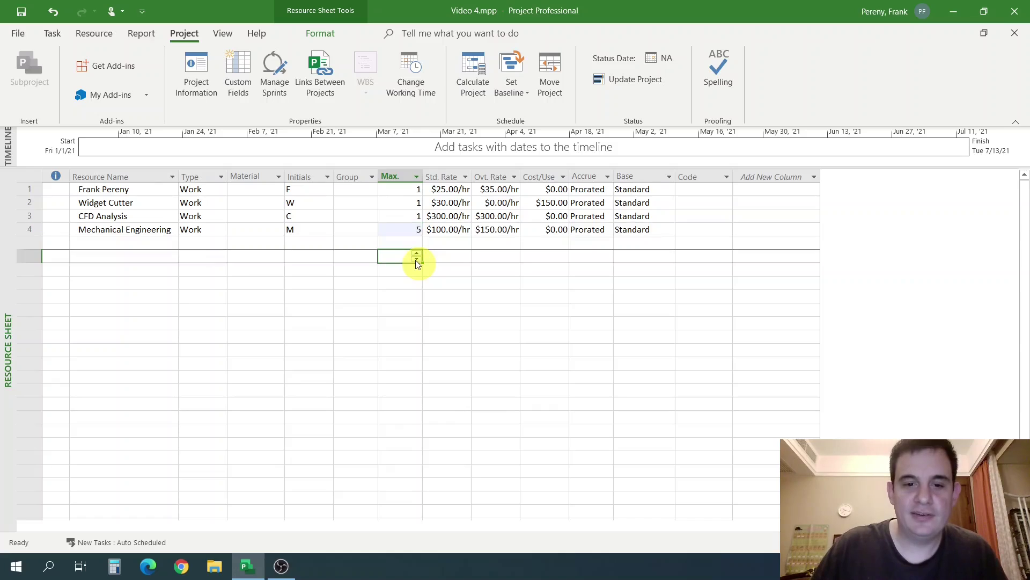
click(424, 258)
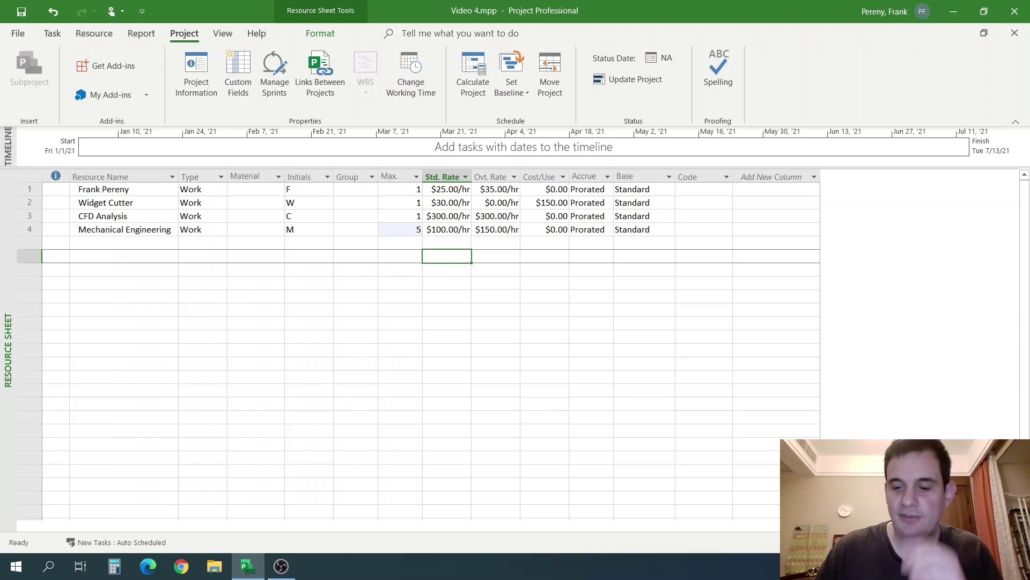
Switch between the Task Sheet and Gantt Chart views, ending on the Resource Sheet.
click(53, 33)
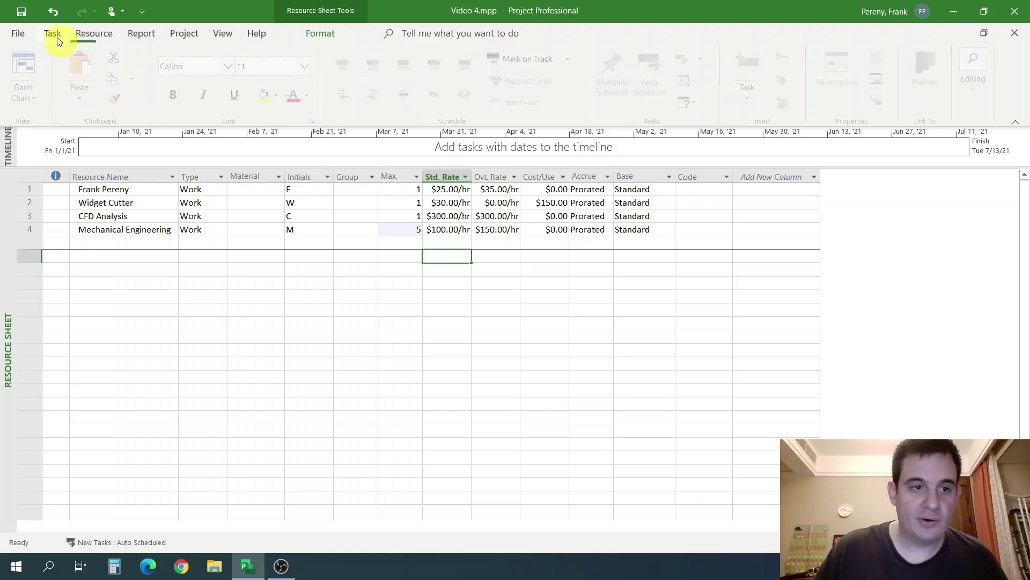
click(37, 99)
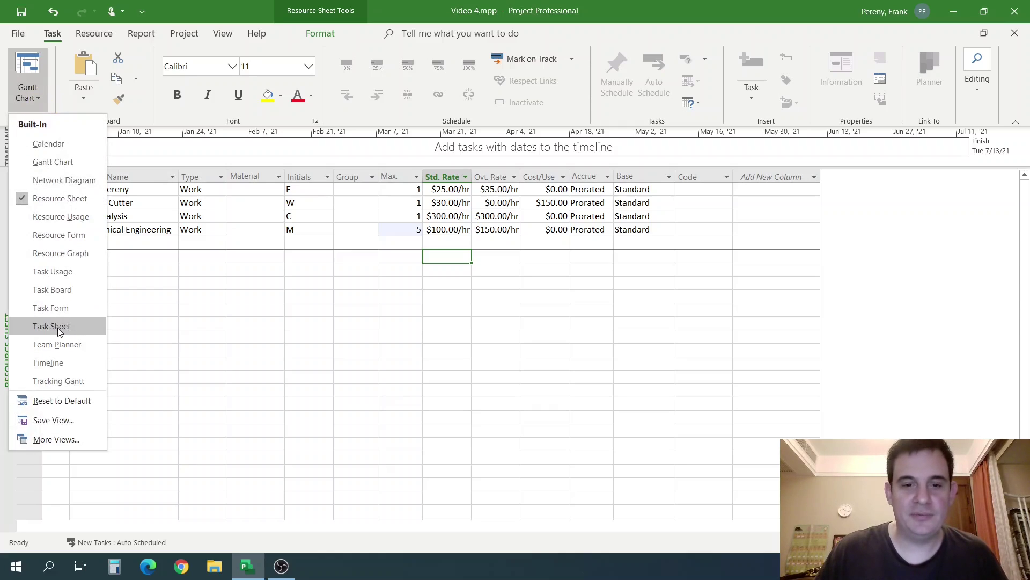
click(57, 328)
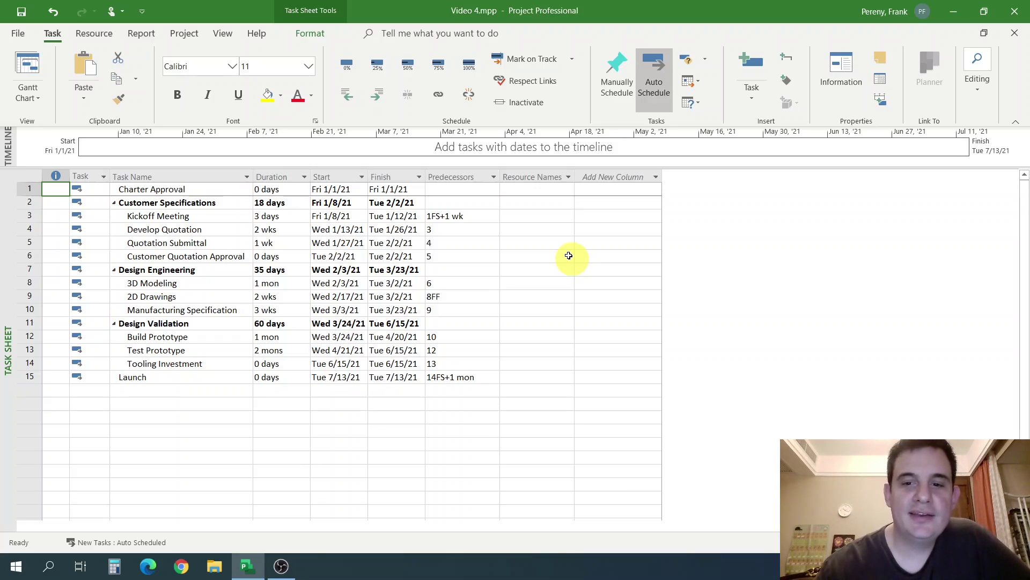
click(24, 69)
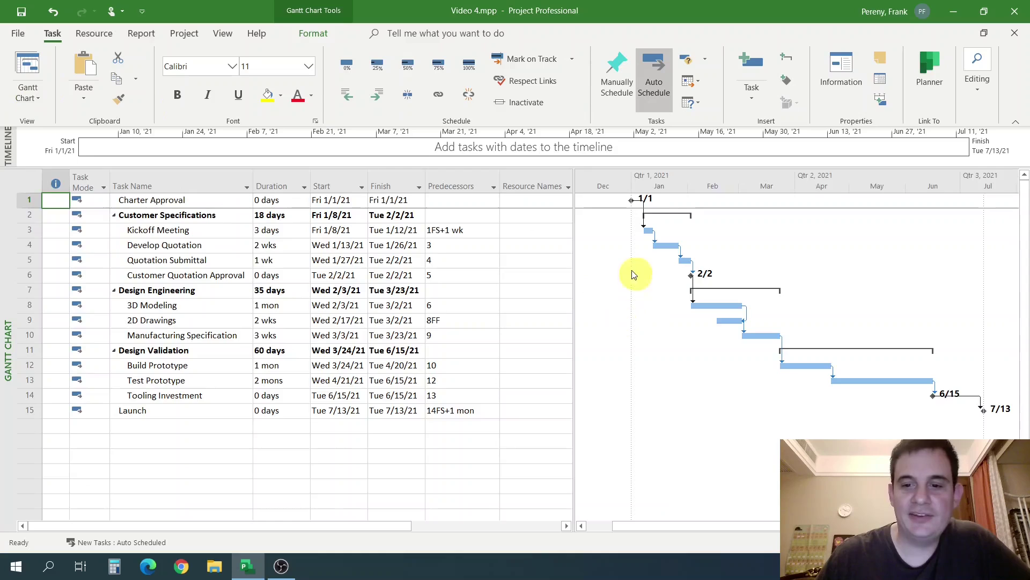
click(28, 102)
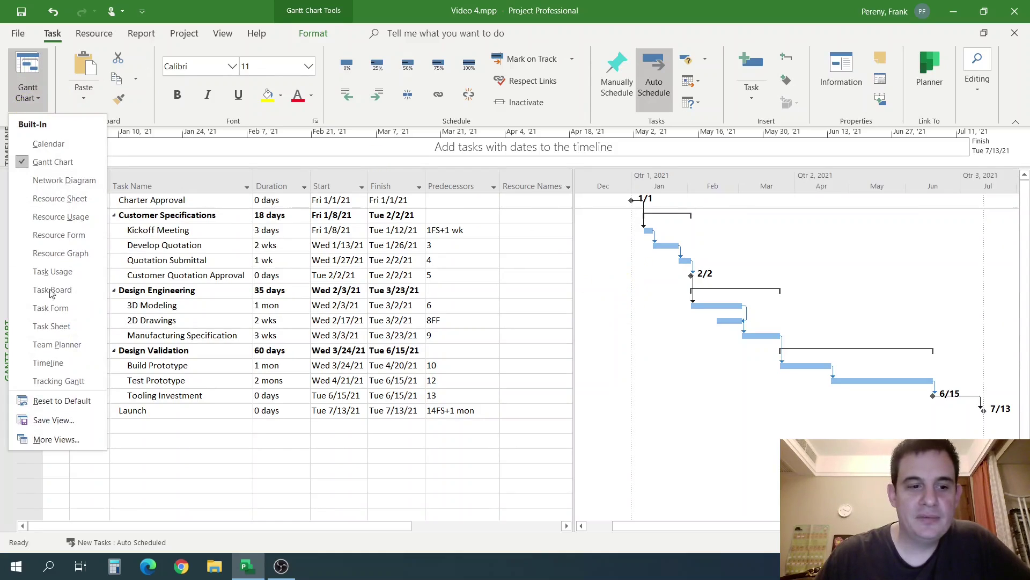
click(71, 330)
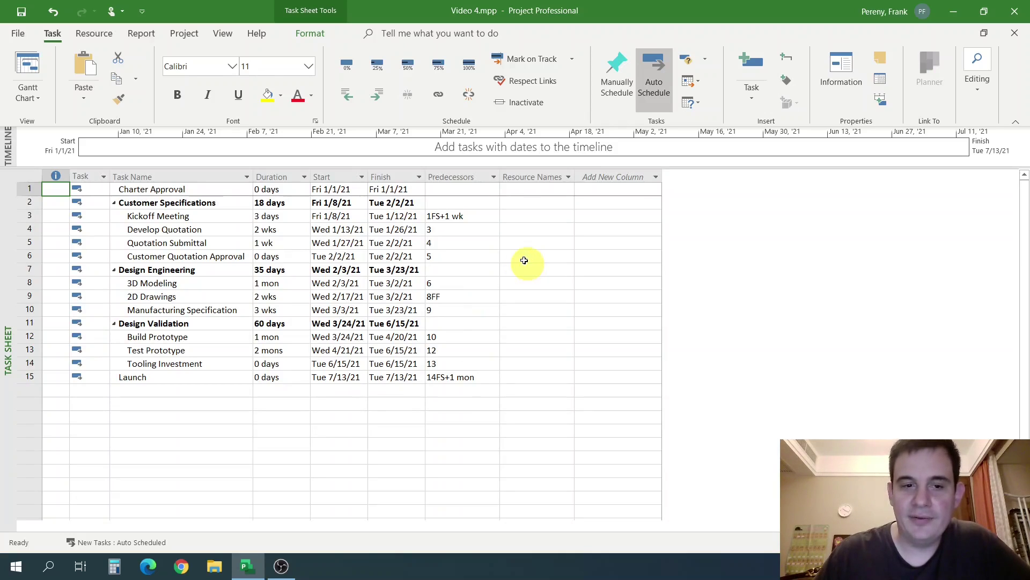
click(38, 93)
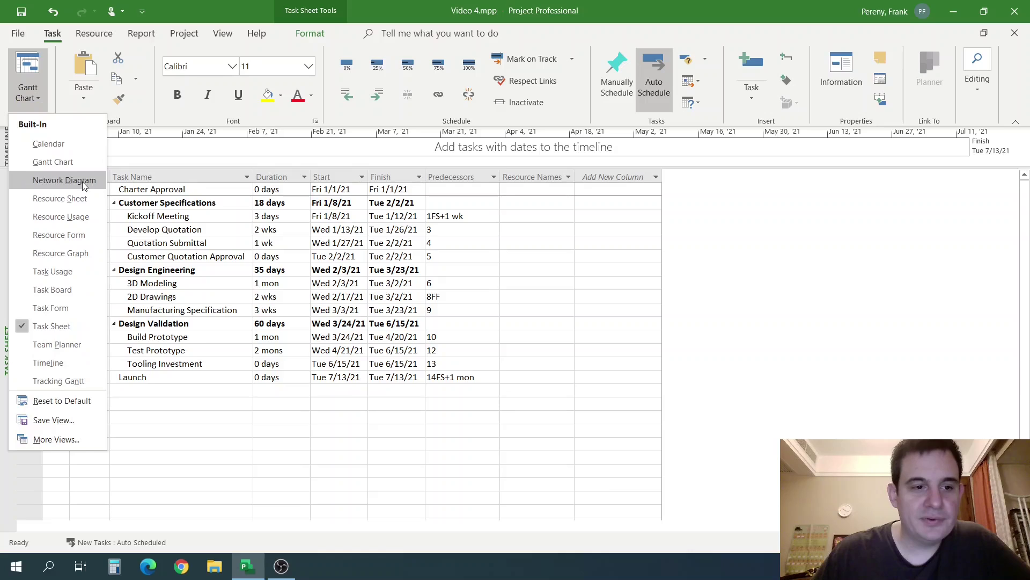
click(75, 197)
Review the resources and confirm Mechanical Engineering's Max. units value of 5.
click(196, 257)
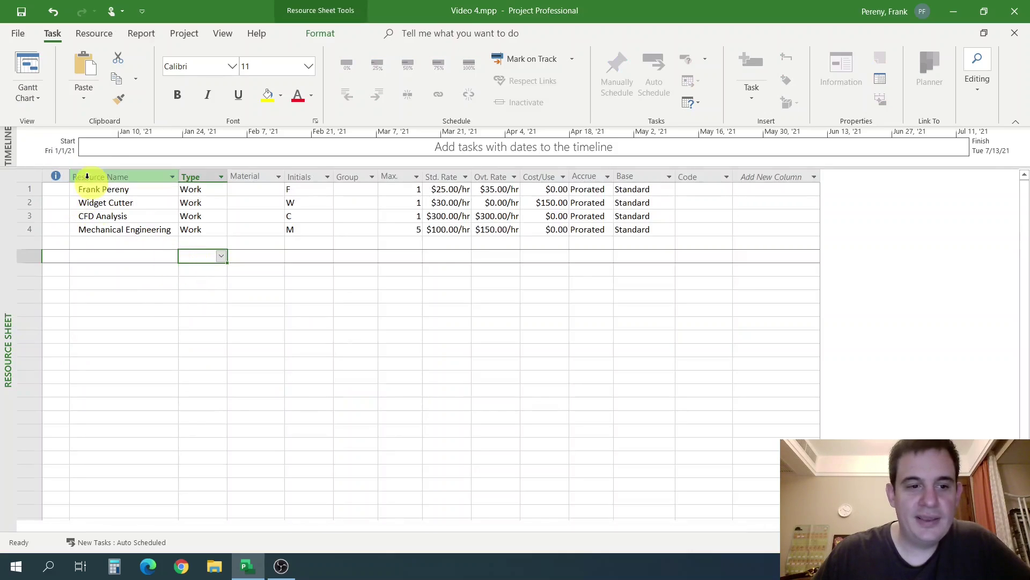
click(124, 191)
click(202, 188)
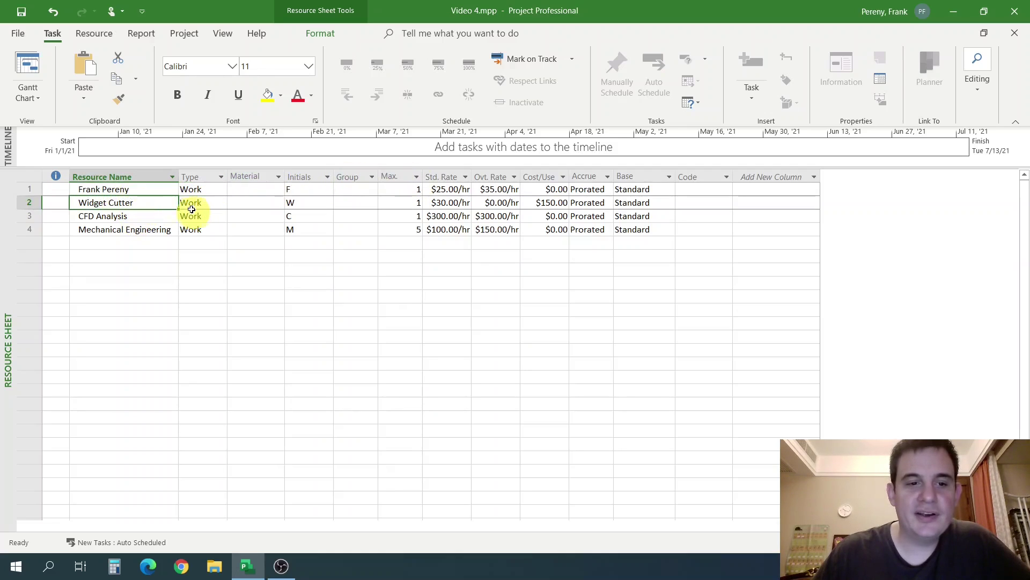
click(153, 216)
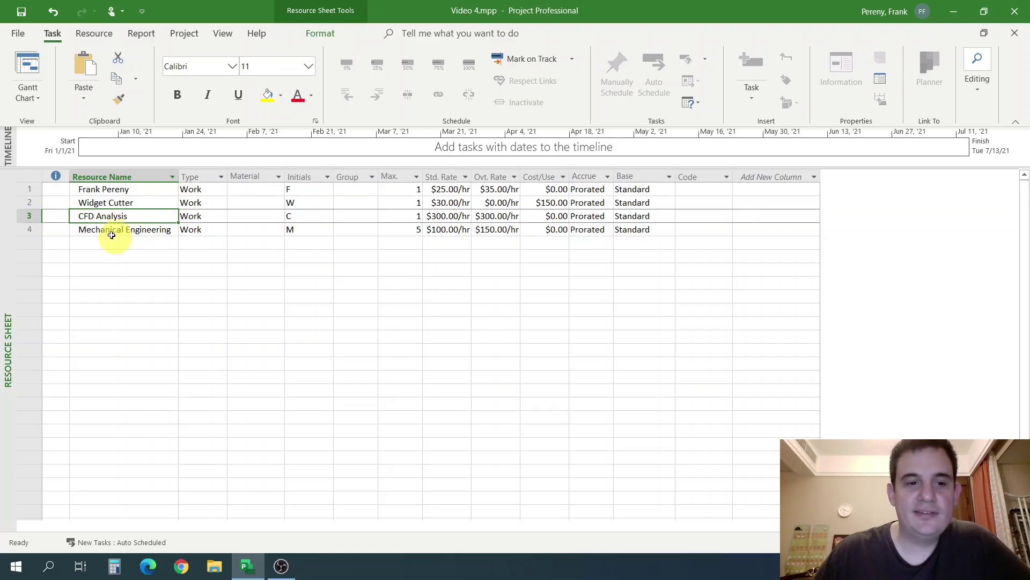
click(36, 230)
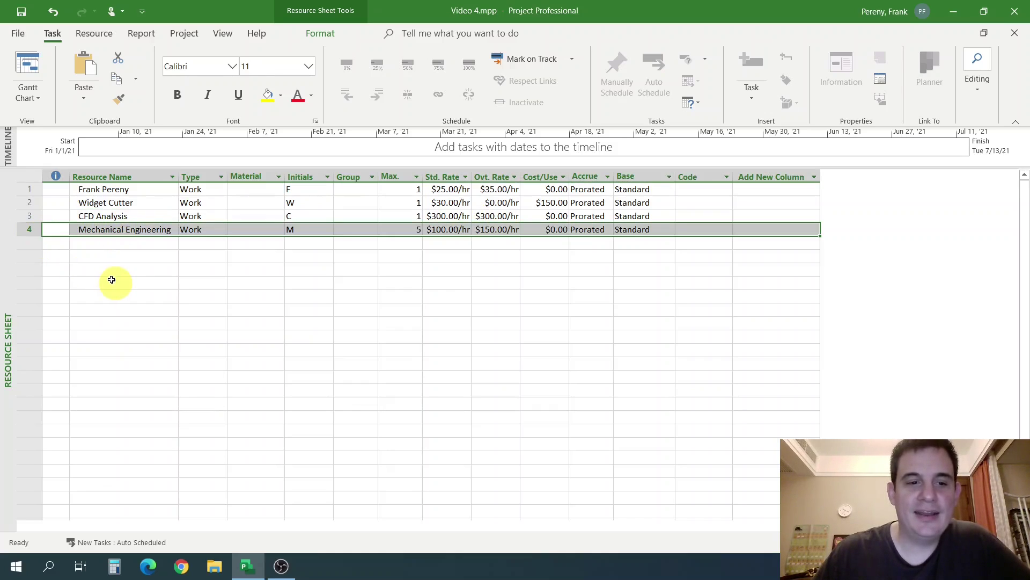
click(408, 245)
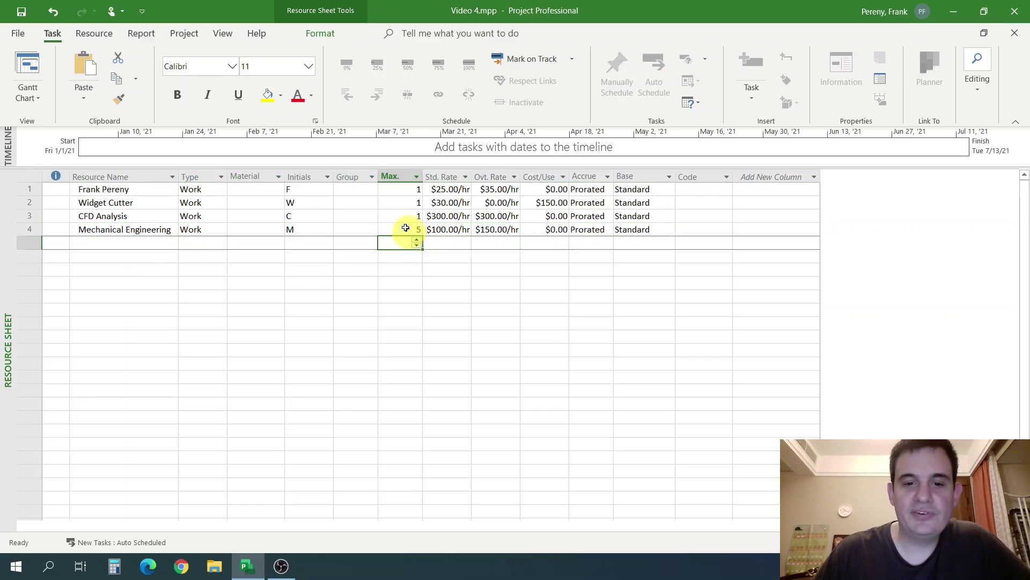
click(406, 229)
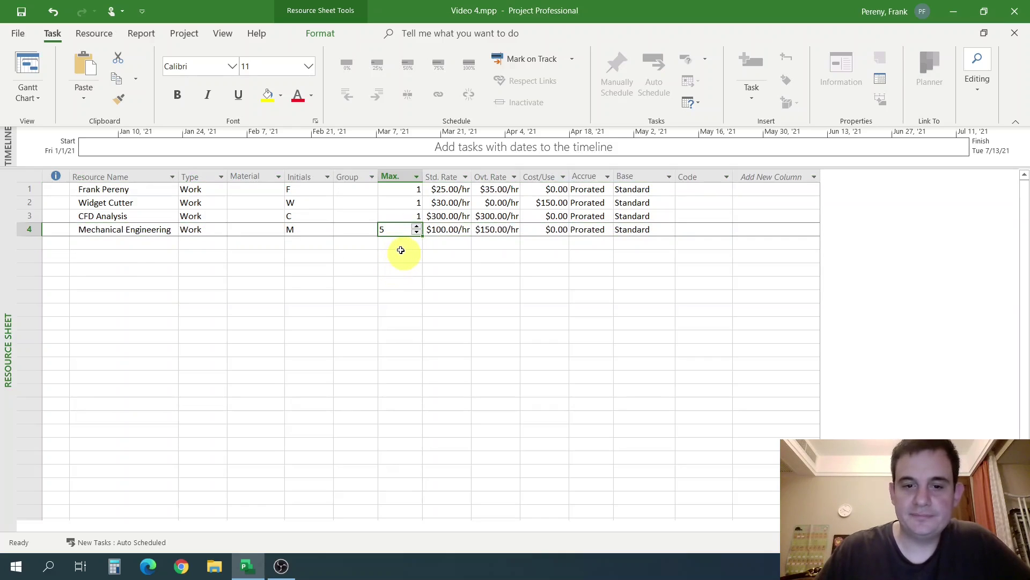
click(400, 251)
click(37, 101)
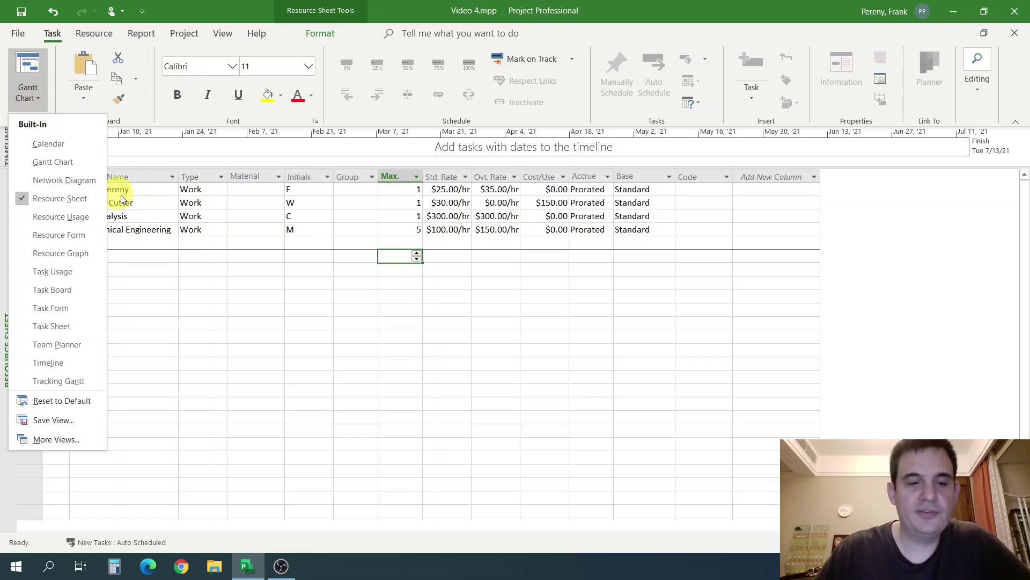
click(206, 266)
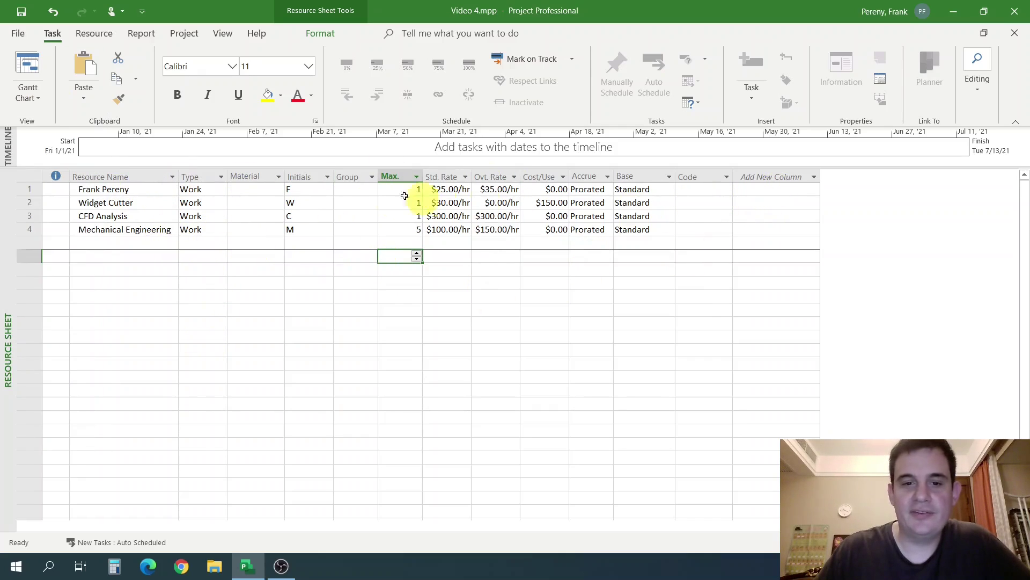
click(34, 101)
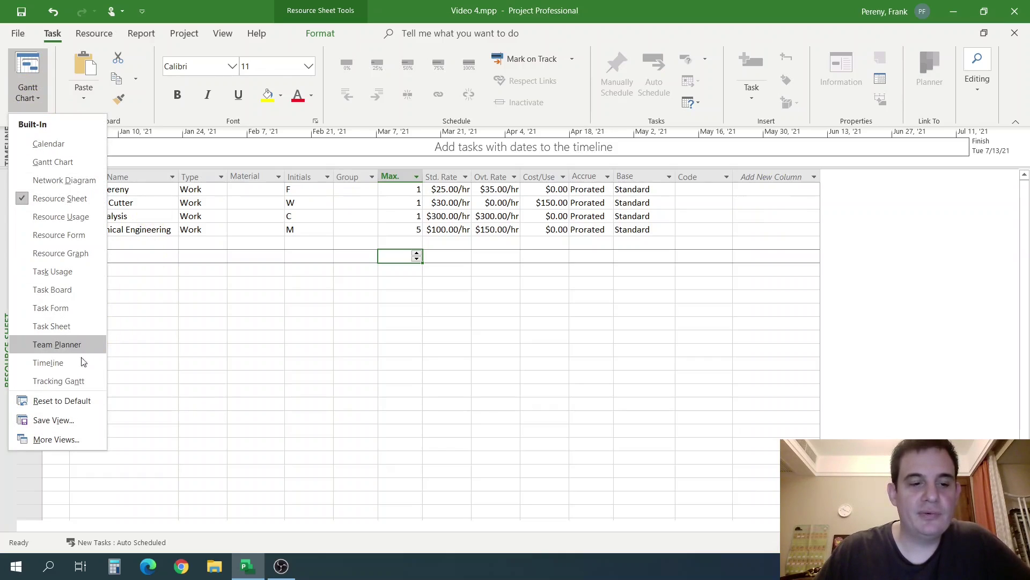
On the Task Sheet, select the Manufacturing Specification row below 2D Drawings.
click(83, 327)
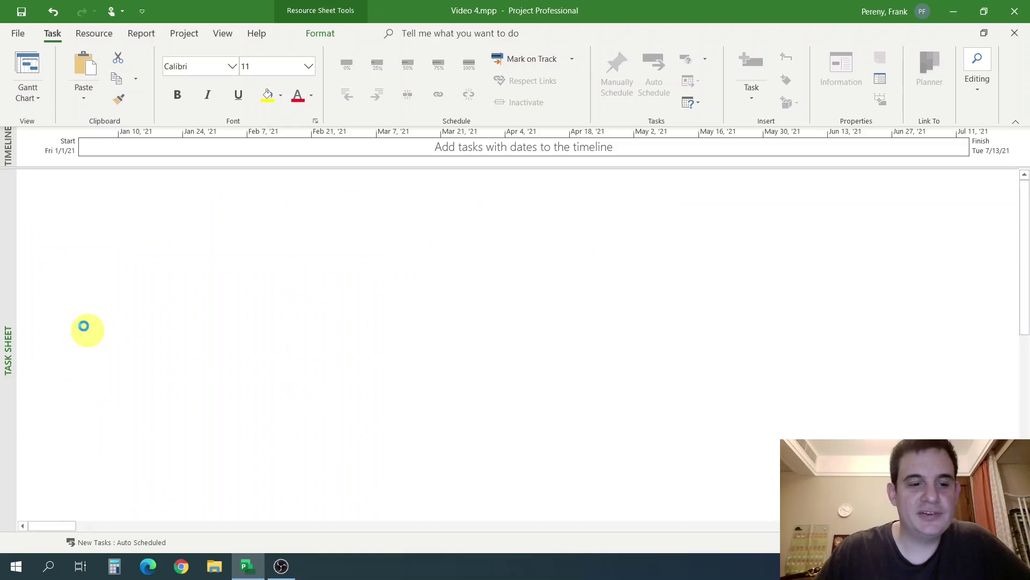
click(504, 241)
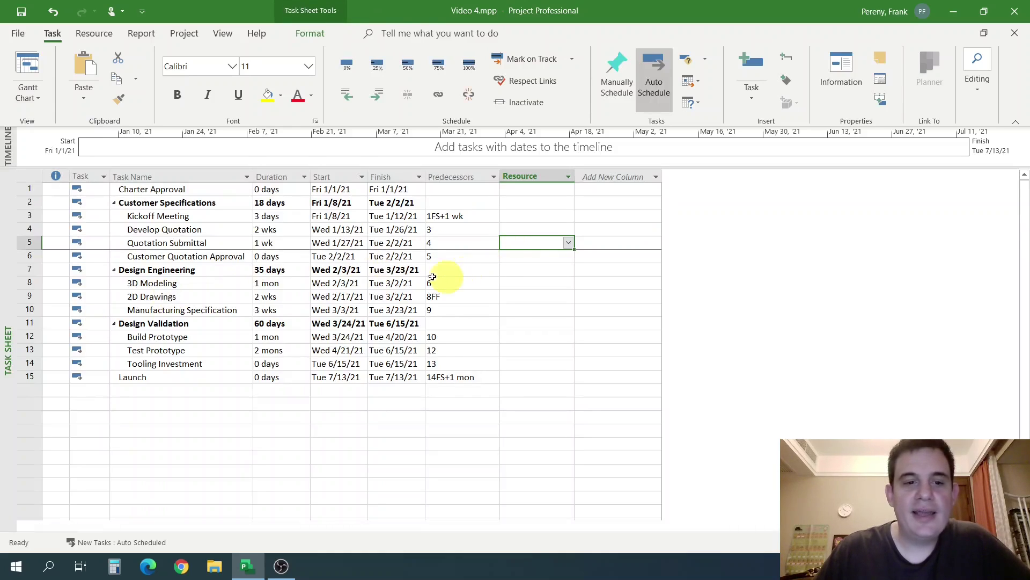
click(355, 296)
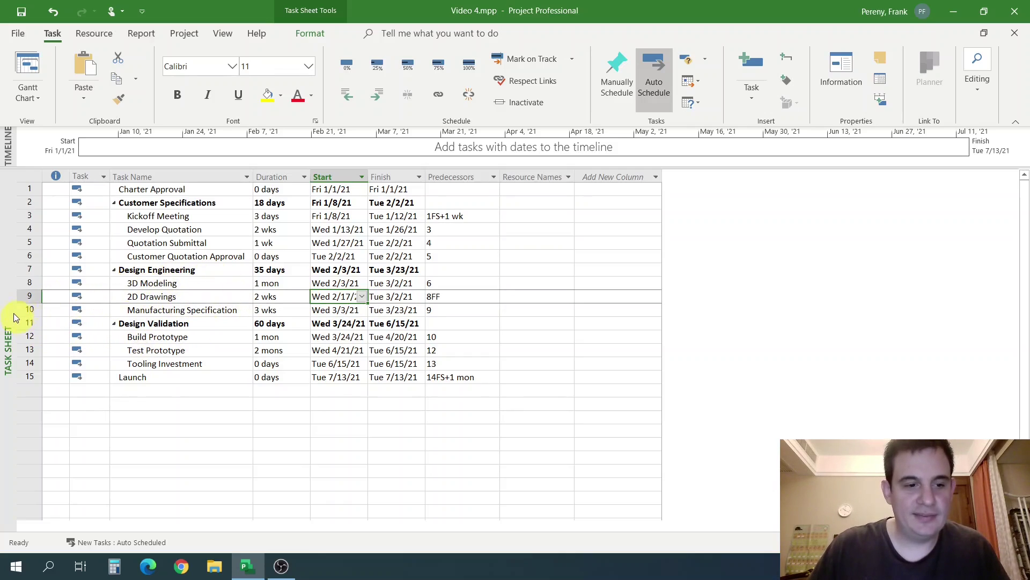
click(24, 296)
click(29, 286)
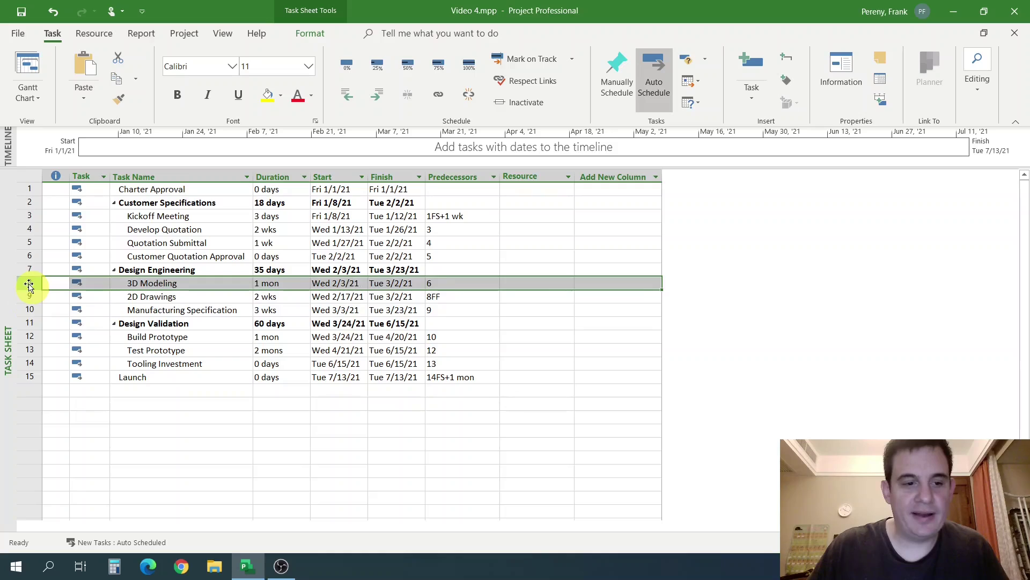
click(28, 296)
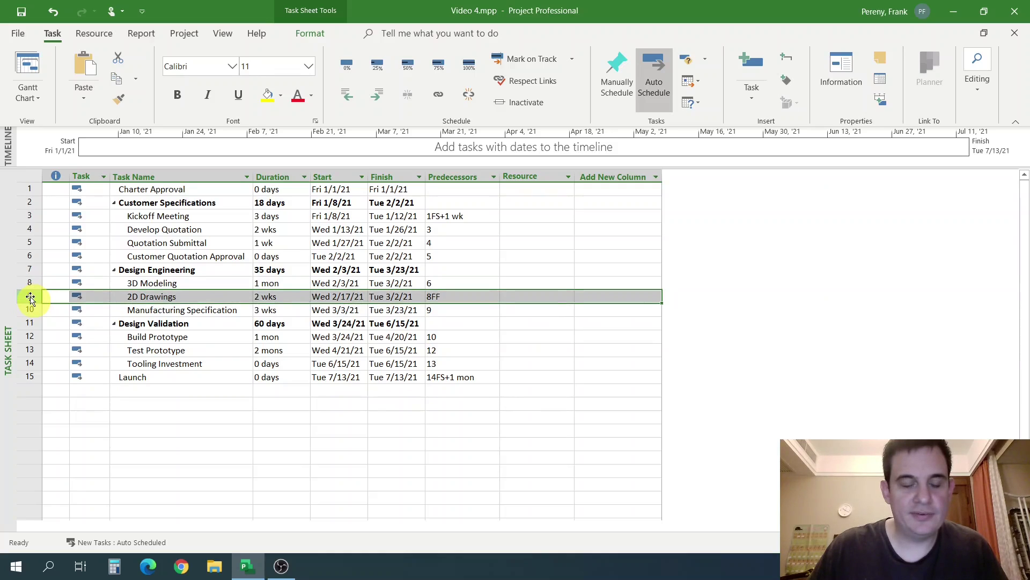
click(27, 310)
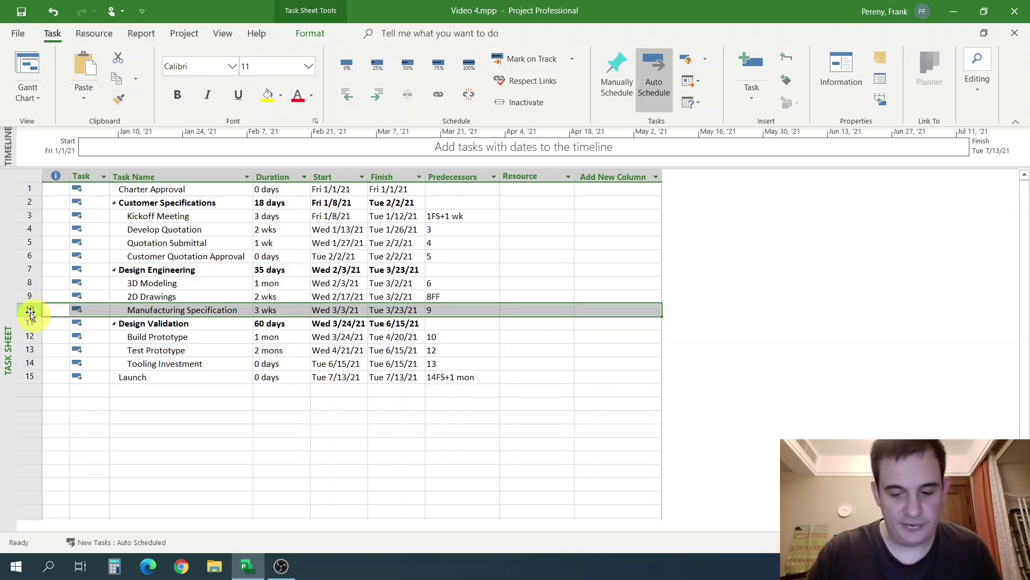
Insert a 'CFD Analysis' task with predecessor 6, then return to the Gantt Chart.
key(Insert)
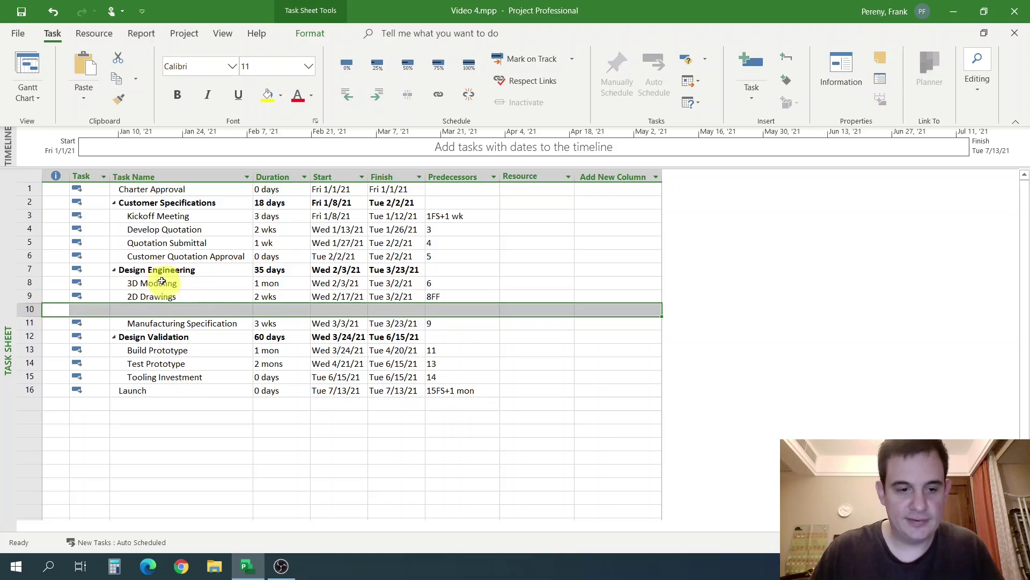
click(169, 313)
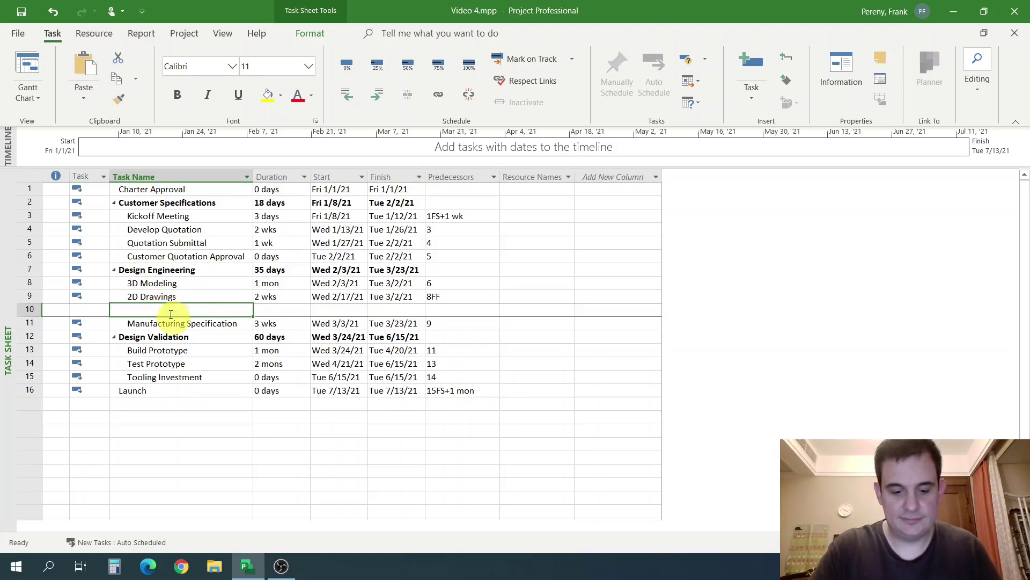
text(CFD Analysis)
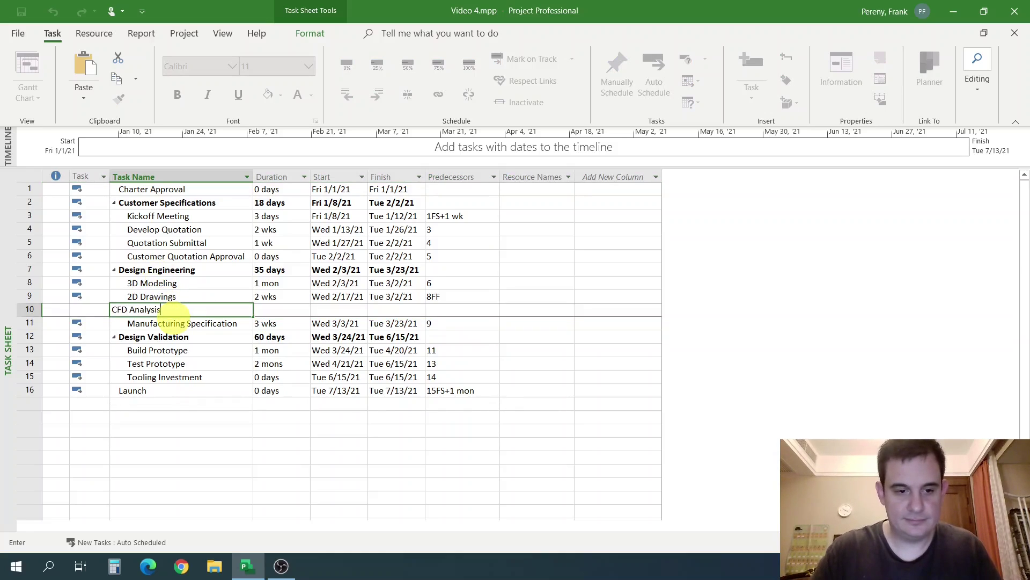
key(Return)
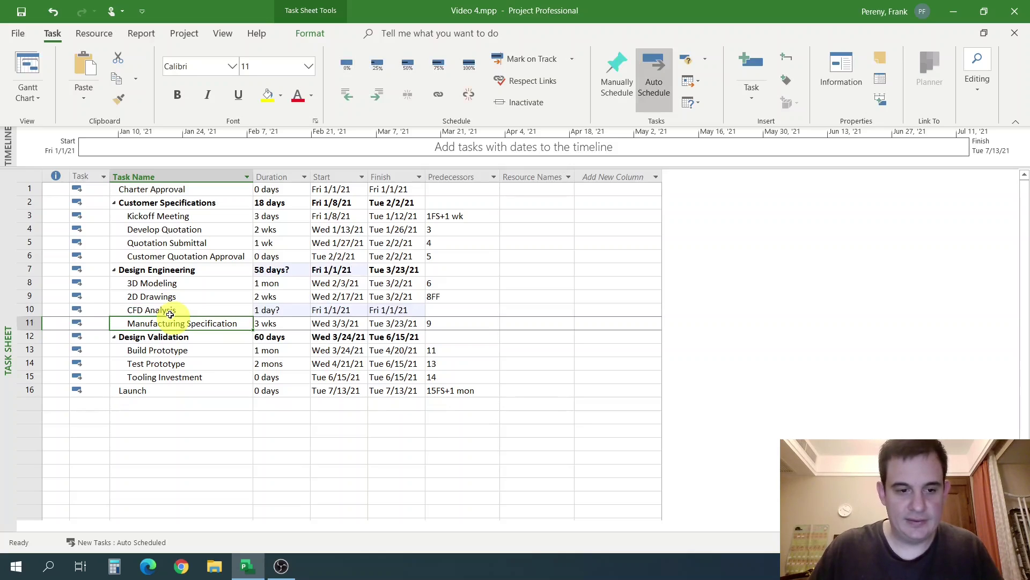
key(Up)
click(453, 311)
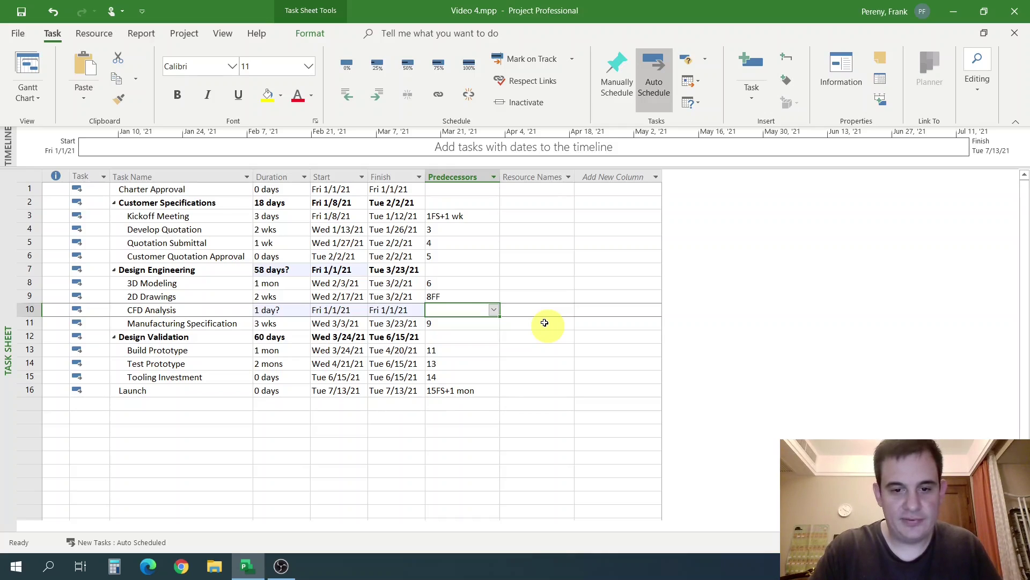
text(6)
key(Return)
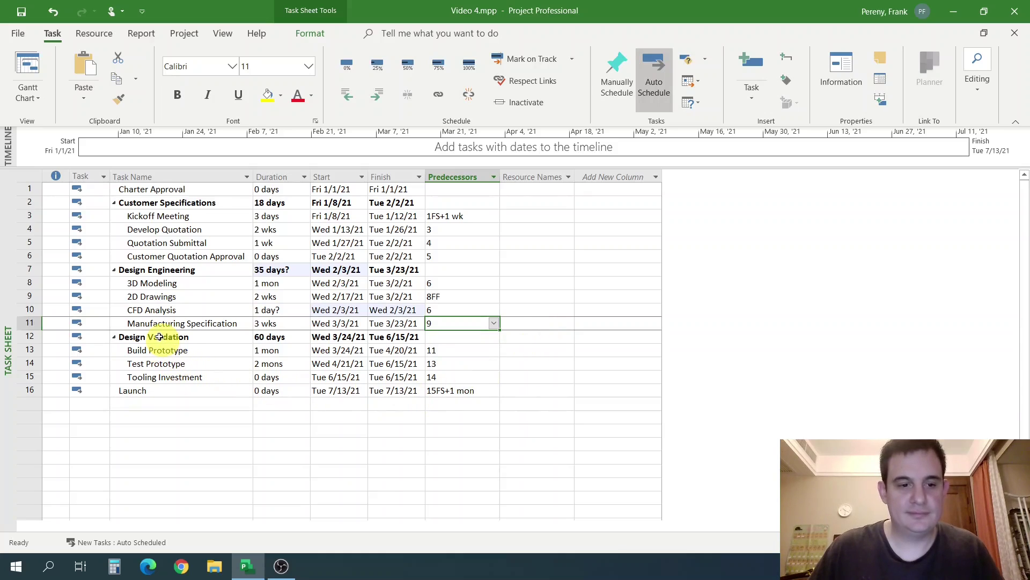
click(33, 323)
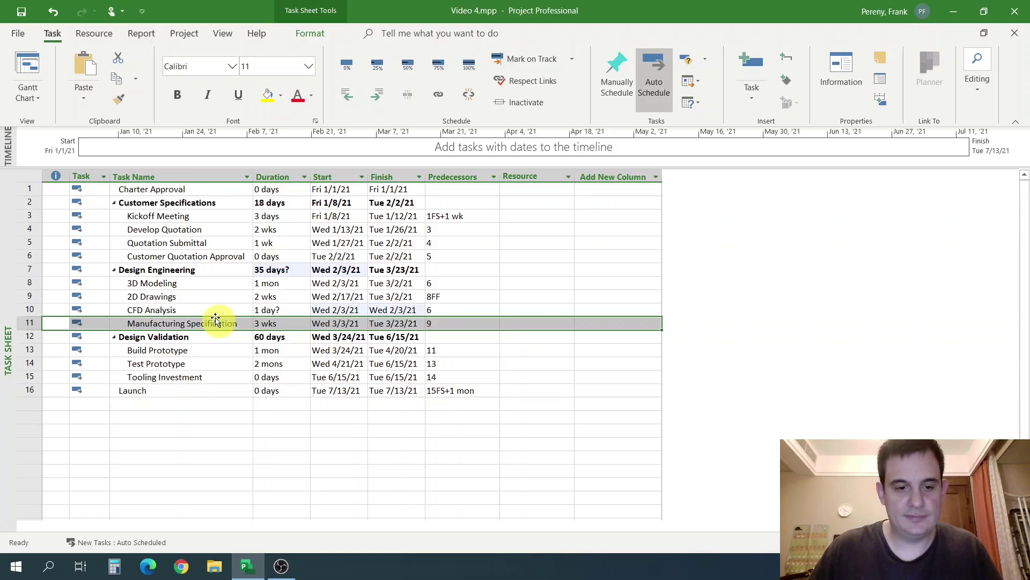
click(546, 314)
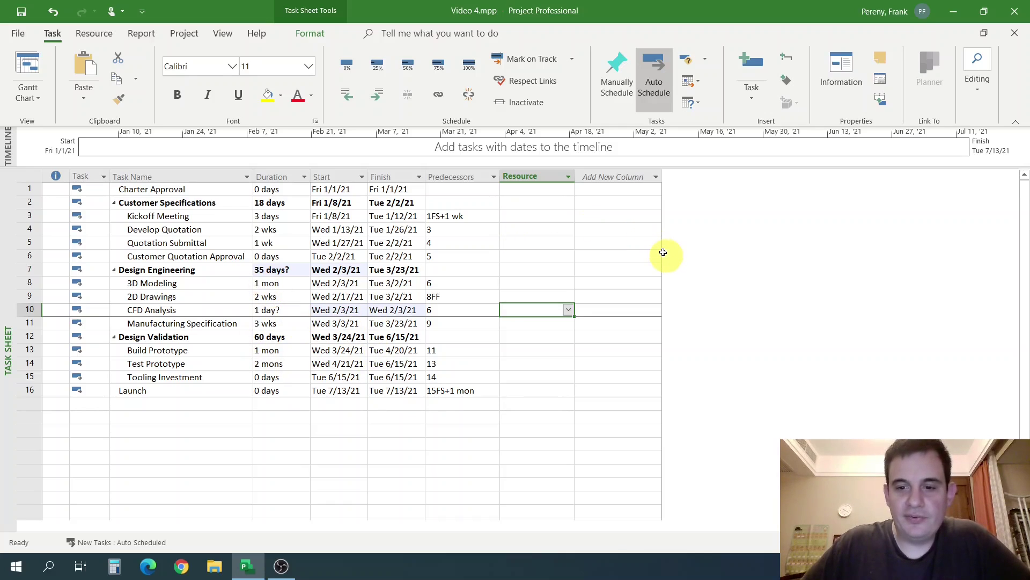
click(28, 67)
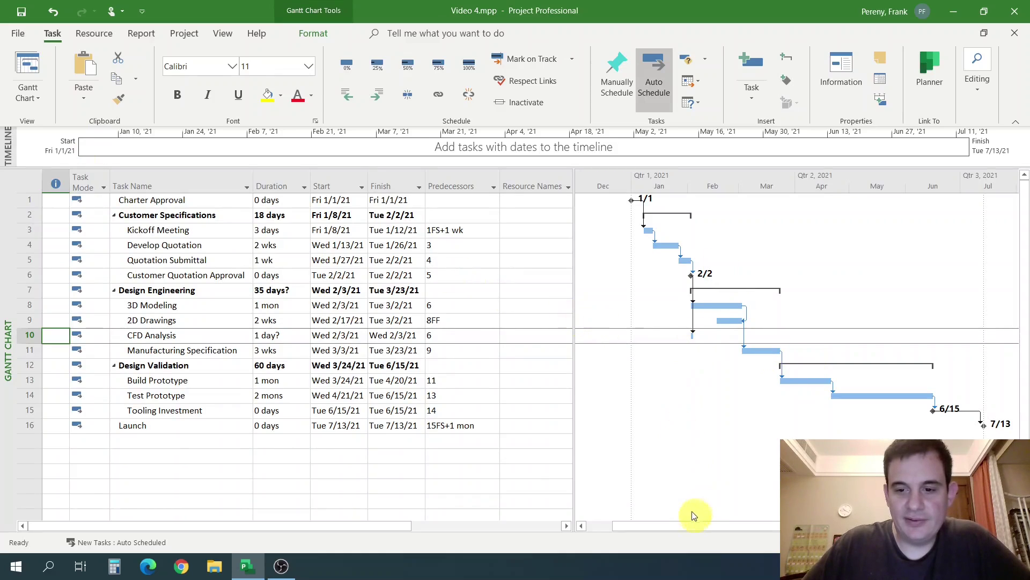
drag(686, 527, 667, 534)
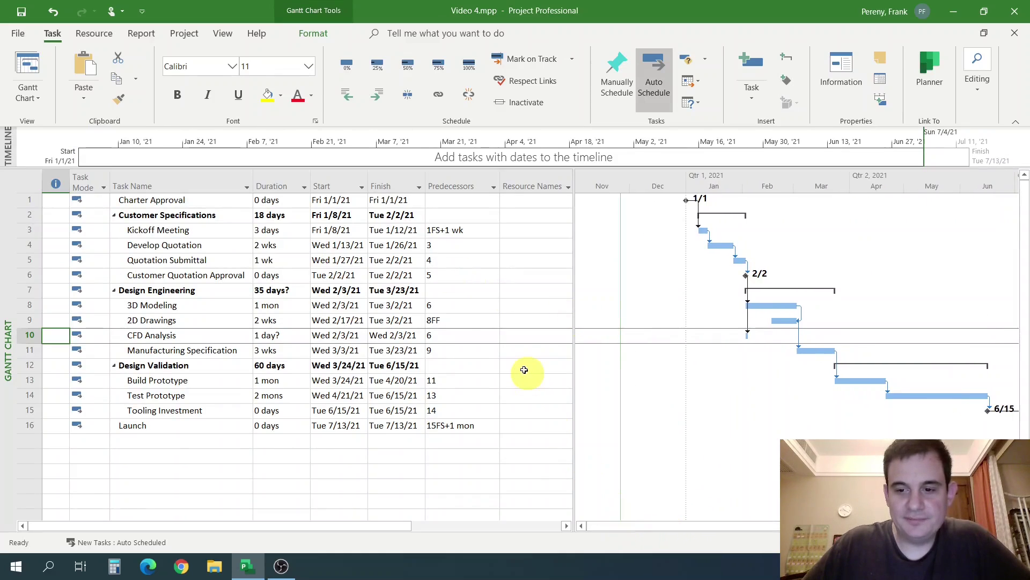
click(293, 335)
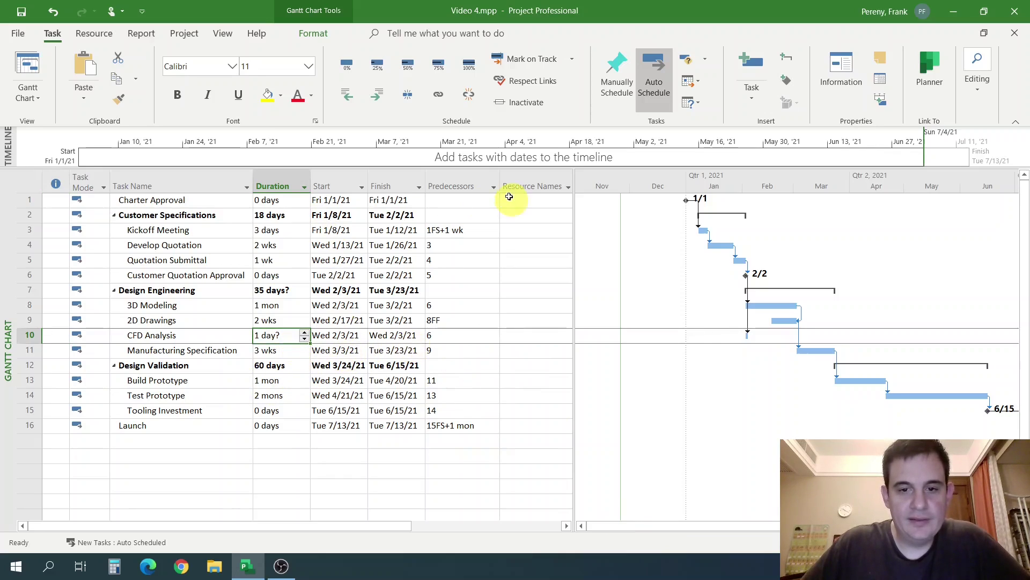
drag(574, 266, 666, 262)
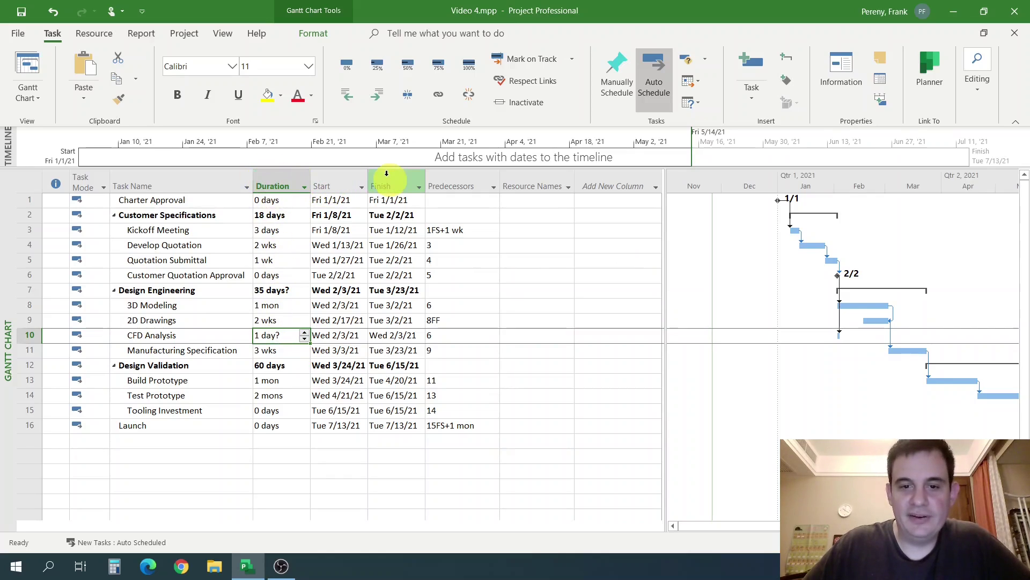
click(605, 180)
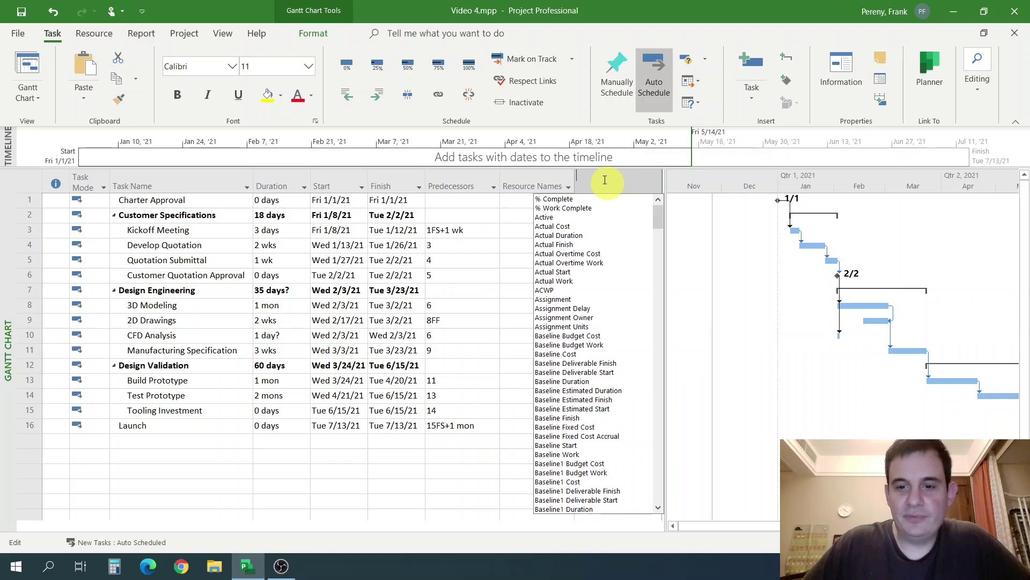
drag(658, 220, 665, 201)
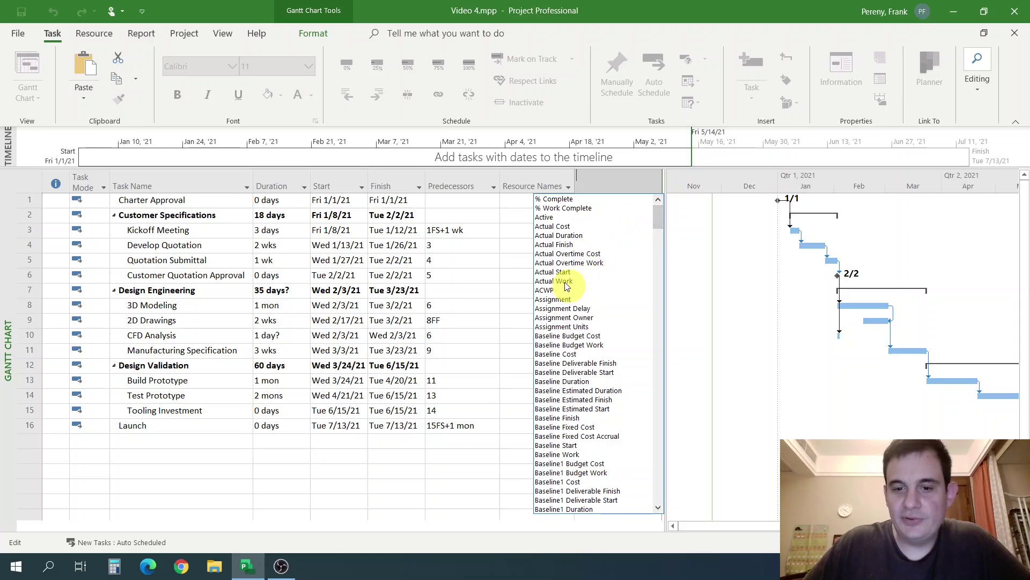
drag(657, 216, 570, 248)
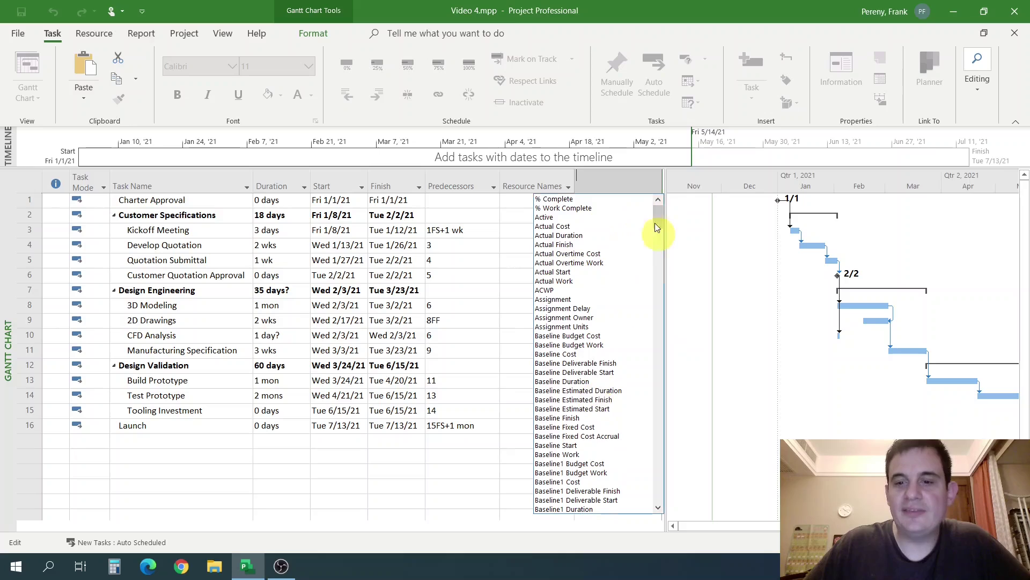
drag(655, 213, 670, 499)
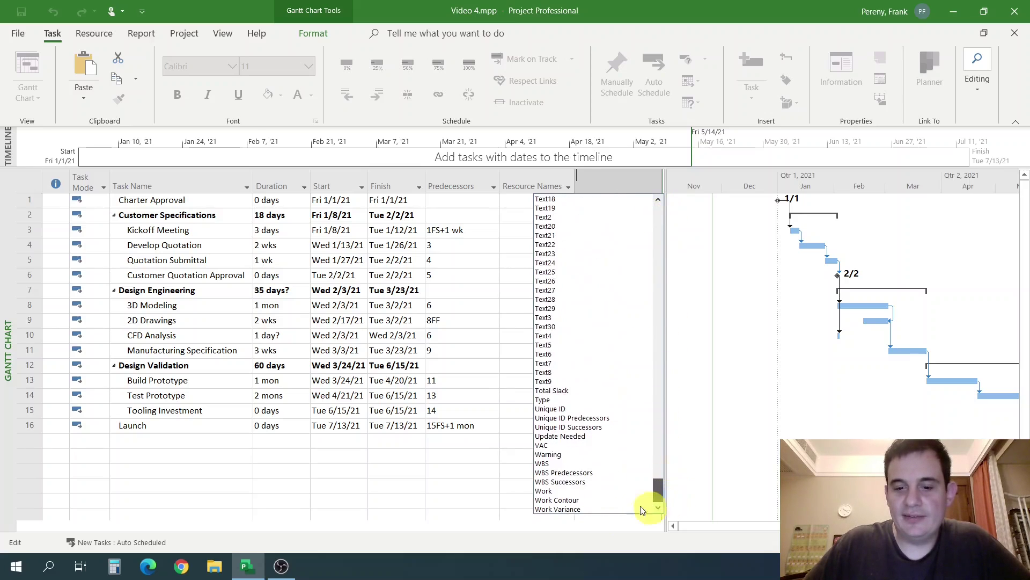
click(548, 492)
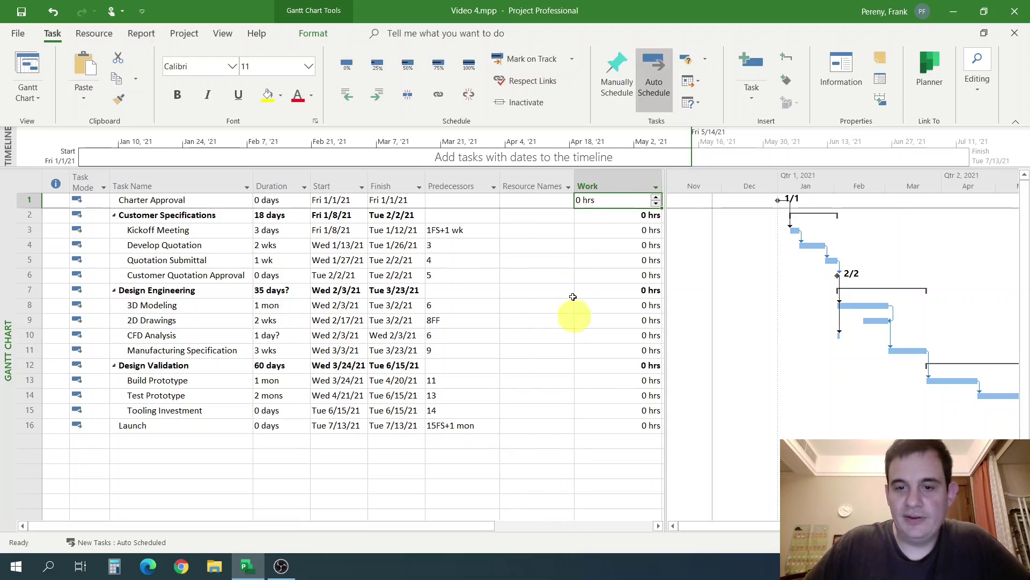
click(625, 187)
drag(587, 189, 261, 181)
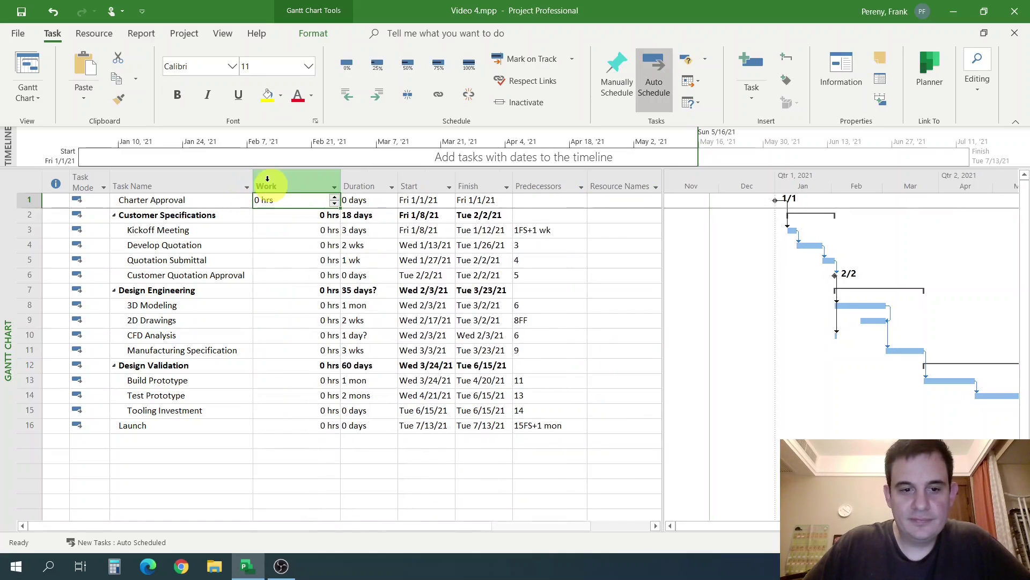
double_click(340, 186)
click(560, 284)
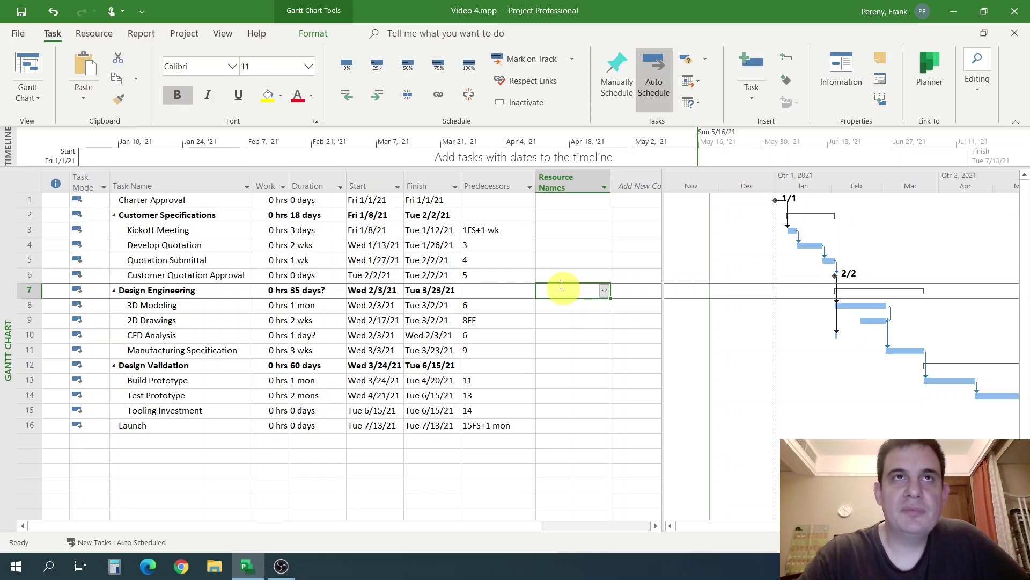
click(212, 229)
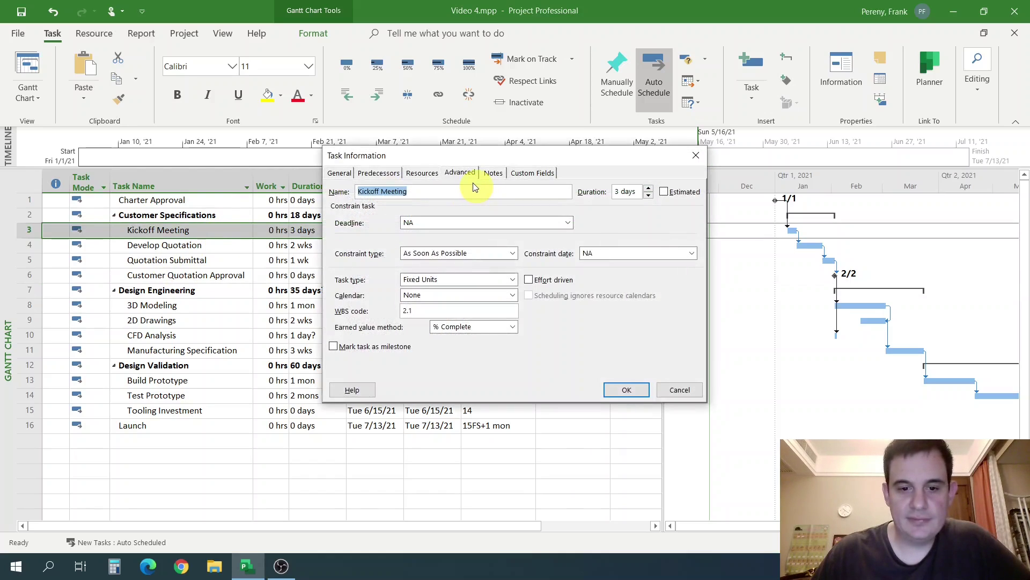
click(464, 280)
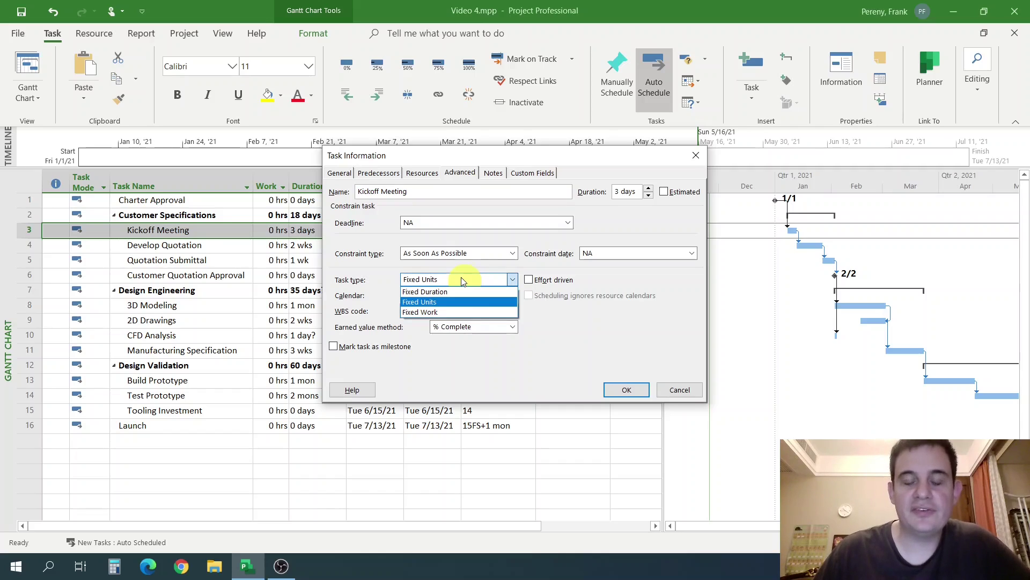
click(661, 356)
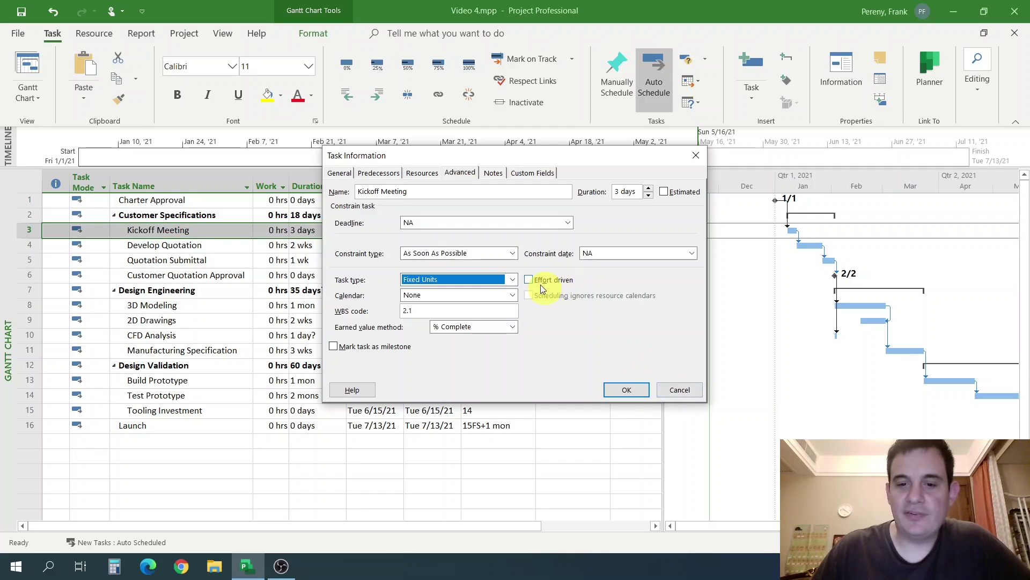
click(679, 390)
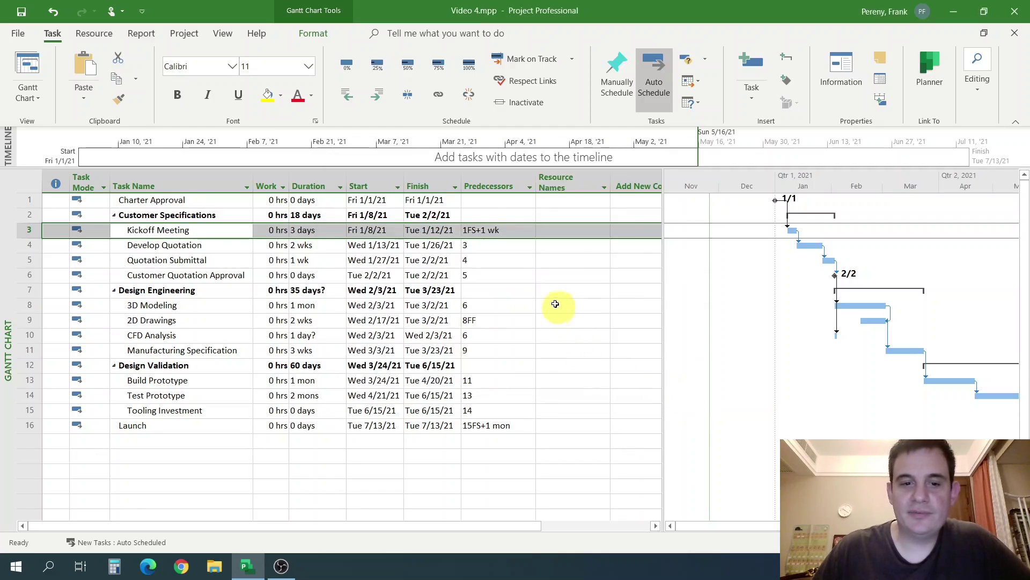
click(555, 303)
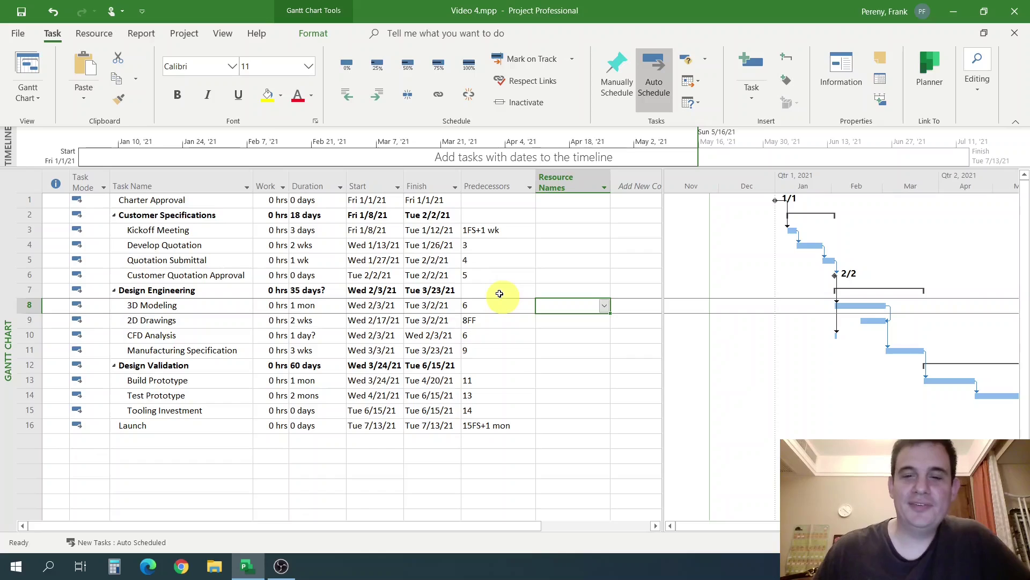
Set CFD Analysis's duration to 1 wk, so it runs Wed 2/3/21 to Tue 2/9/21.
click(438, 318)
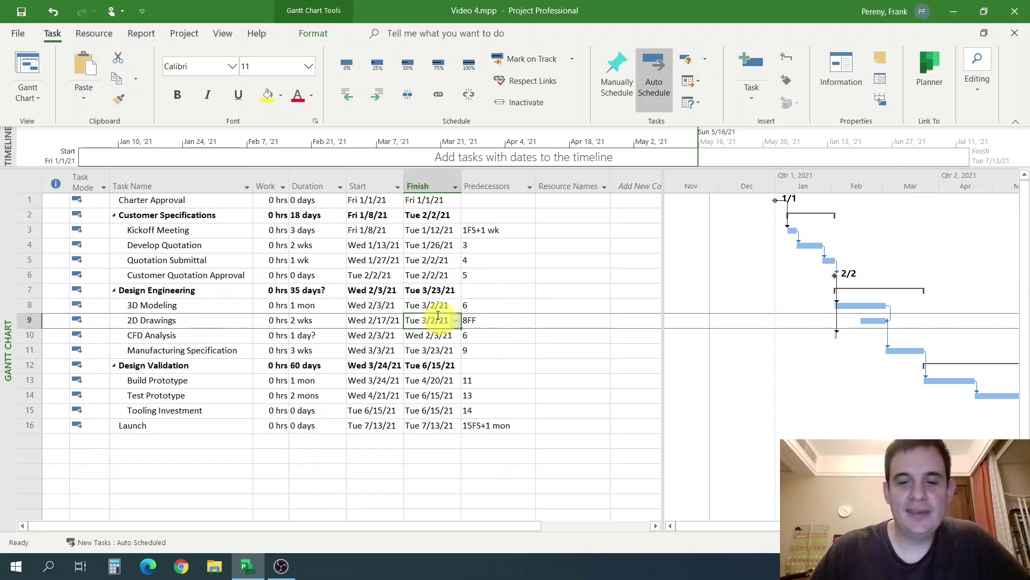
click(173, 304)
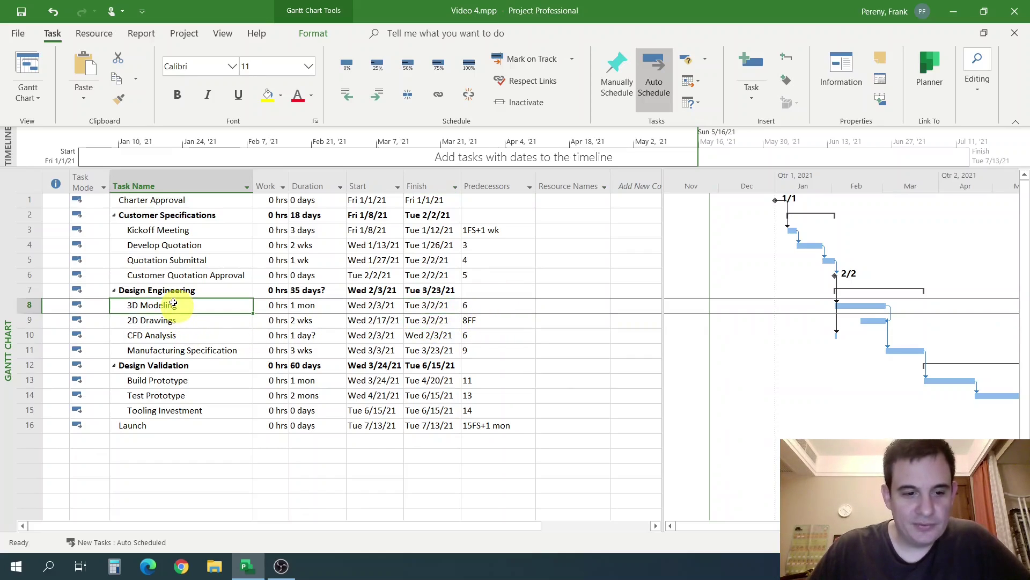
drag(172, 303, 188, 354)
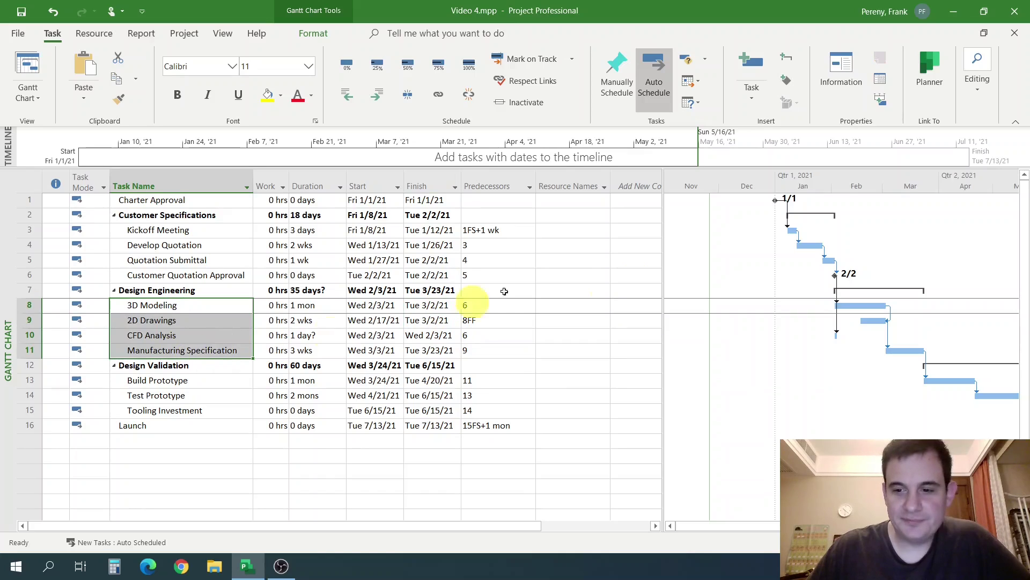
click(200, 350)
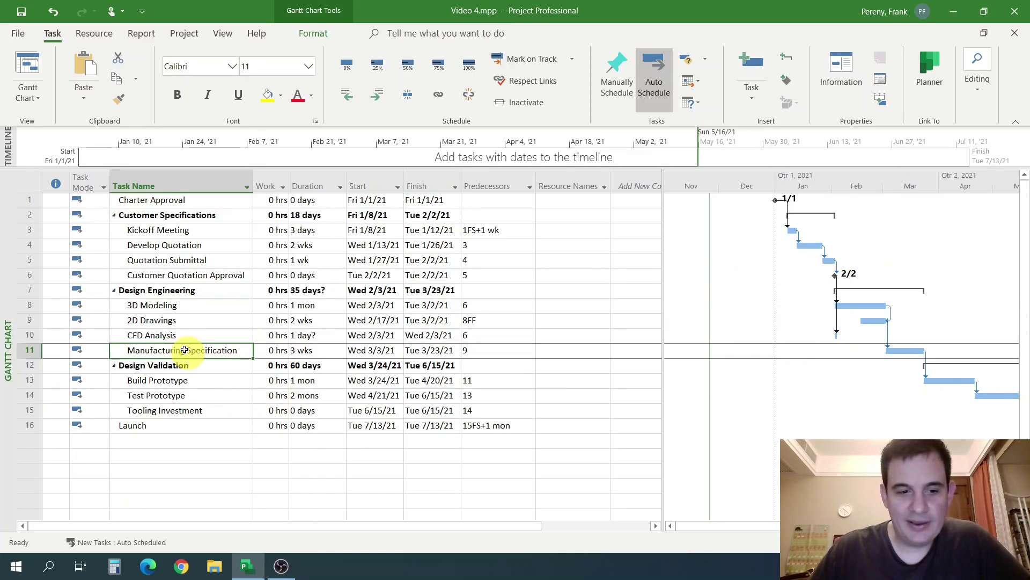
click(195, 337)
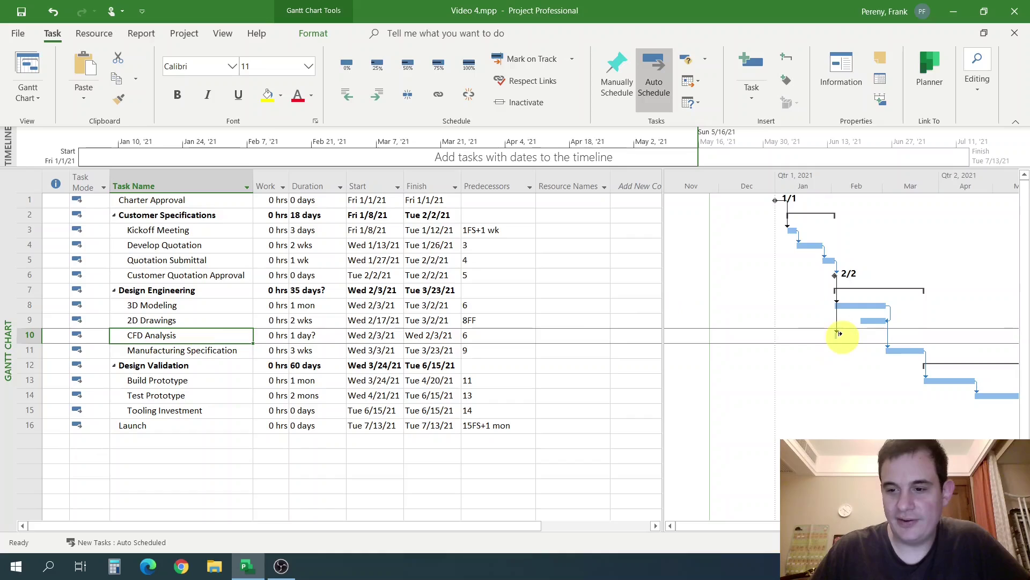
click(326, 336)
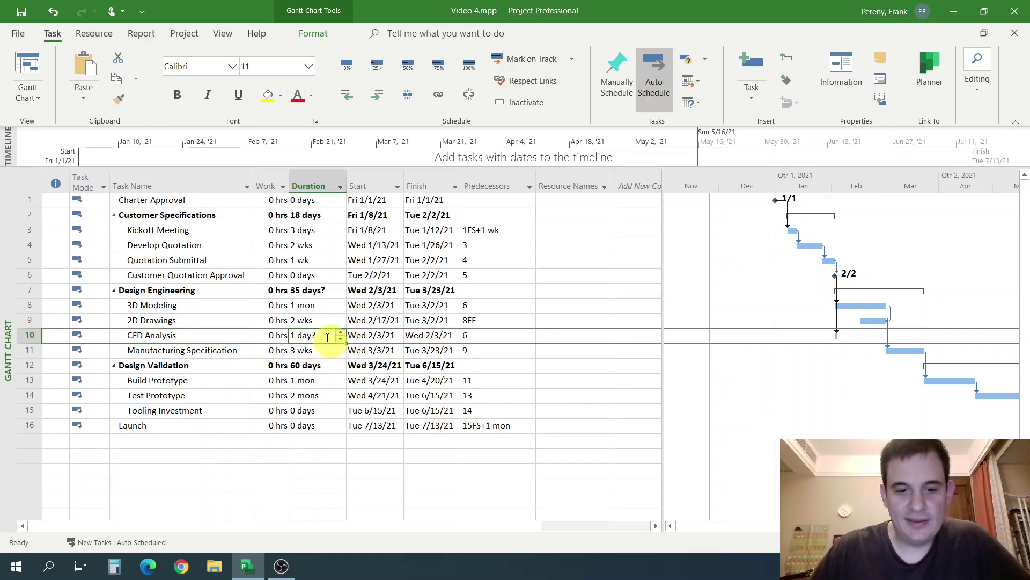
click(398, 354)
click(329, 343)
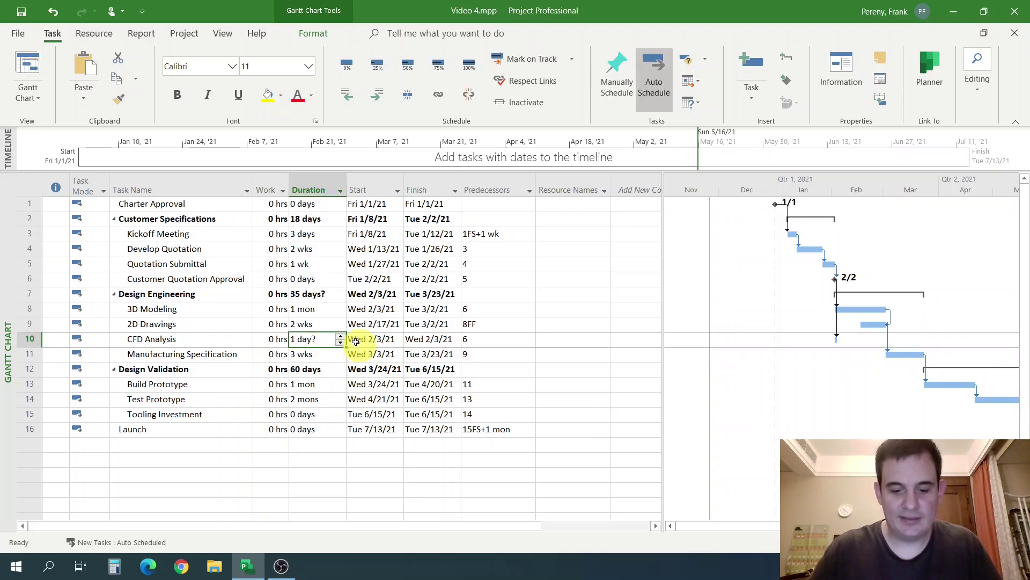
text(1 wk)
key(Return)
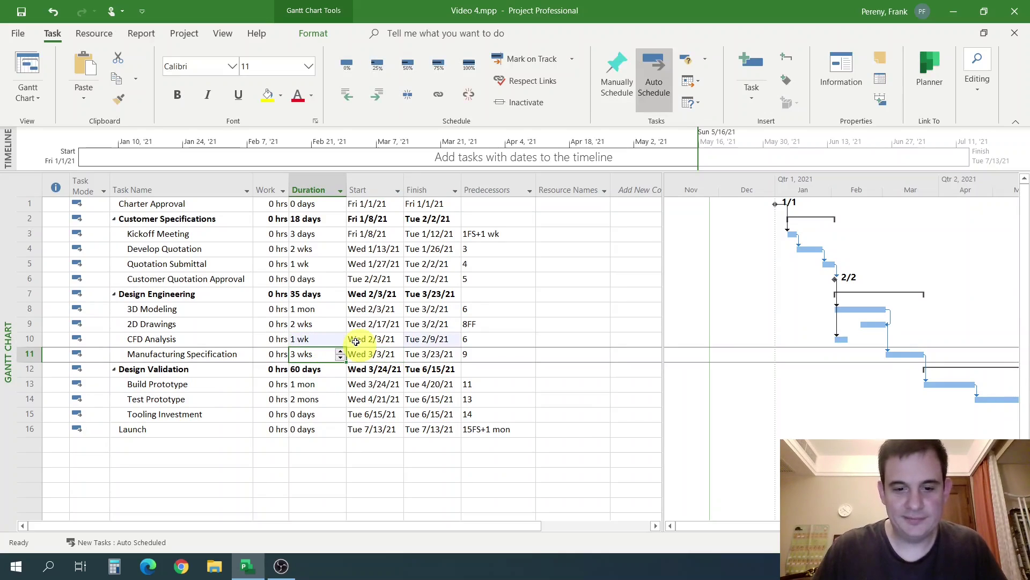
click(512, 325)
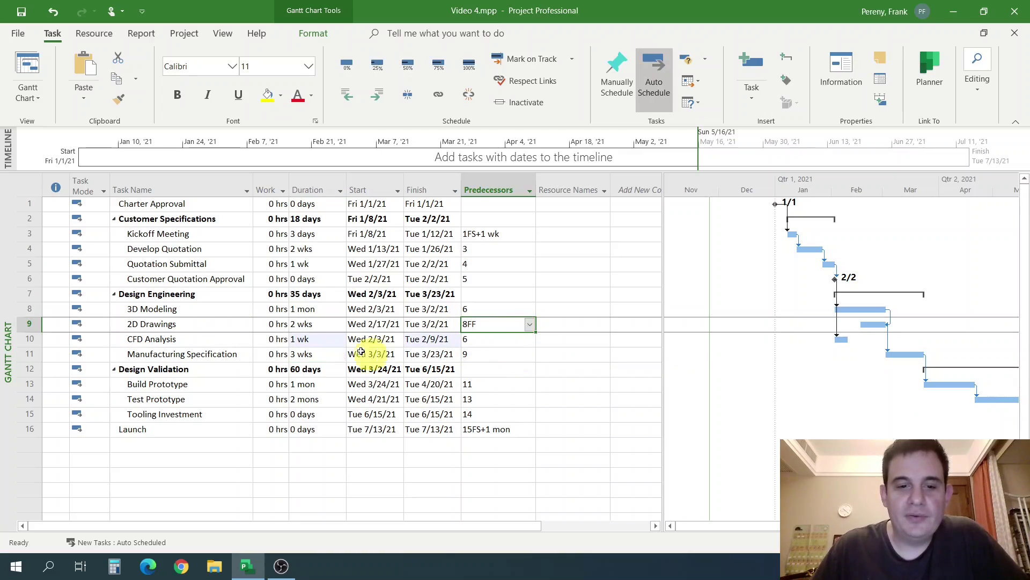
click(275, 182)
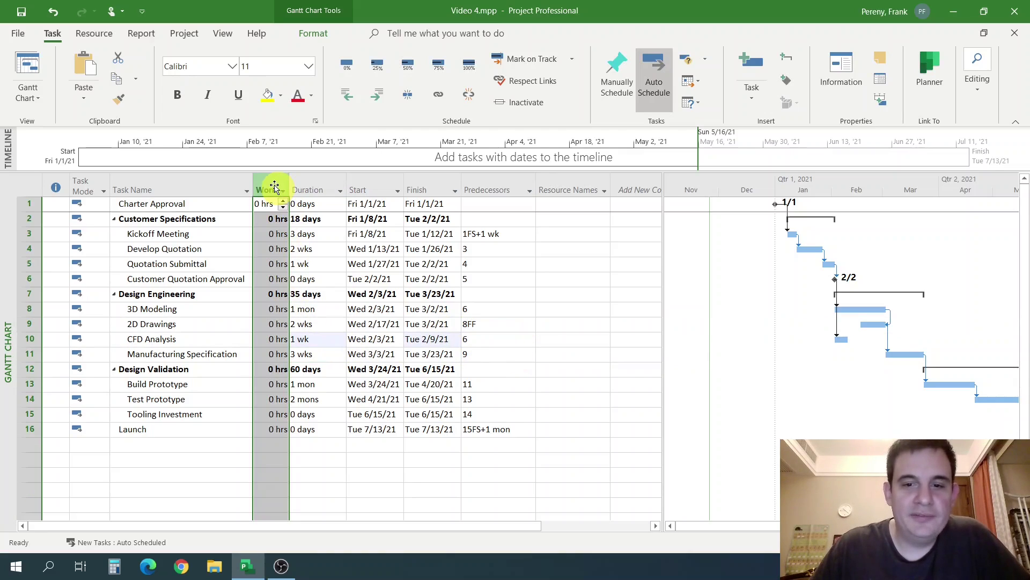
click(641, 185)
click(490, 324)
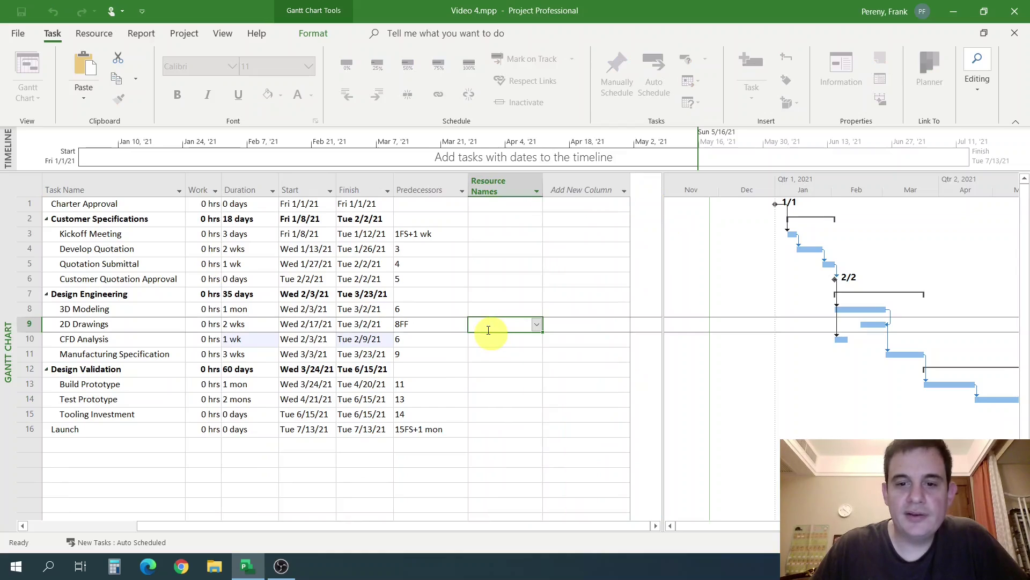
click(143, 531)
click(378, 524)
drag(378, 524, 179, 547)
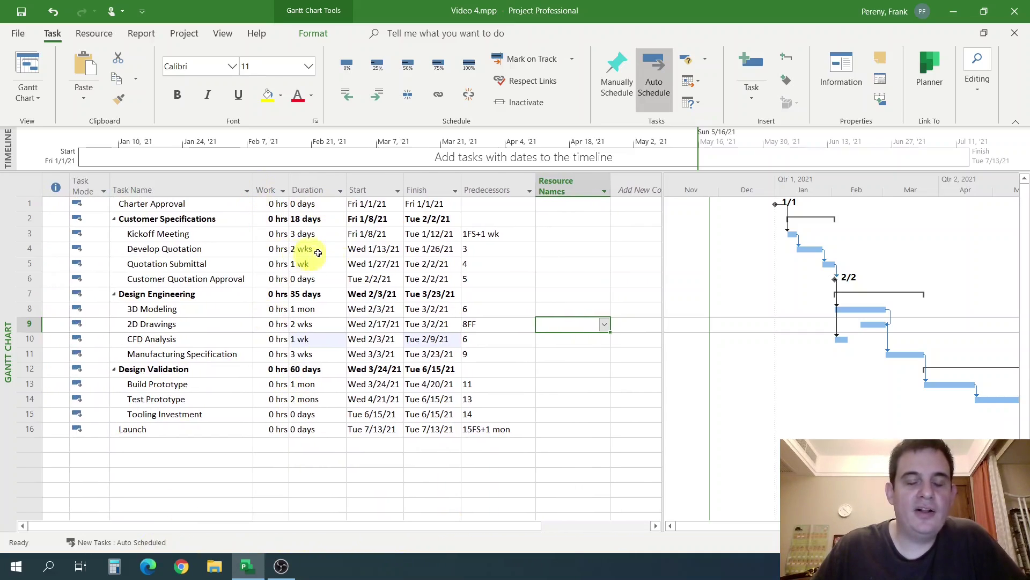
click(360, 264)
click(371, 323)
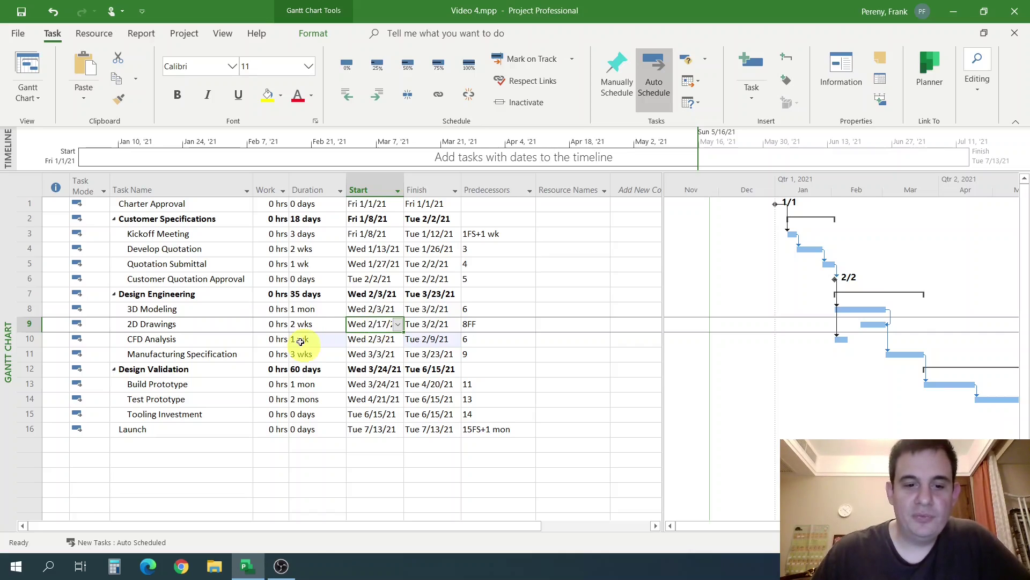
click(271, 309)
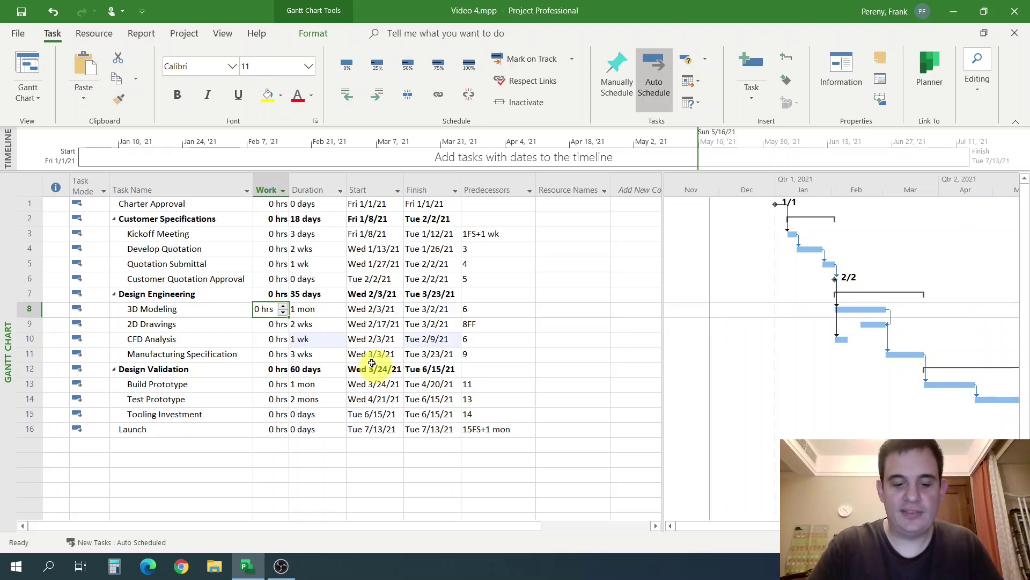
text(40)
key(Return)
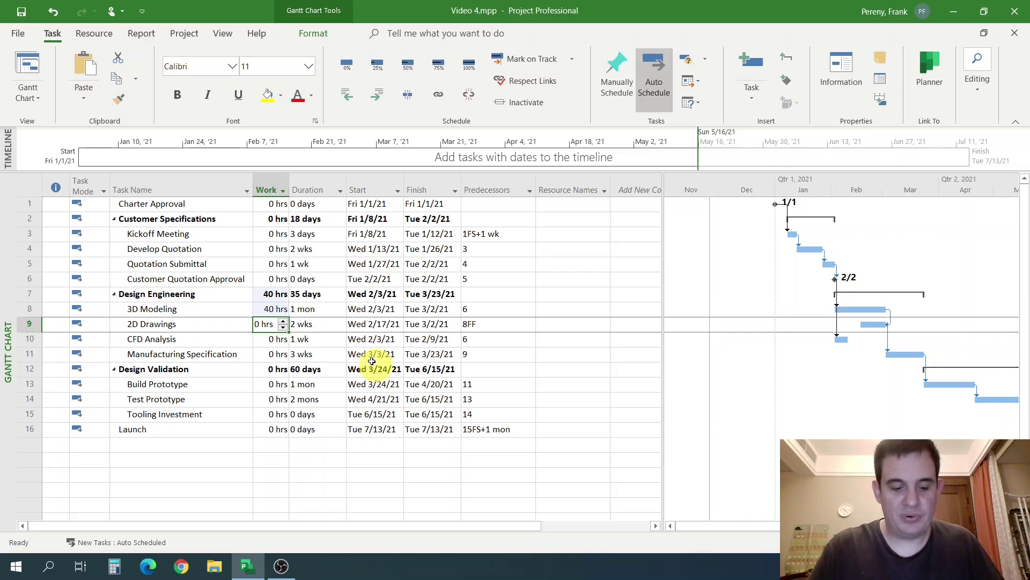
key(ctrl+z)
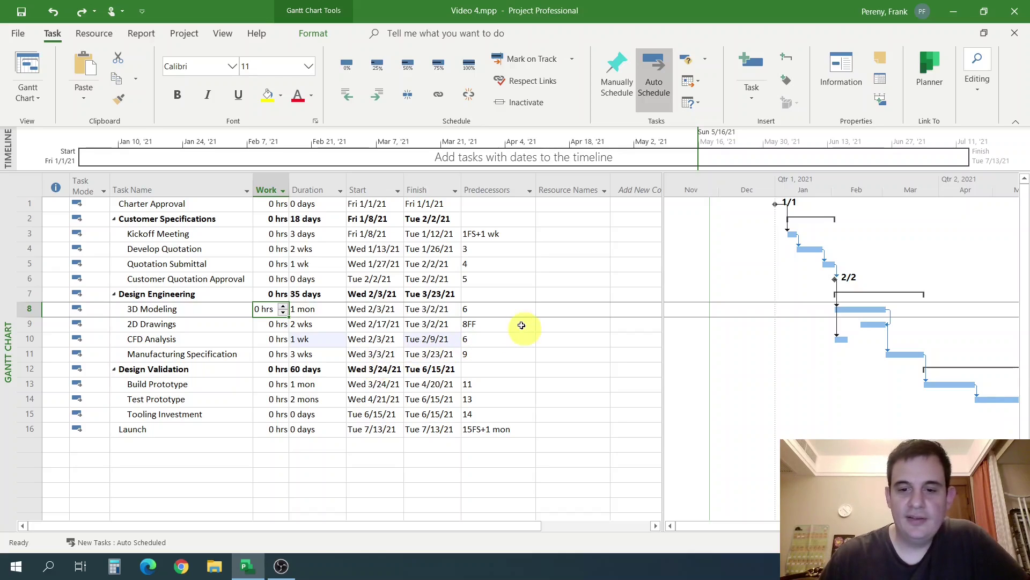
Tick Mechanical Engineering in 3D Modeling's Resource Names list, giving the task 160 hrs of work.
click(552, 325)
click(563, 309)
click(606, 309)
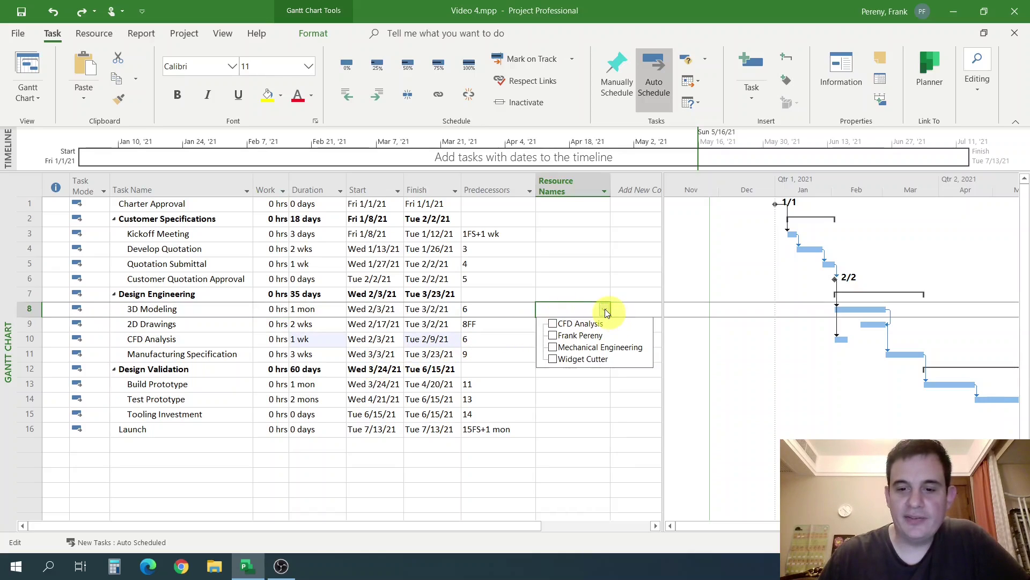
click(604, 308)
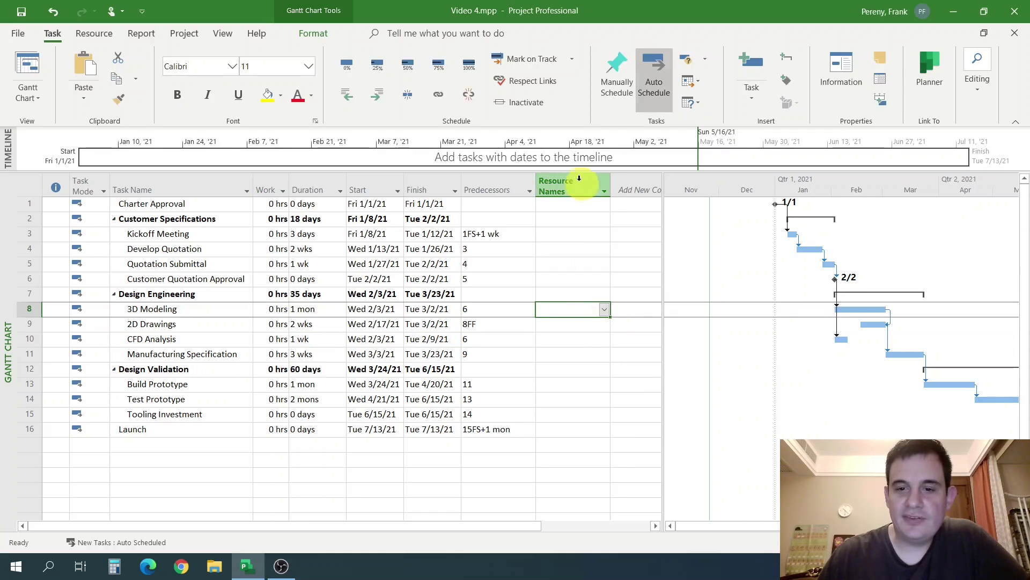
click(603, 310)
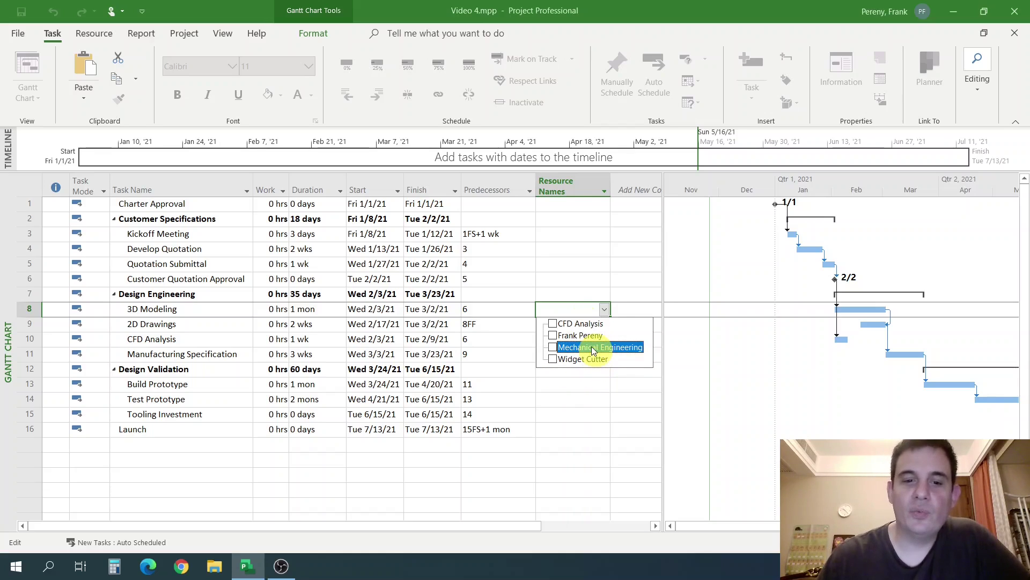
key(Escape)
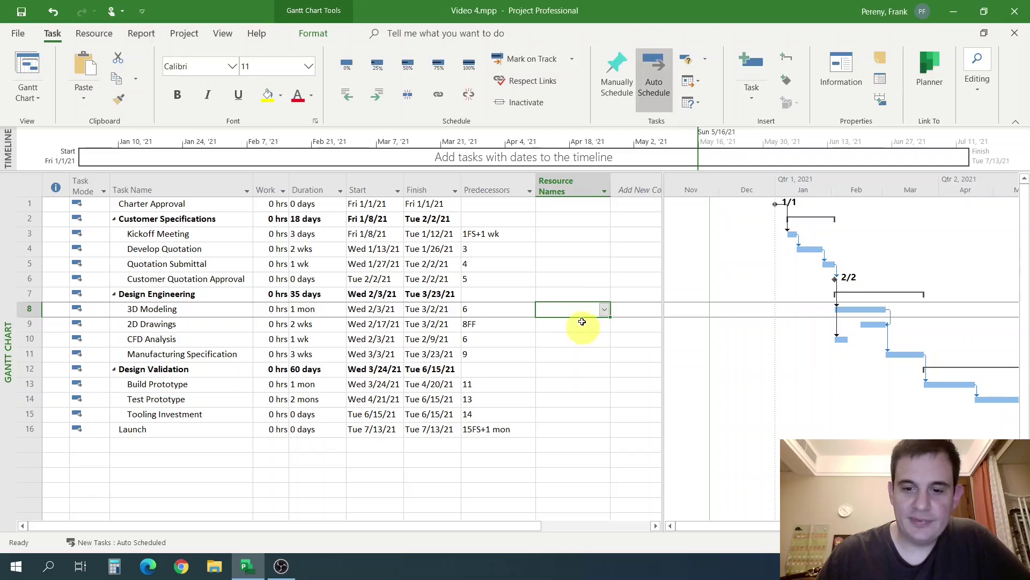
click(607, 308)
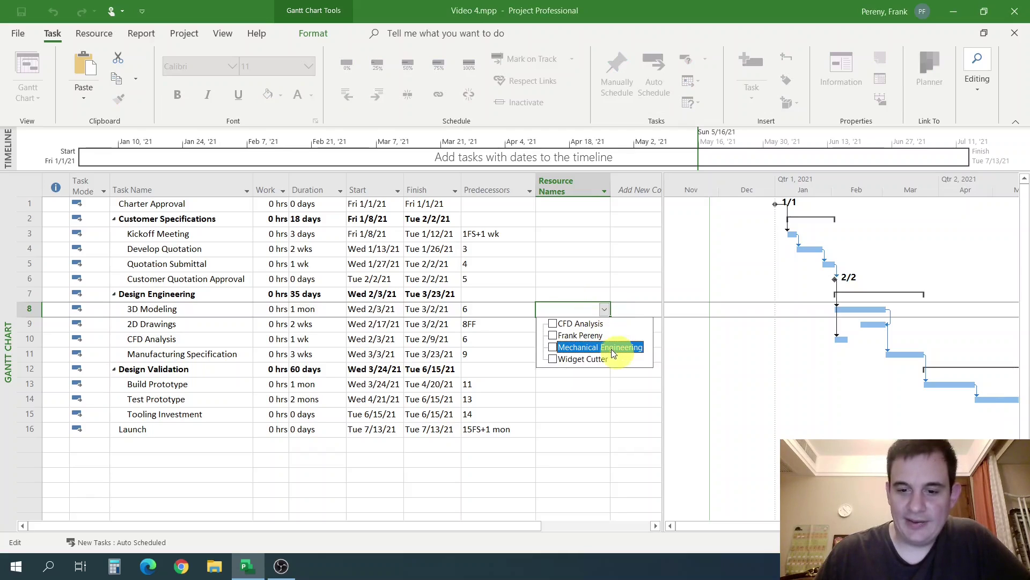
click(553, 348)
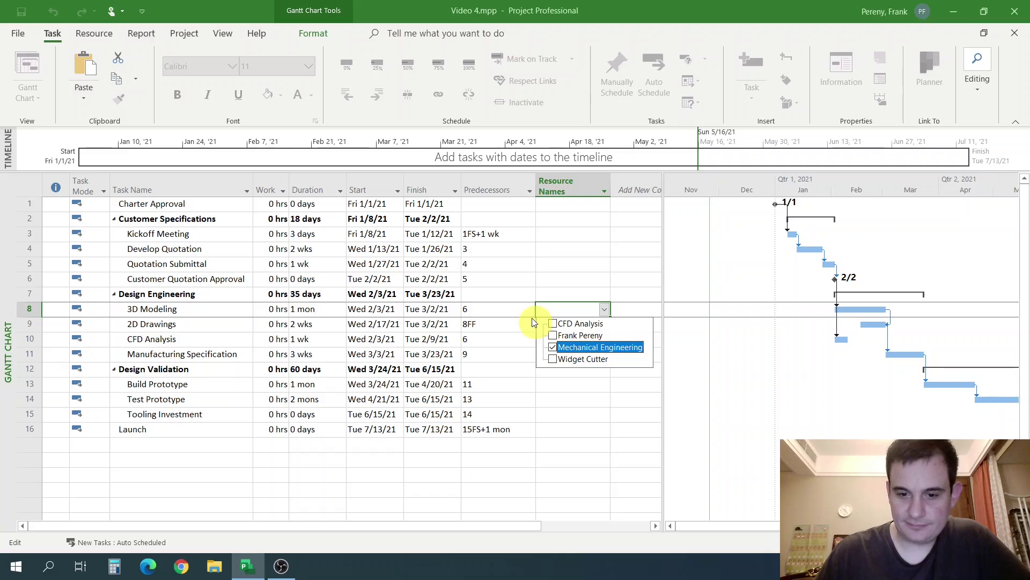
click(532, 322)
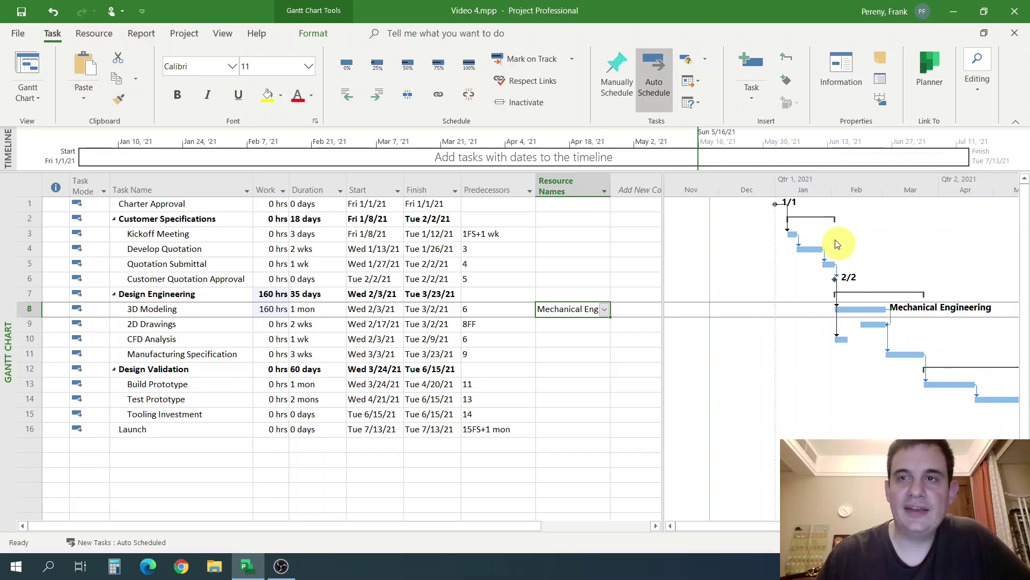
Auto-fit the Resource Names column so 'Mechanical Engineering' shows in full for 3D Modeling.
click(266, 310)
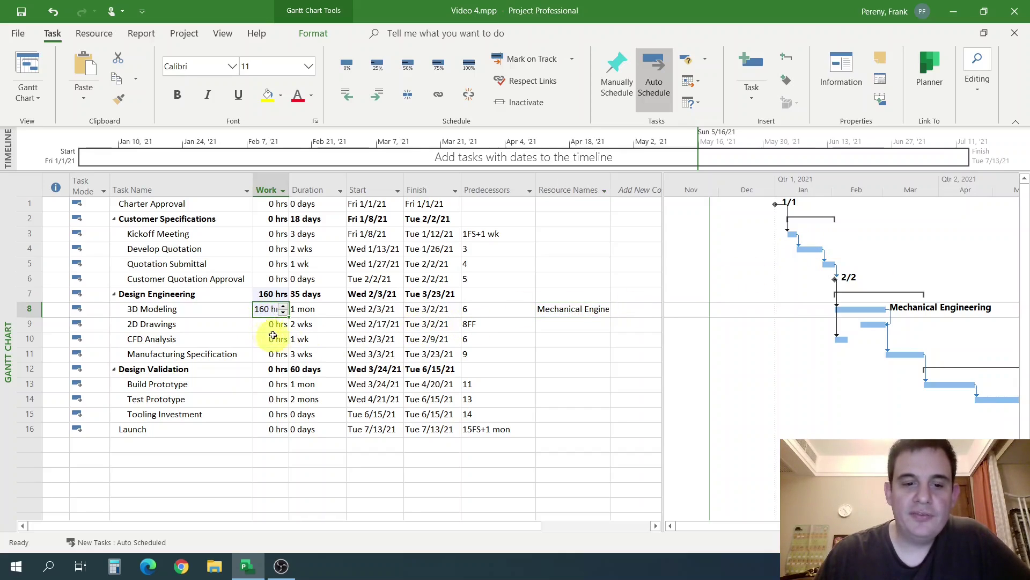
click(376, 313)
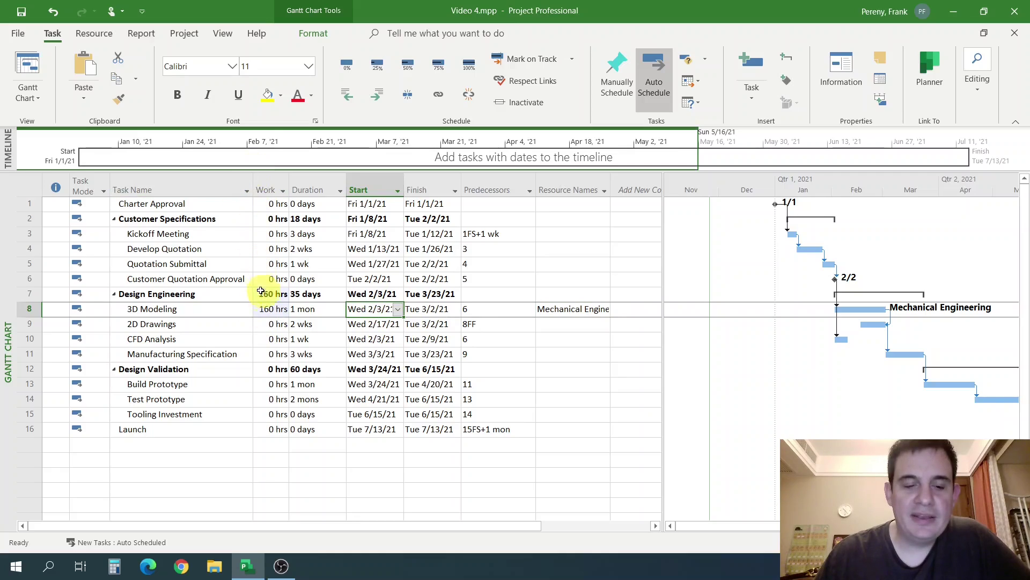
click(488, 308)
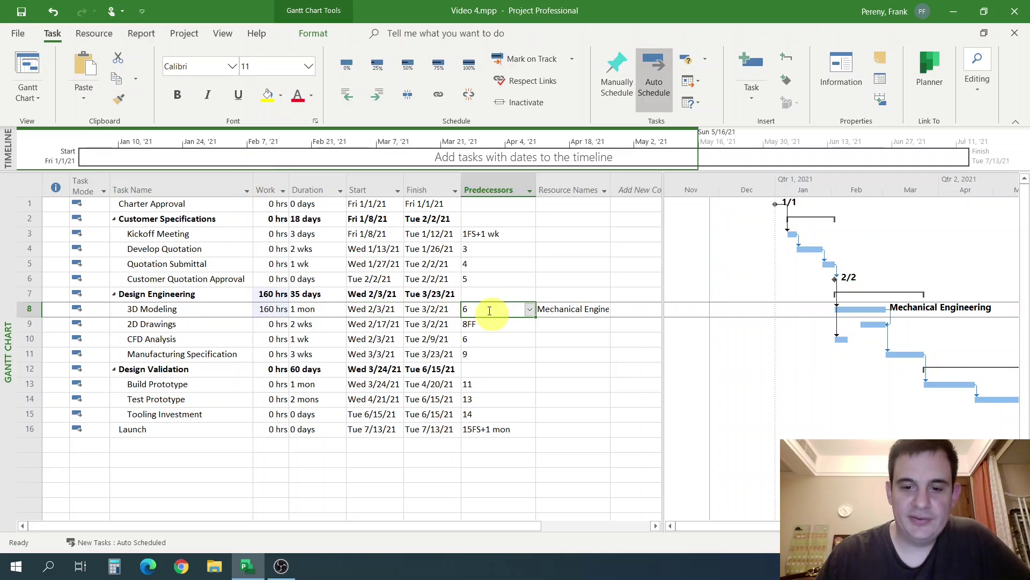
double_click(609, 190)
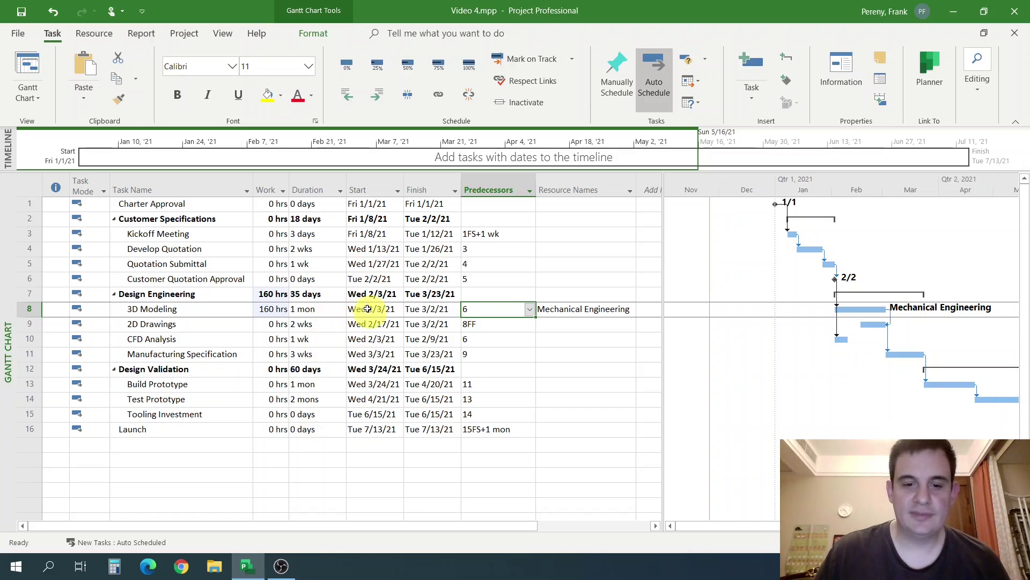
drag(370, 310, 417, 308)
click(320, 311)
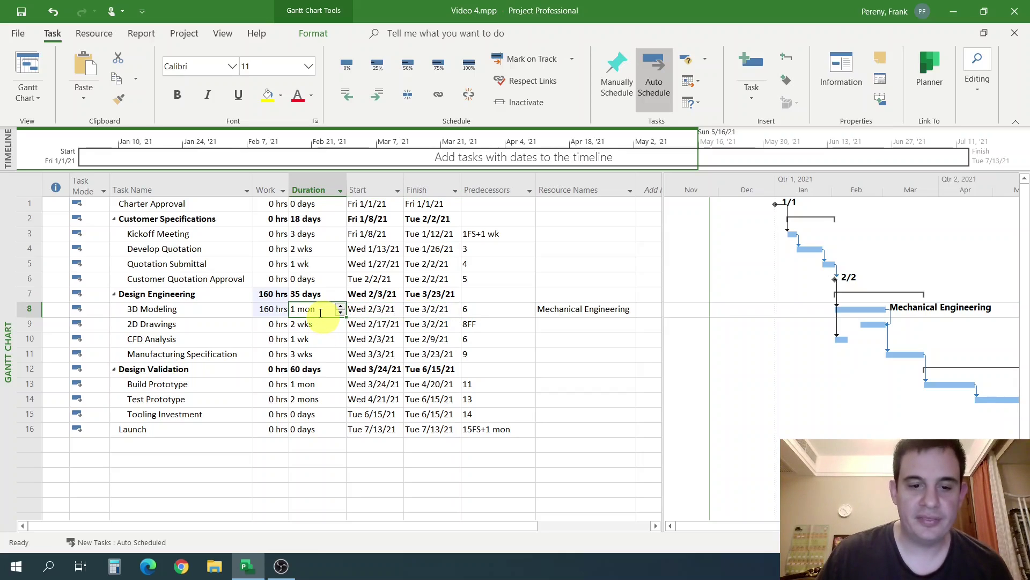
click(583, 315)
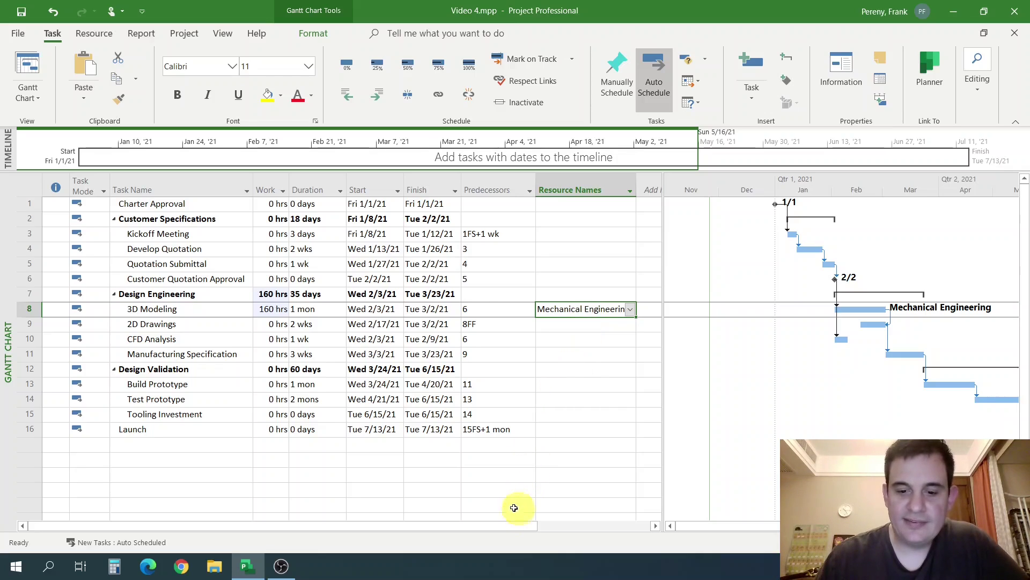
Add a Cost column after Resource Names, showing $16,000.00 for 3D Modeling.
drag(520, 525, 649, 516)
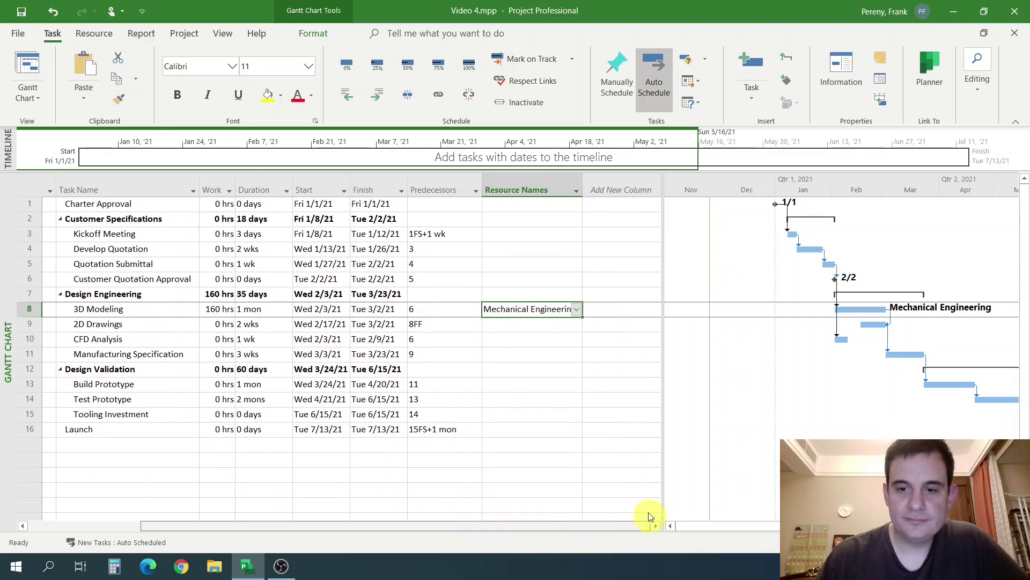
click(634, 189)
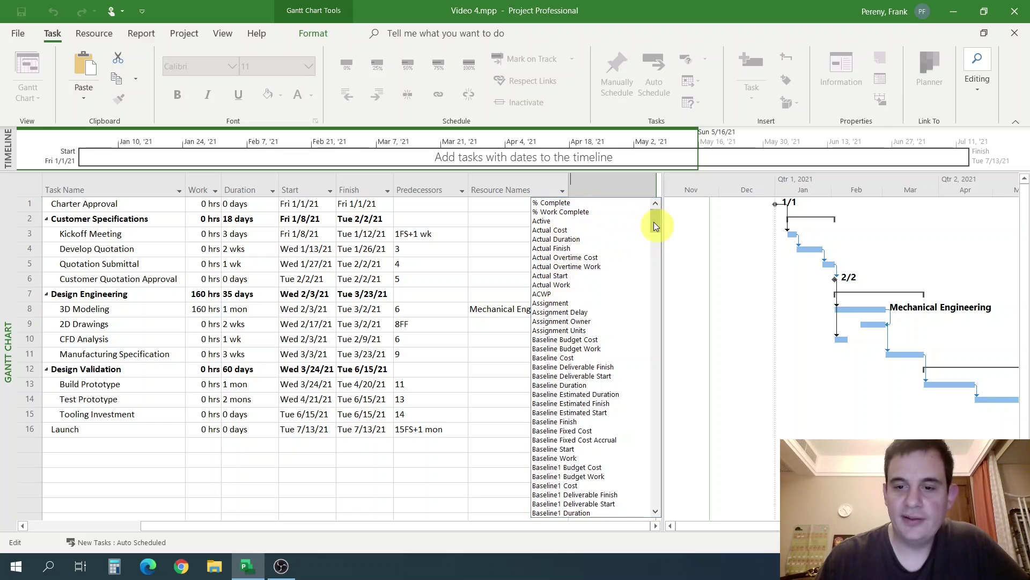
drag(654, 221, 661, 333)
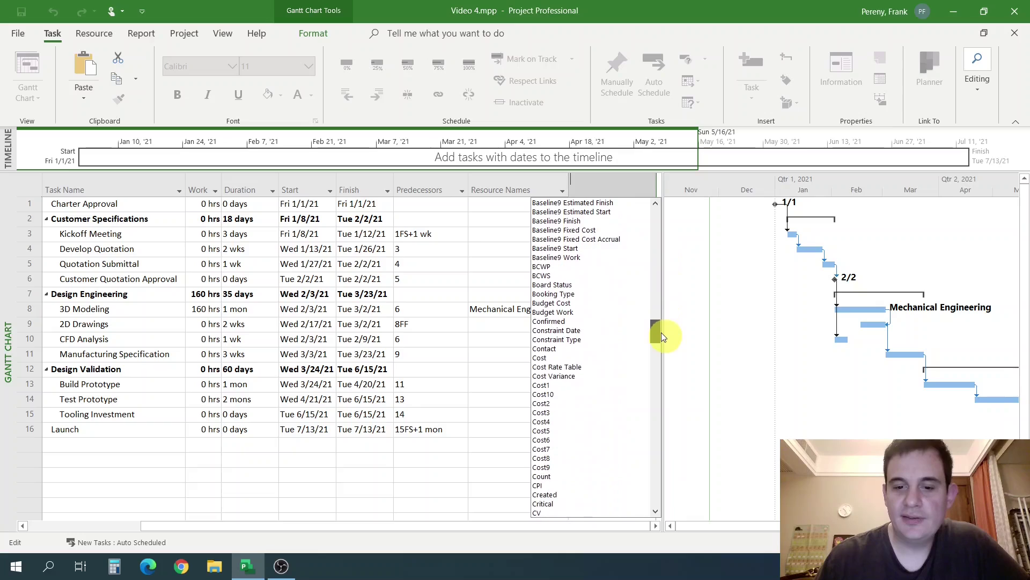
click(541, 358)
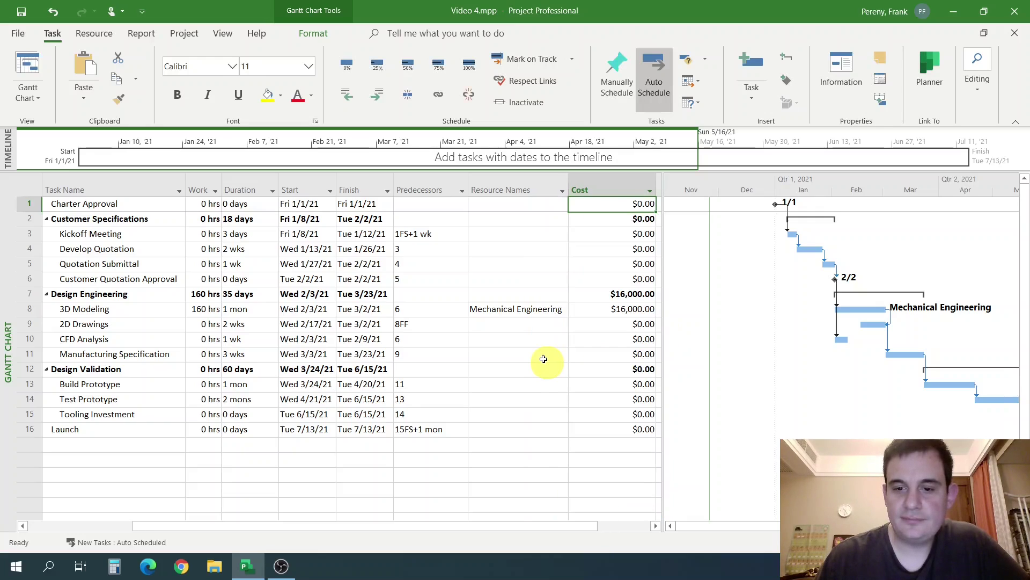
mouse_move(547, 529)
mouse_down()
mouse_move(530, 535)
mouse_move(547, 529)
mouse_up()
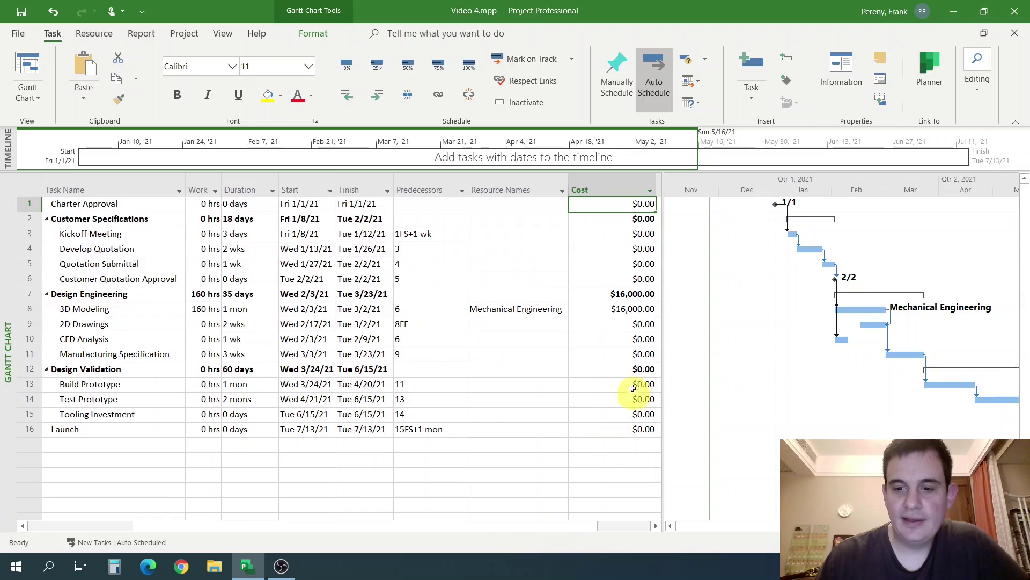
Widen the table pane beside the Gantt bars and switch to the Resource Sheet.
drag(663, 368, 749, 362)
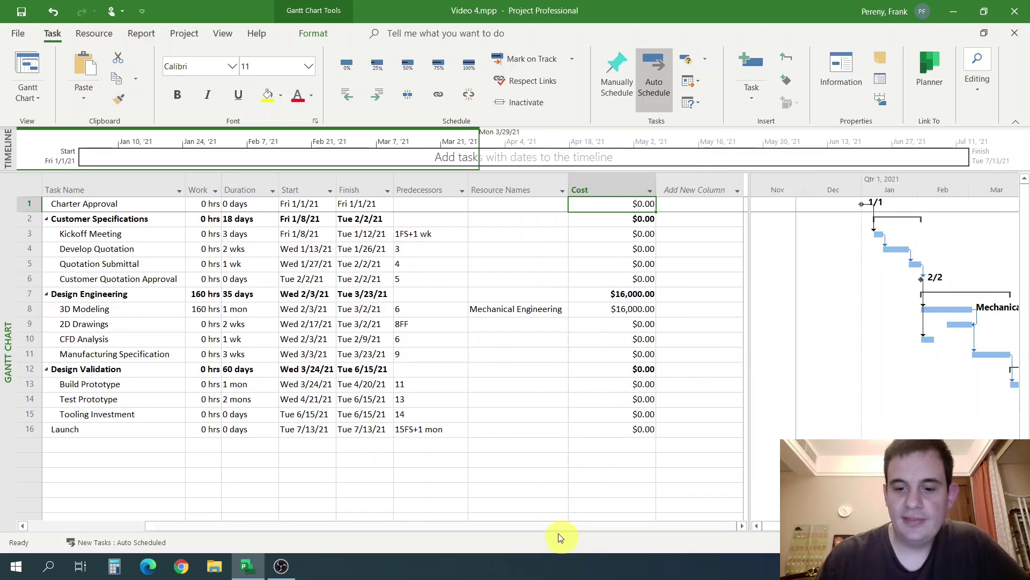
drag(558, 533, 457, 547)
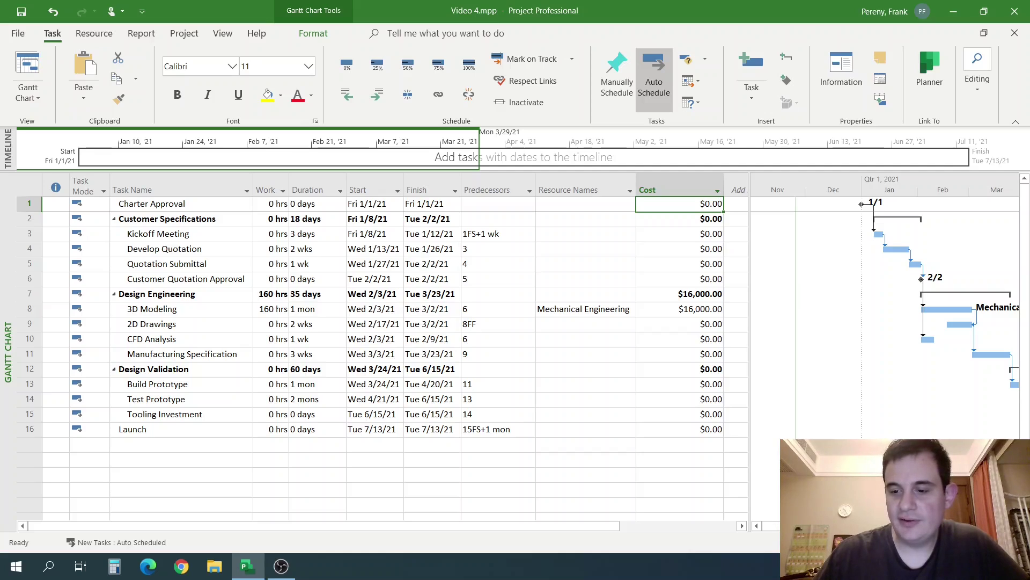
click(864, 542)
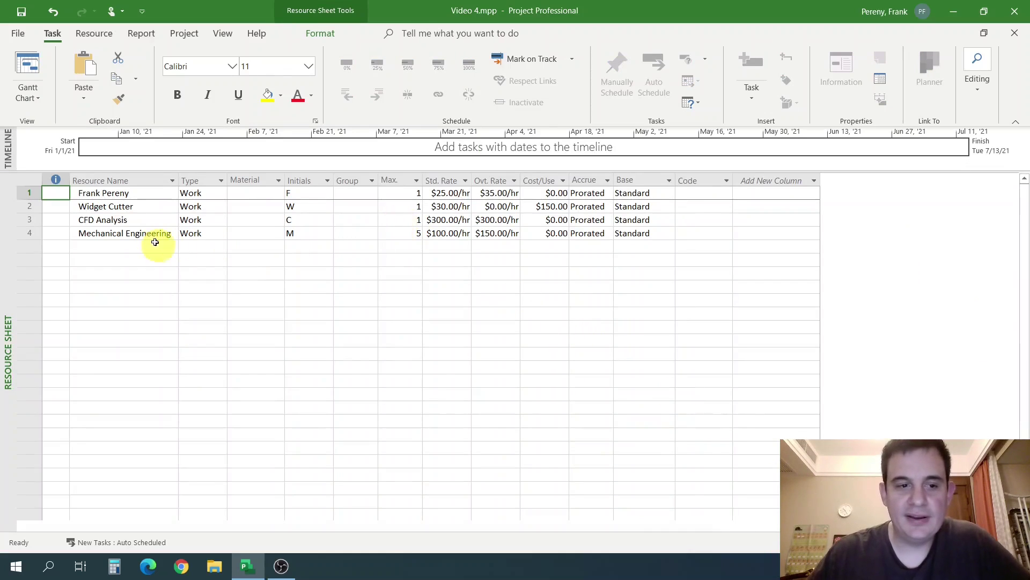
Check Mechanical Engineering's $100.00/hr standard rate on the Resource Sheet.
click(30, 233)
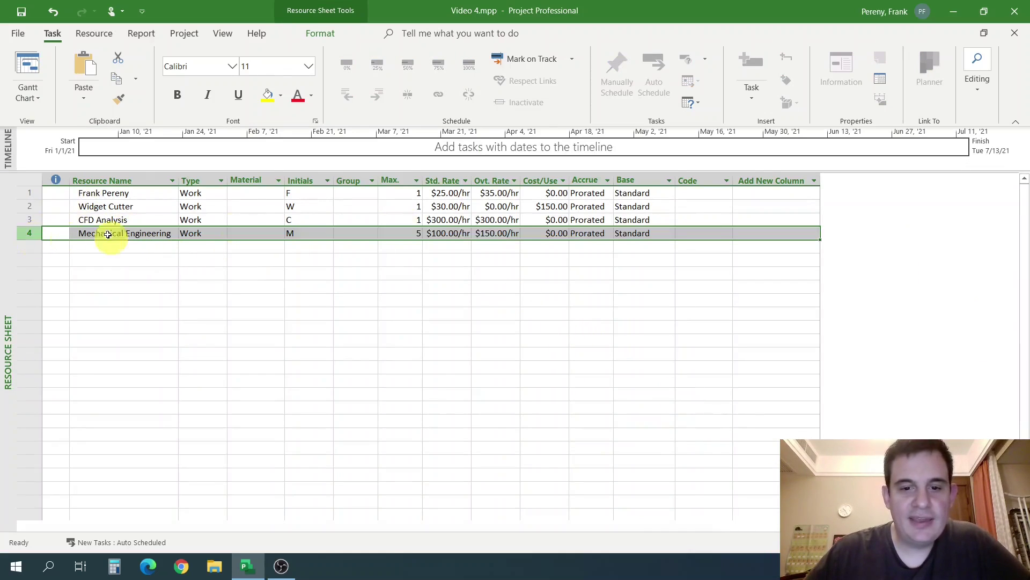
click(441, 234)
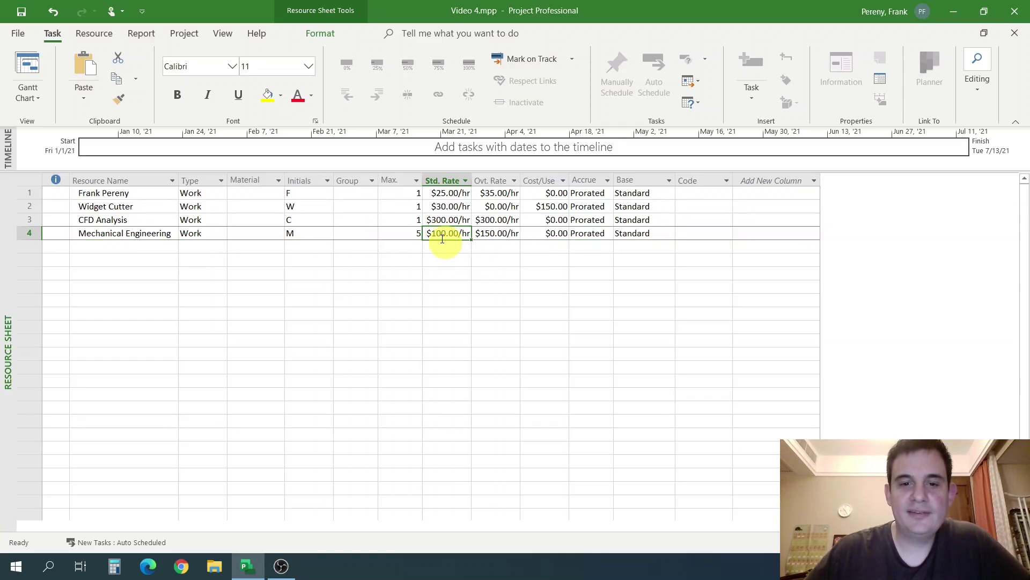
click(473, 246)
click(455, 233)
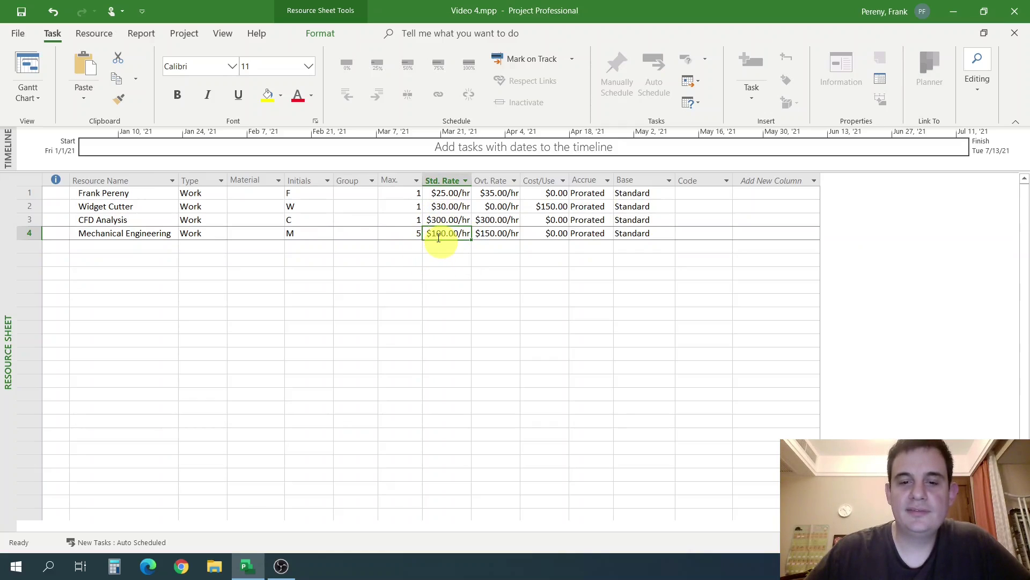
Return to the Gantt Chart view with its Cost column.
click(29, 95)
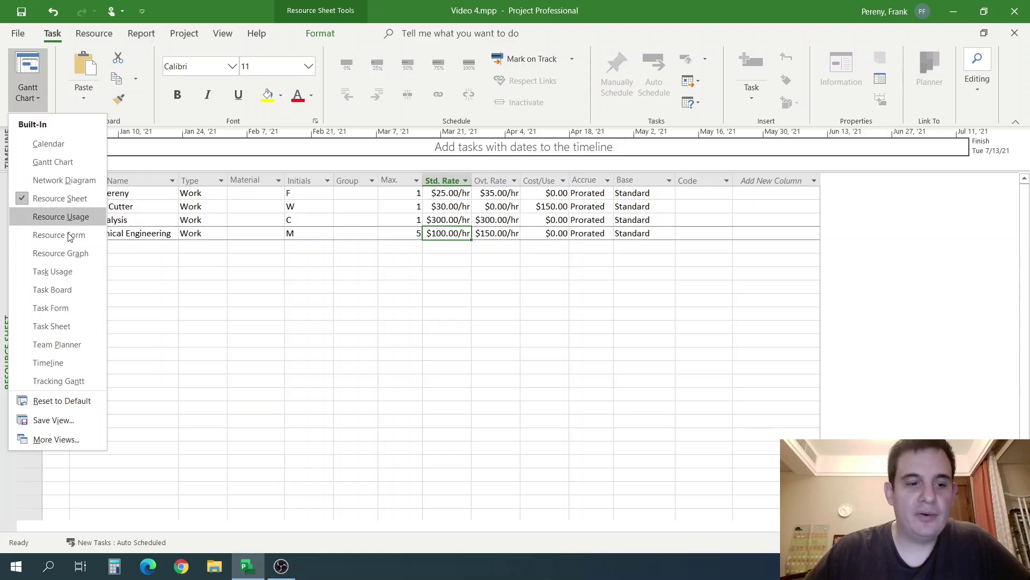
click(76, 328)
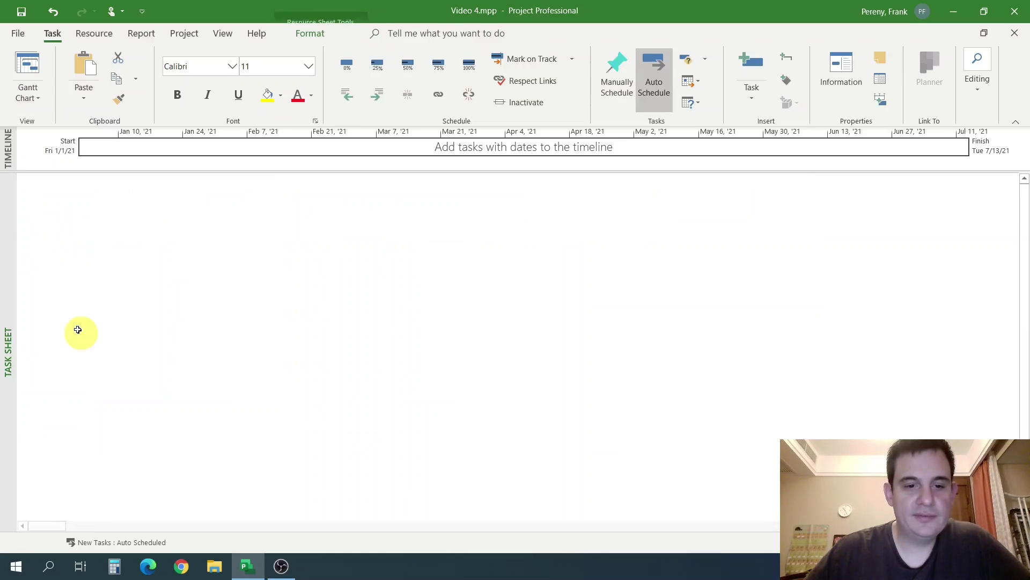
click(28, 65)
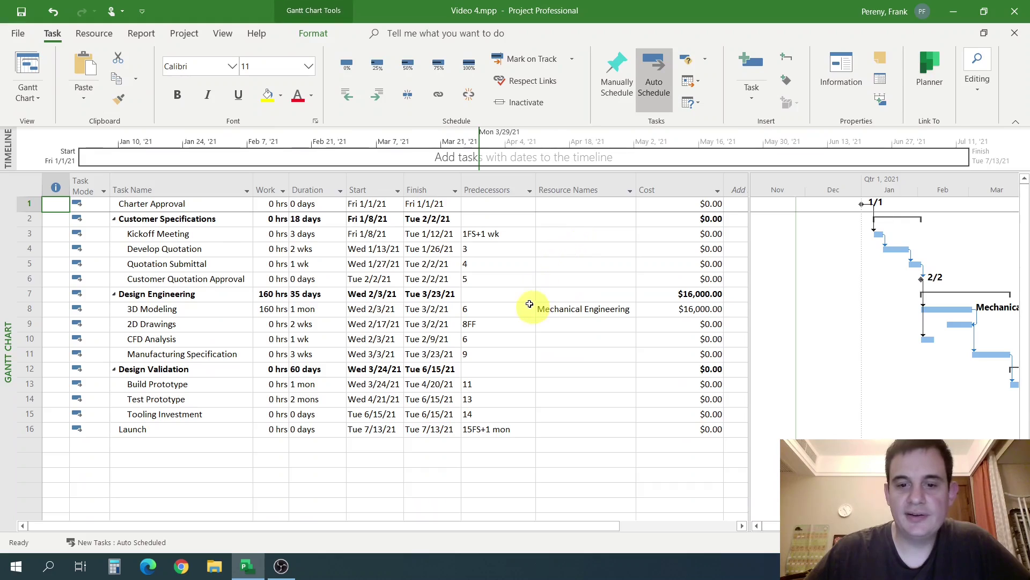
click(553, 309)
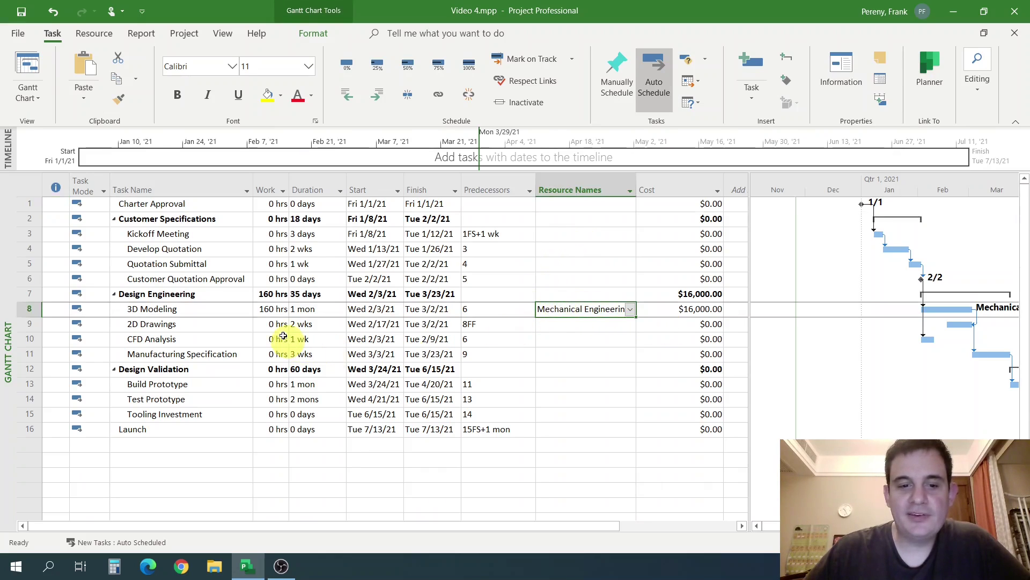
click(271, 310)
click(612, 312)
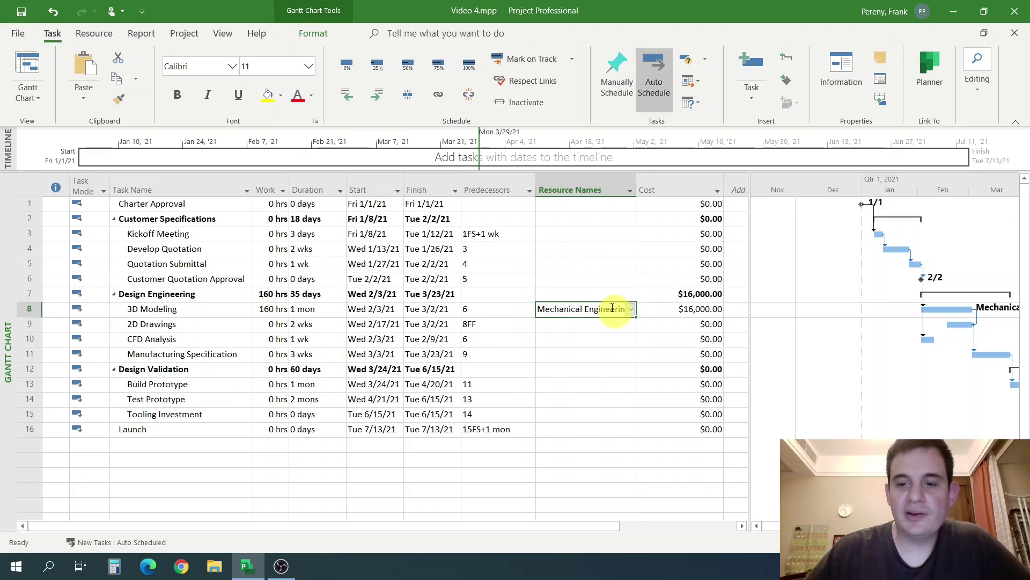
click(679, 309)
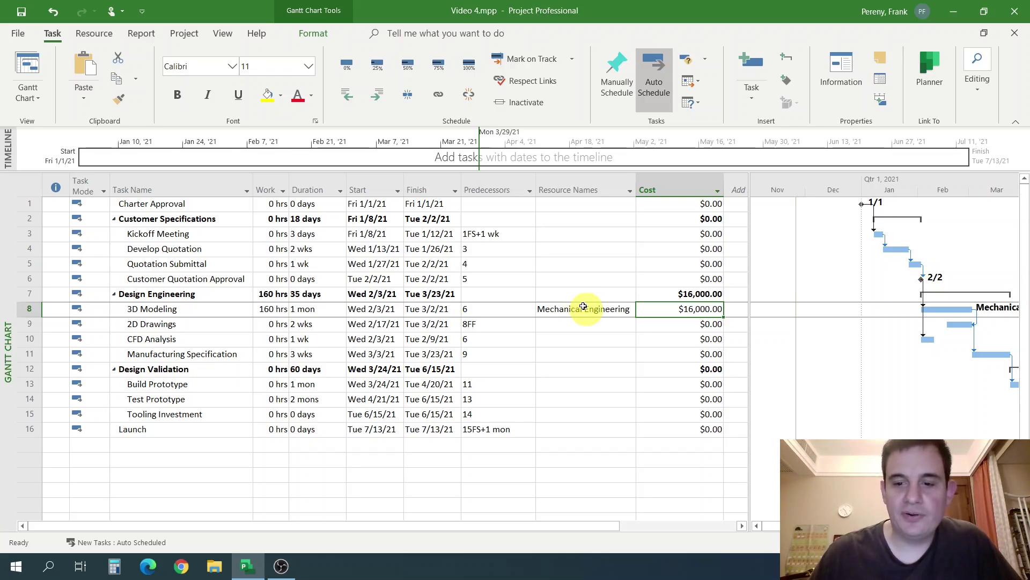
click(581, 306)
click(707, 309)
click(604, 312)
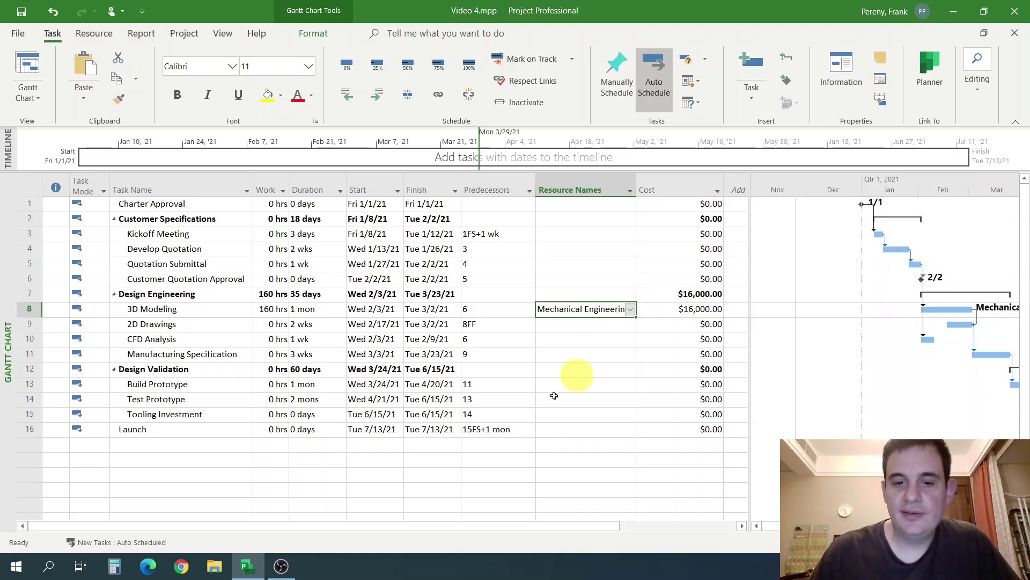
click(267, 314)
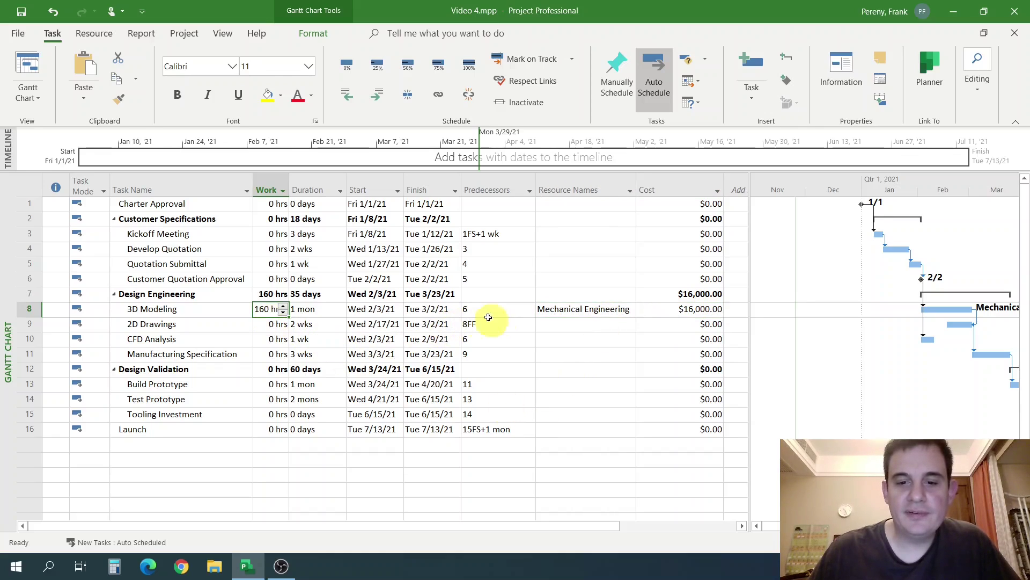
click(560, 325)
click(272, 310)
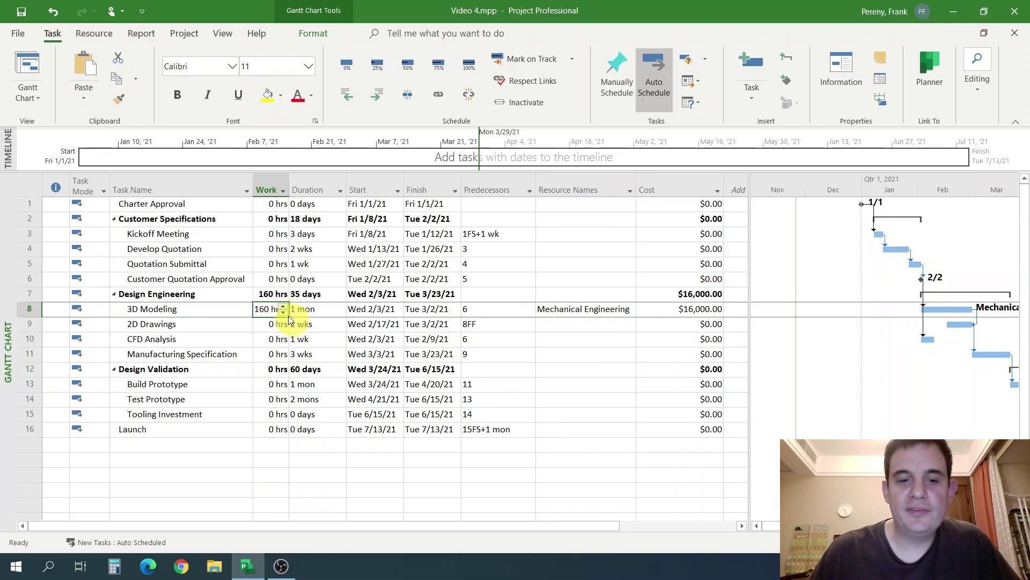
click(597, 309)
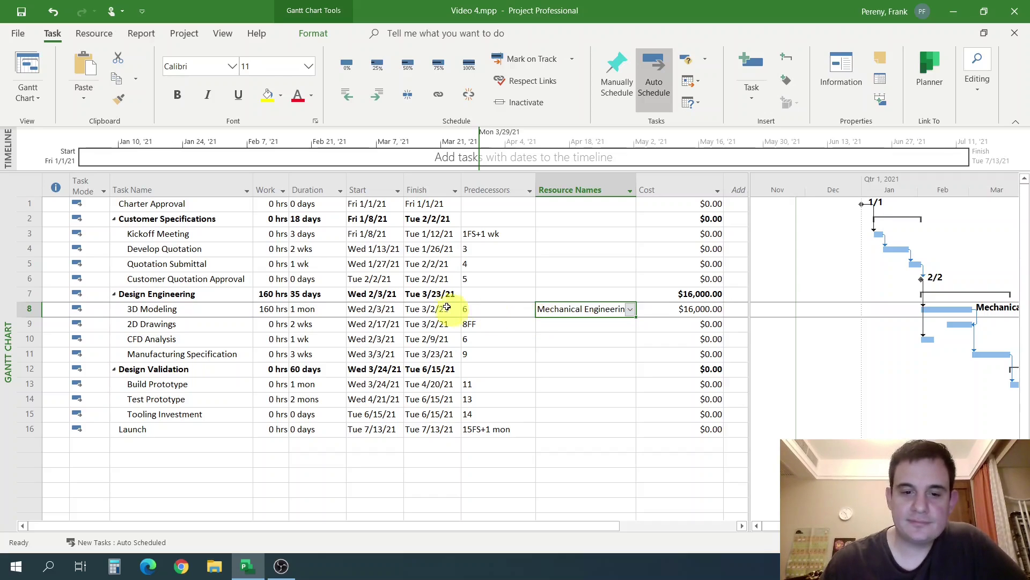
Show 3D Modeling's Task Information resources: Mechanical Engineering at 1.00 units, costing $16,000.00.
click(333, 317)
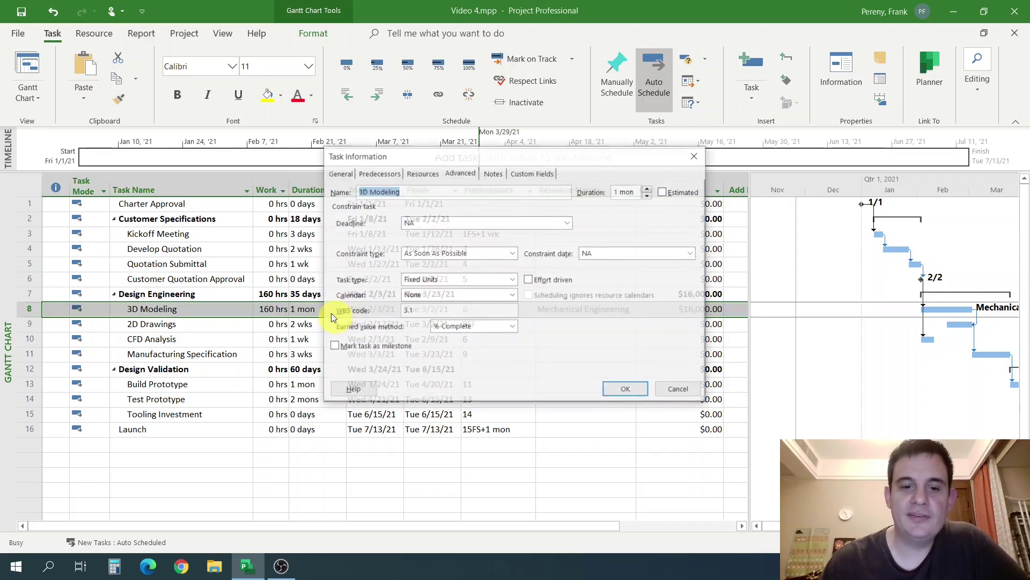
click(423, 173)
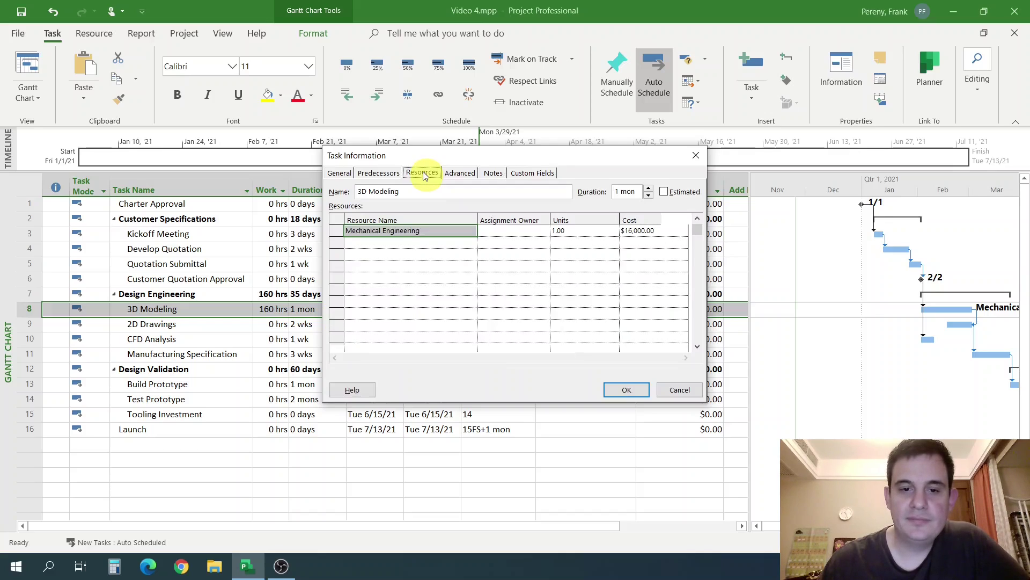
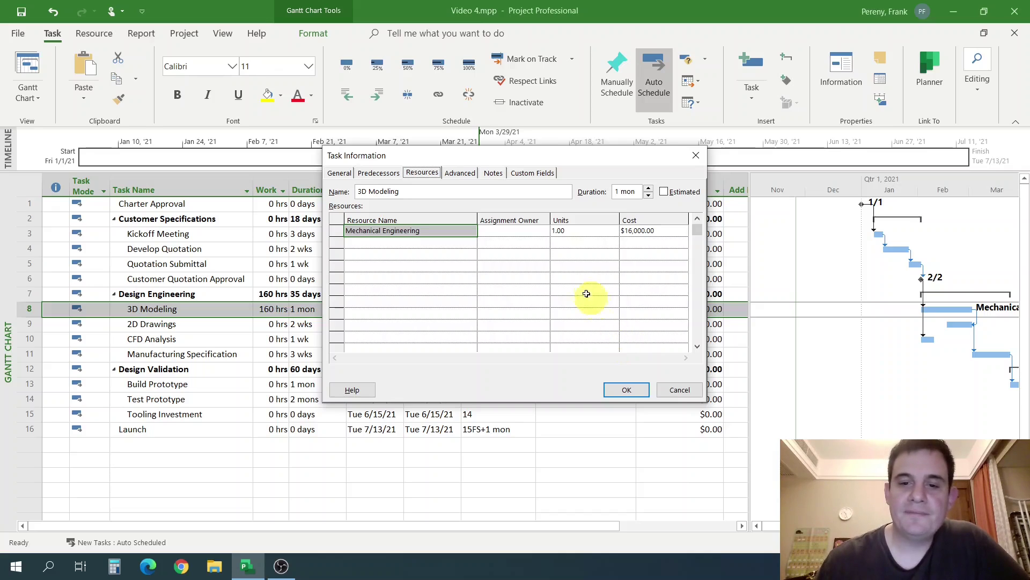
Change Mechanical Engineering's units on 3D Modeling from 1.00 to 3 and apply it.
click(563, 231)
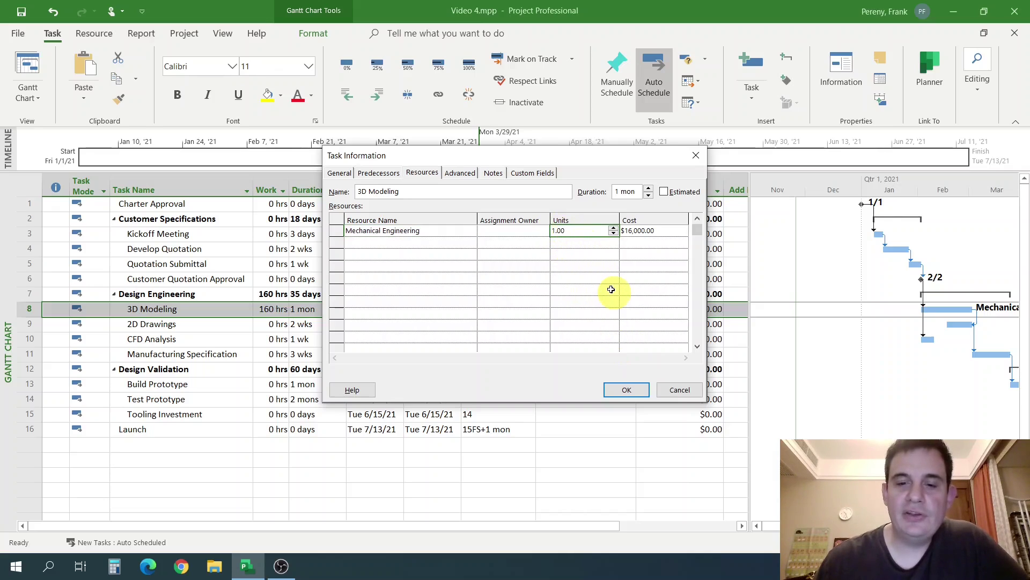
text(3)
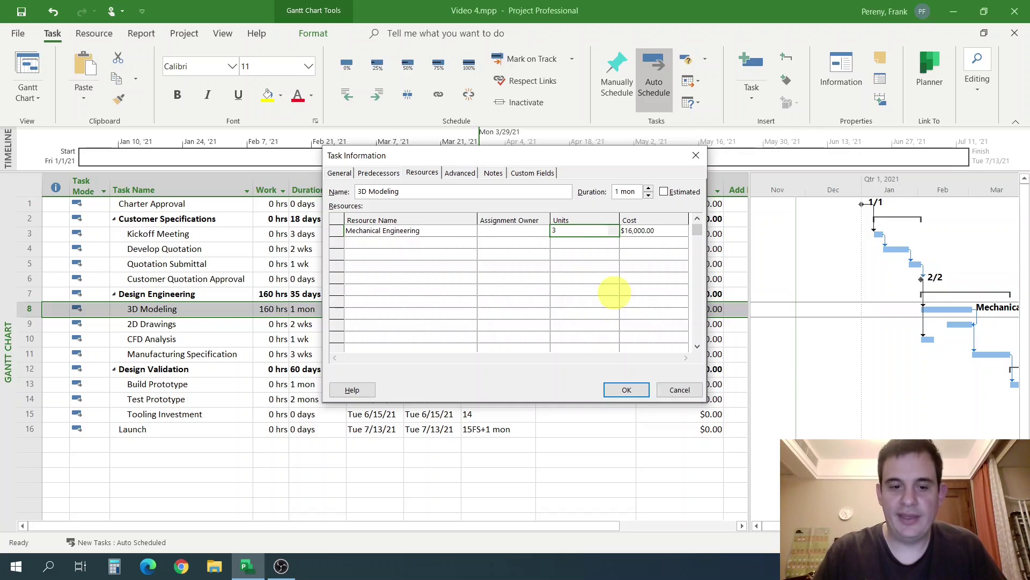
key(Return)
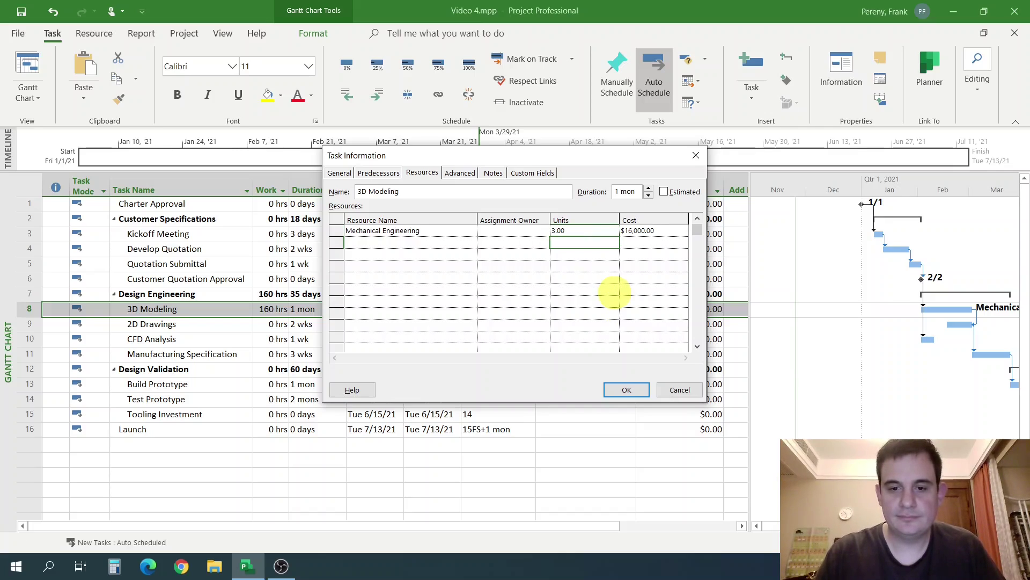
click(620, 390)
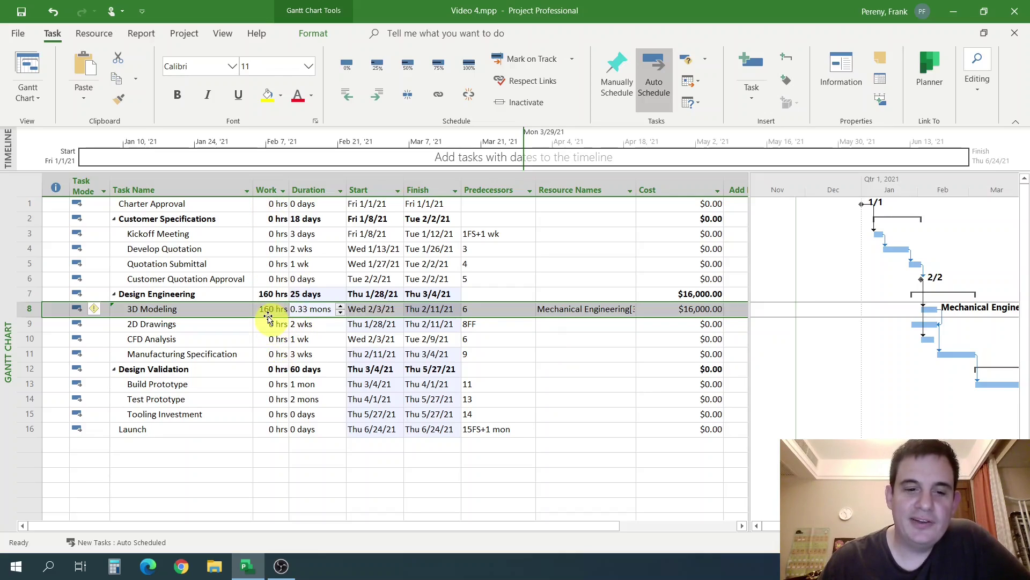
Autofit the Resource Names column so 'Mechanical Engineering[3]' shows in full.
click(497, 326)
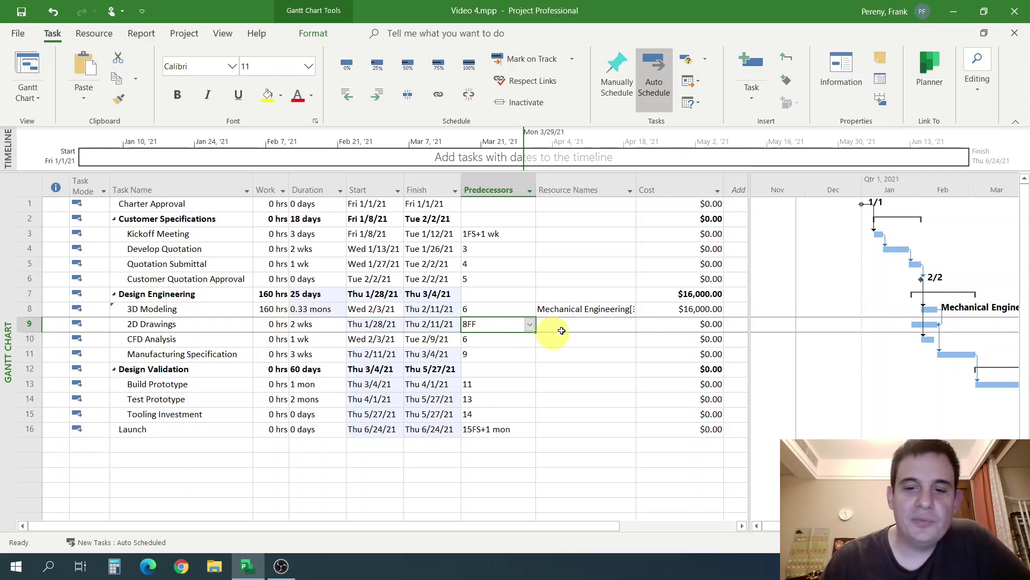
double_click(636, 181)
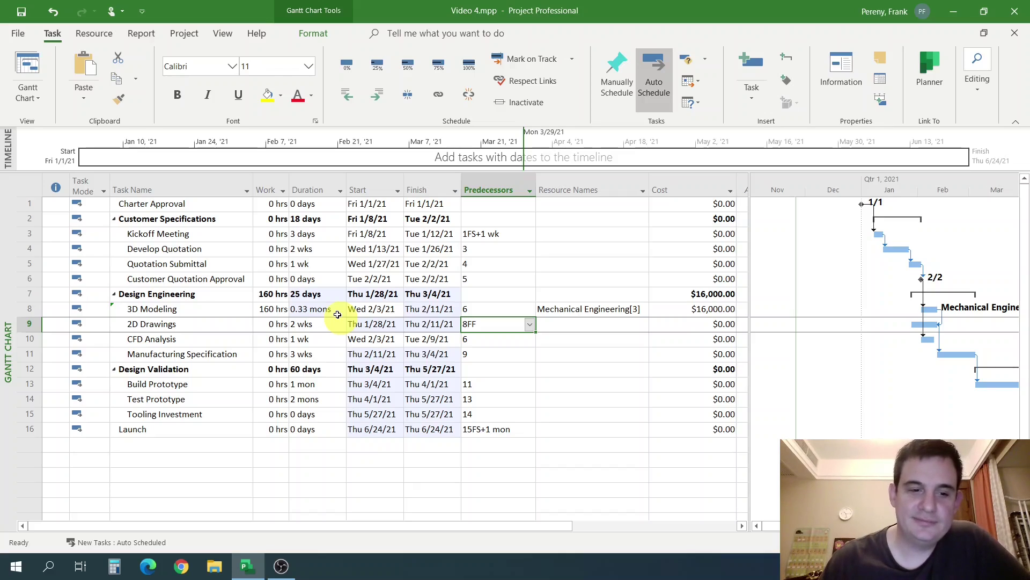
mouse_move(94, 314)
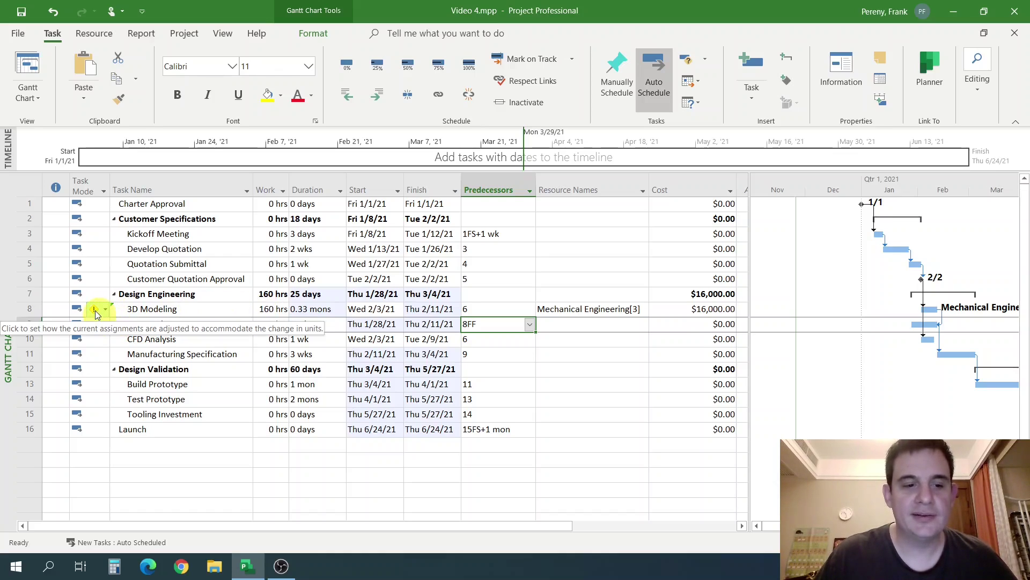
Pick keep-duration from the smart tag, then undo back to 3D Modeling's 1-month, 160-hour assignment.
click(95, 311)
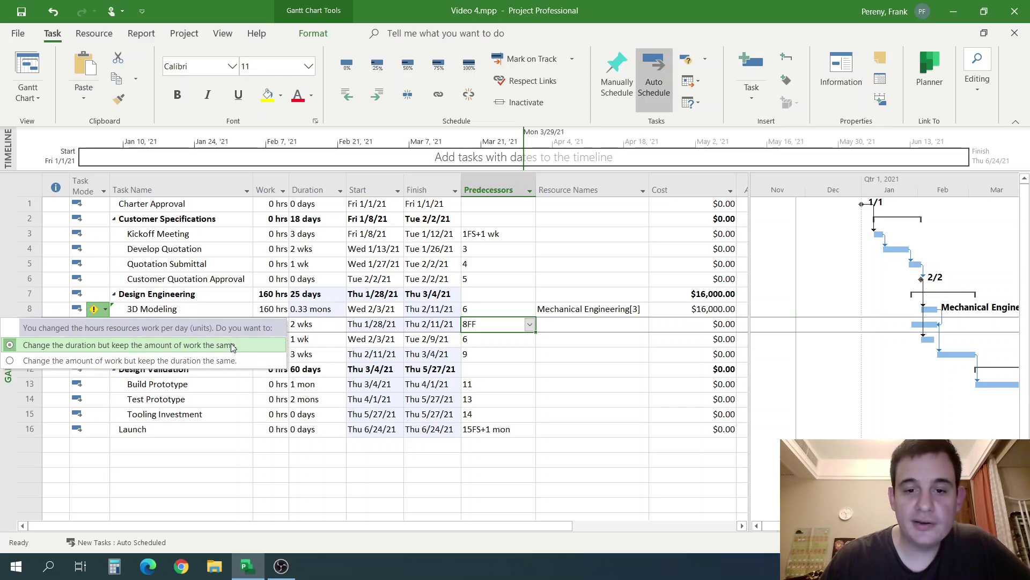
click(131, 361)
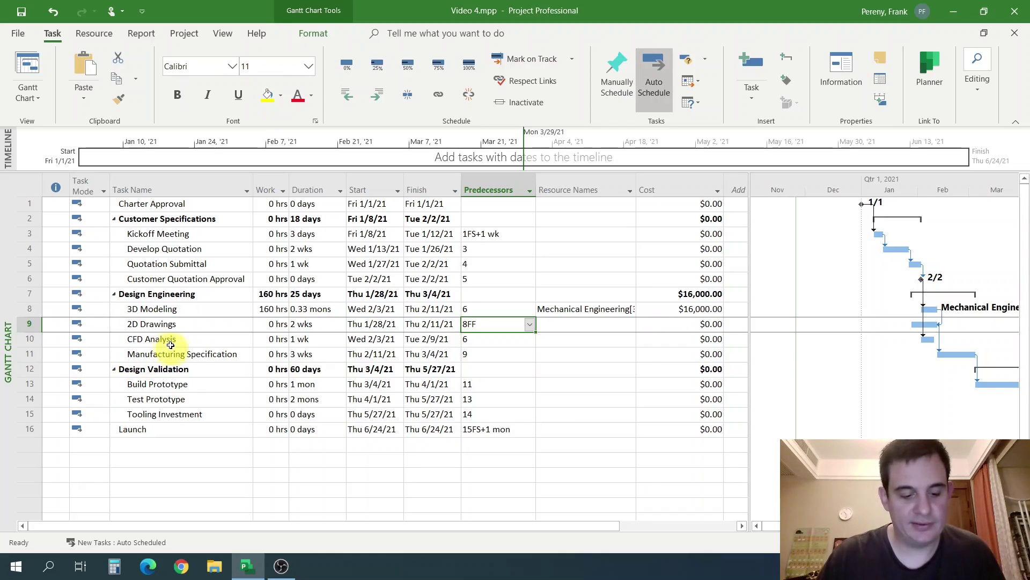
key(ctrl+z)
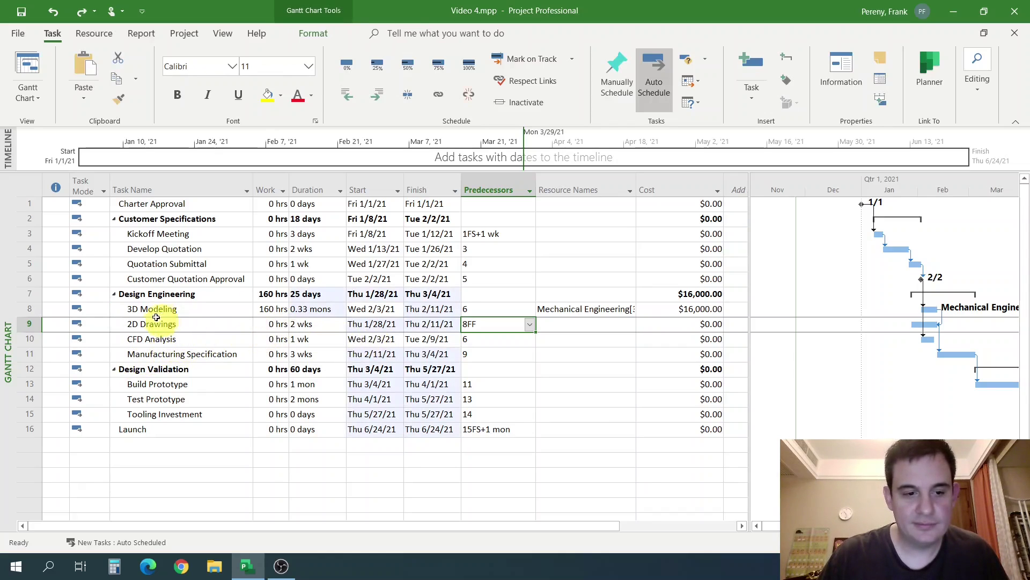
key(ctrl+z)
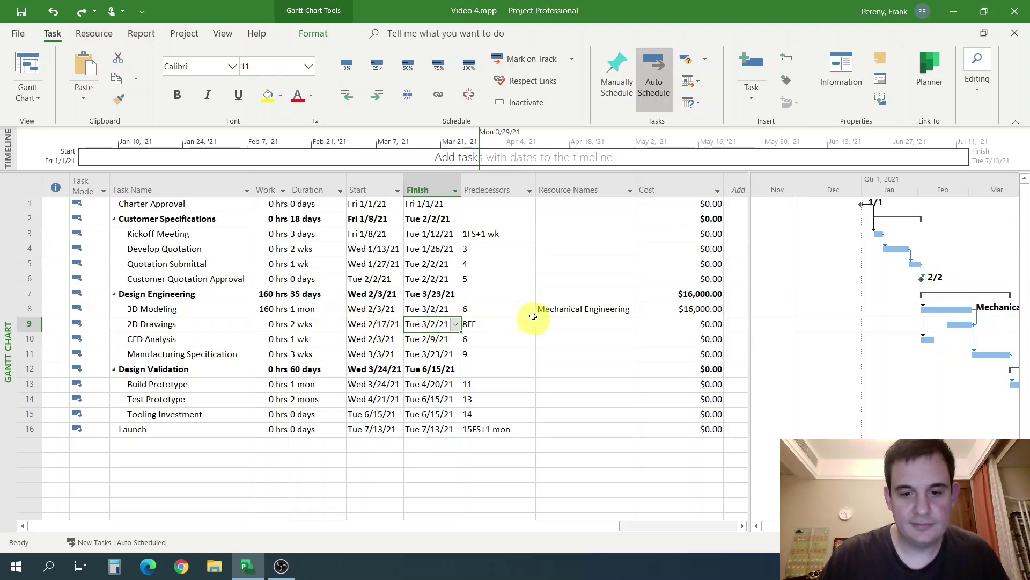
Give 3D Modeling 3 units of Mechanical Engineering, keeping 1 mon so work rises to 480 hrs.
double_click(364, 310)
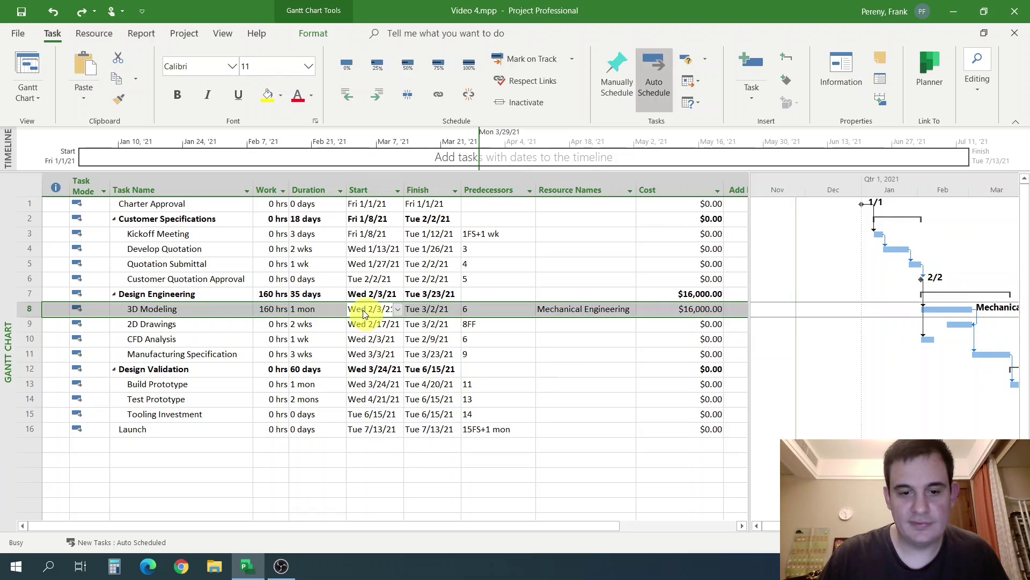
click(563, 230)
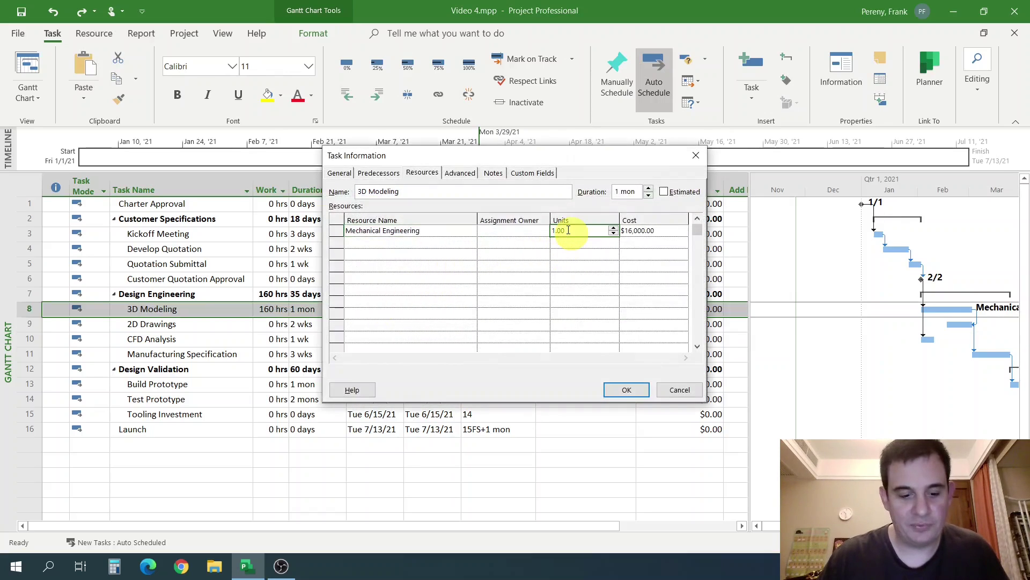
text(3)
key(Return)
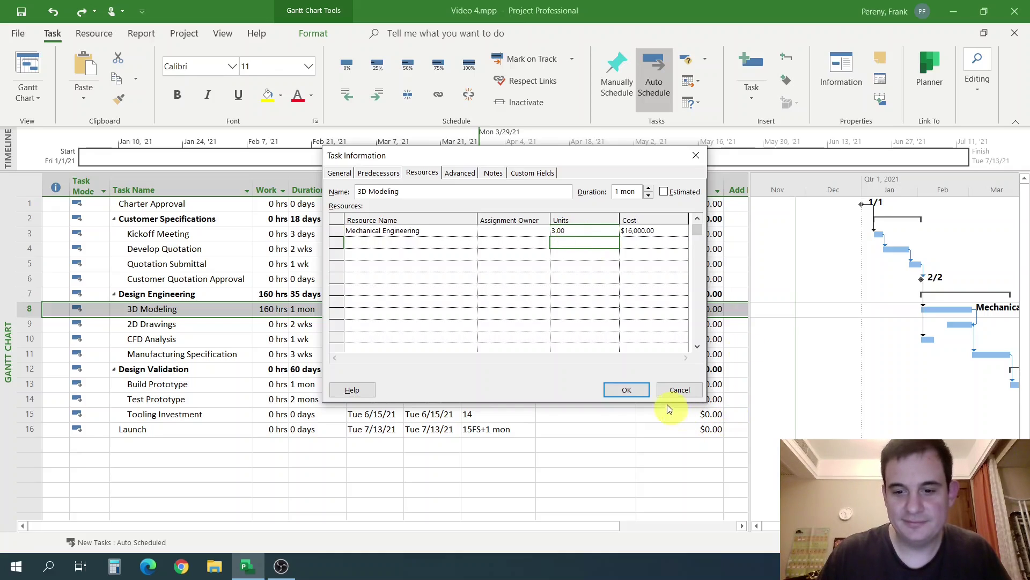
click(644, 390)
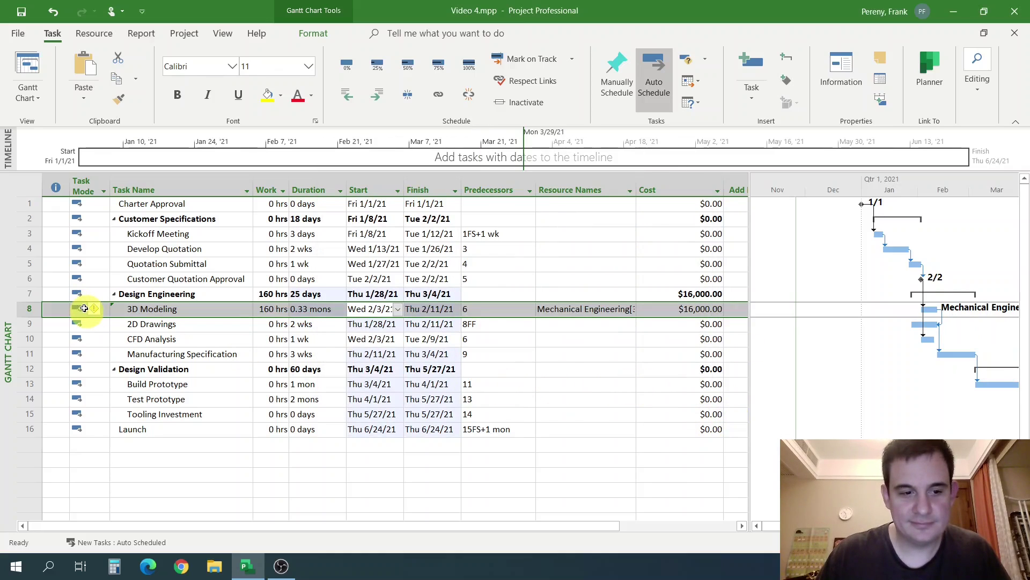
mouse_move(95, 312)
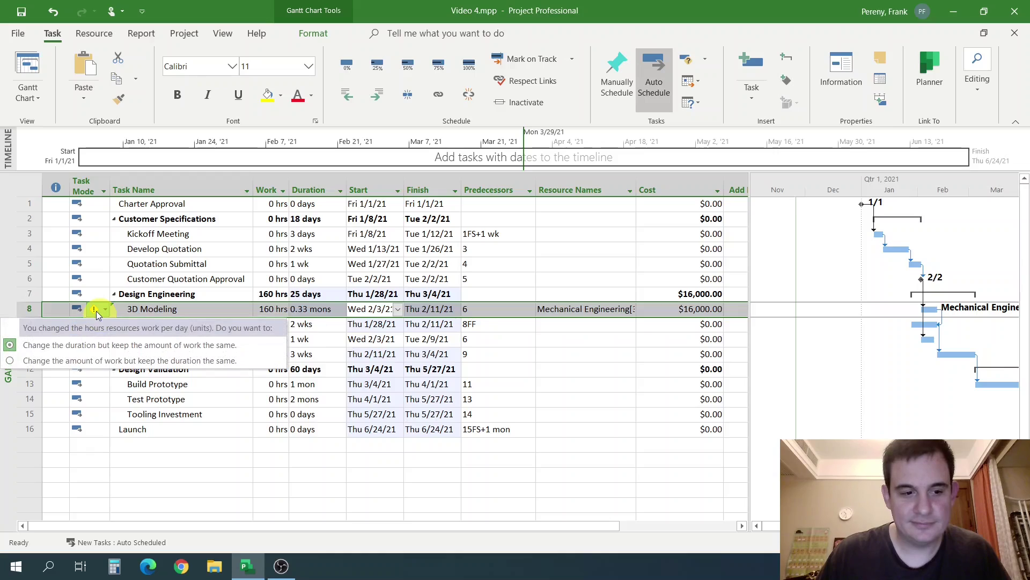
click(79, 363)
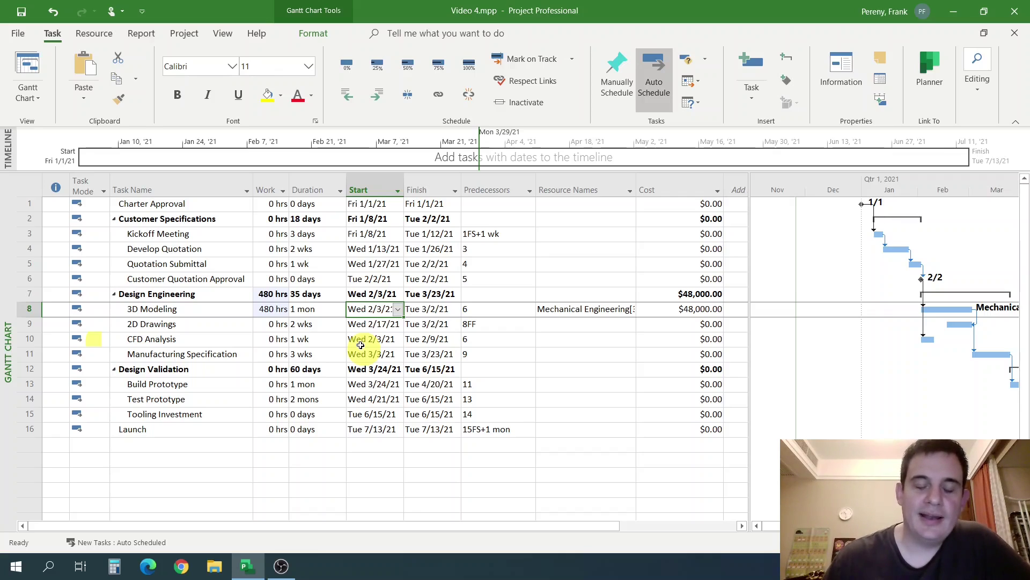
Check 3D Modeling's 1 mon duration, 480 hrs work and $48,000 cost, then open the Resource Sheet.
click(314, 310)
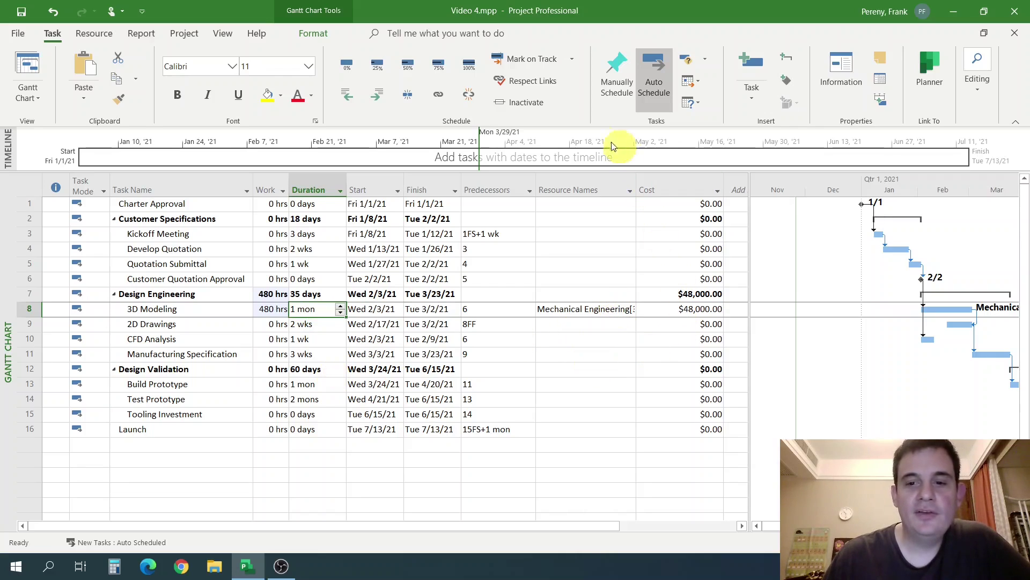
click(268, 310)
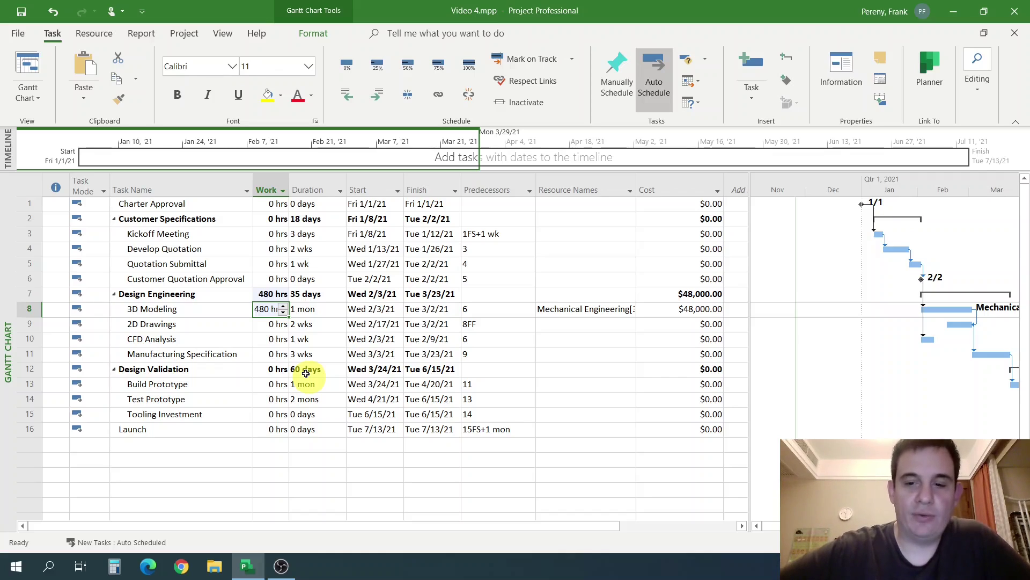
click(509, 341)
click(662, 309)
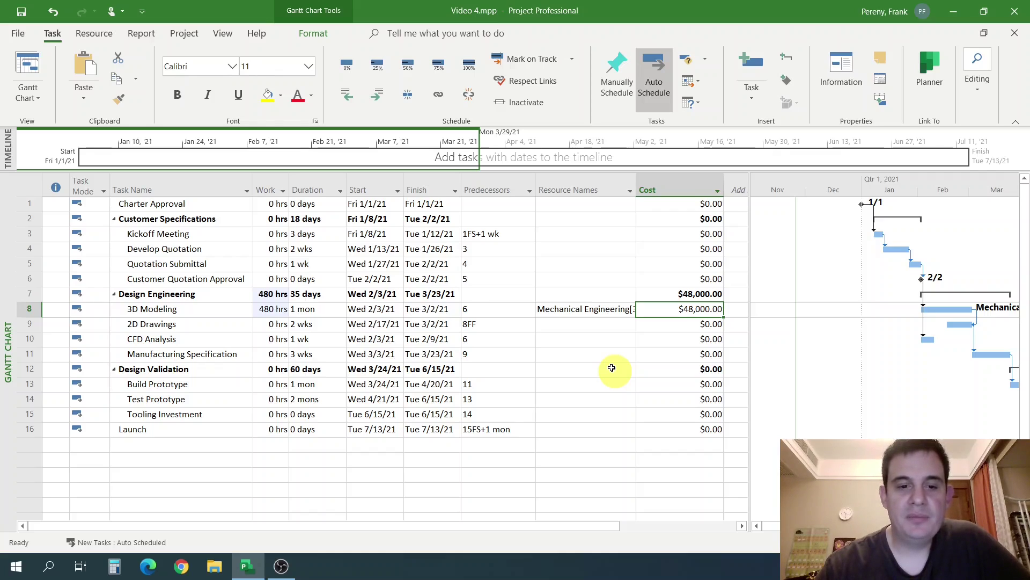
click(272, 310)
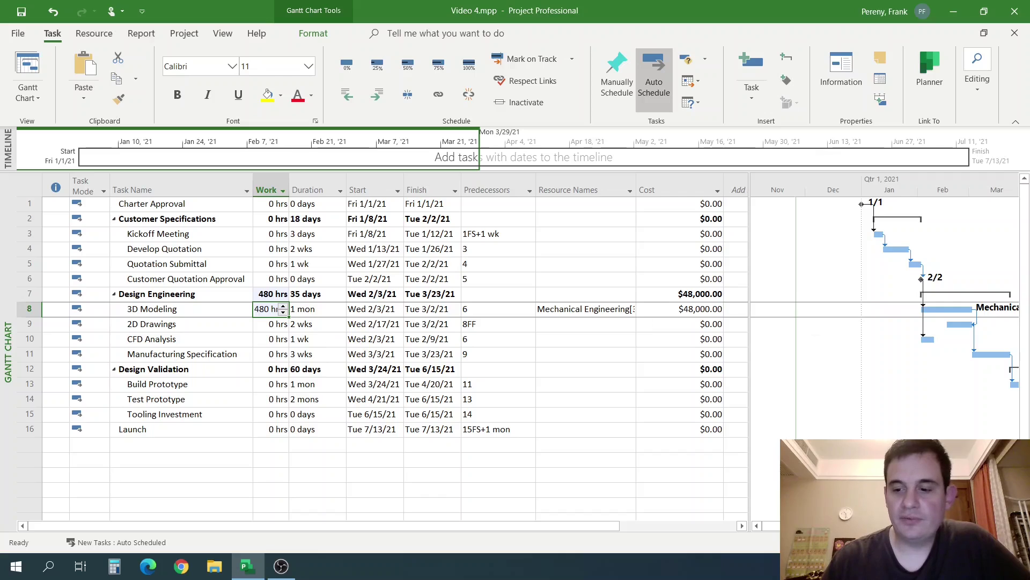
click(875, 542)
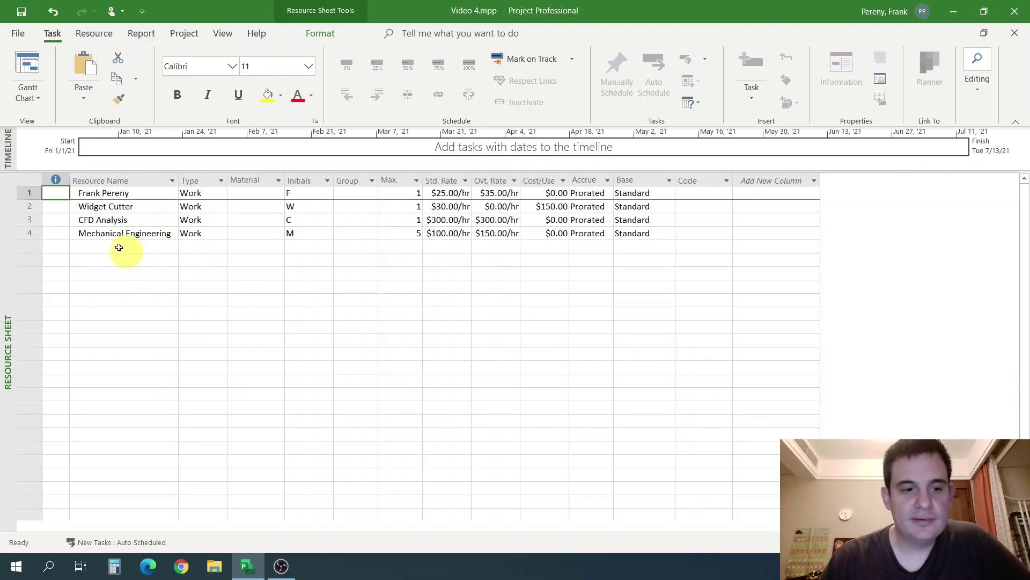
Confirm Mechanical Engineering's maximum of 5 units and return to the Gantt Chart.
click(24, 231)
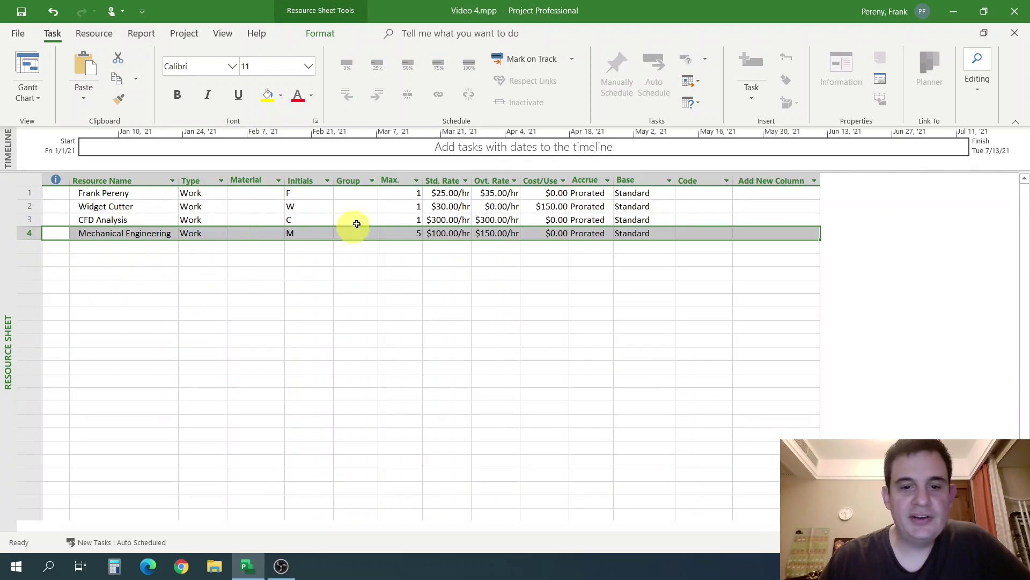
click(409, 232)
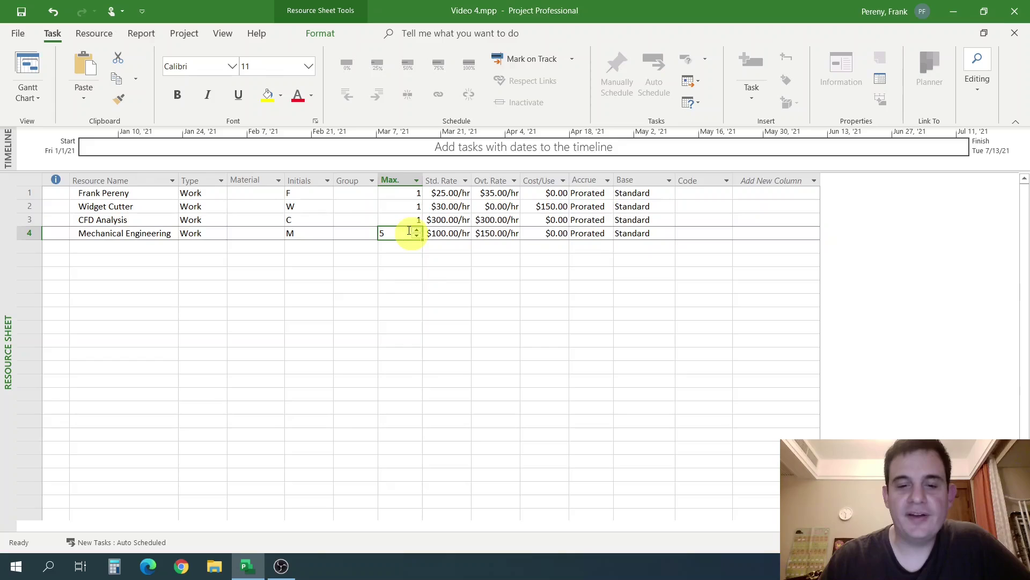
click(422, 299)
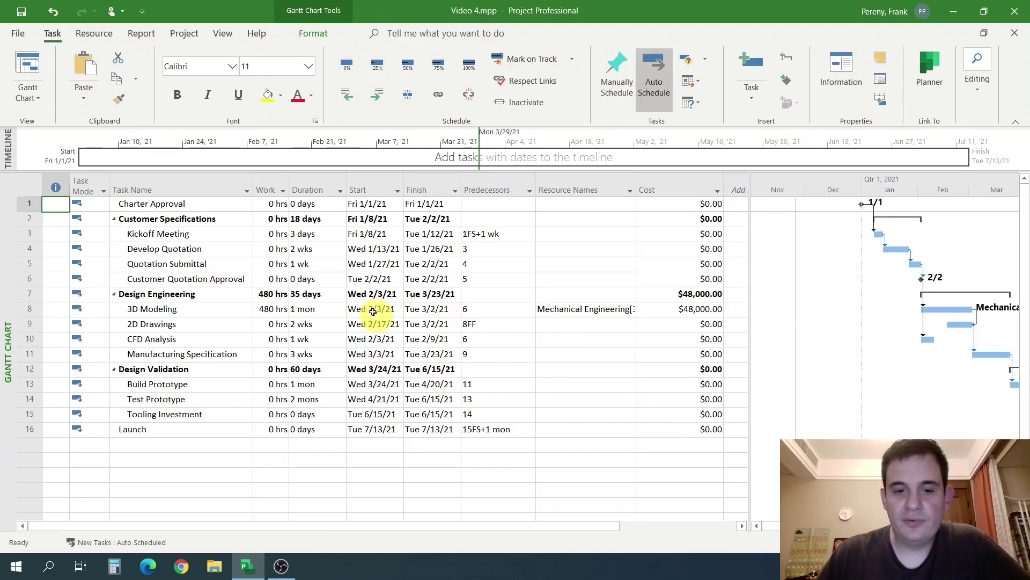
Raise Mechanical Engineering on 3D Modeling to 6 units in Task Information.
double_click(373, 310)
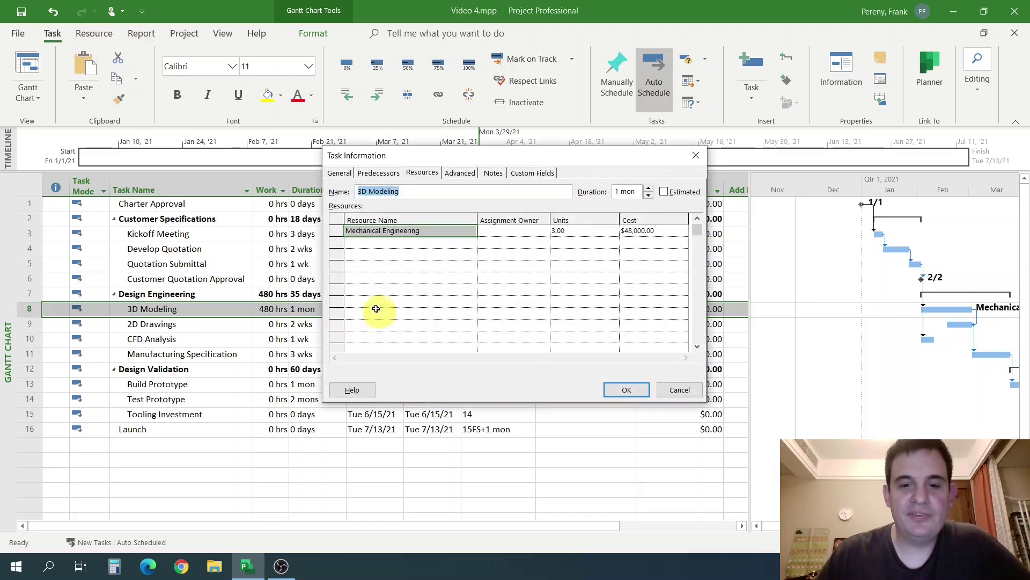
click(562, 231)
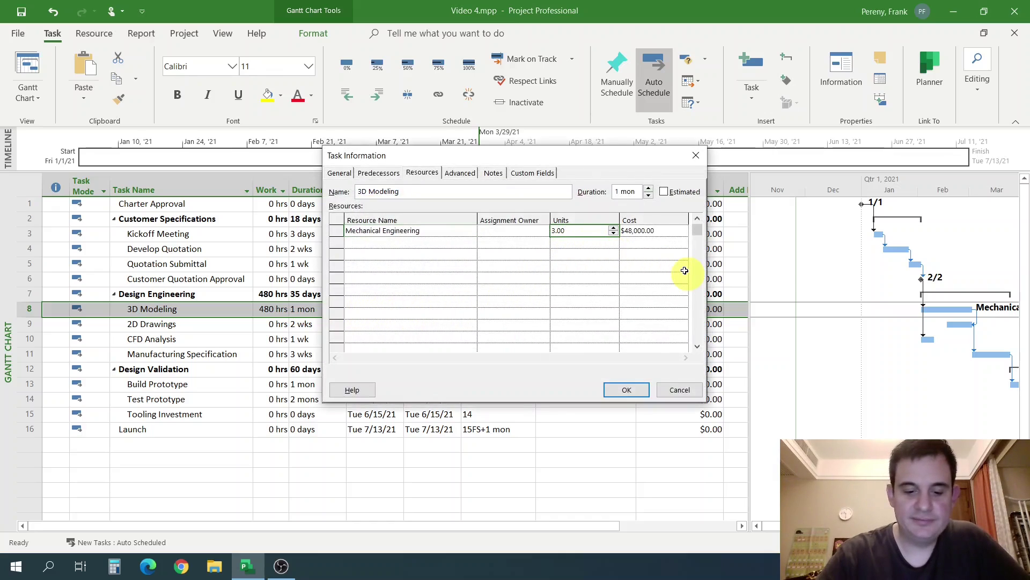
text(6)
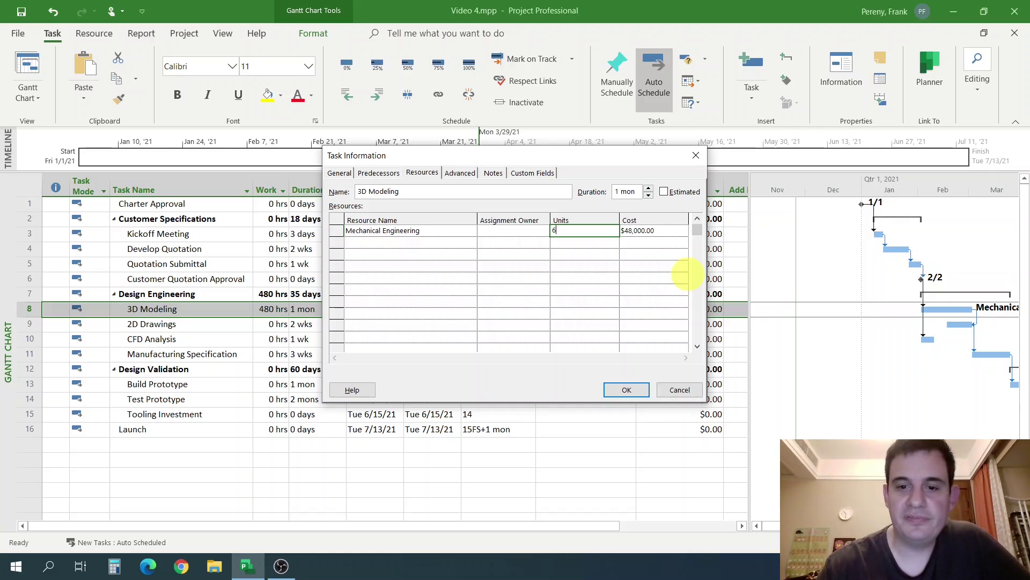
key(Return)
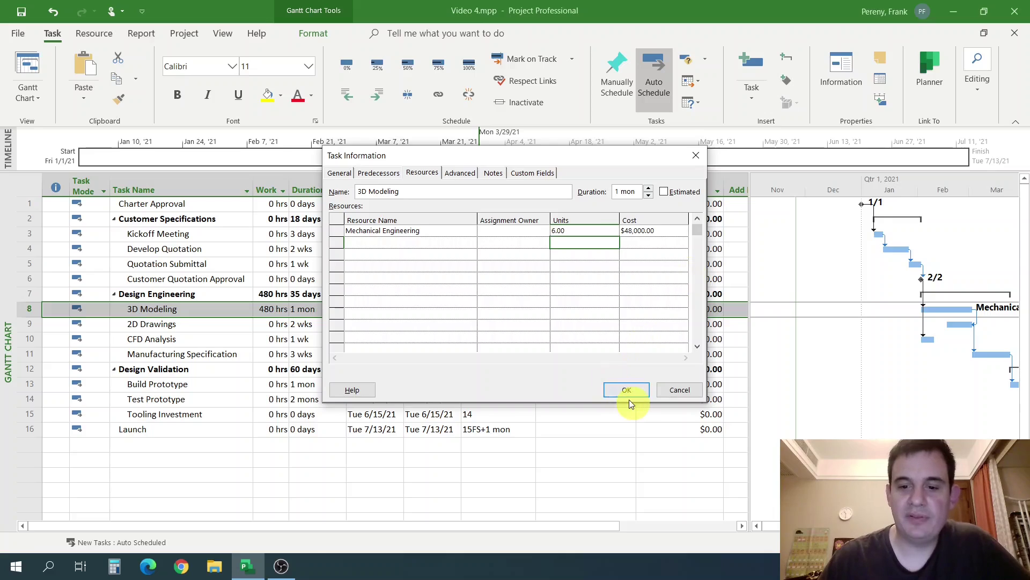
click(633, 389)
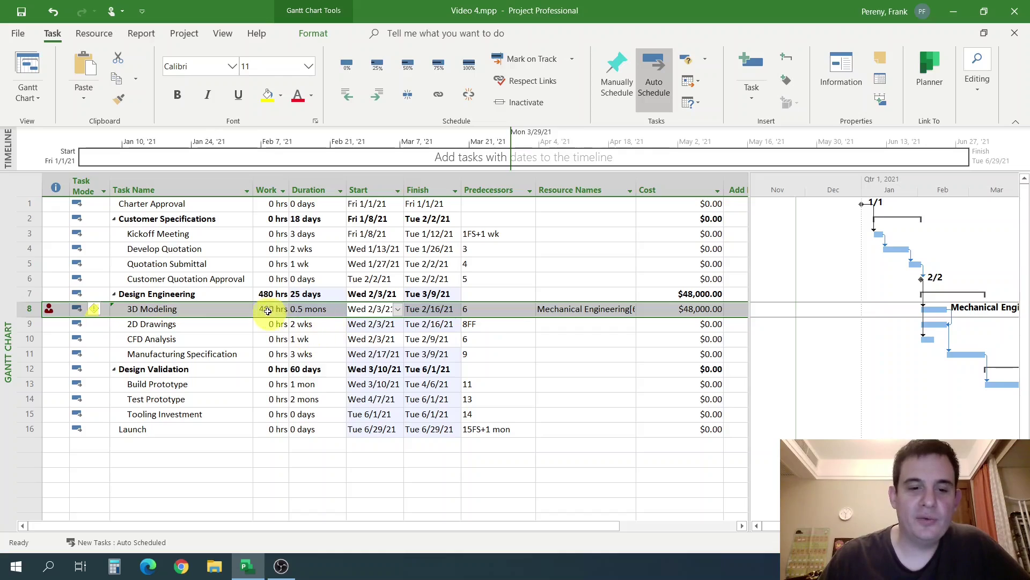
click(561, 340)
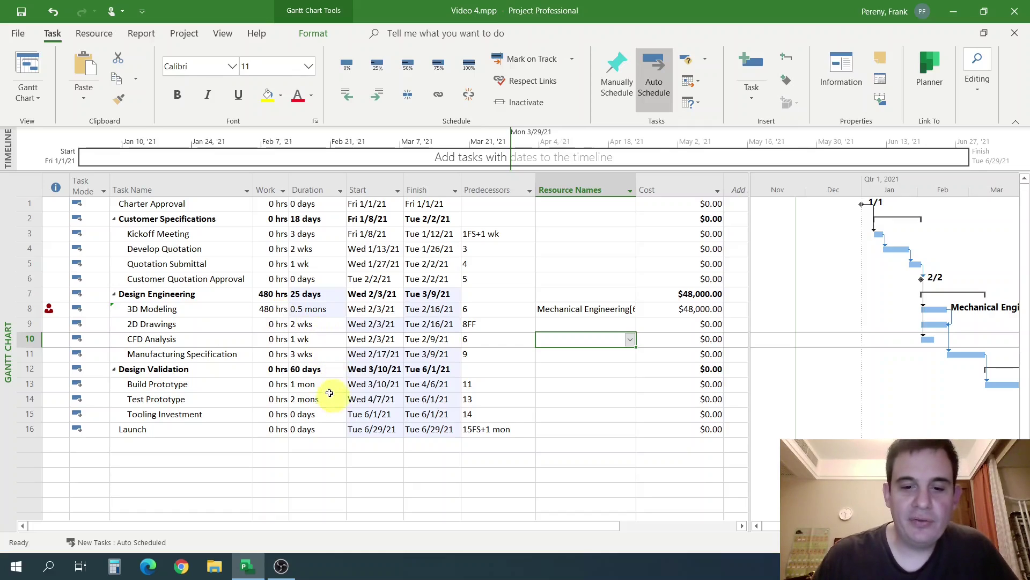
mouse_move(50, 309)
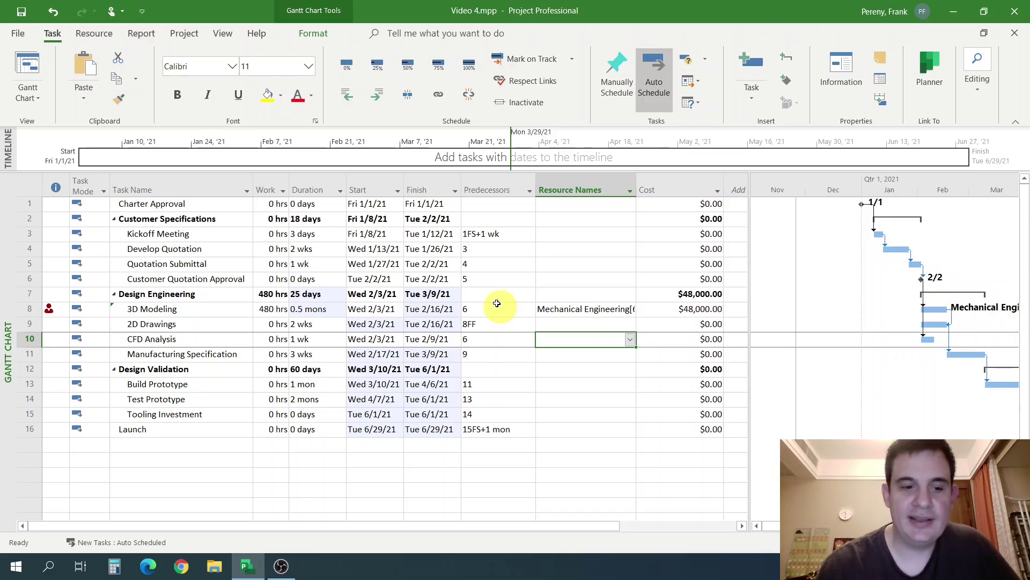
Try Reduce Work on overallocated 3D Modeling, dropping work to 400 hrs, then undo it.
click(50, 309)
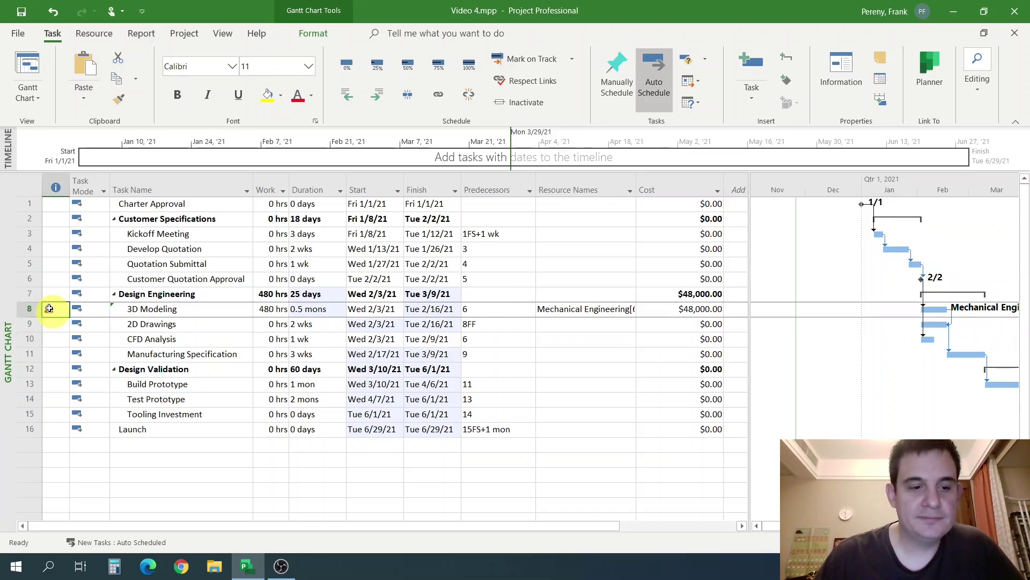
right_click(49, 308)
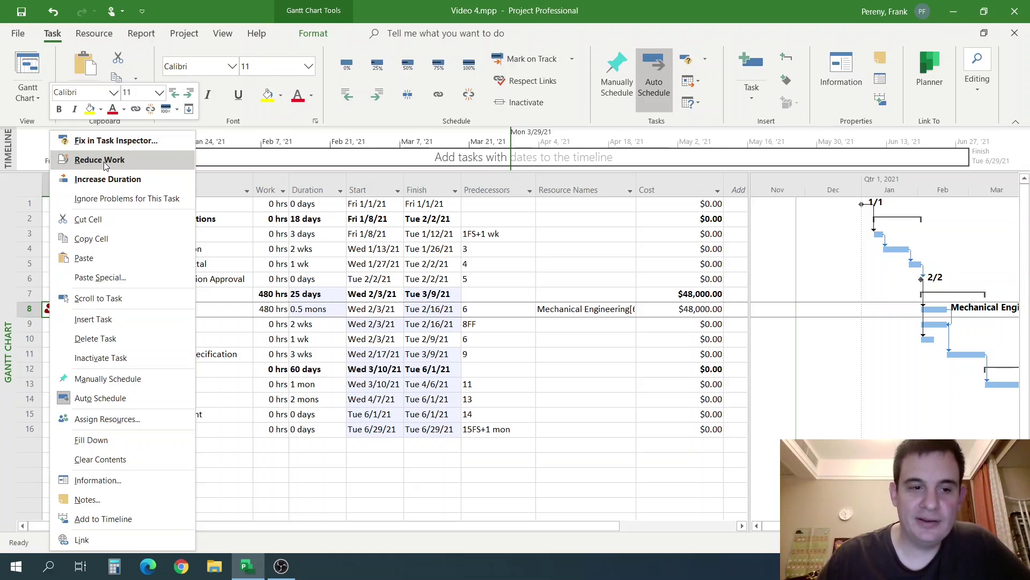
click(104, 162)
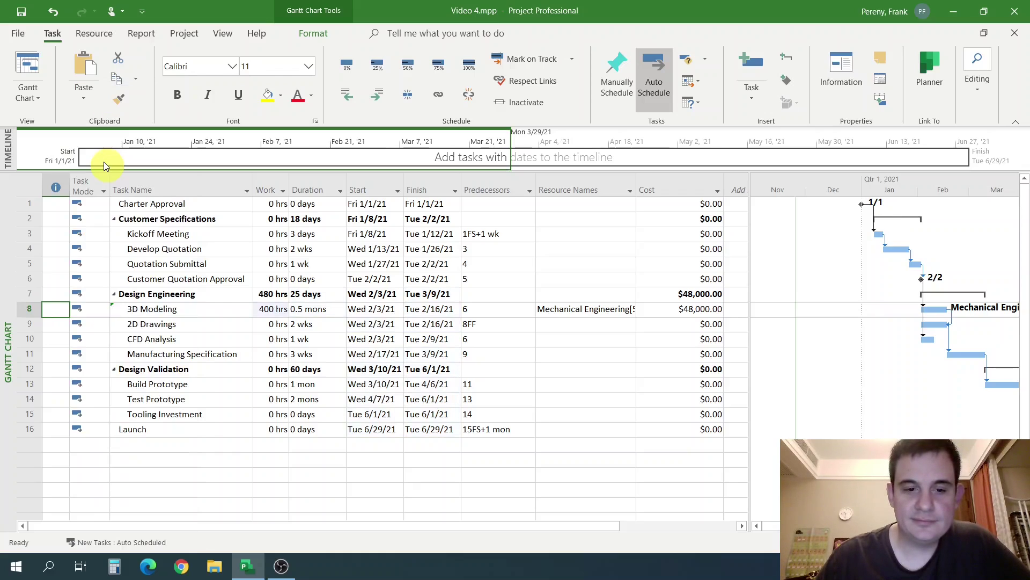
click(275, 321)
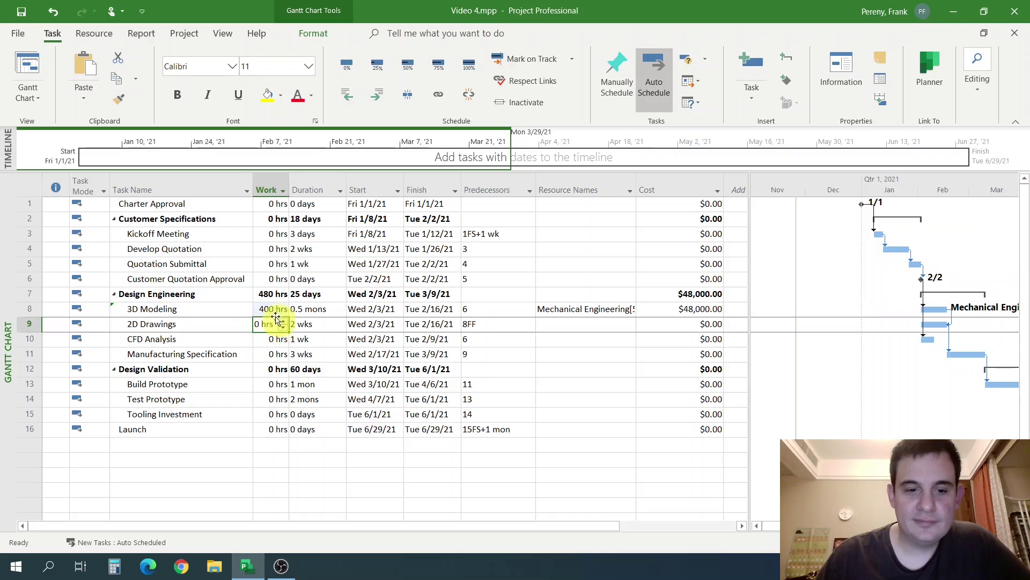
click(275, 311)
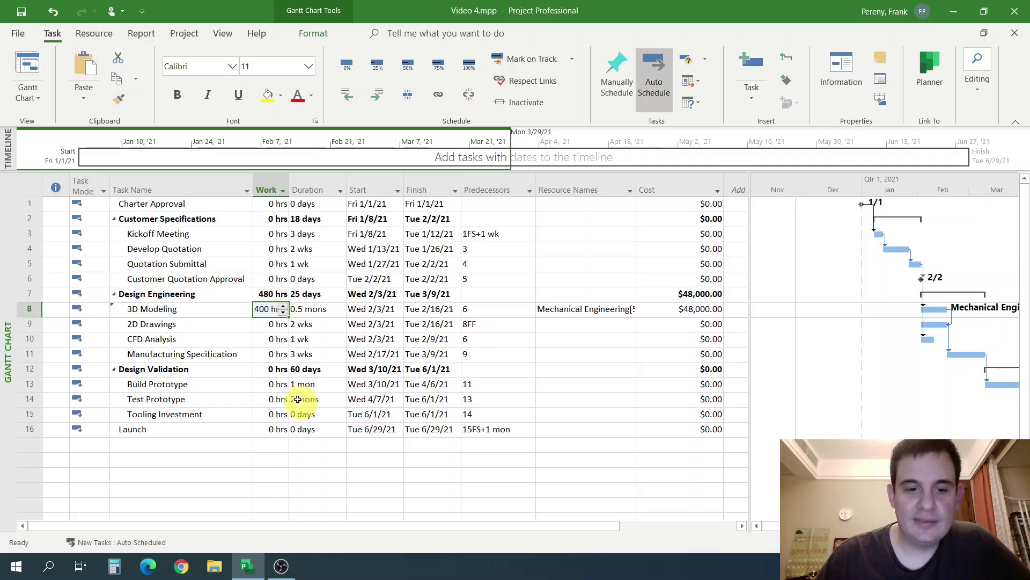
click(269, 325)
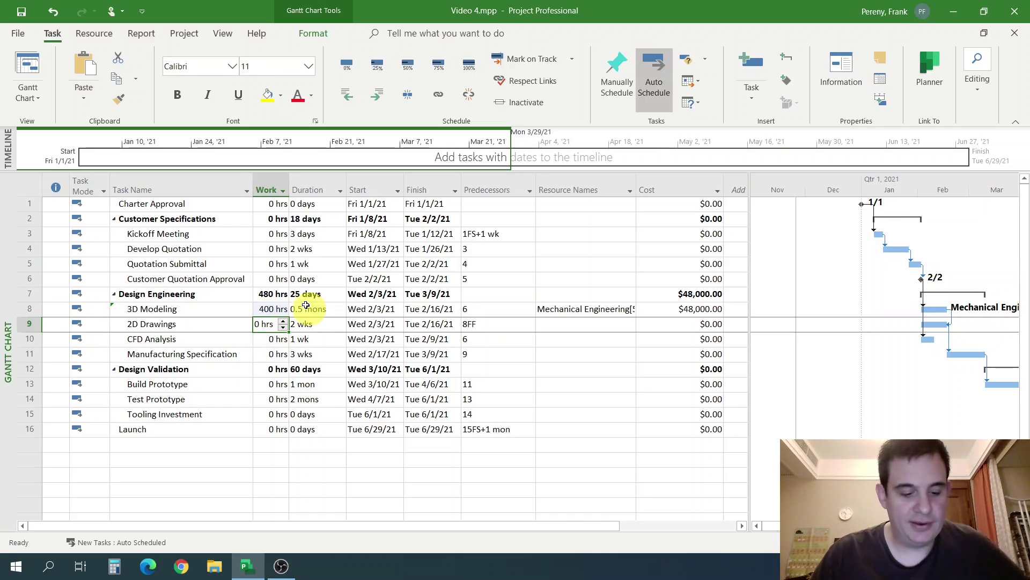
key(ctrl+z)
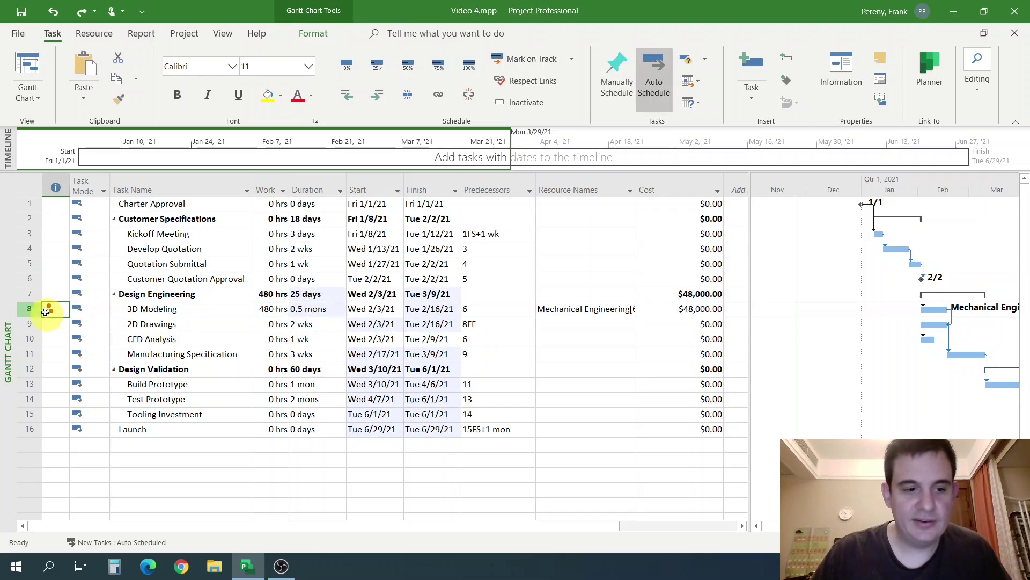
Fix the overallocation with Increase Duration, making 3D Modeling 0.6 mons at 5 units.
right_click(49, 310)
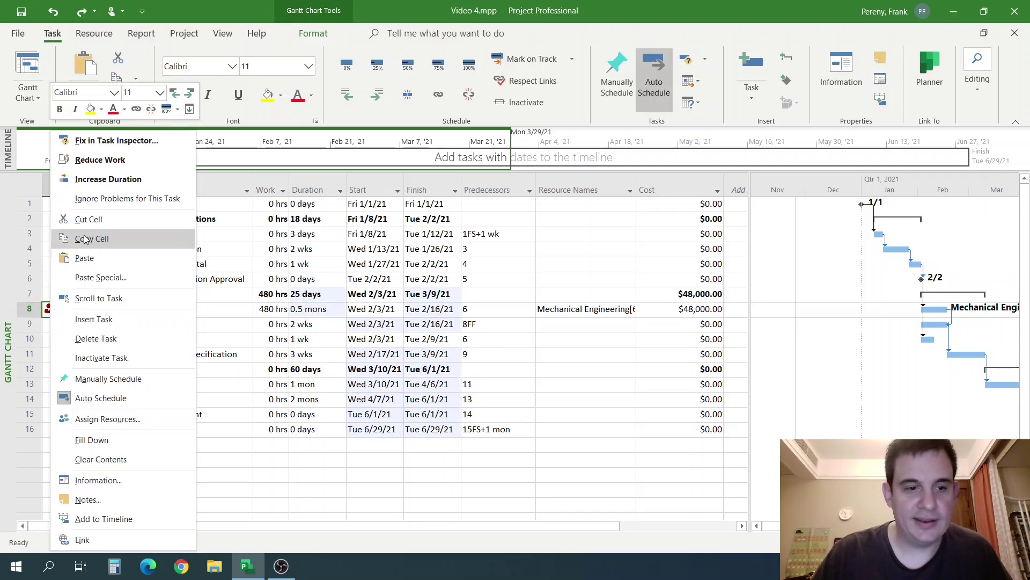
click(135, 182)
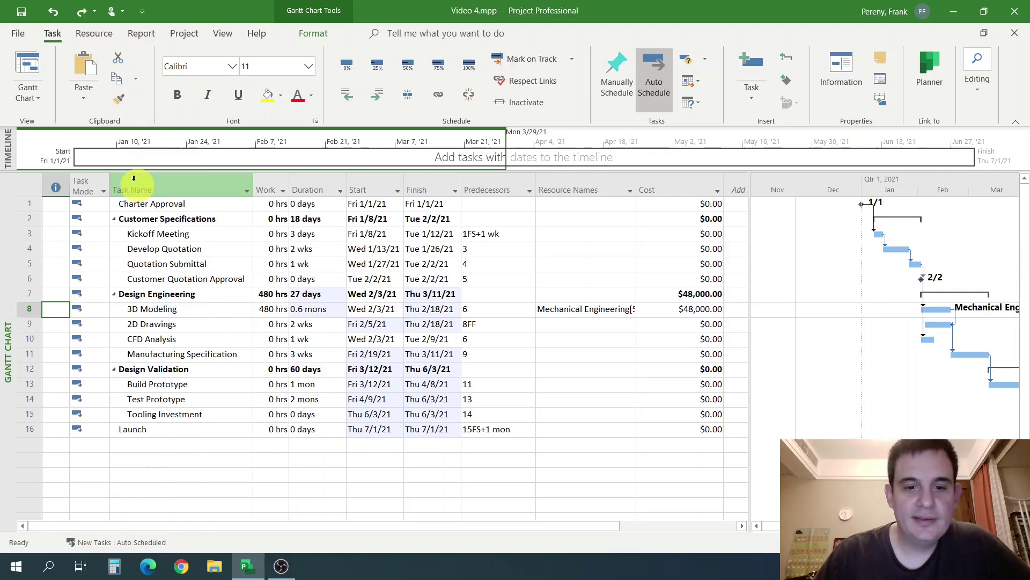
click(473, 354)
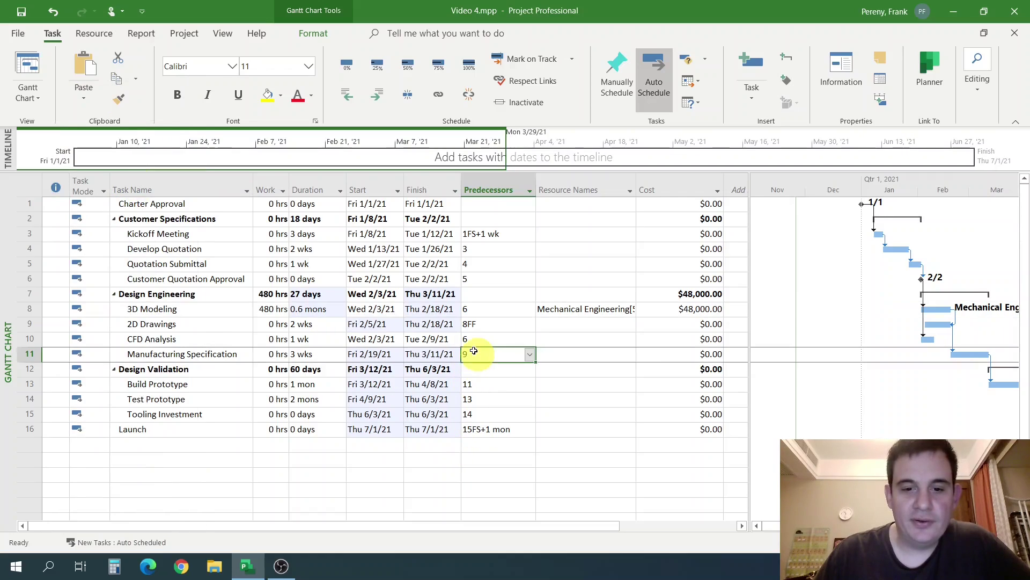
click(331, 310)
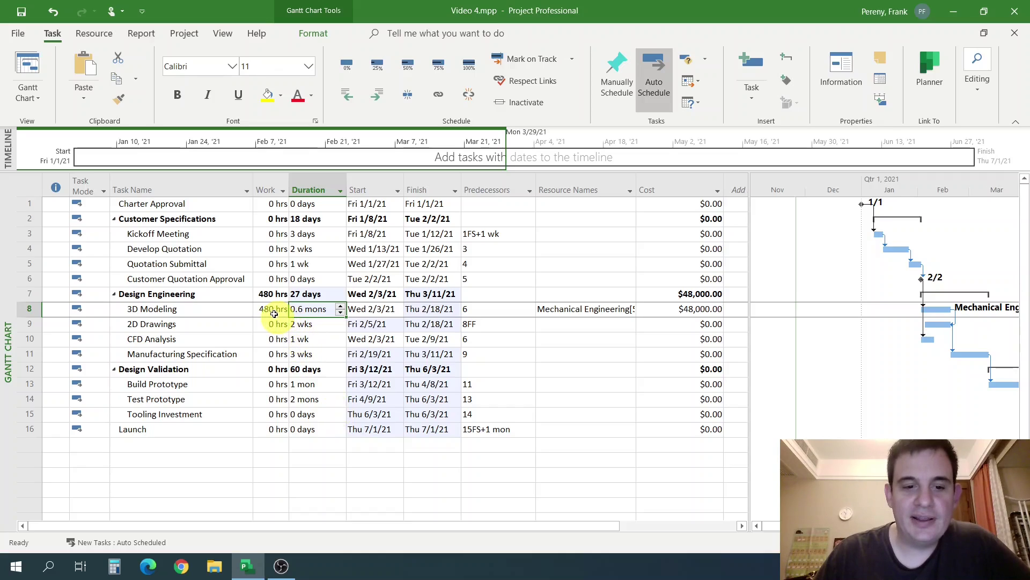
click(315, 325)
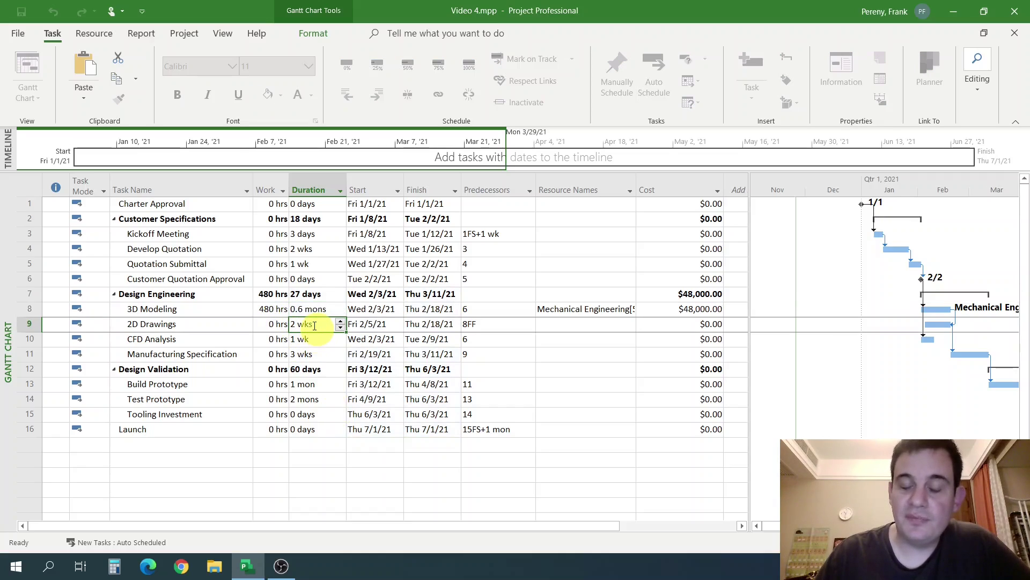
click(315, 308)
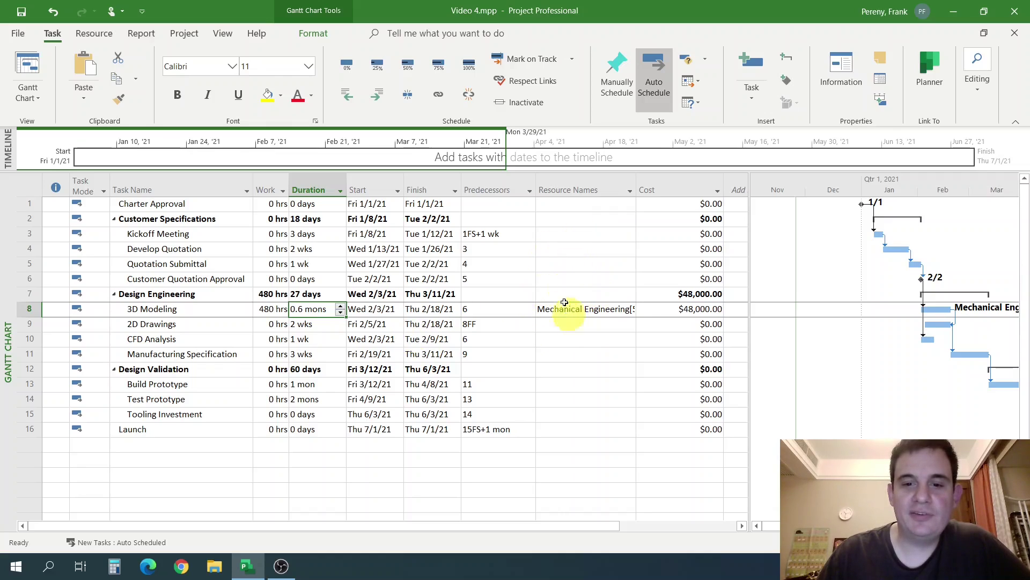
click(633, 183)
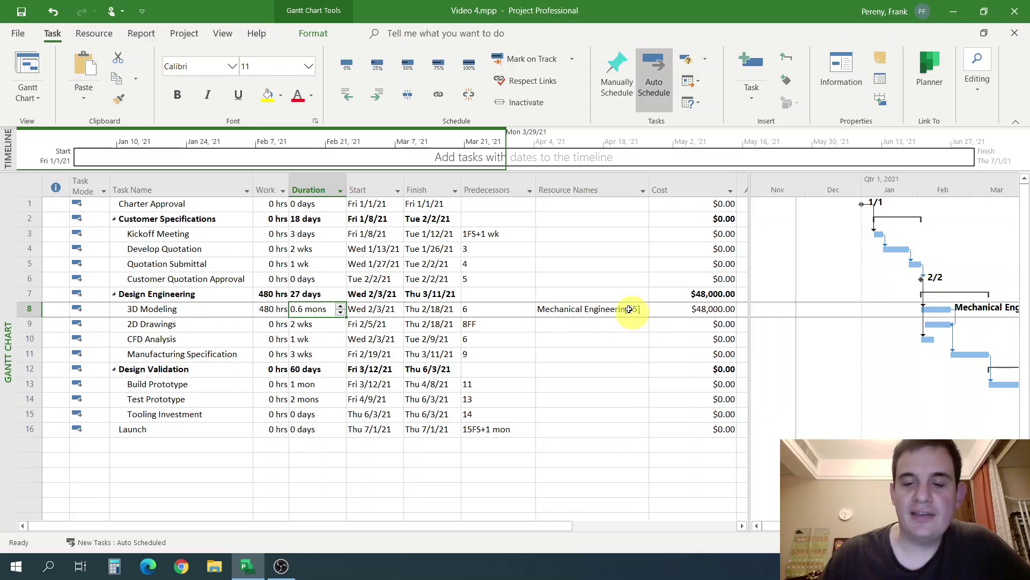
click(369, 309)
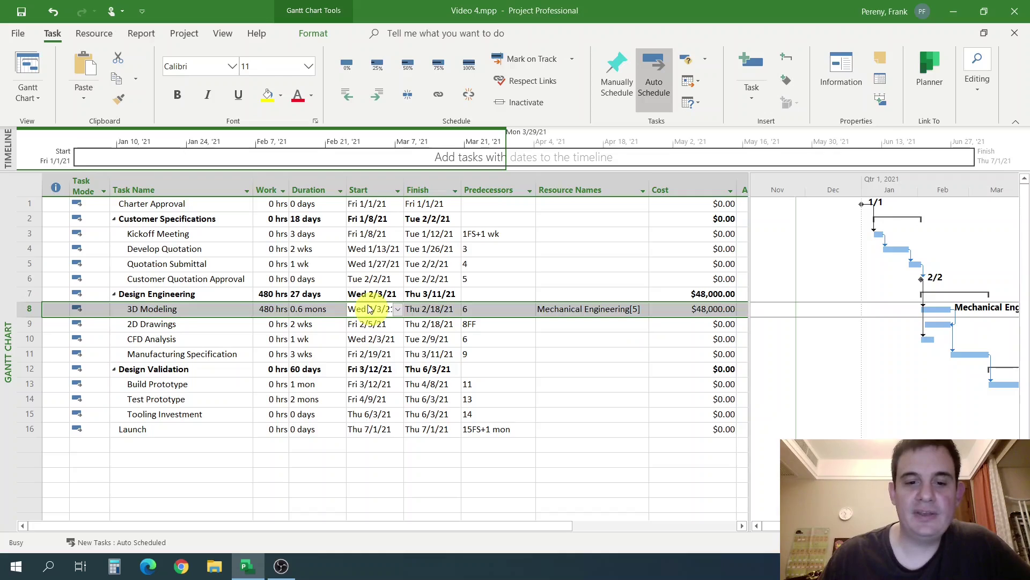
Verify in Task Information that Mechanical Engineering is assigned to 3D Modeling at 5 units.
double_click(370, 309)
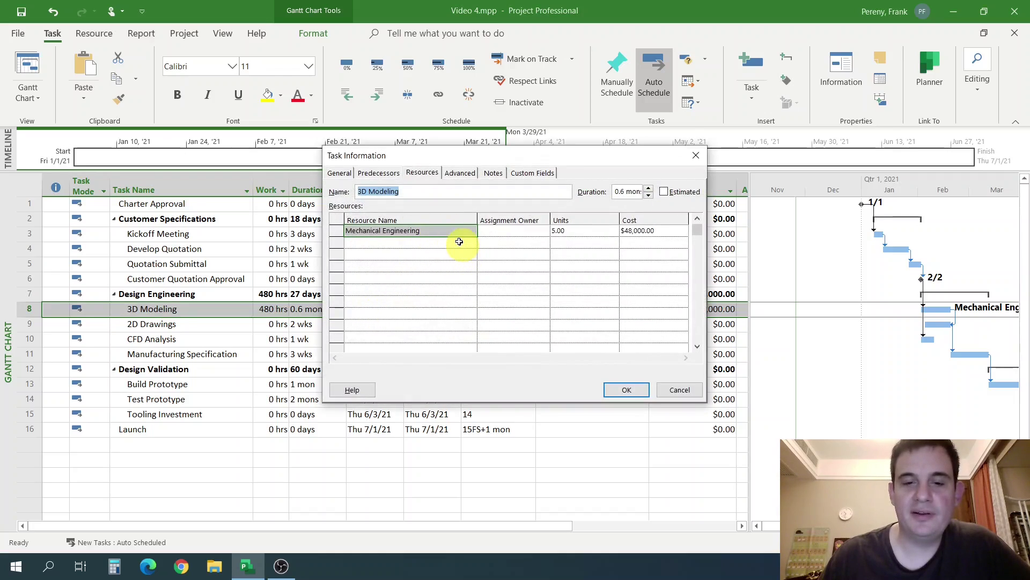
click(571, 231)
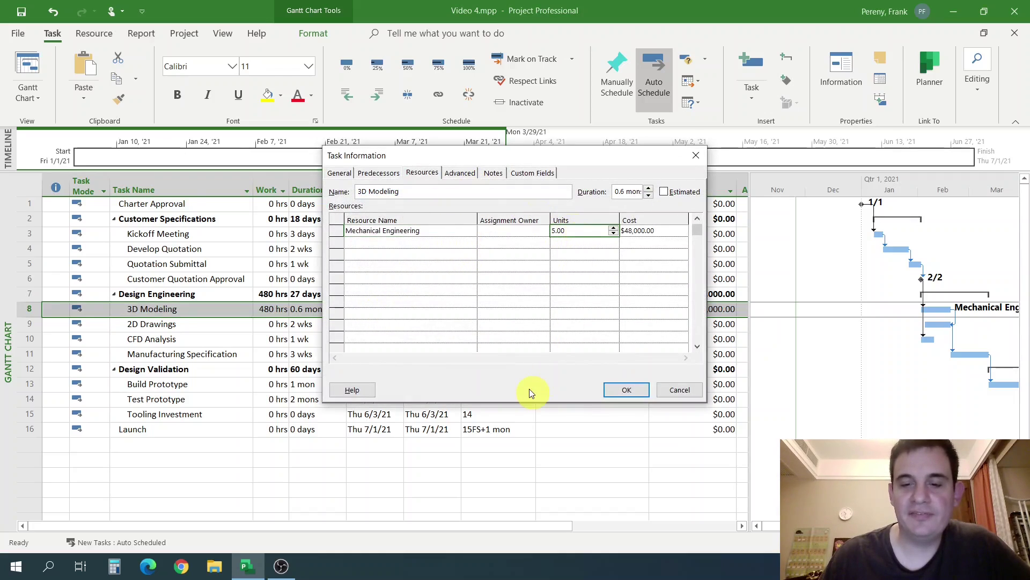
click(665, 393)
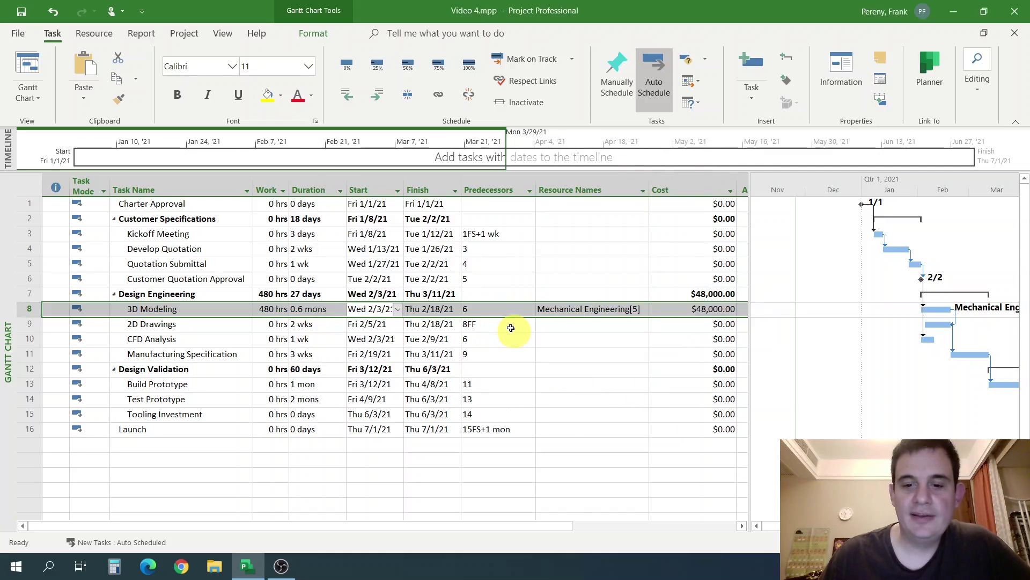
click(510, 328)
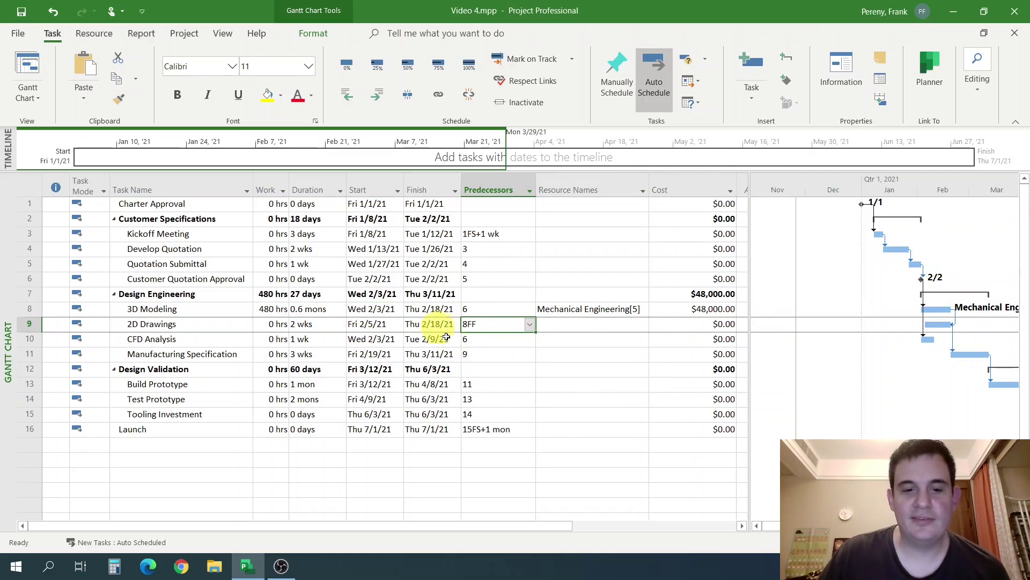
click(322, 309)
click(269, 323)
click(318, 314)
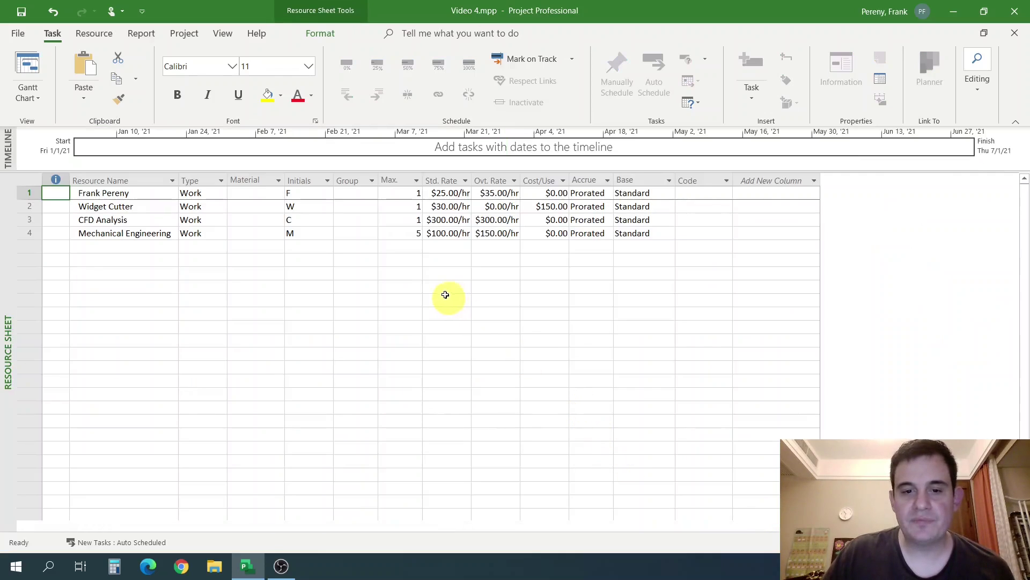
Lower Mechanical Engineering's Max. units to 4 and return to the Gantt Chart.
click(414, 237)
text(5)
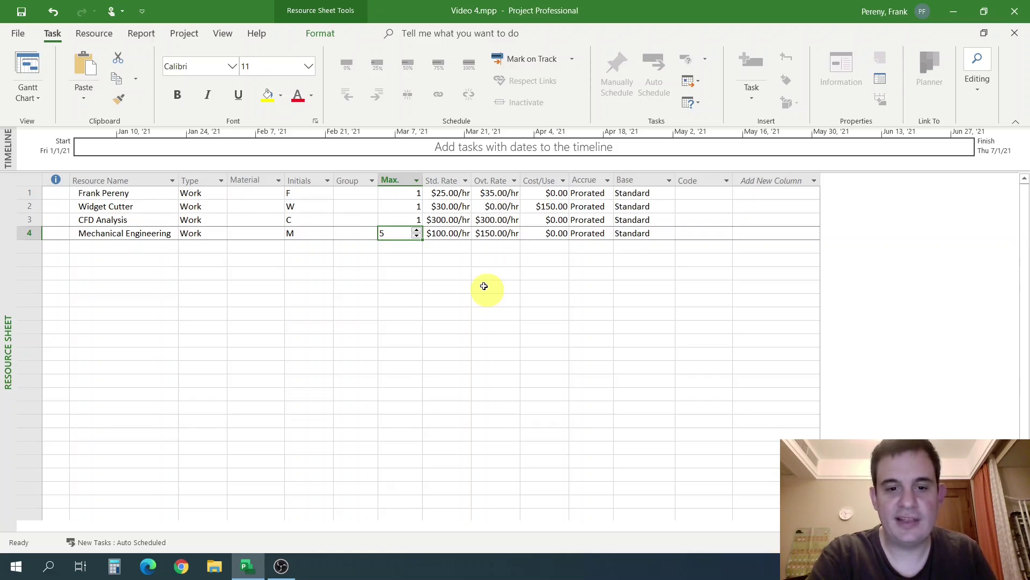
text(4)
key(Return)
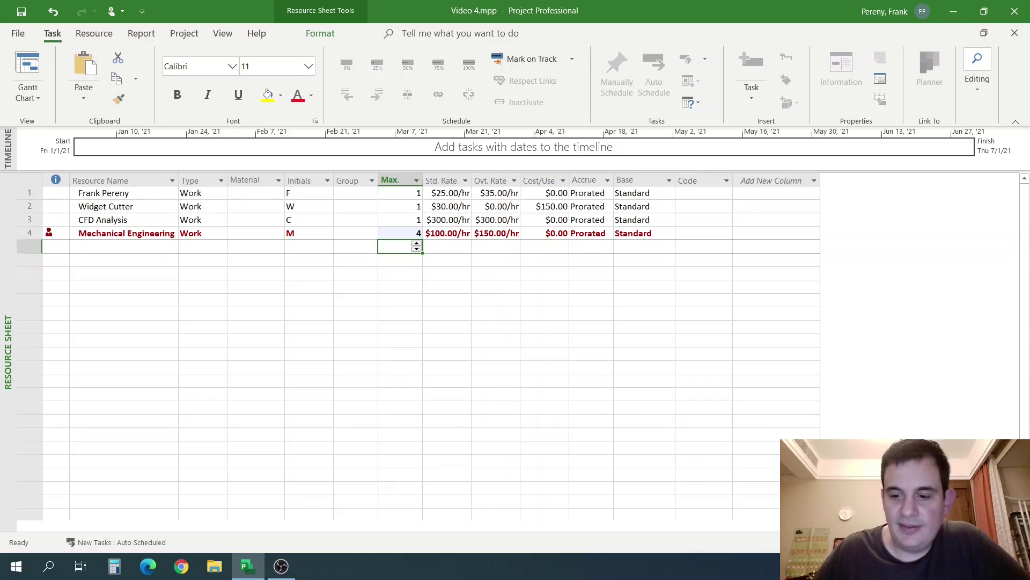
click(824, 542)
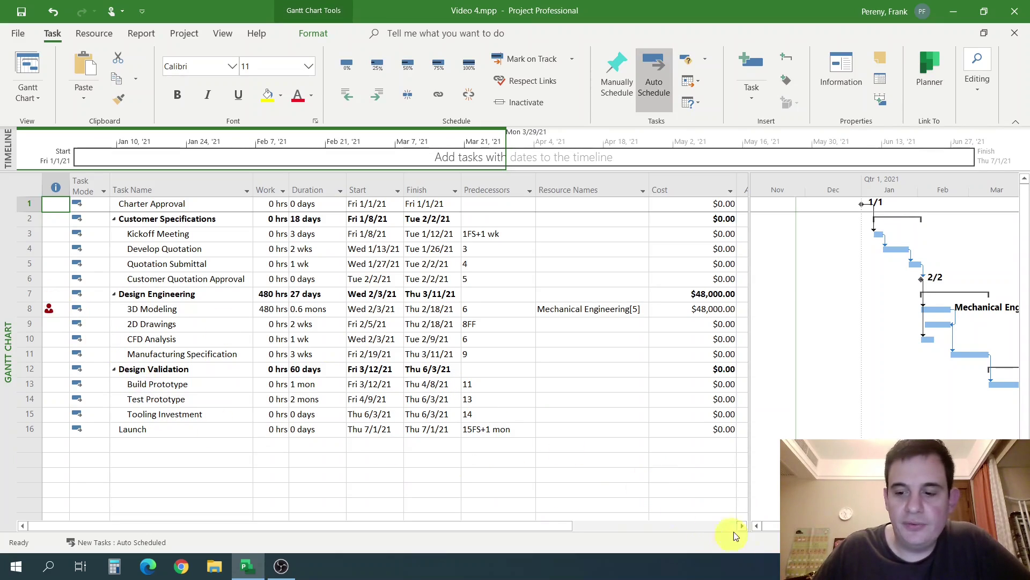
Look over Mechanical Engineering's row in the Resource Sheet, then check 3D Modeling's assignment in the Gantt Chart.
click(880, 542)
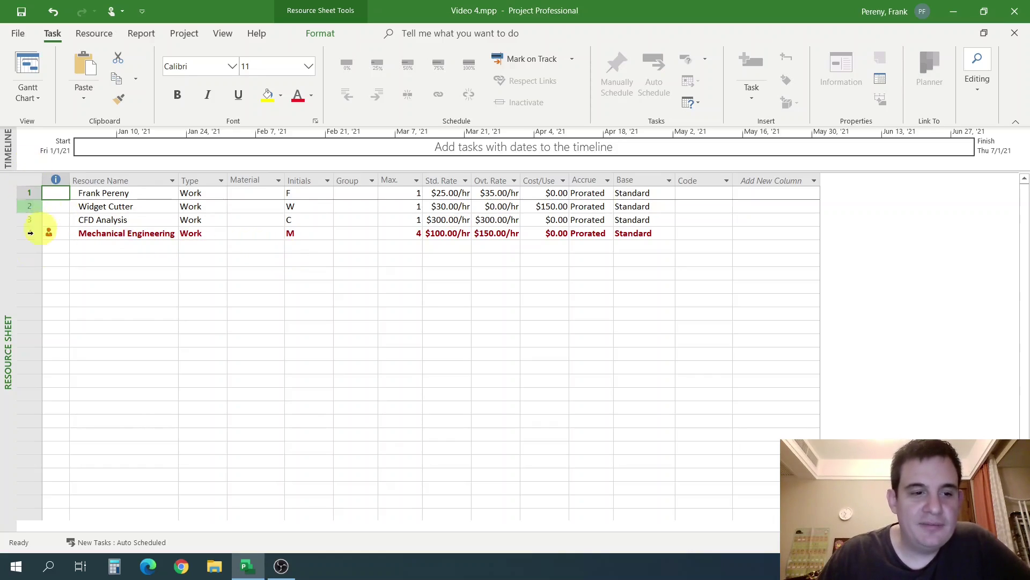
click(26, 234)
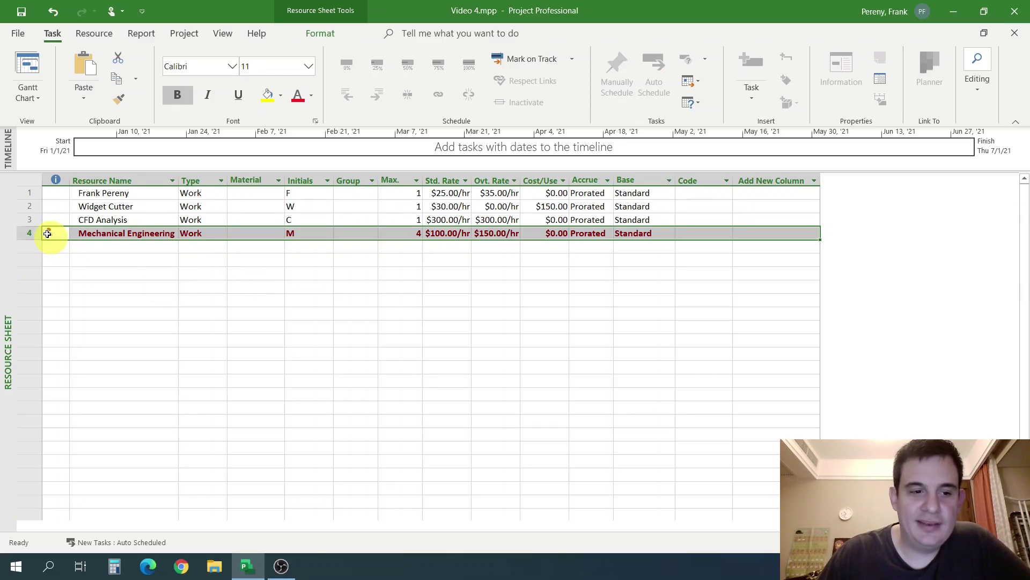
mouse_move(47, 234)
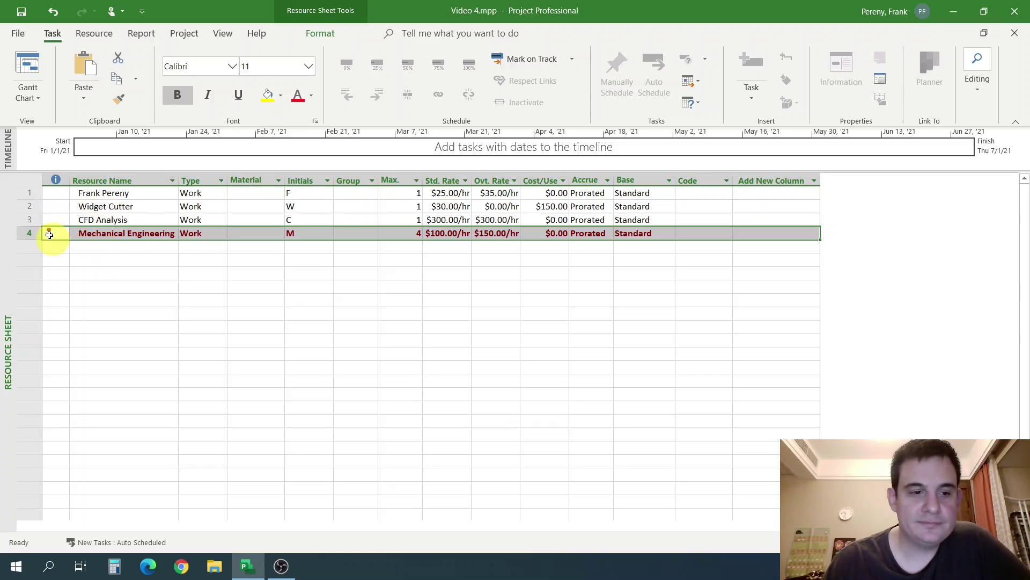
right_click(48, 236)
click(240, 284)
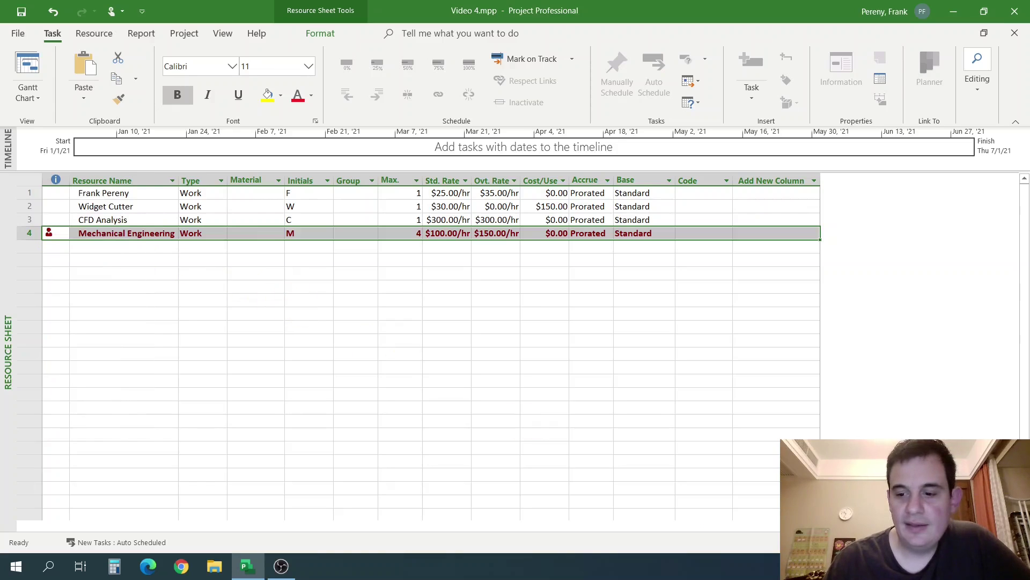
click(792, 542)
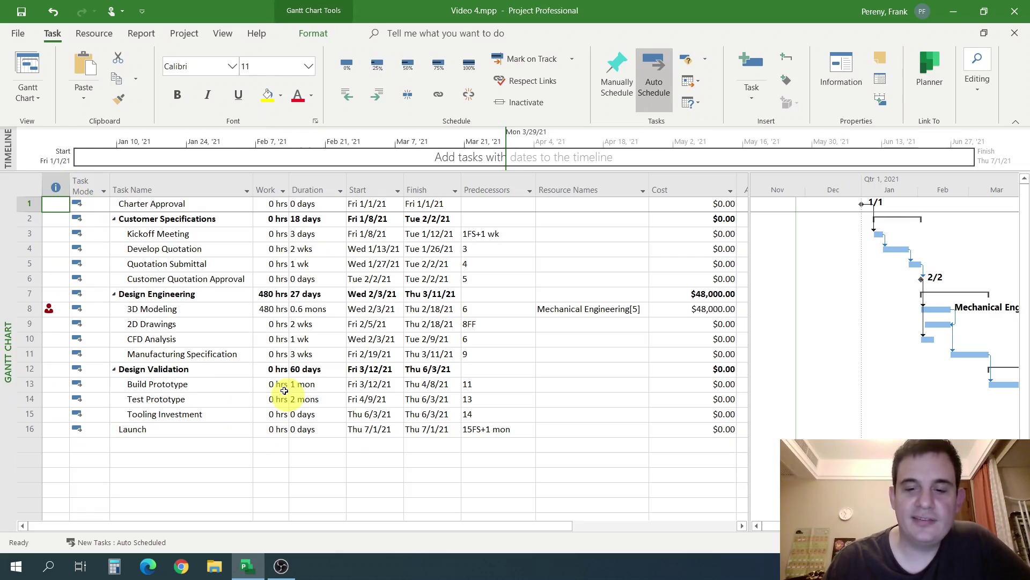
click(558, 311)
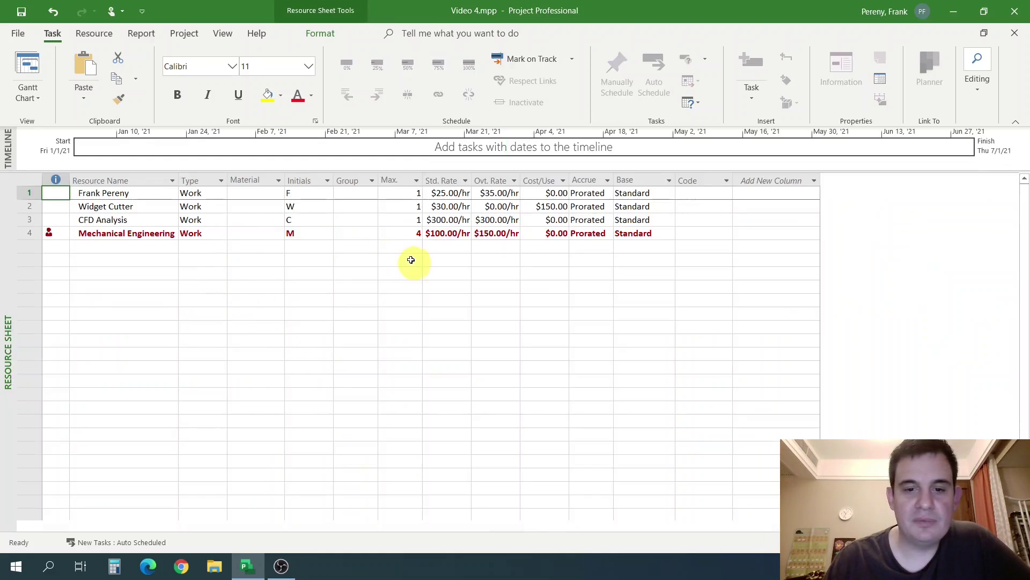
Change Mechanical Engineering's maximum units to 5.
click(408, 237)
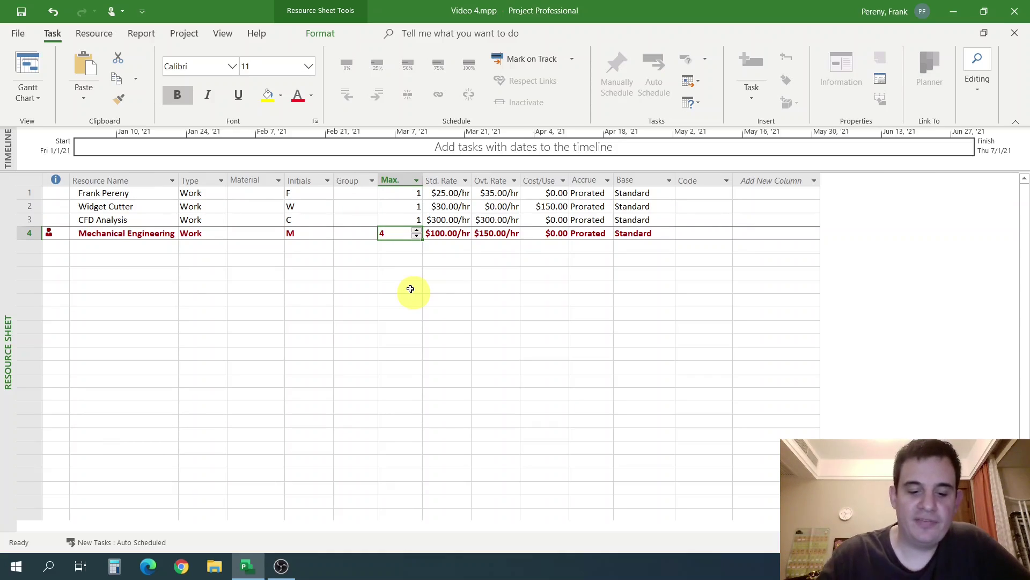
key(BackSpace)
text(5)
key(Return)
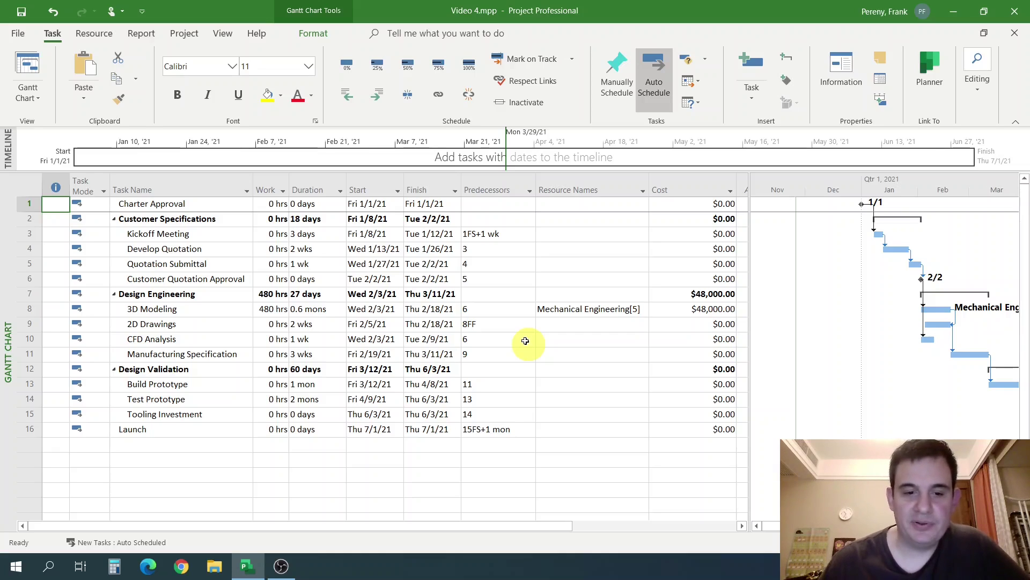
Replace 2D Drawings' 8FF predecessor with task 6 and compare the neighbouring tasks' predecessors.
drag(469, 310, 485, 323)
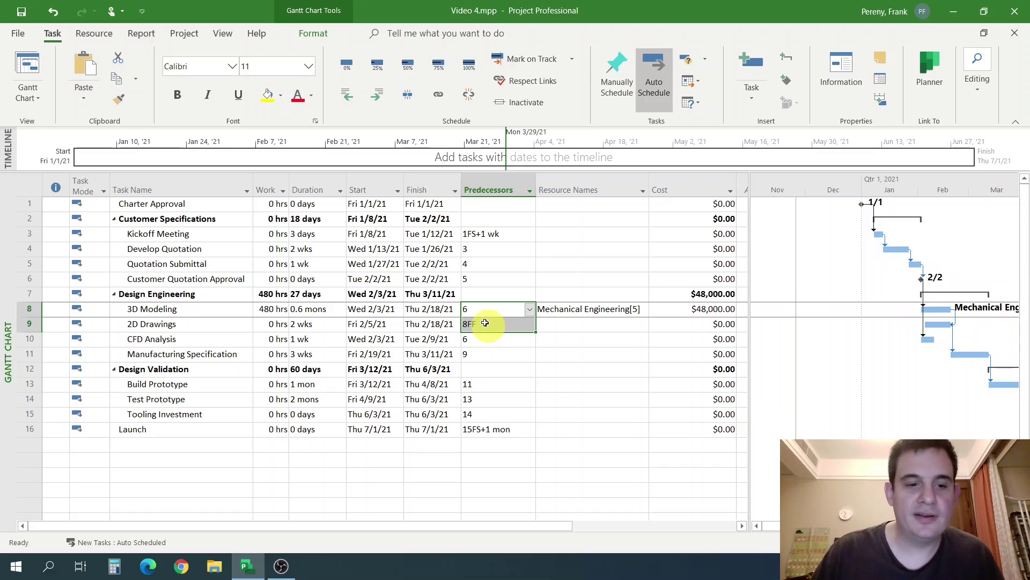
click(485, 323)
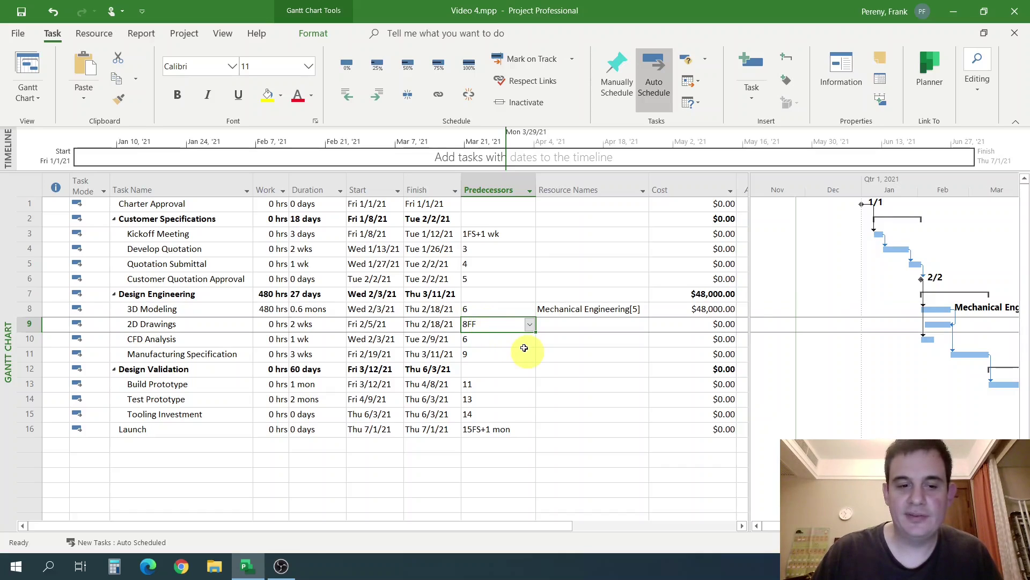
key(Delete)
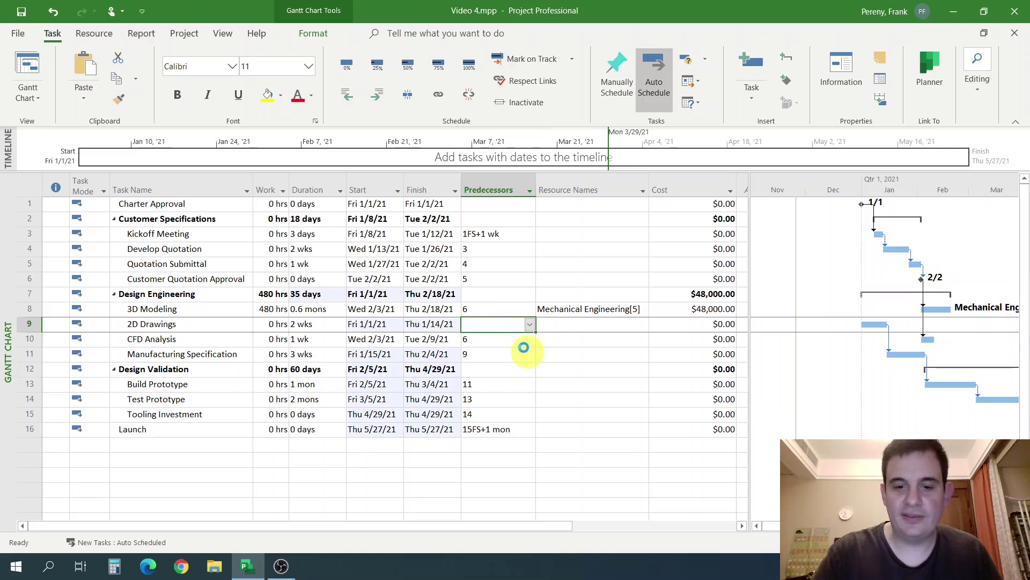
text(6)
key(Return)
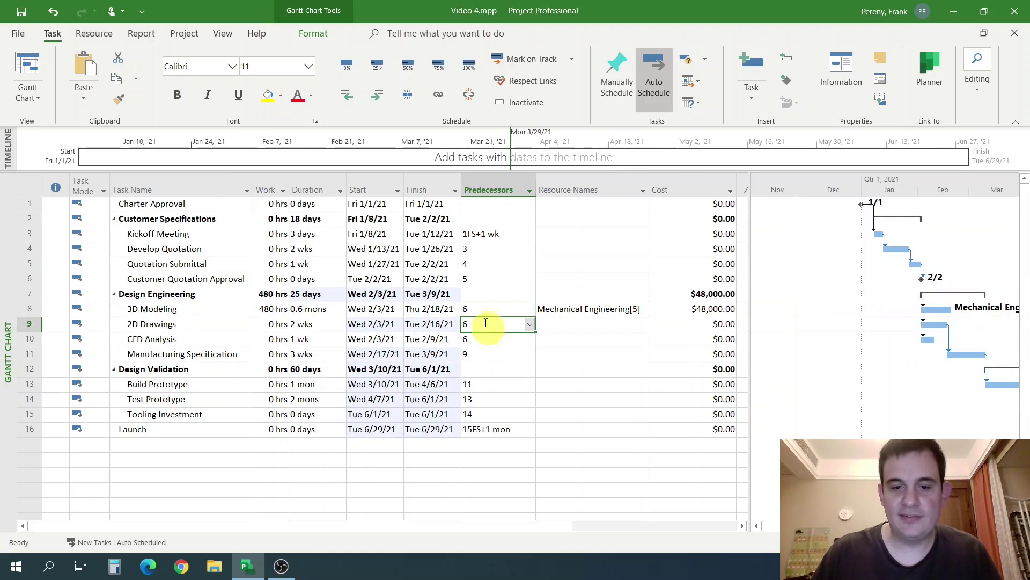
drag(485, 308, 490, 324)
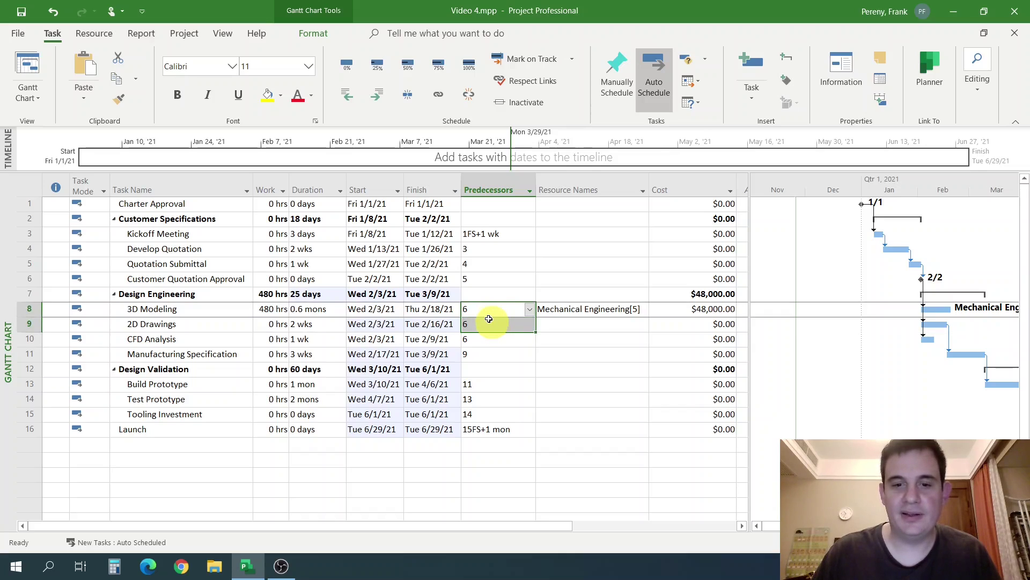
click(474, 279)
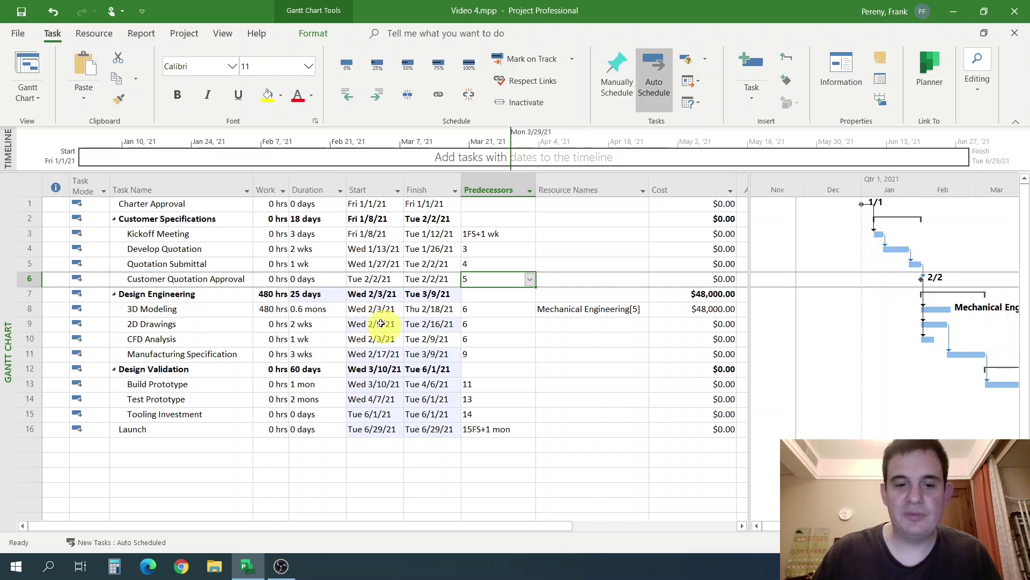
click(565, 314)
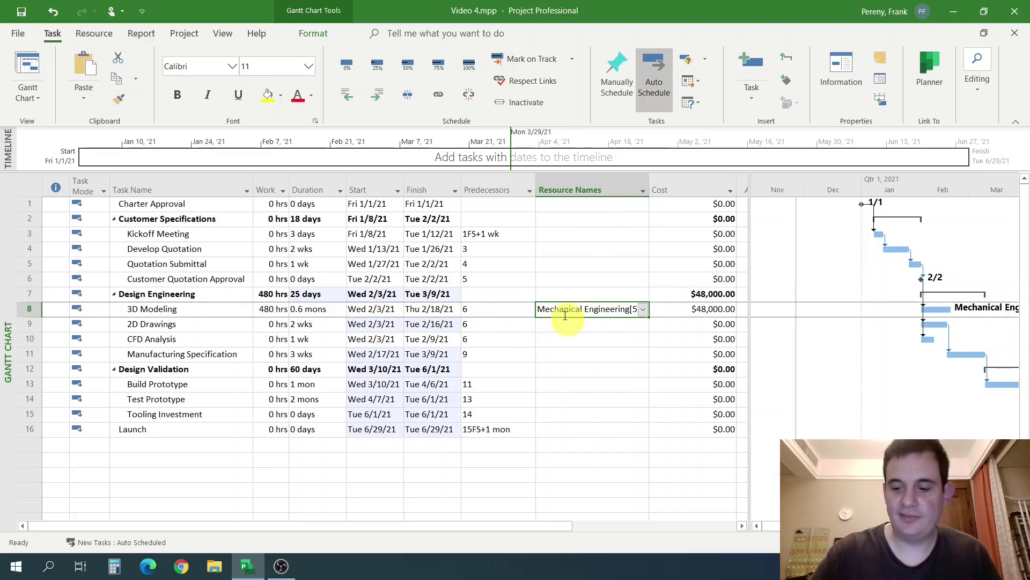
Remove 3D Modeling's resource, set its duration to 1 mon, and re-enter 2w for 2D Drawings.
key(Delete)
click(270, 314)
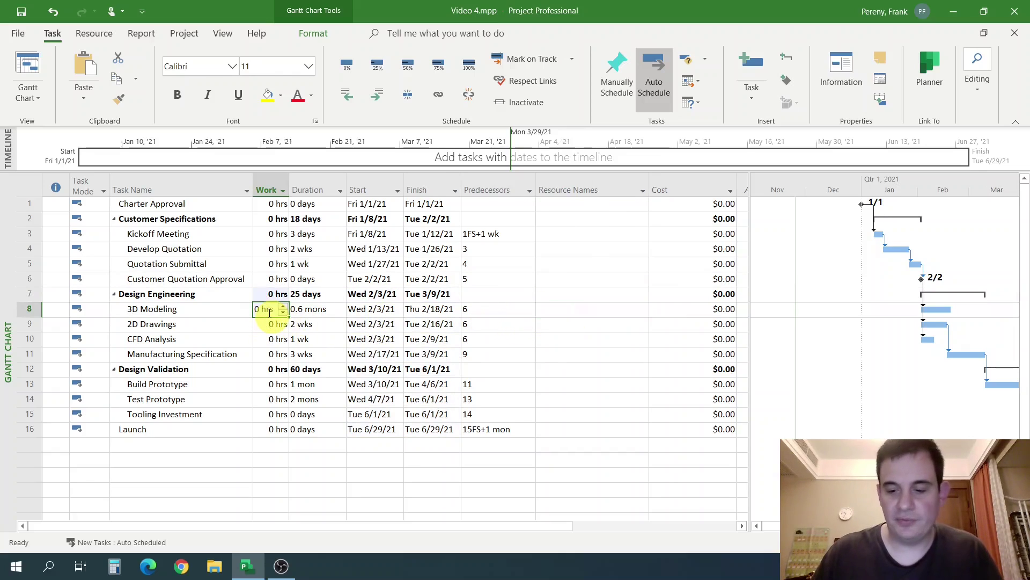
click(328, 315)
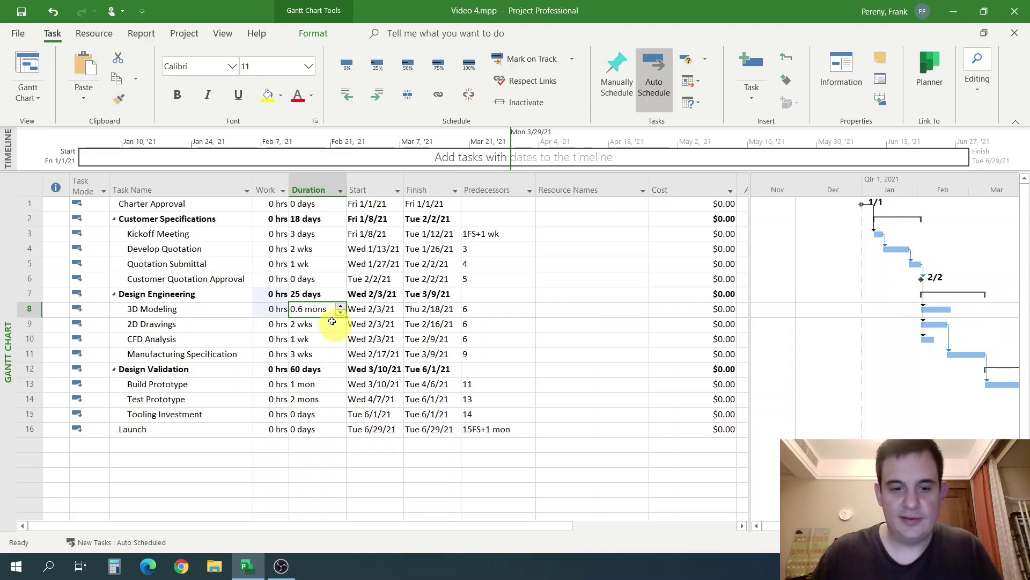
text(1 mon)
key(Return)
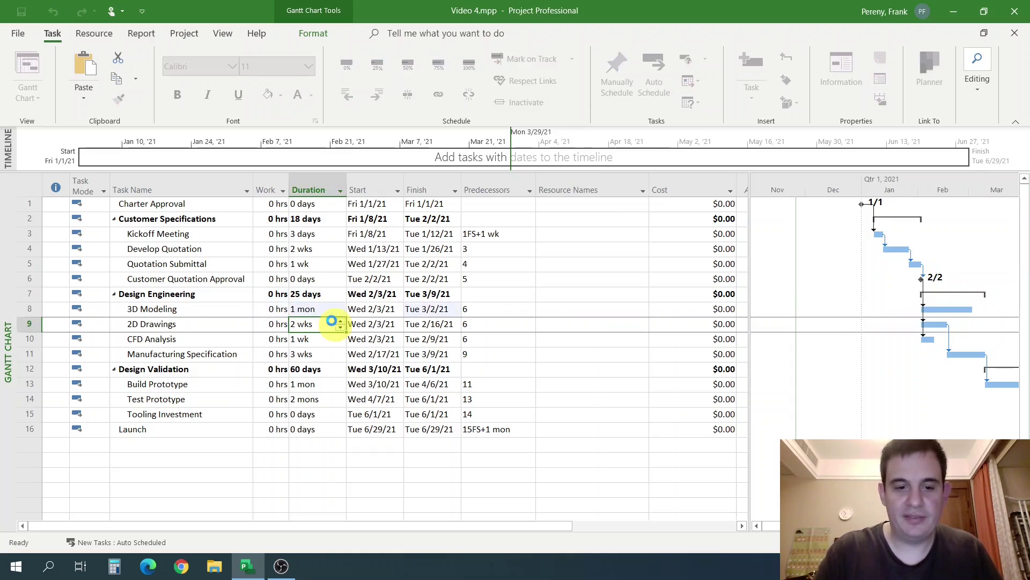
text(2w)
key(Return)
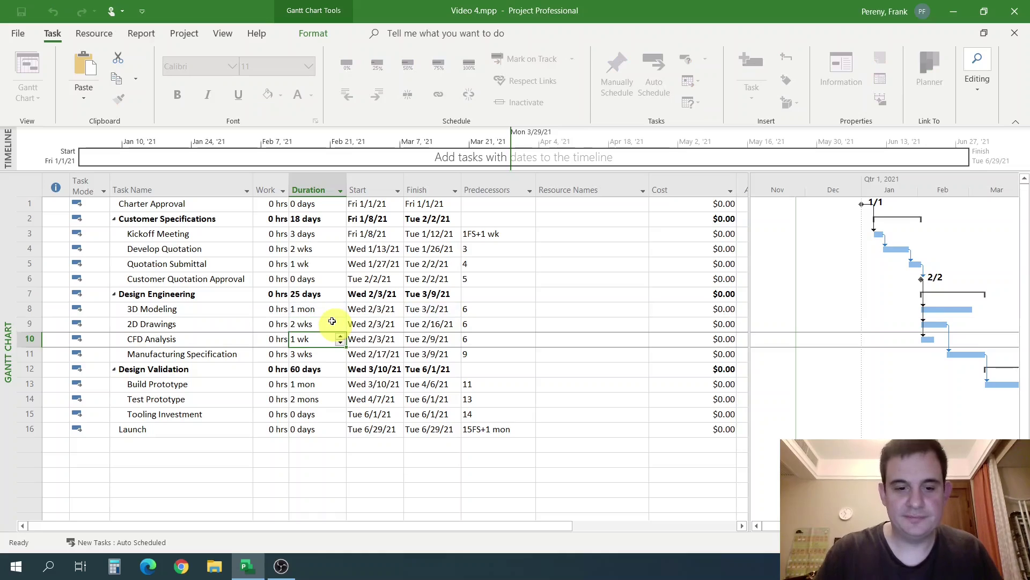
click(580, 310)
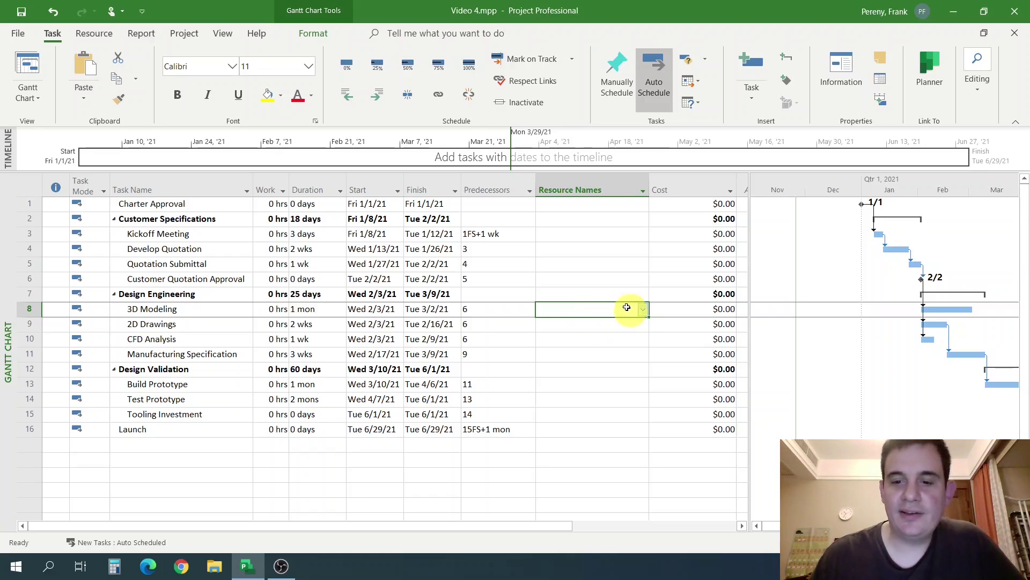
Assign Mechanical Engineering to 3D Modeling and 2D Drawings from the Resource Names lists.
click(643, 309)
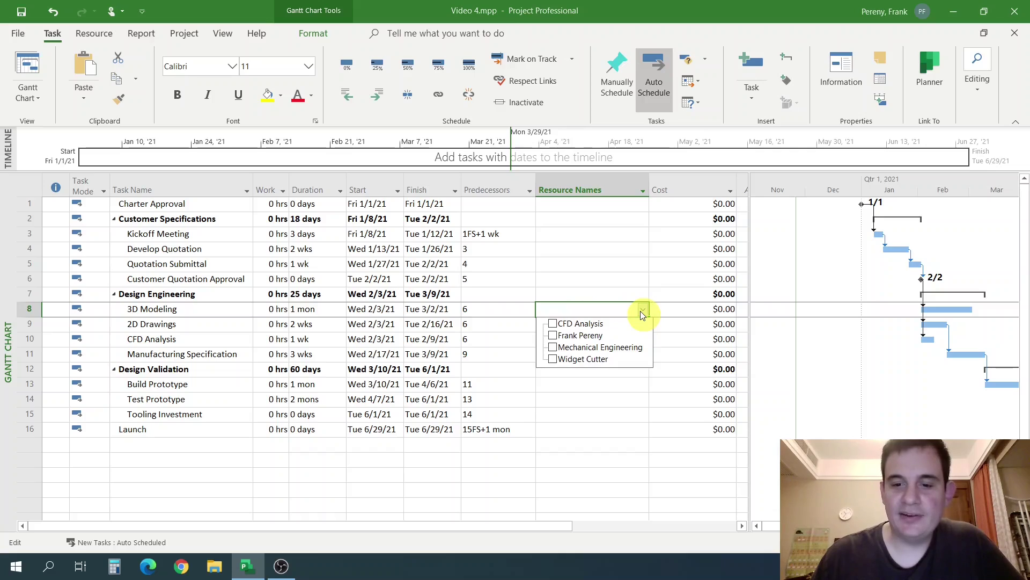
click(553, 348)
click(547, 295)
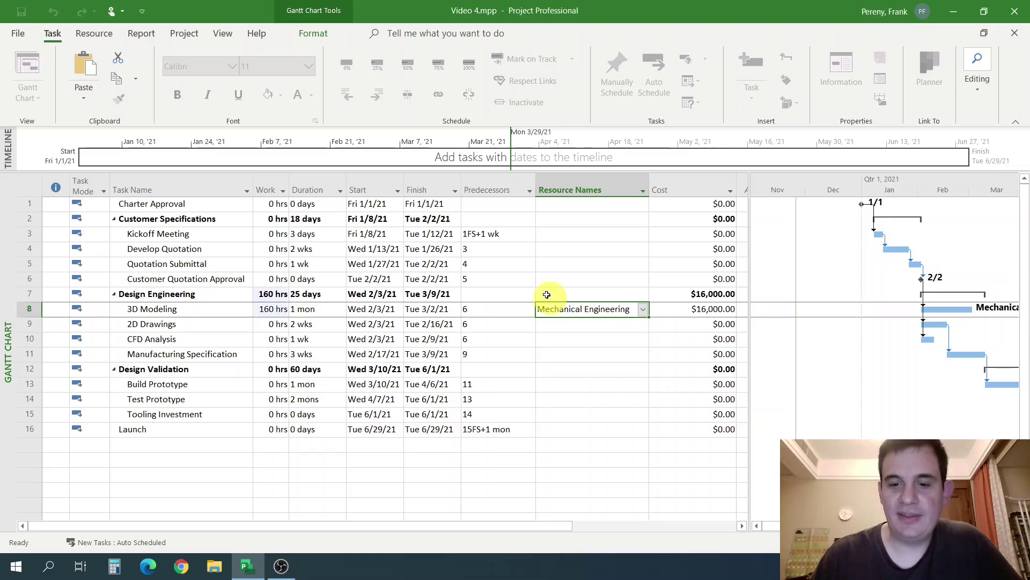
click(558, 324)
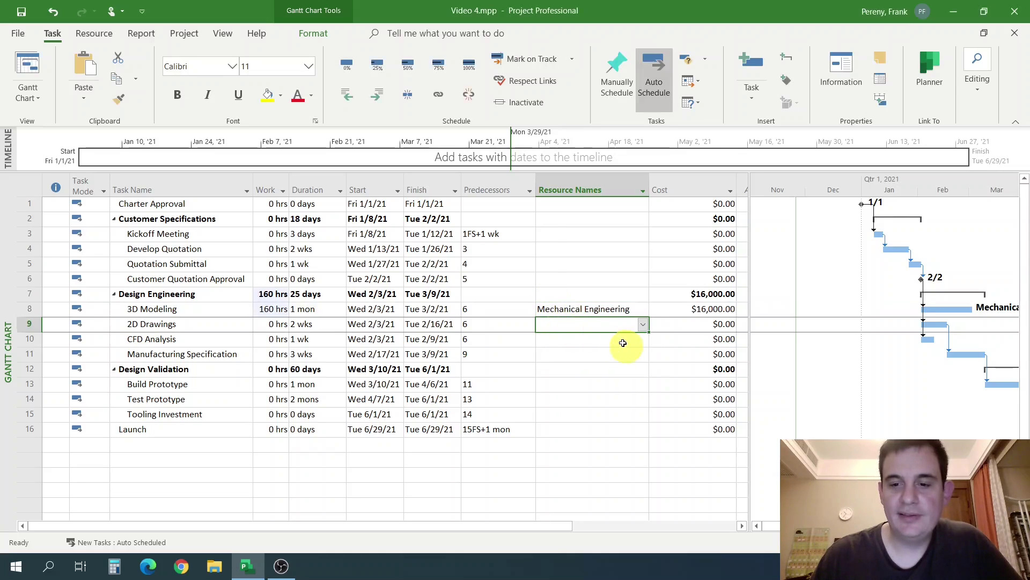
click(643, 325)
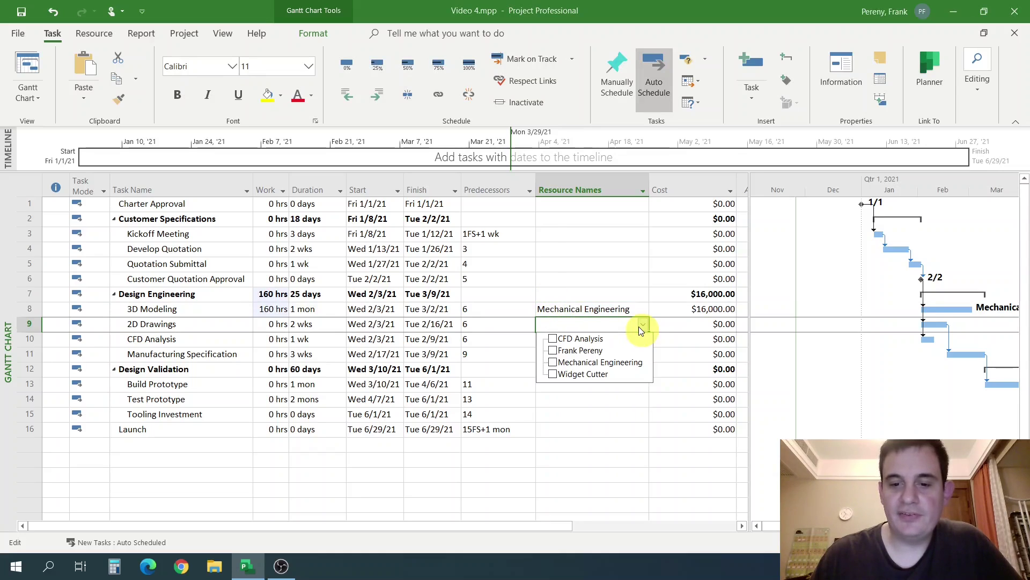
click(553, 362)
click(519, 345)
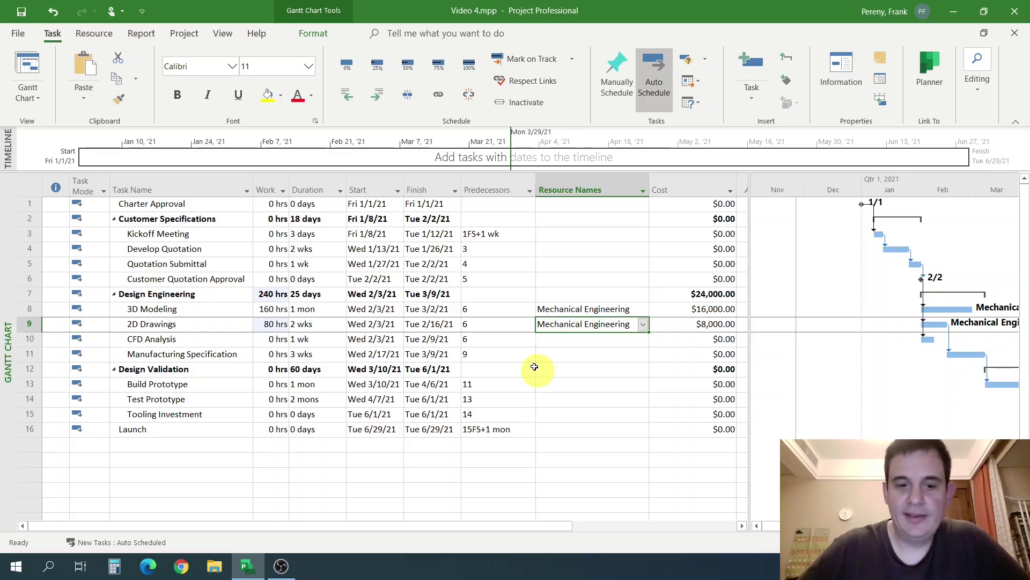
Open 3D Modeling's Task Information dialog to view its resource assignment.
double_click(272, 313)
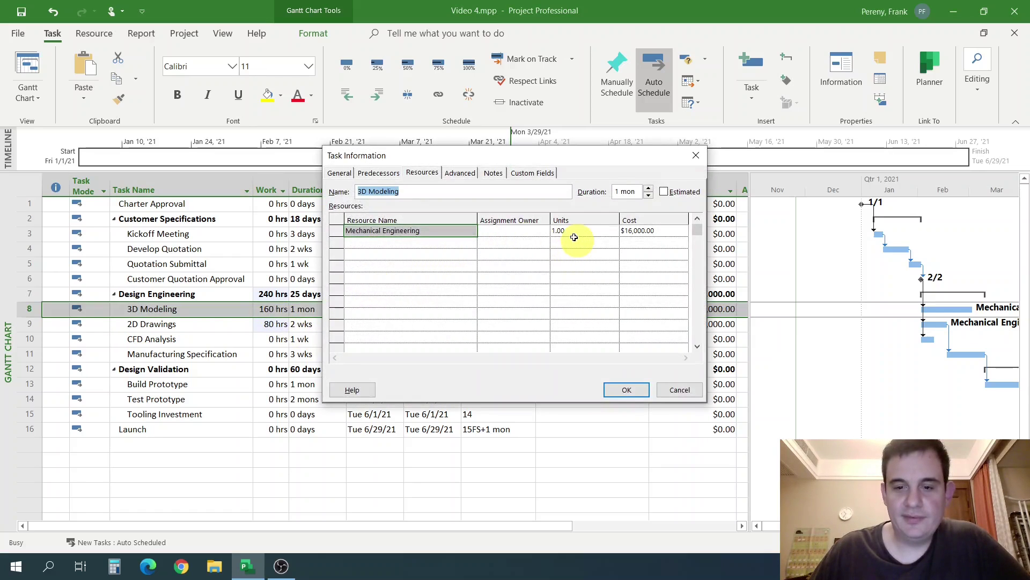
drag(582, 165, 634, 188)
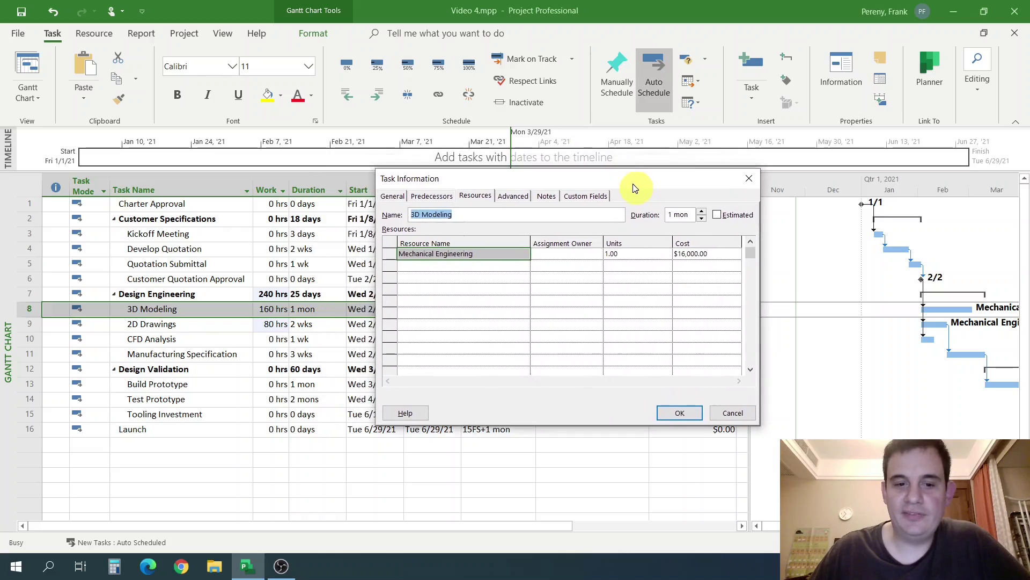
click(733, 414)
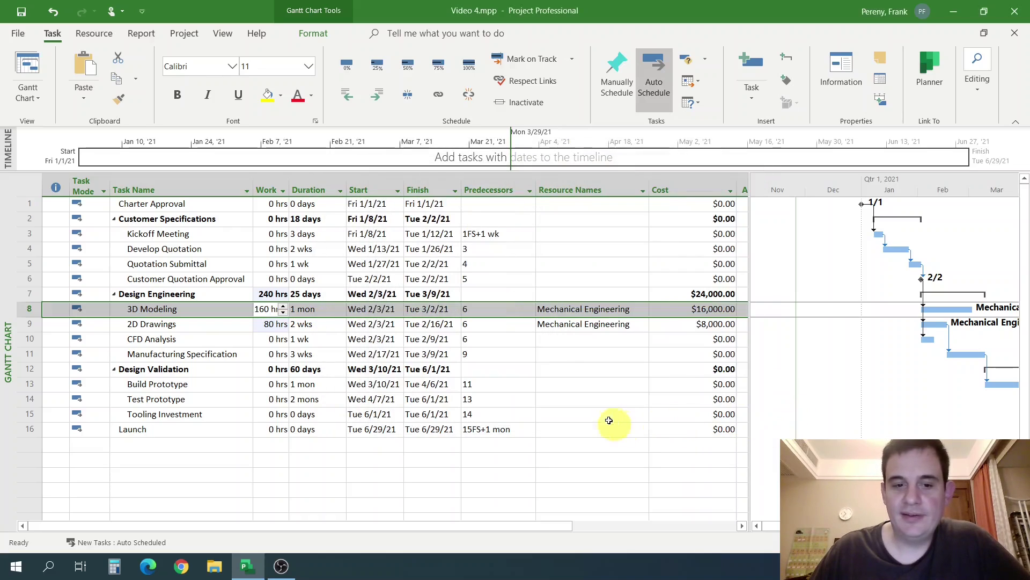
click(574, 354)
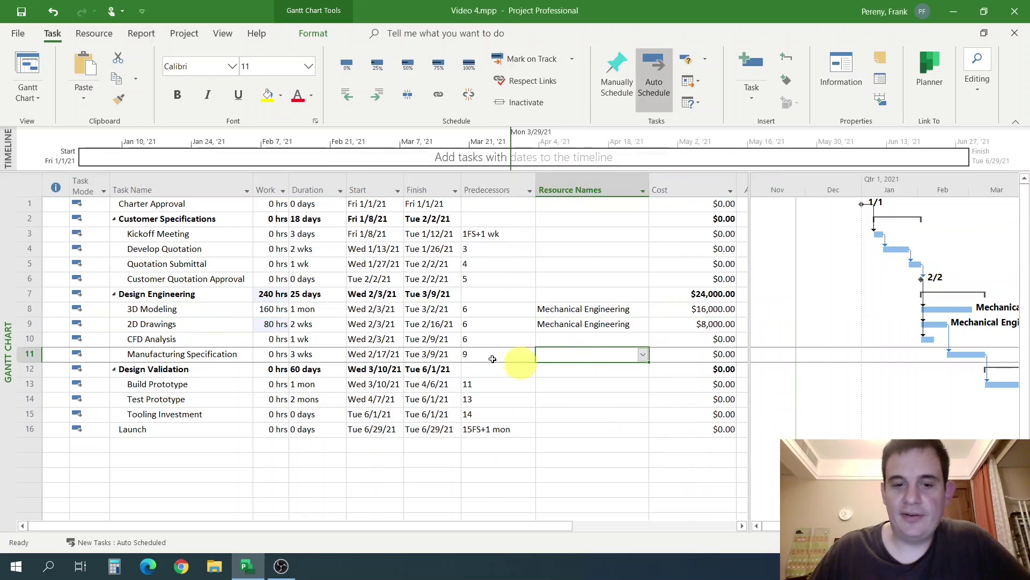
click(320, 314)
double_click(321, 315)
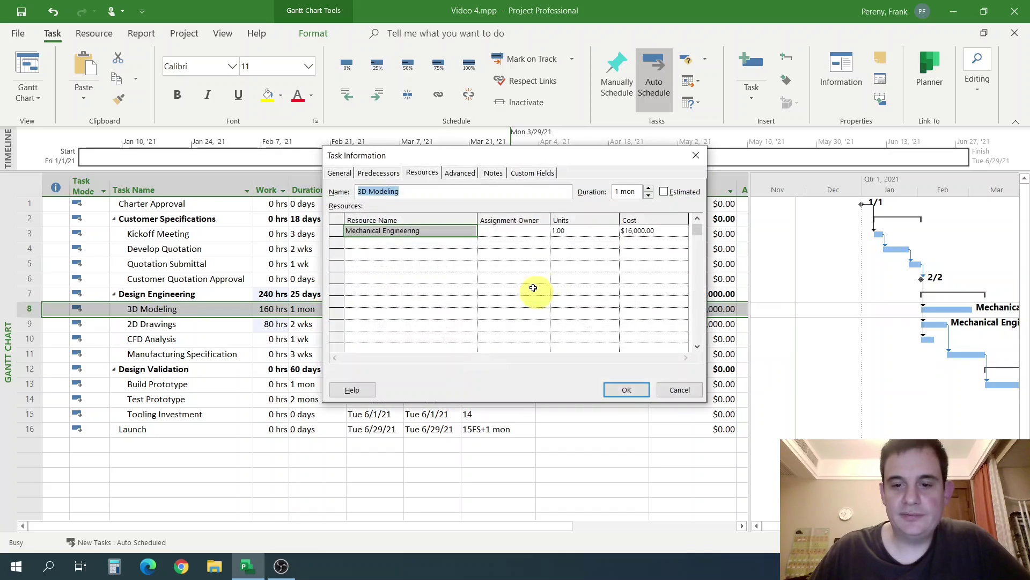
Give 3D Modeling 3 units of Mechanical Engineering, keeping the 1 mon duration and increasing work to 480 hrs.
click(596, 235)
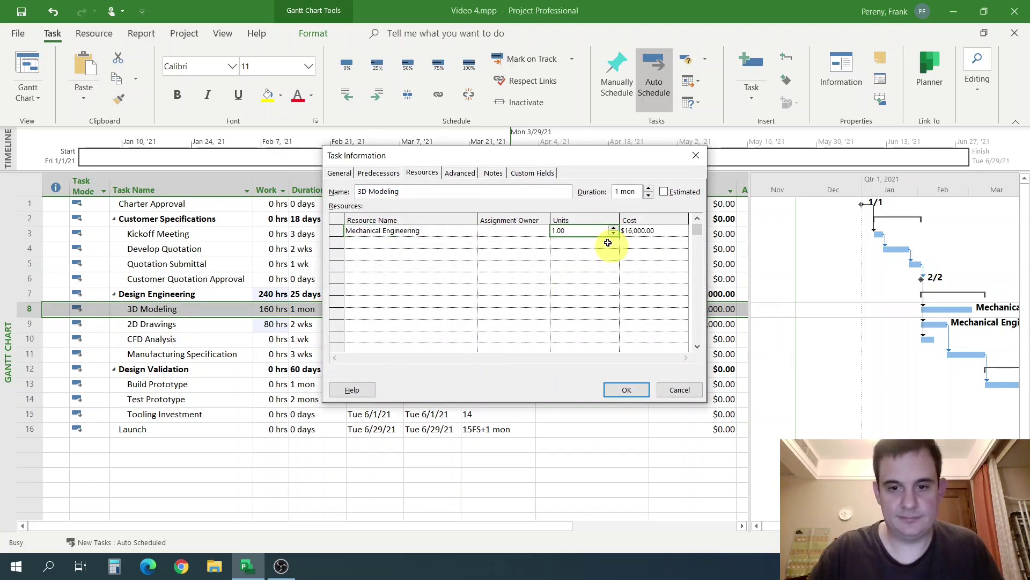
text(3)
key(Return)
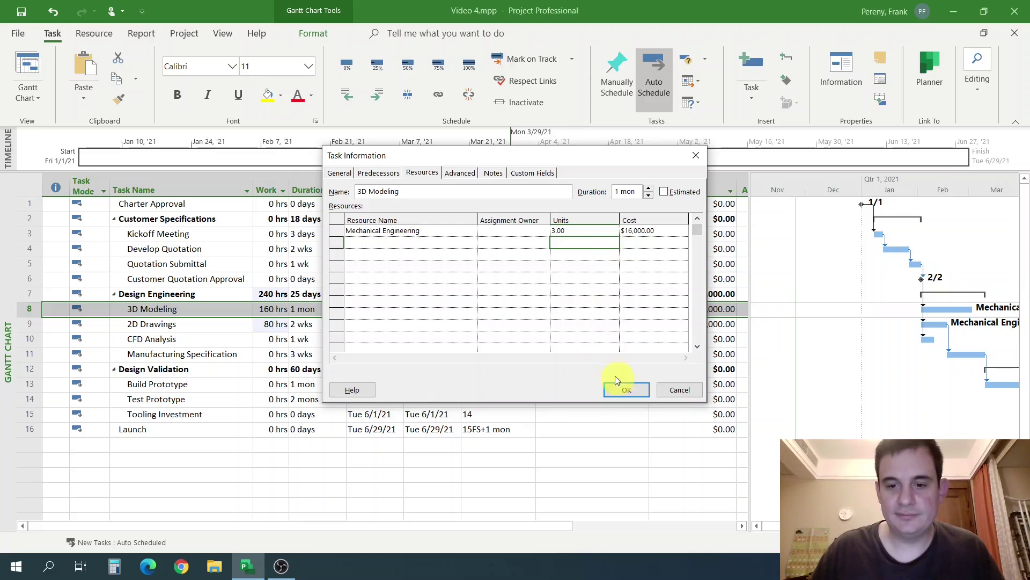
click(625, 390)
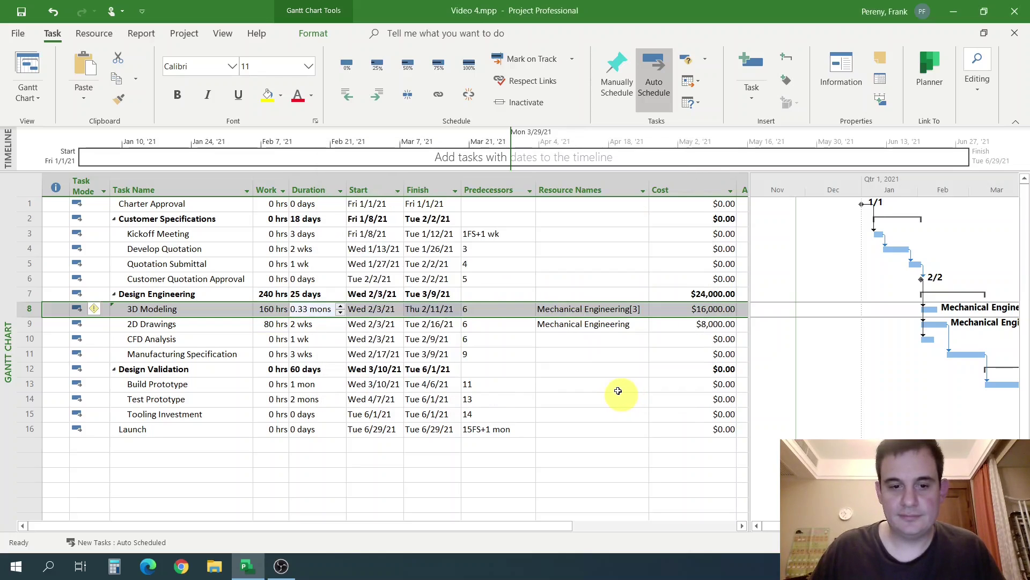
click(95, 310)
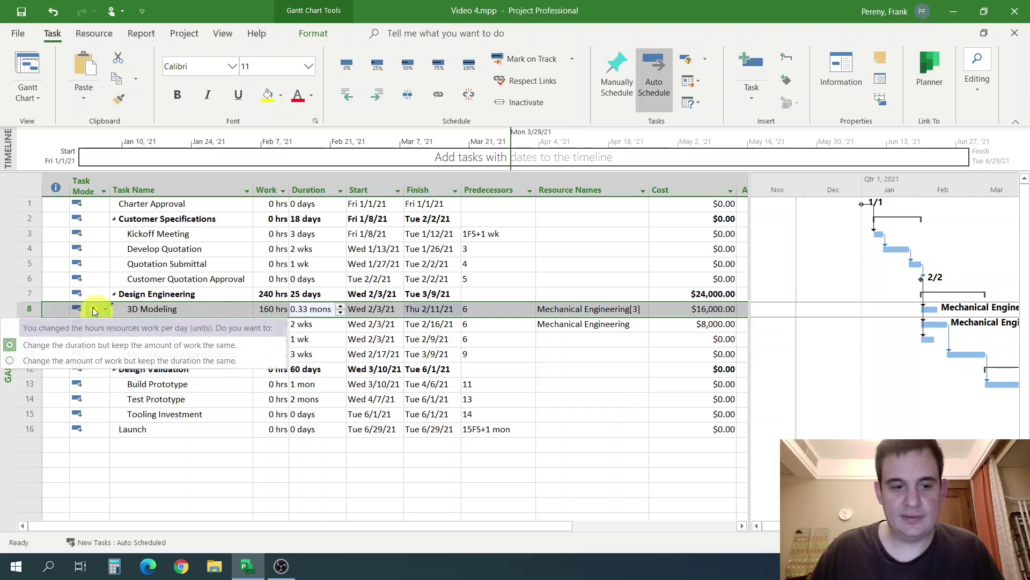
click(100, 361)
click(494, 340)
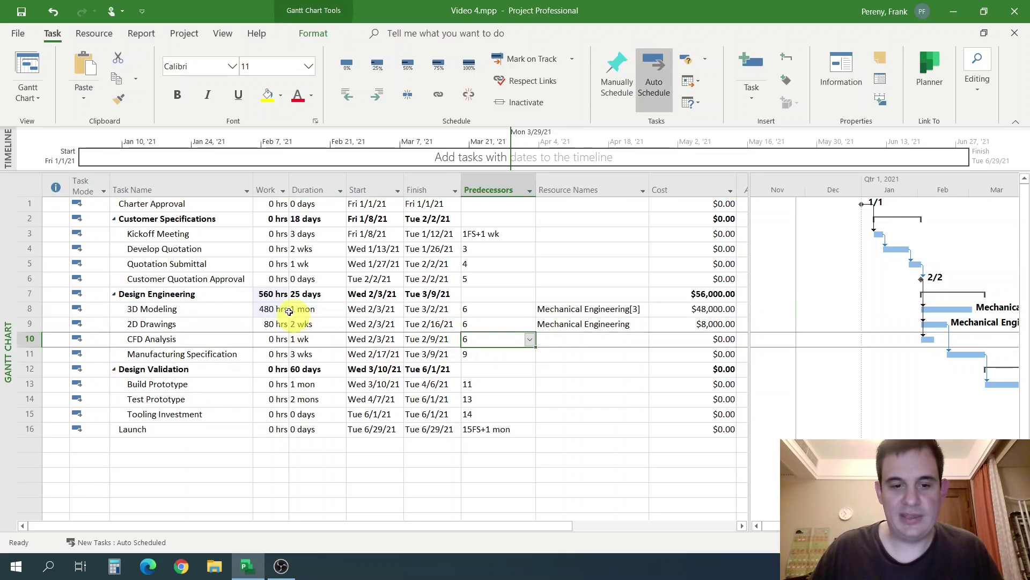
click(290, 311)
click(271, 310)
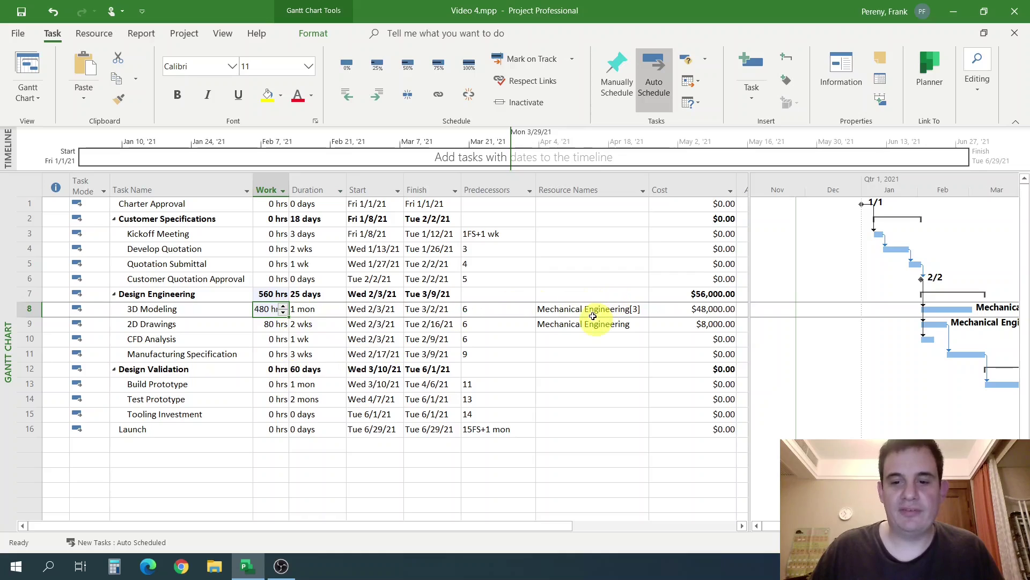
Give 2D Drawings 2 units of Mechanical Engineering, keeping the duration and increasing work.
click(547, 323)
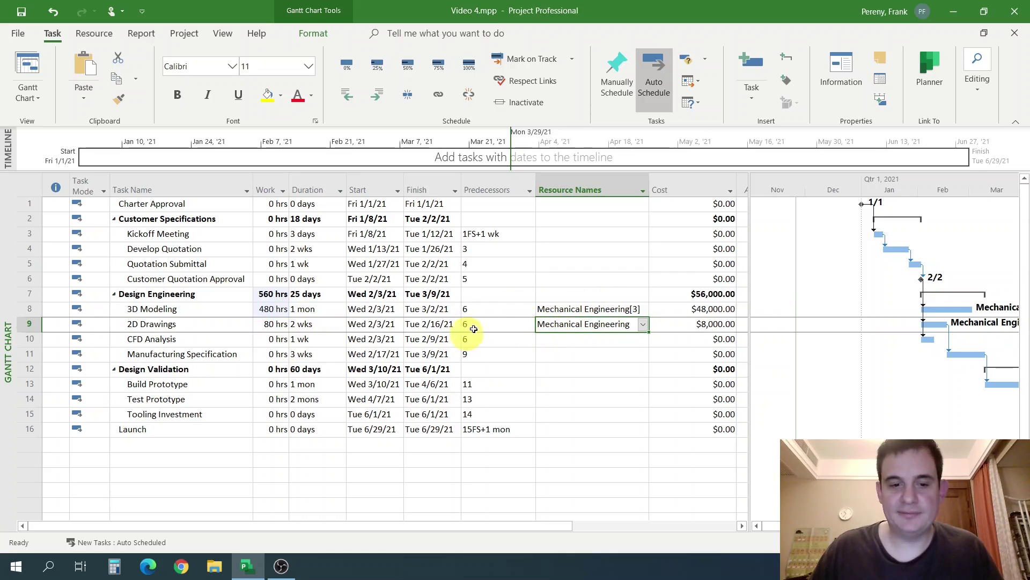
key(Return)
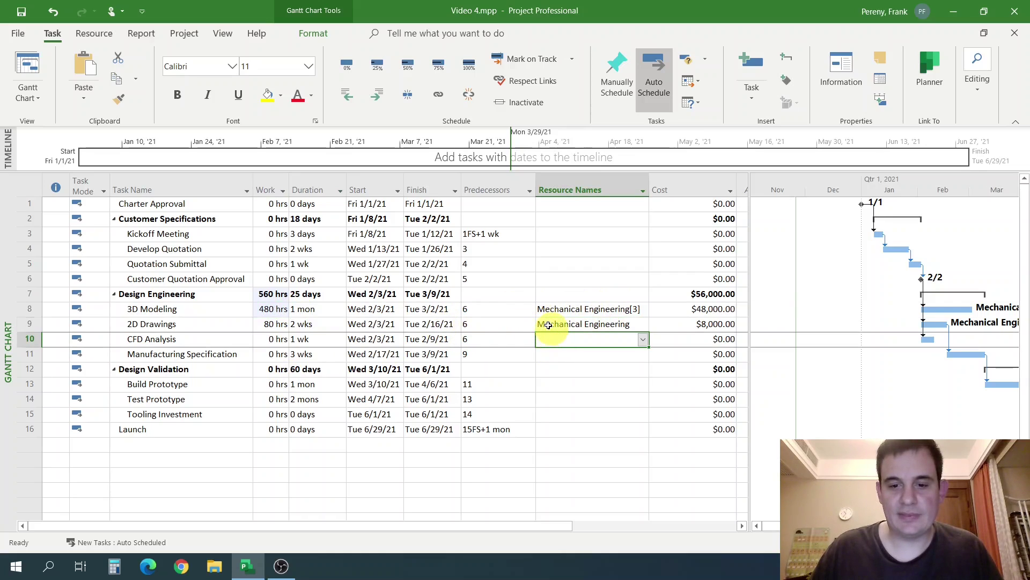
double_click(548, 324)
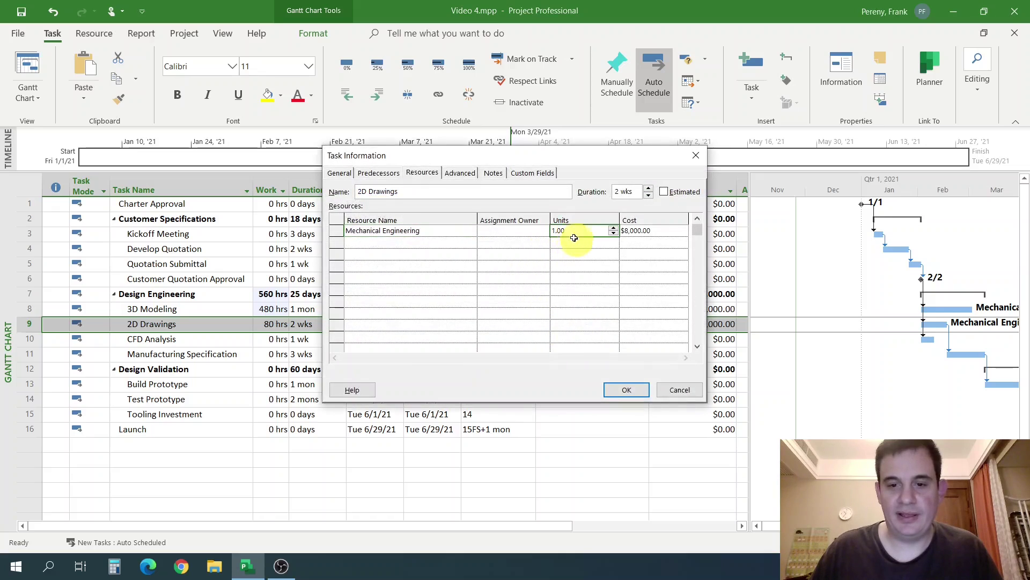
text(2)
key(Return)
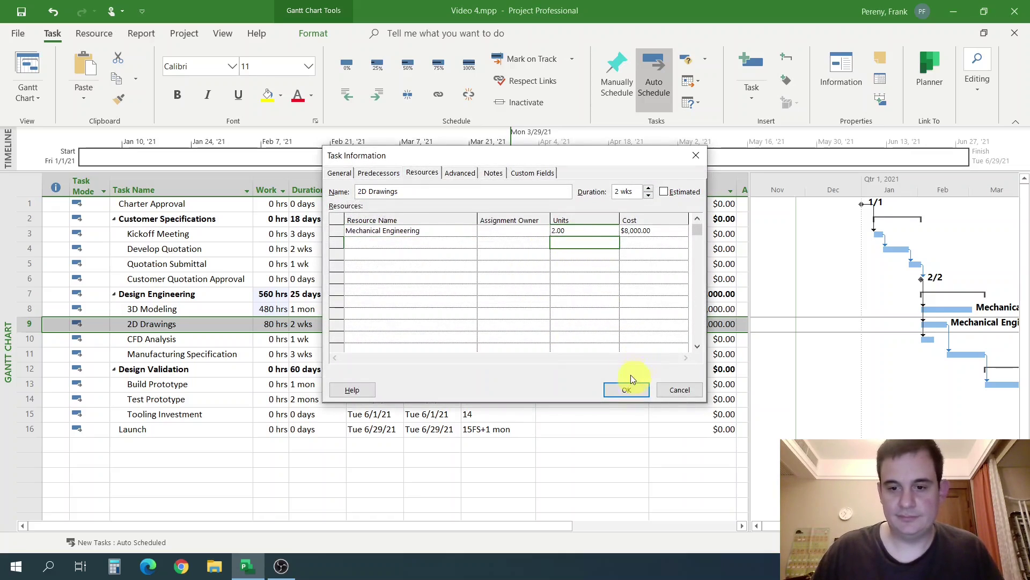
click(627, 389)
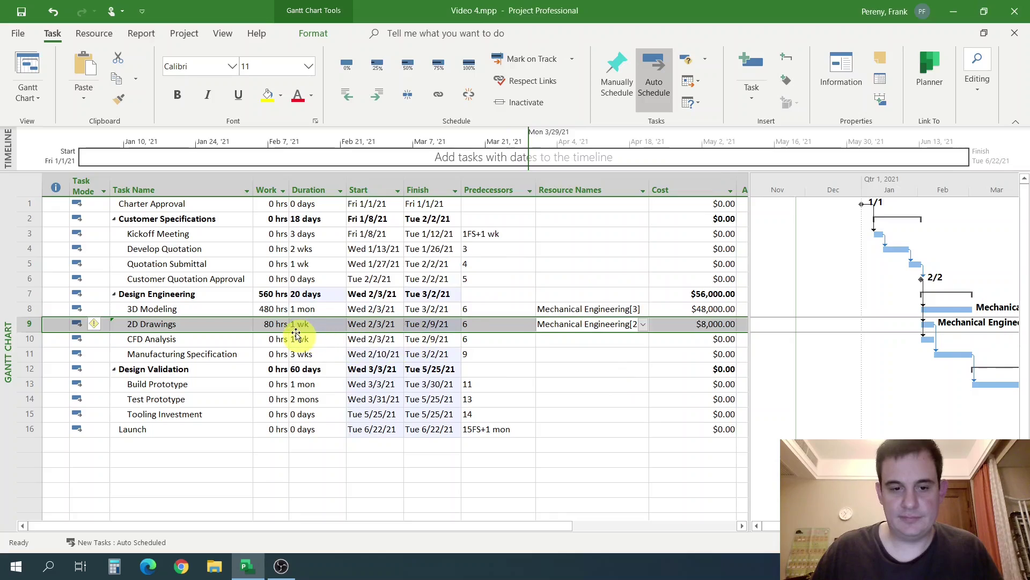
click(94, 324)
click(196, 368)
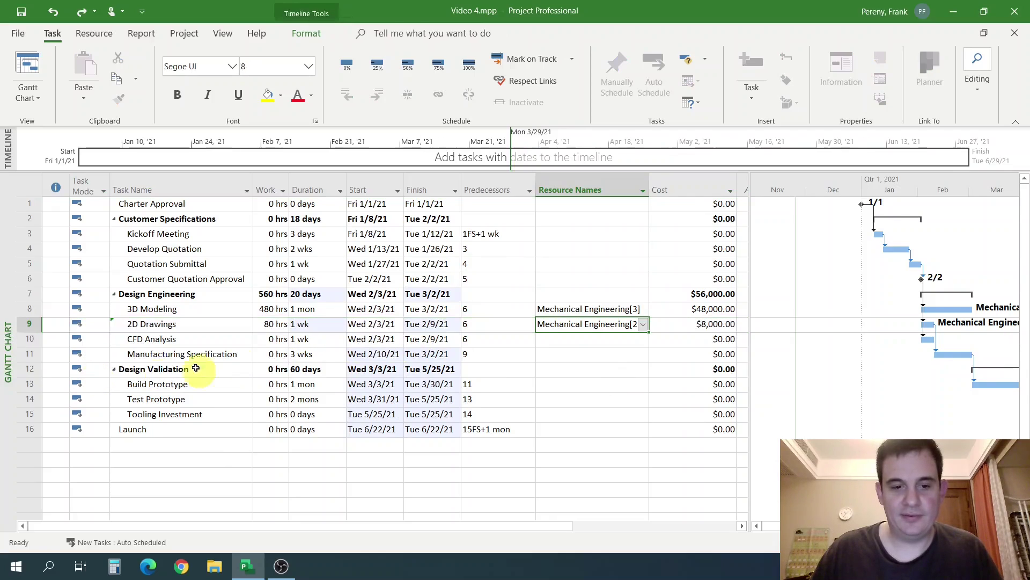
Keep 2D Drawings at 2 wks (160 hrs, $16,000.00) and show the Resource Sheet.
click(524, 369)
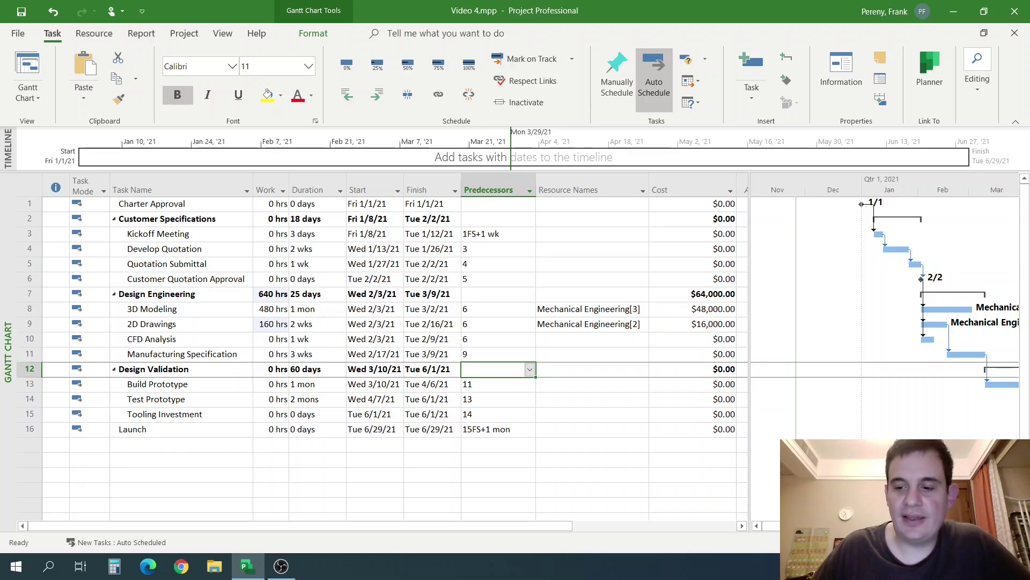
click(884, 543)
Lower Mechanical Engineering's Max. units to 4 and return to the Gantt Chart.
click(400, 233)
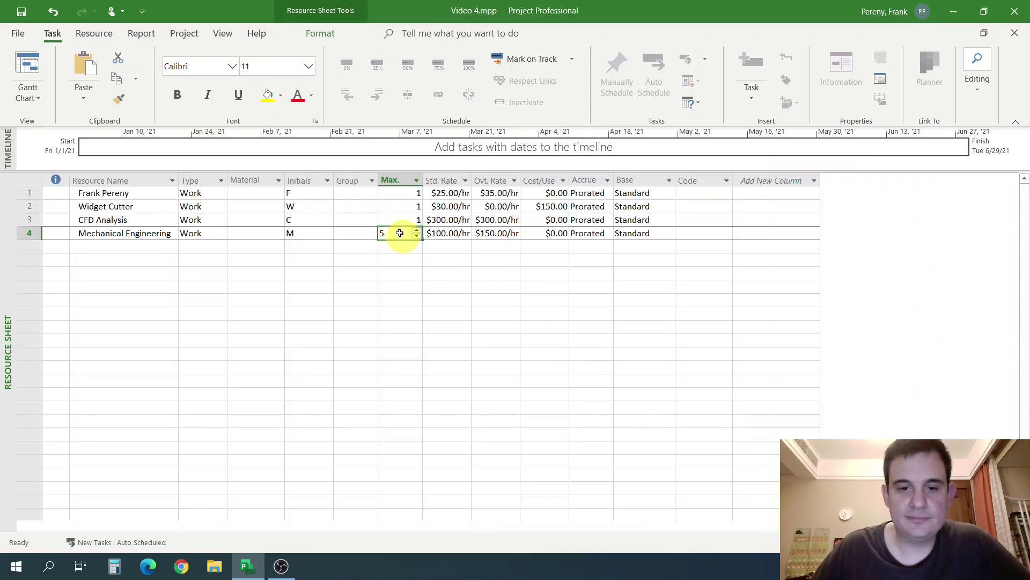
text(4)
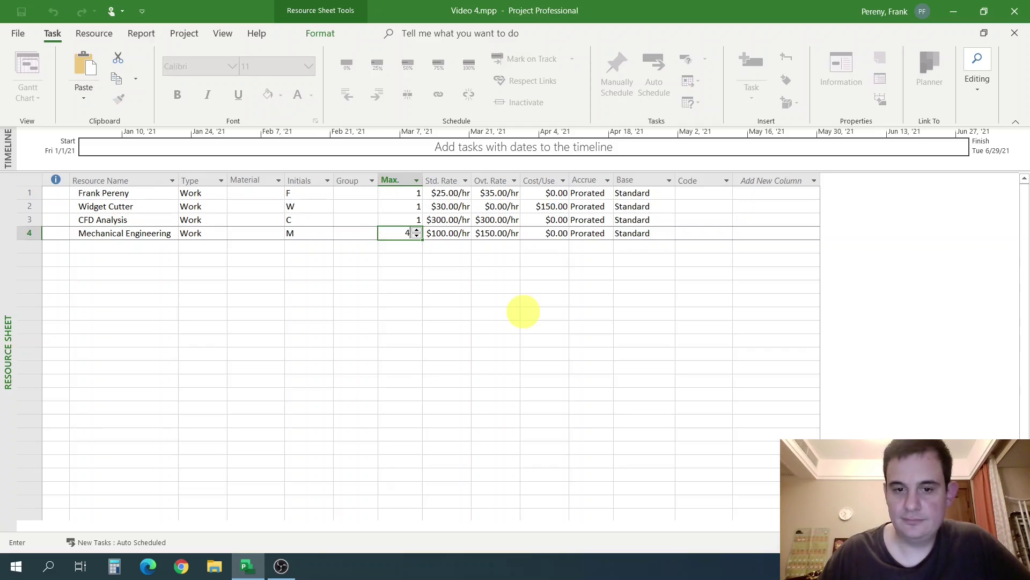
key(Return)
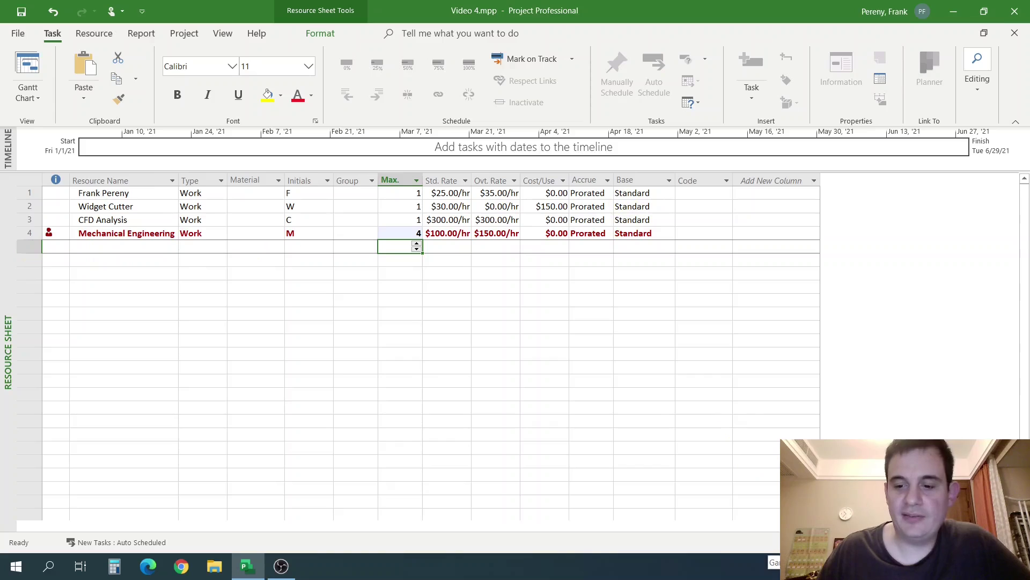
click(810, 542)
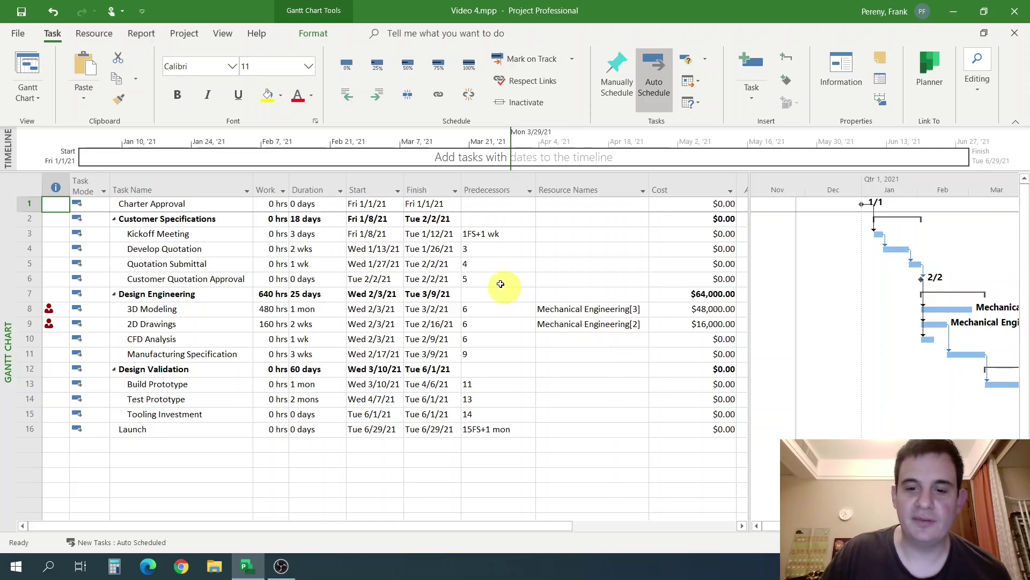
Inspect the overallocation options for 3D Modeling without changing anything.
click(586, 311)
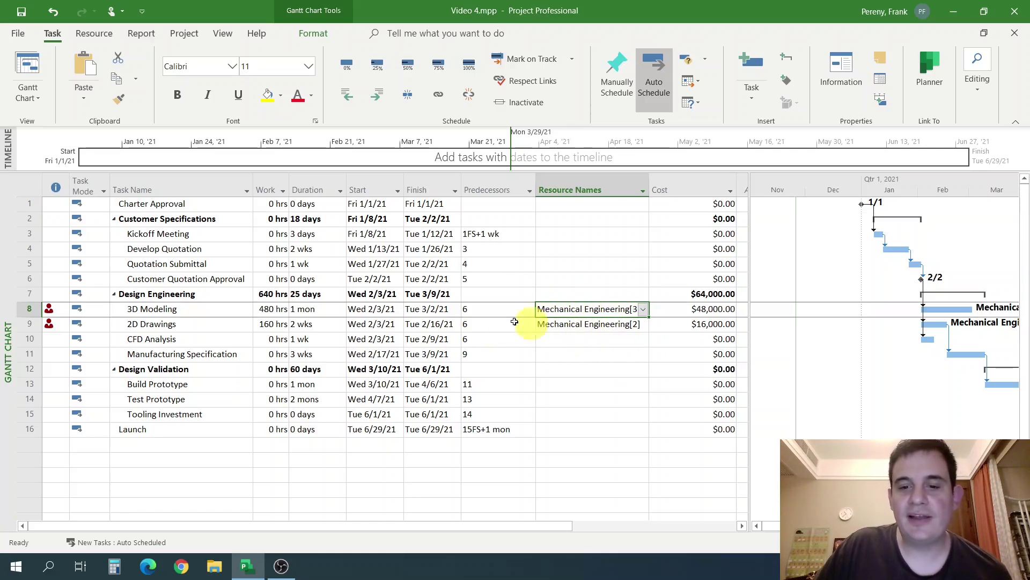
click(156, 310)
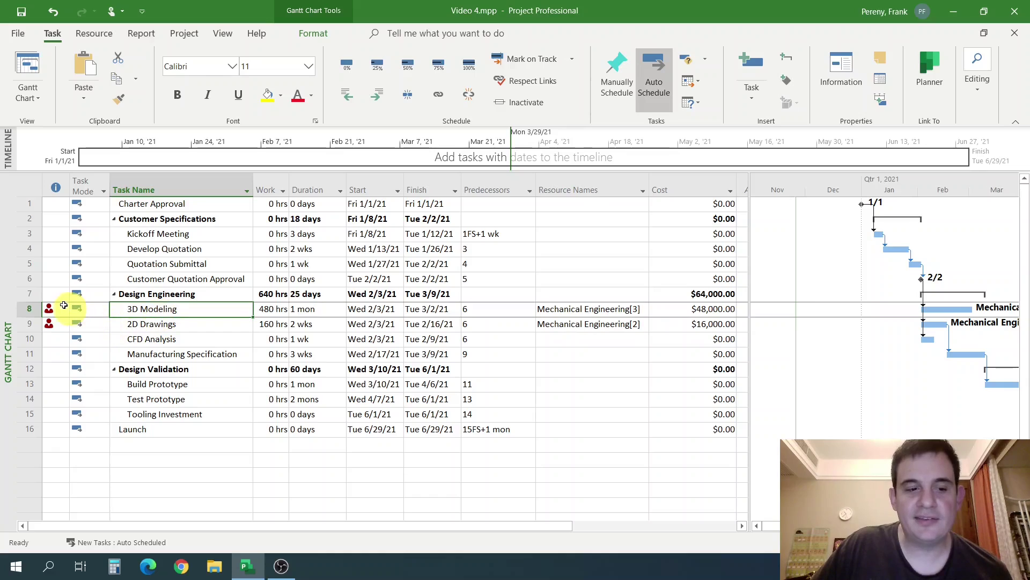
drag(396, 313, 456, 345)
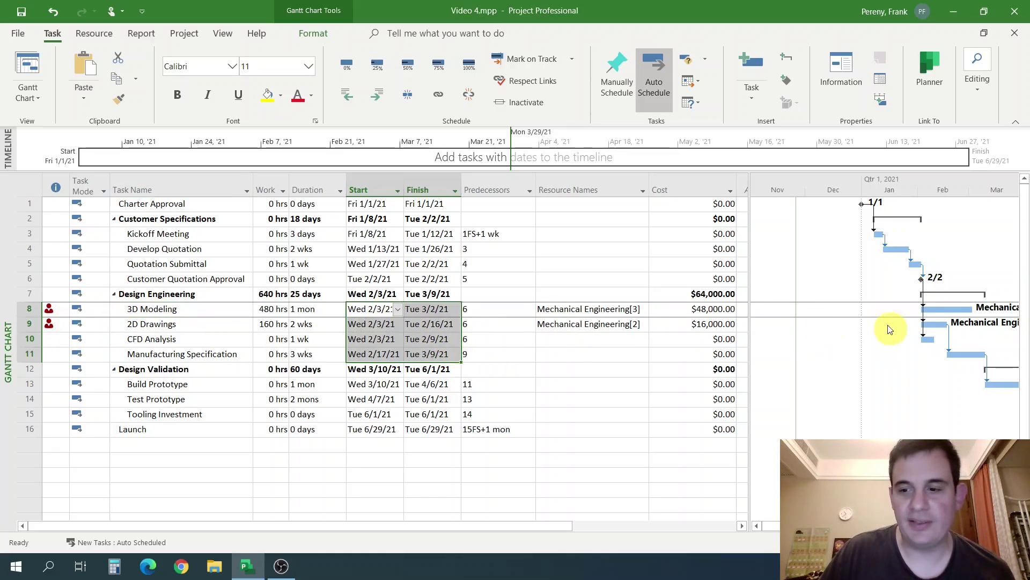
click(363, 338)
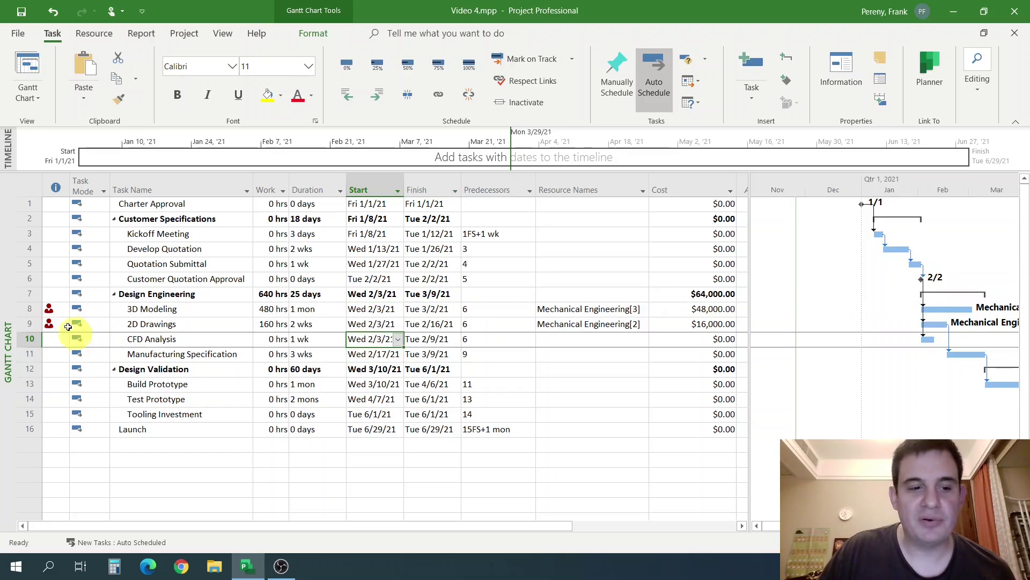
right_click(48, 308)
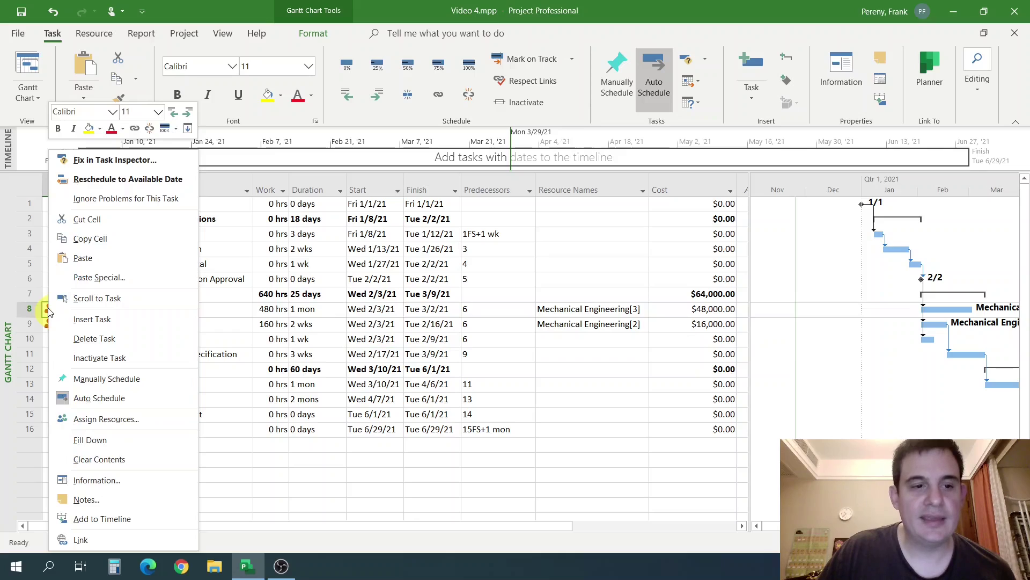
key(Escape)
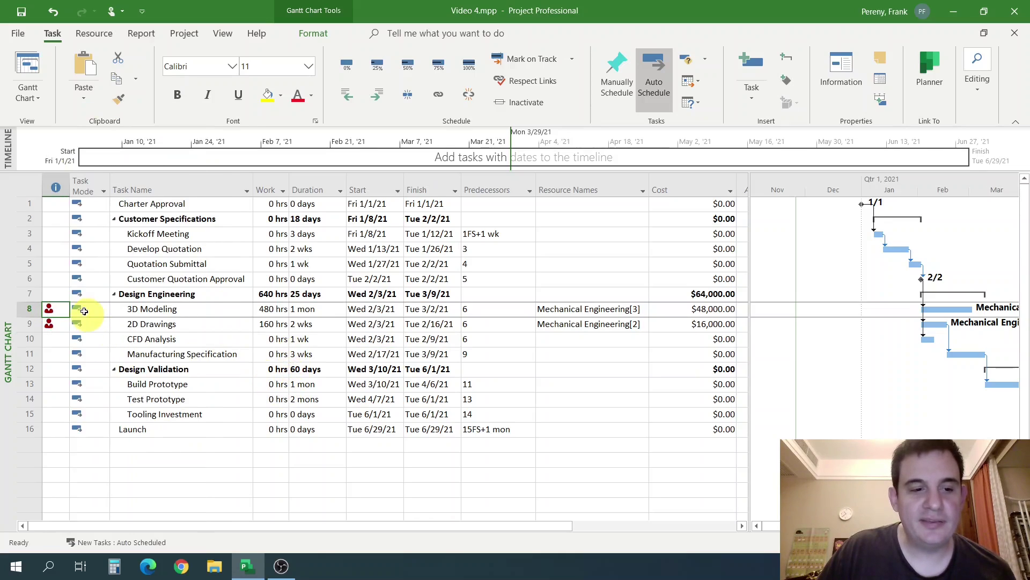
Inspect the overallocation options for 2D Drawings without rescheduling.
drag(29, 308, 29, 324)
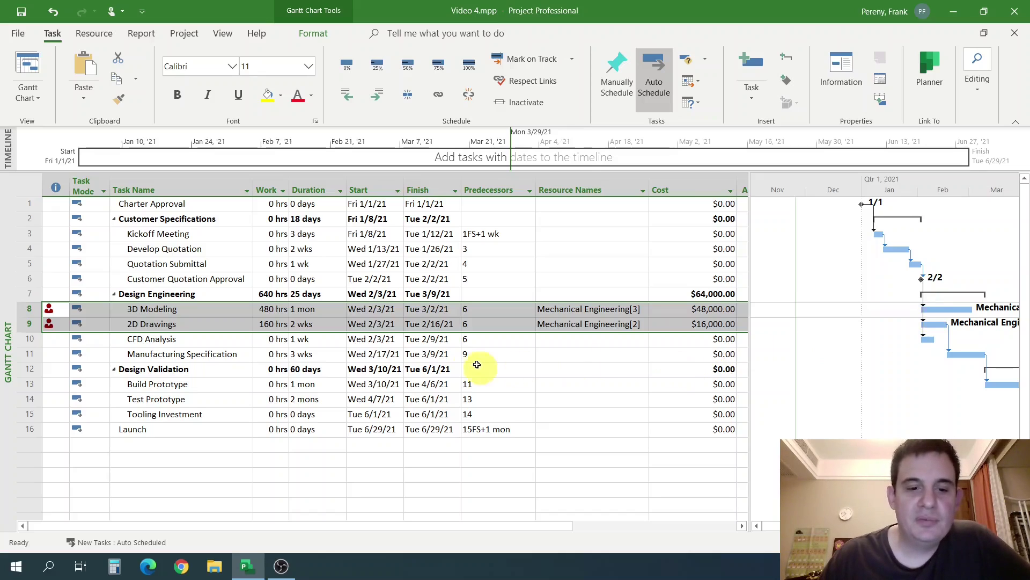
click(341, 355)
click(52, 328)
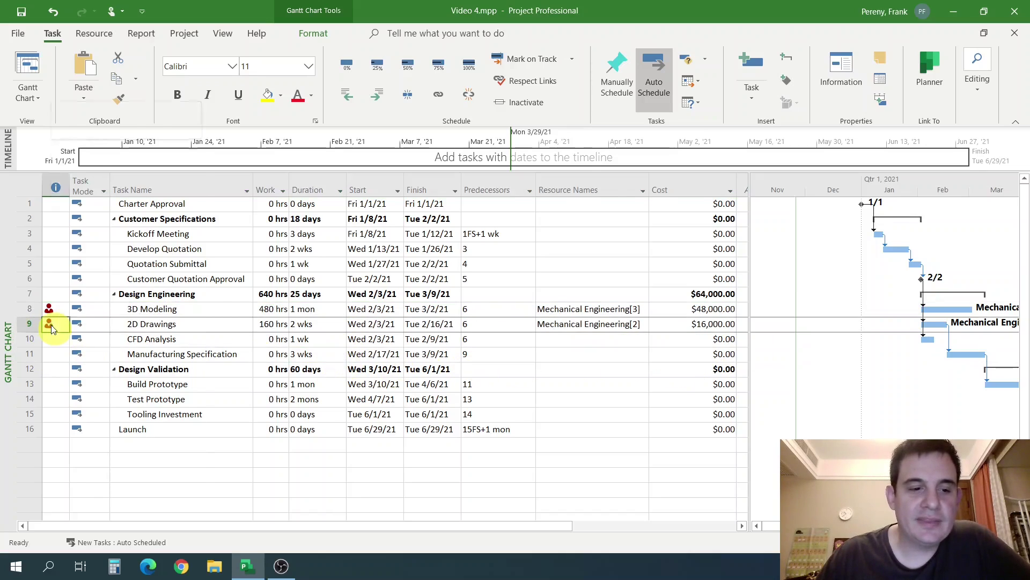
right_click(52, 327)
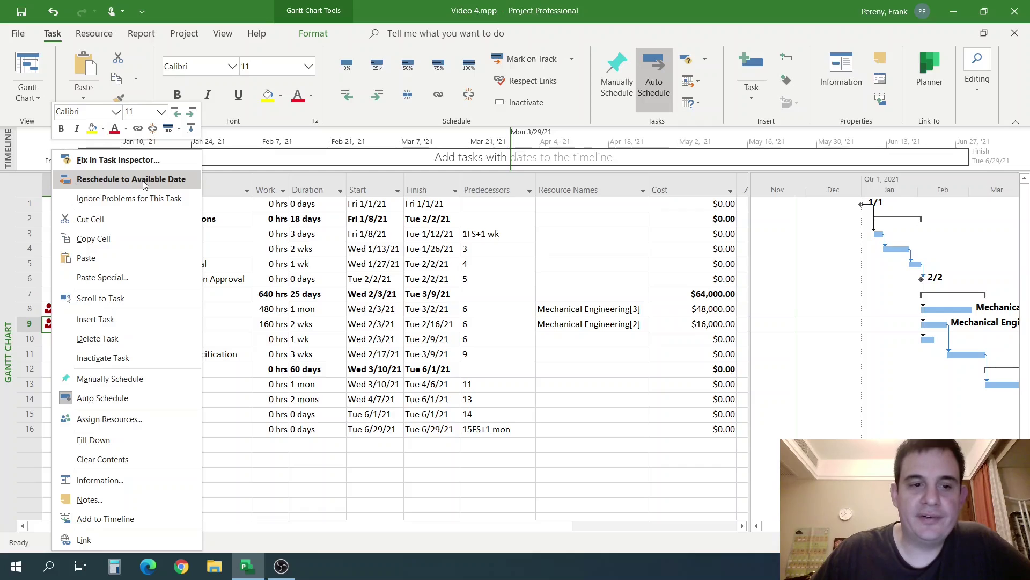
click(523, 353)
click(524, 353)
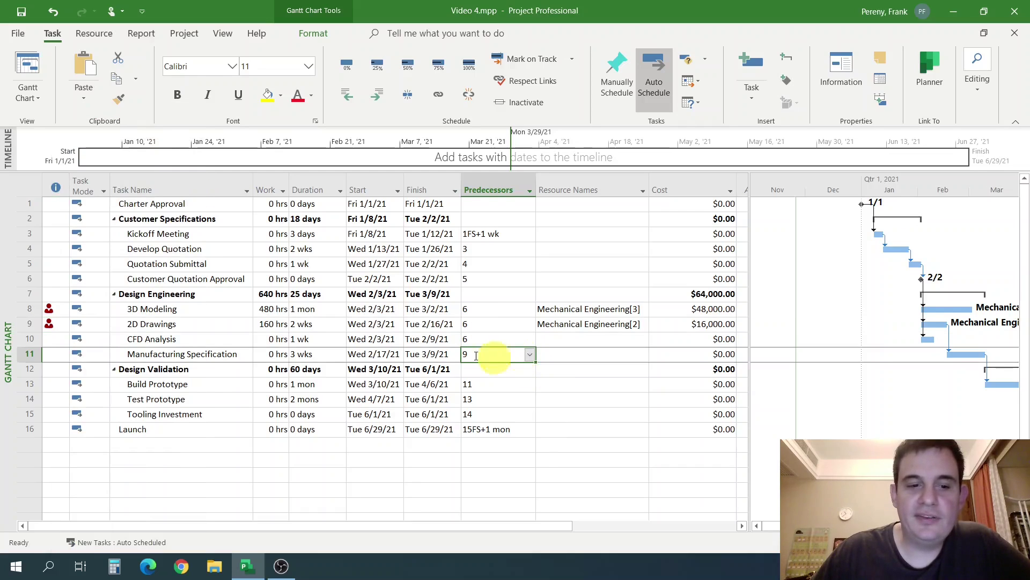
Widen the Gantt chart pane so the Mechanical Engineering[3] and [2] bar labels fit.
click(234, 310)
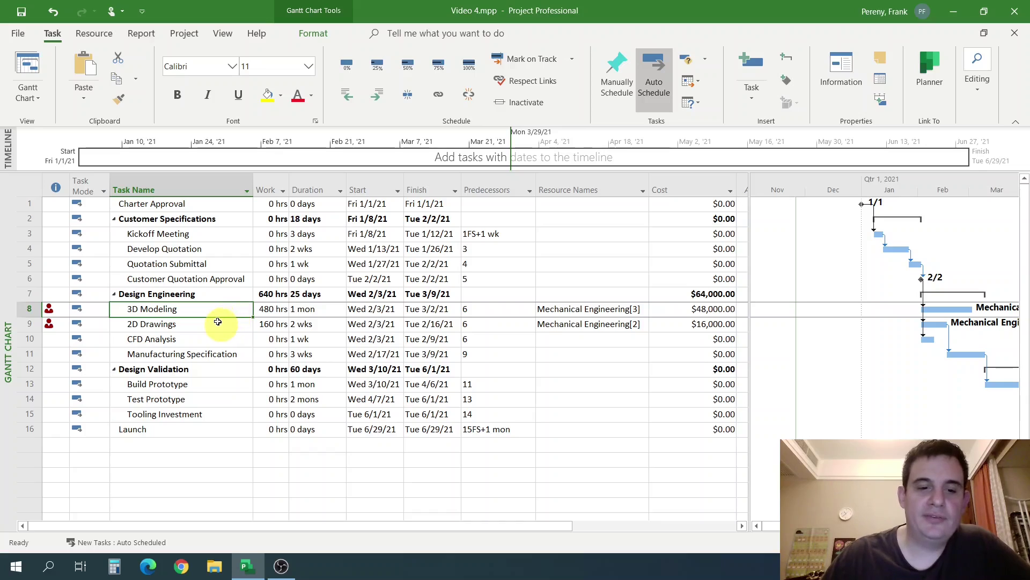
click(215, 324)
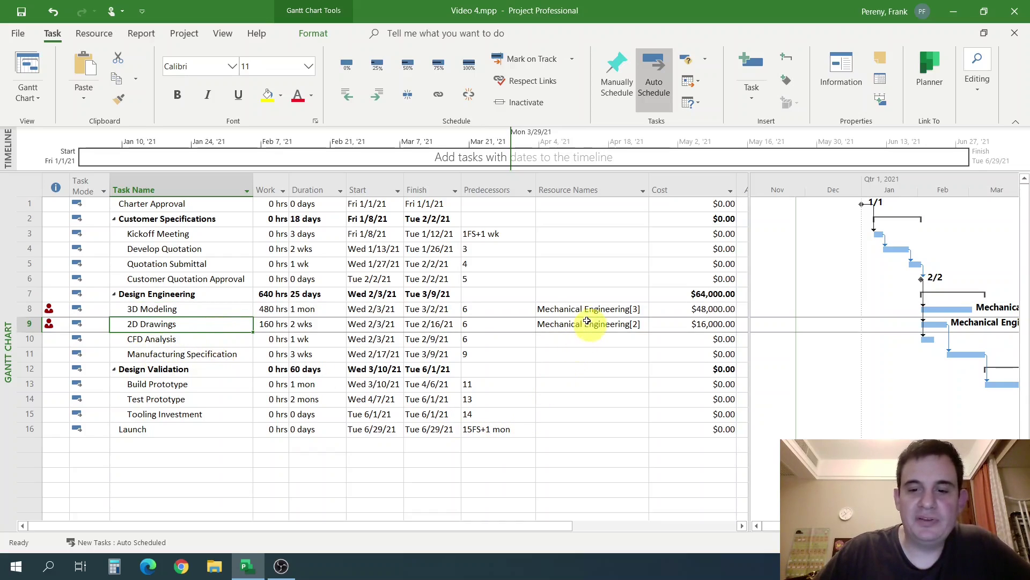
drag(590, 310, 593, 323)
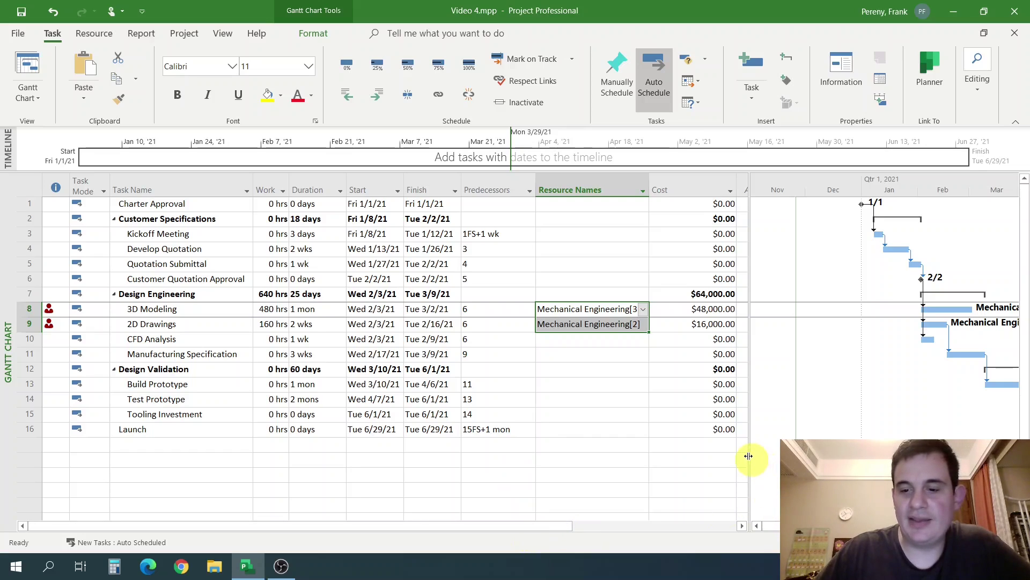
drag(750, 456, 655, 444)
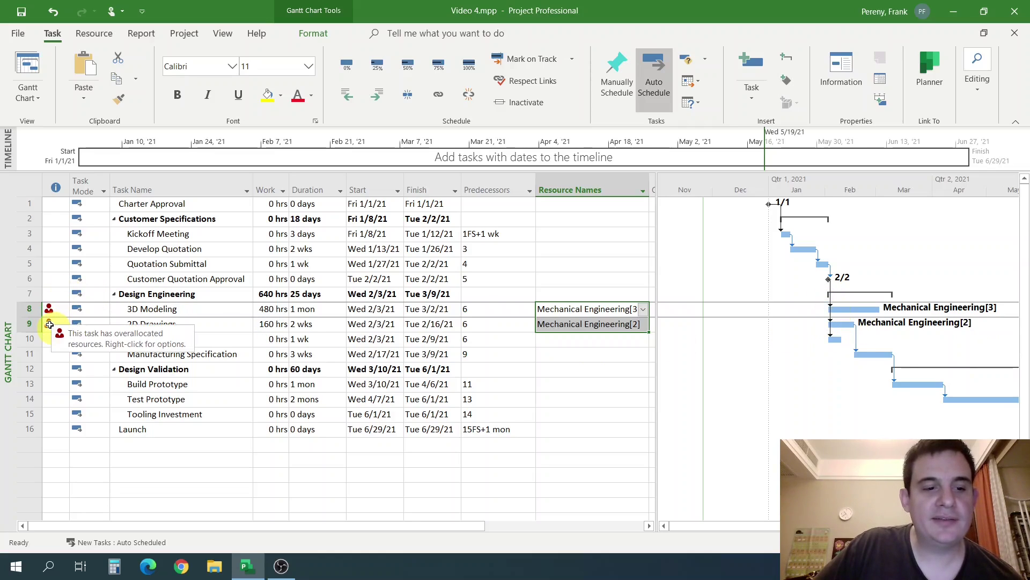
Reschedule 2D Drawings to its resource's available date, running 3/3–3/16/21.
right_click(49, 325)
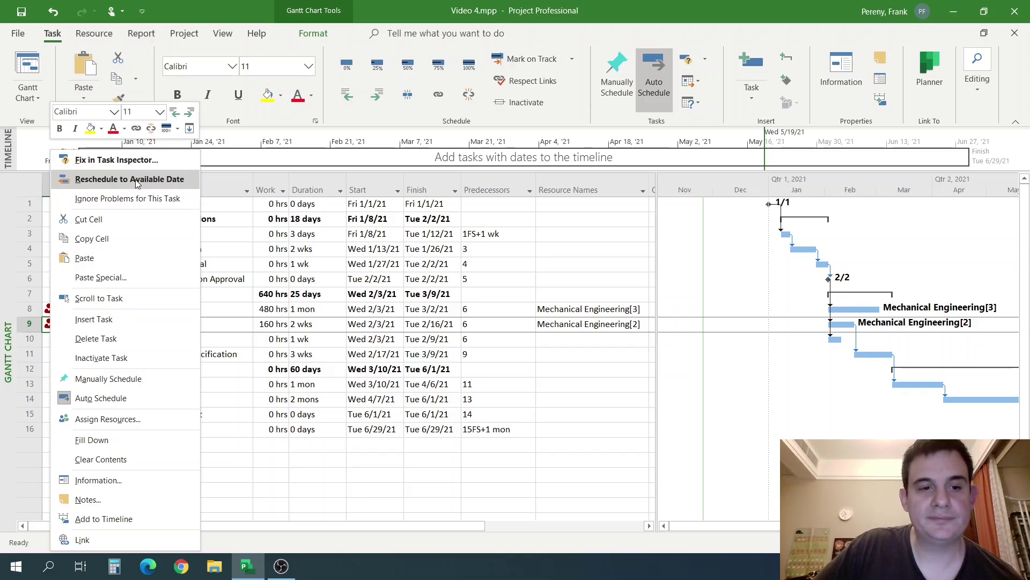
click(137, 183)
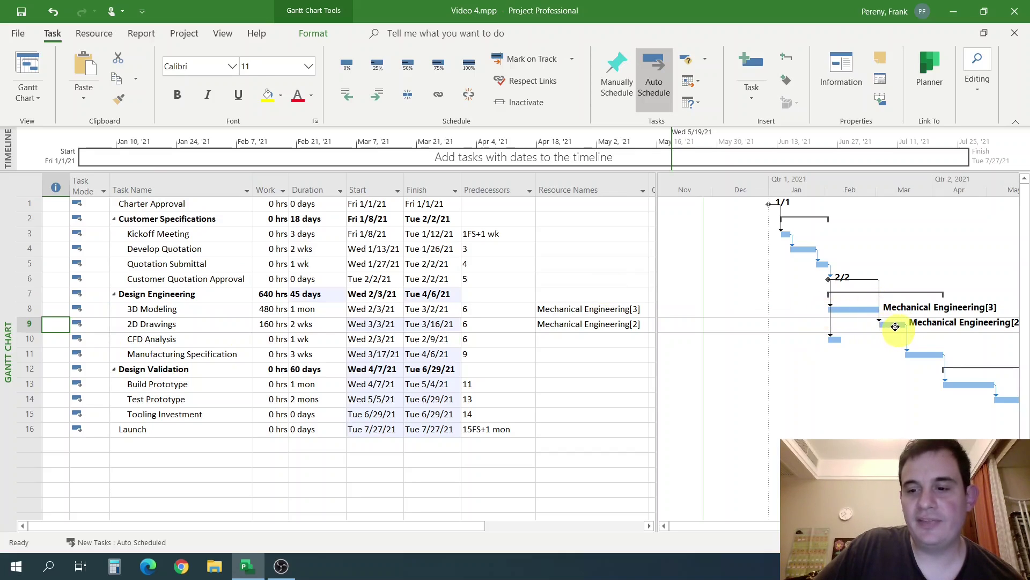
mouse_move(895, 327)
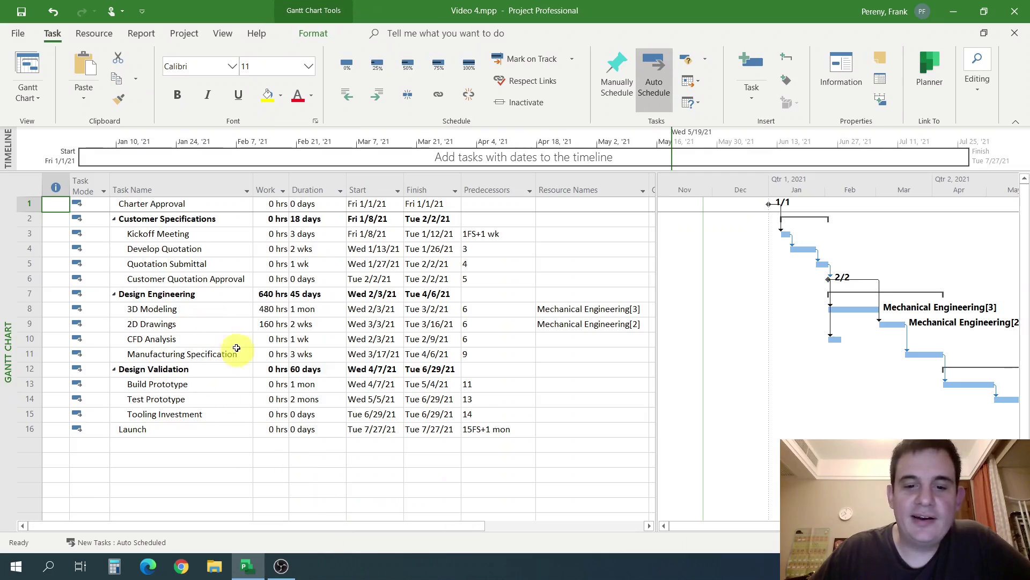
Widen the task table to show Costs of $48,000.00 and $16,000.00, then select the CFD Analysis row.
click(499, 336)
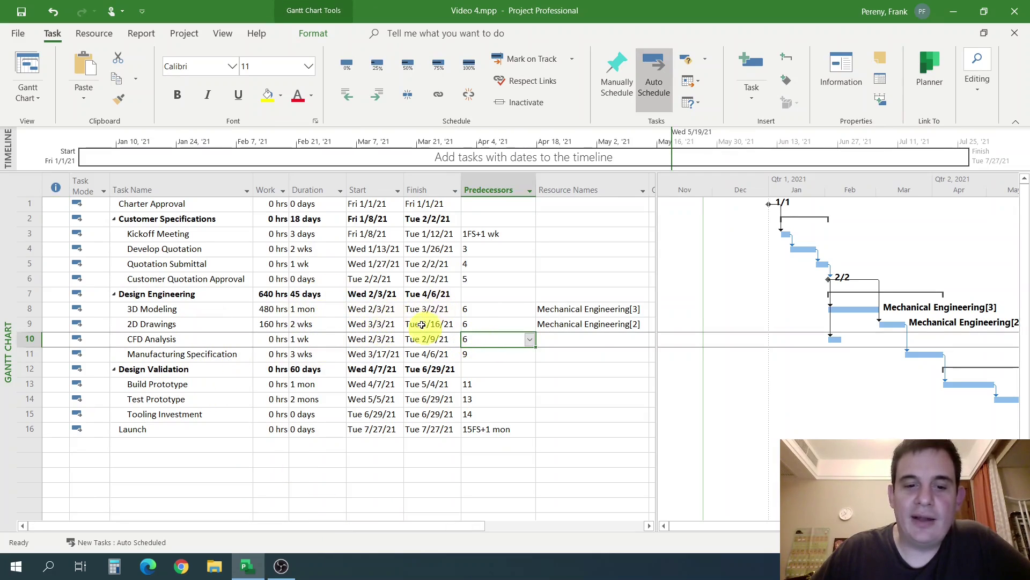
drag(588, 307, 593, 325)
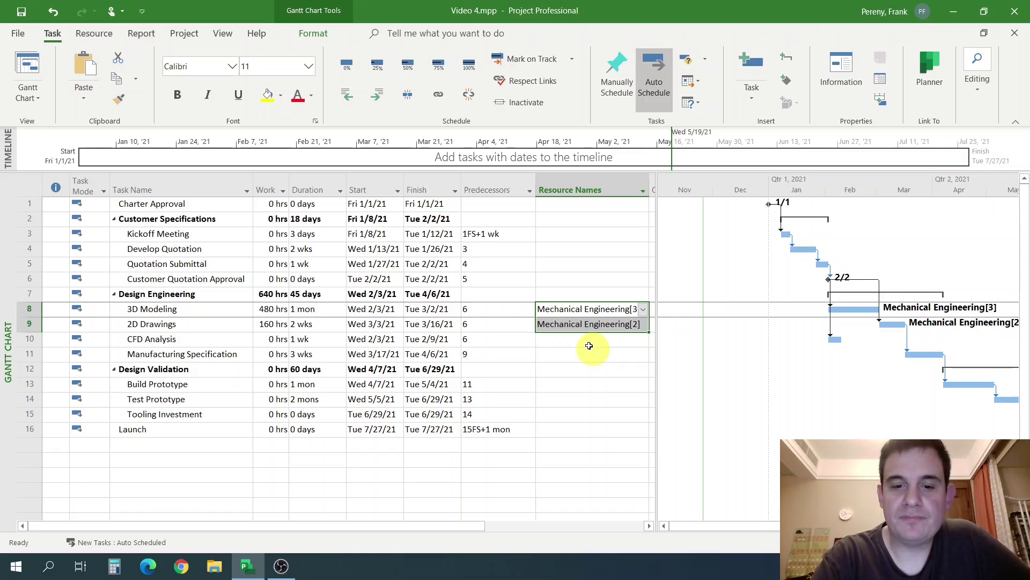
click(589, 346)
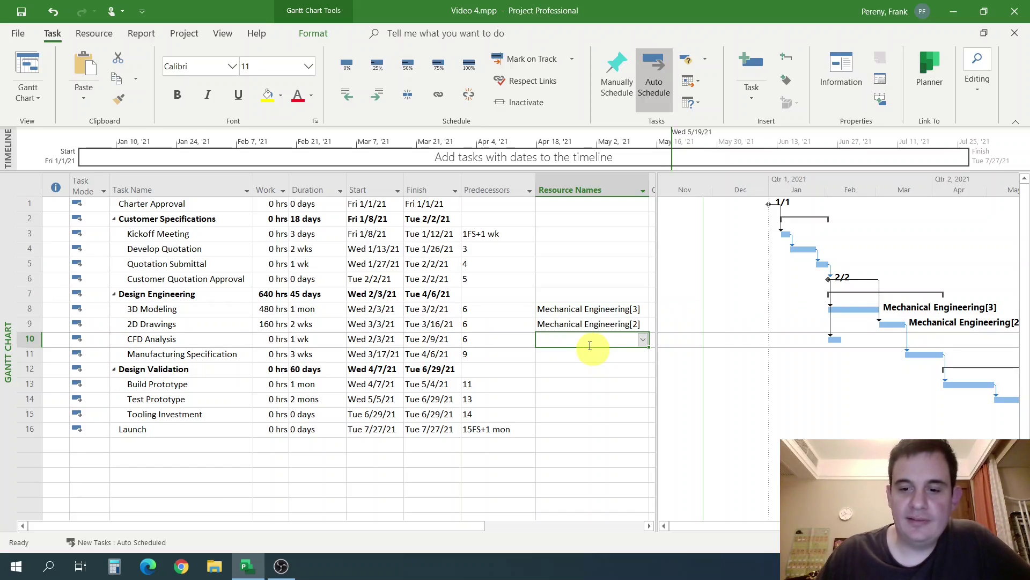
drag(653, 337, 782, 322)
click(193, 340)
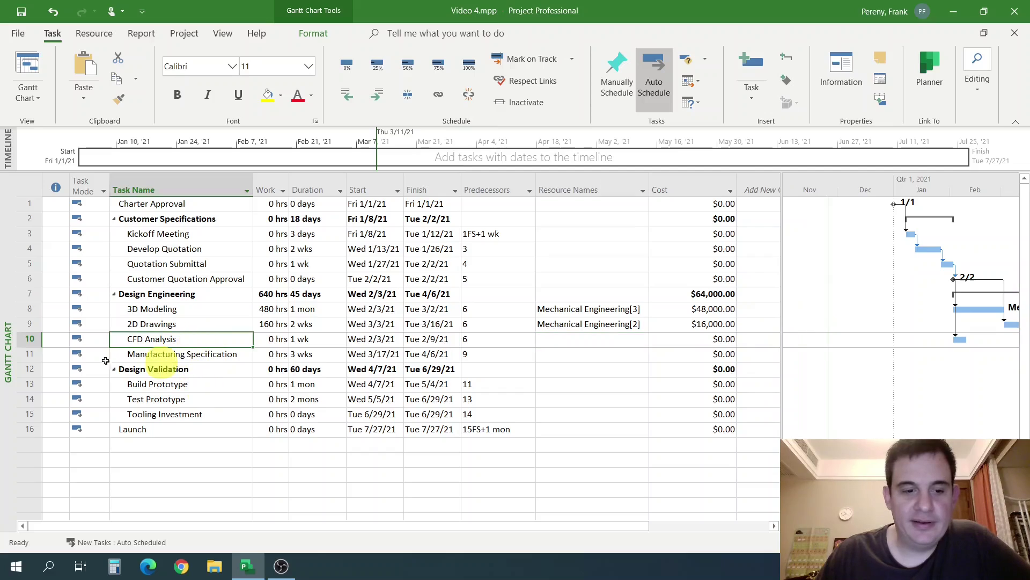
click(29, 339)
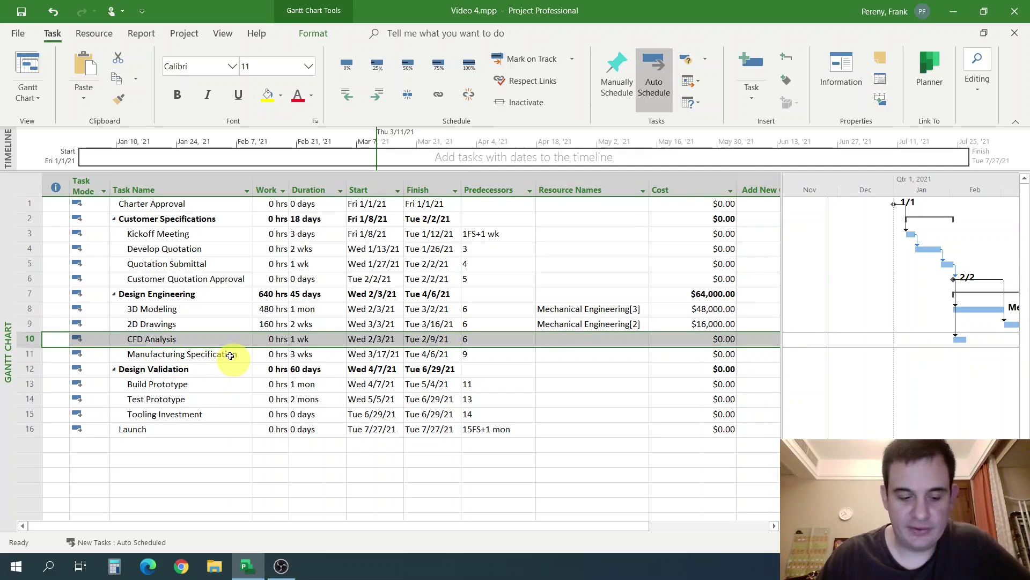
Insert a new task row above CFD Analysis and name it Widget Cutter.
key(Insert)
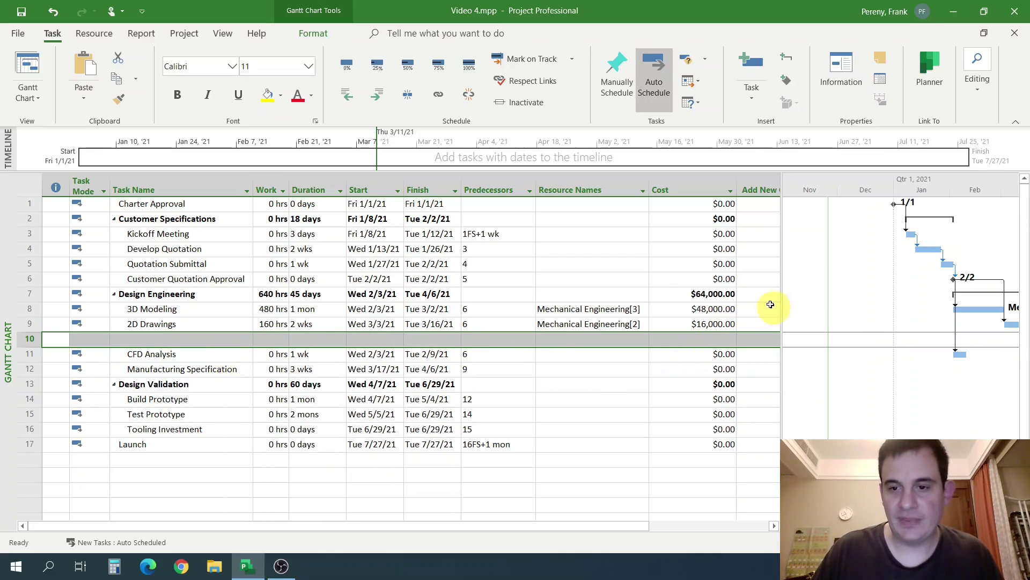
drag(782, 299, 749, 303)
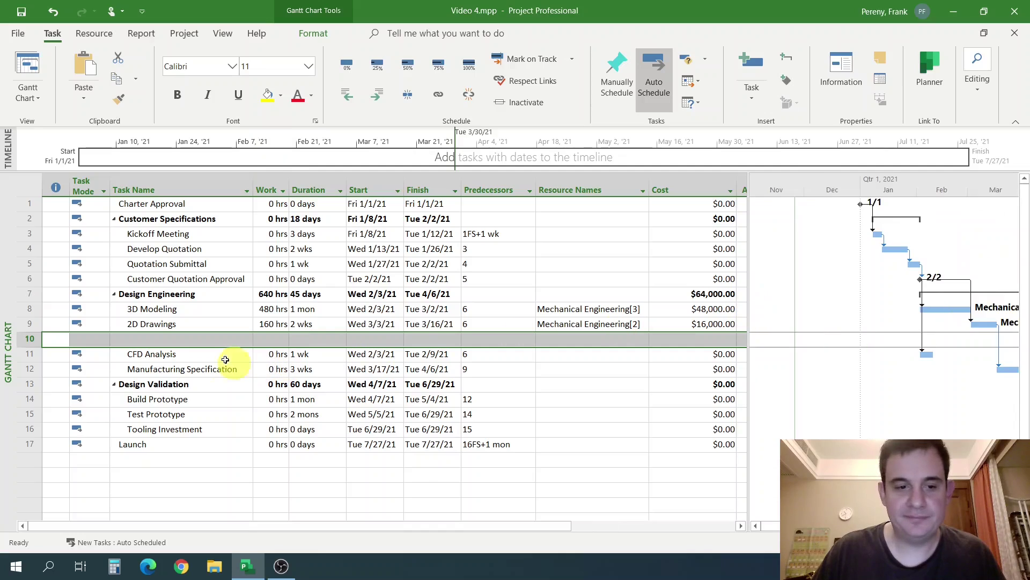
click(226, 344)
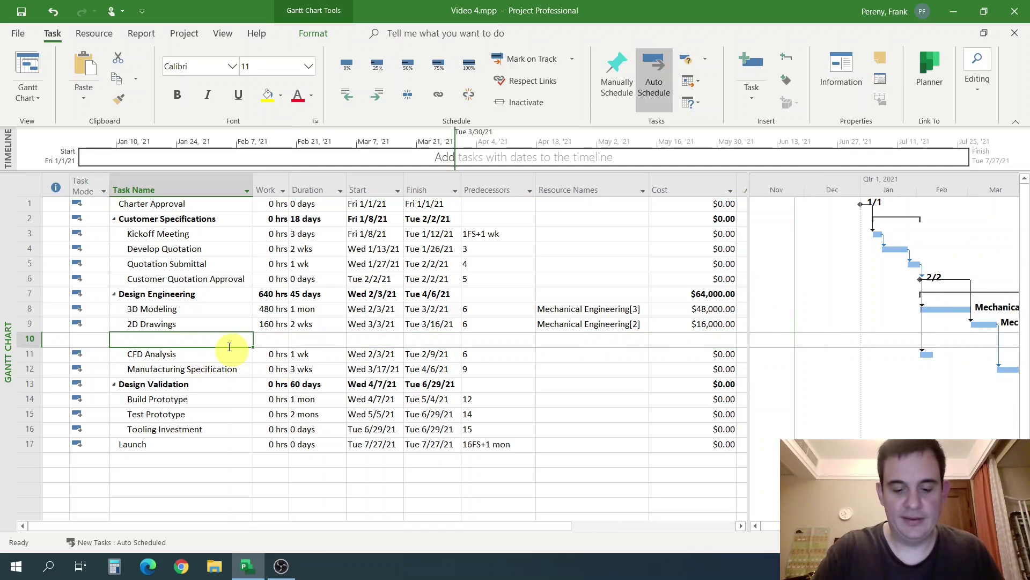
text(Widget Cu)
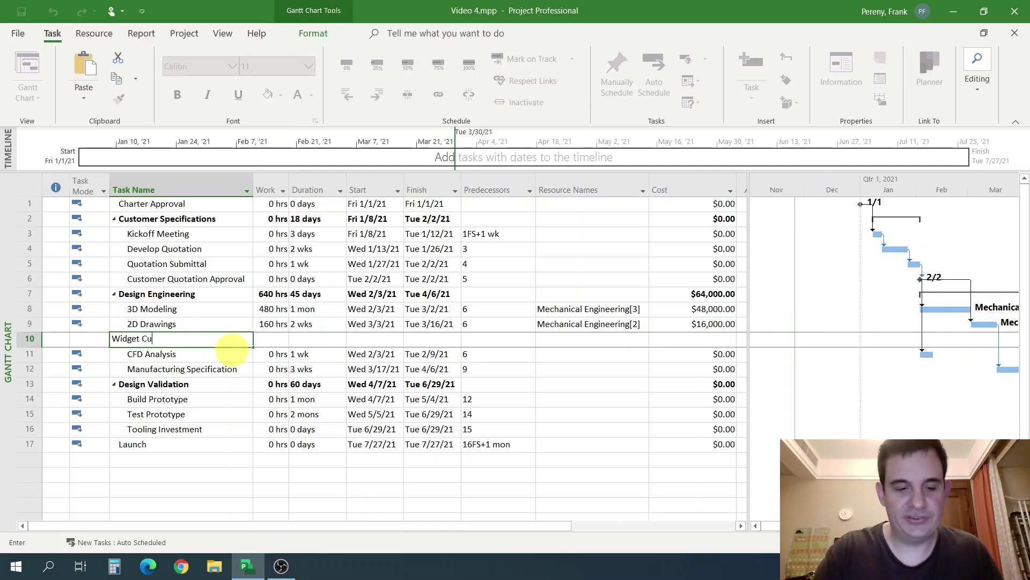
text(tter)
key(Tab)
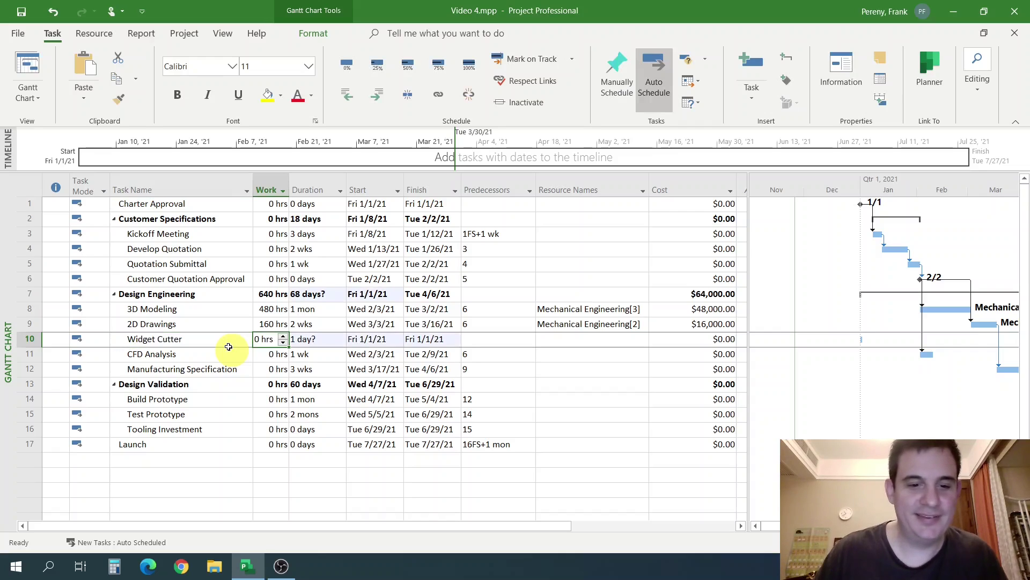
click(325, 340)
click(488, 340)
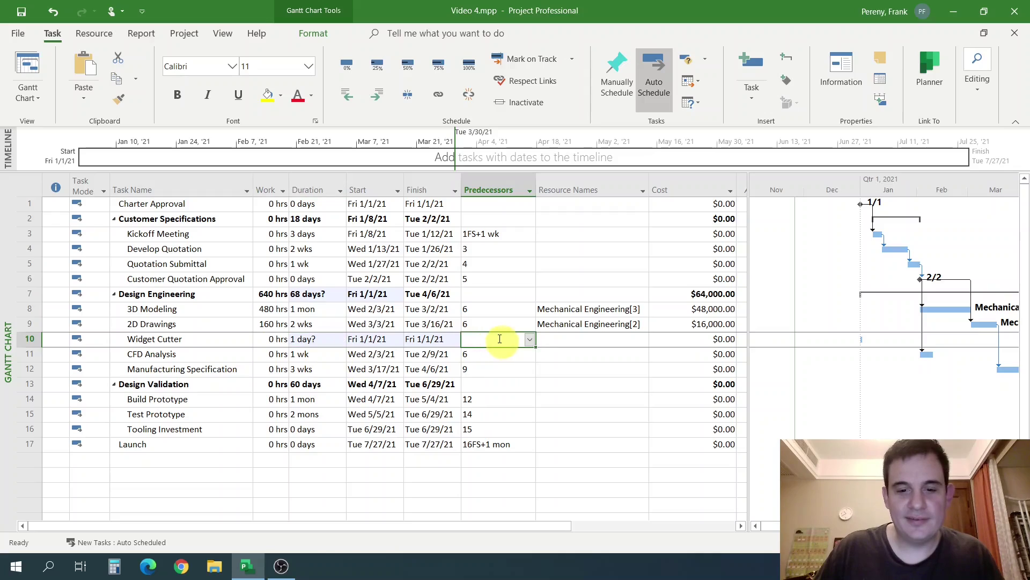
click(534, 349)
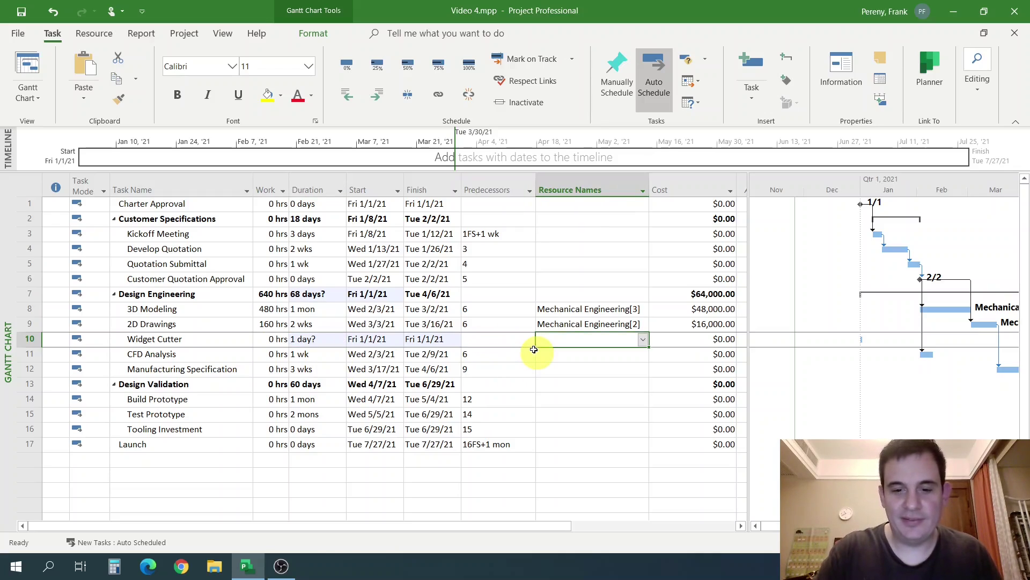
click(494, 344)
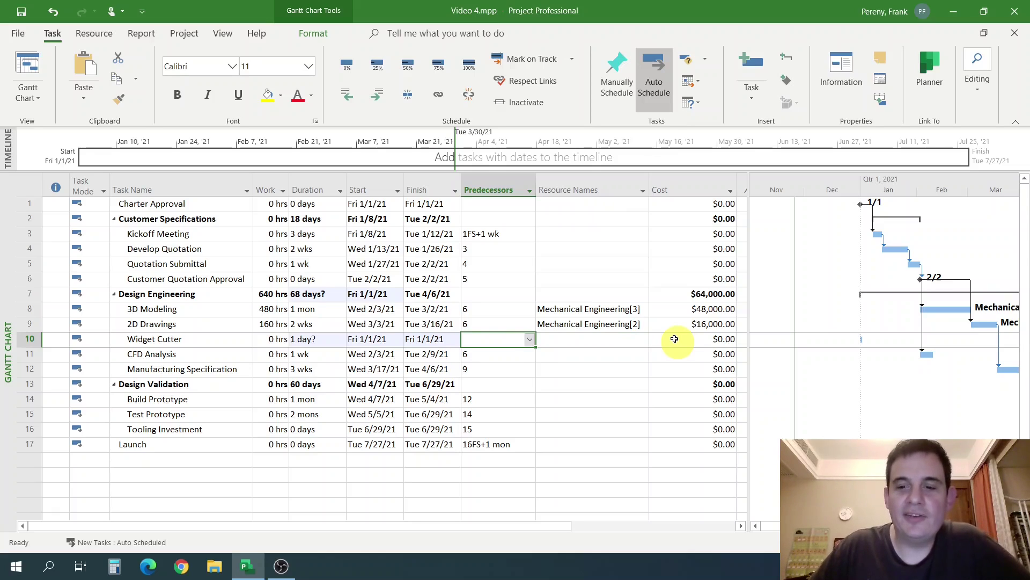
Give Widget Cutter a 1-day duration and assign the Widget Cutter resource, costing $390.00.
click(328, 339)
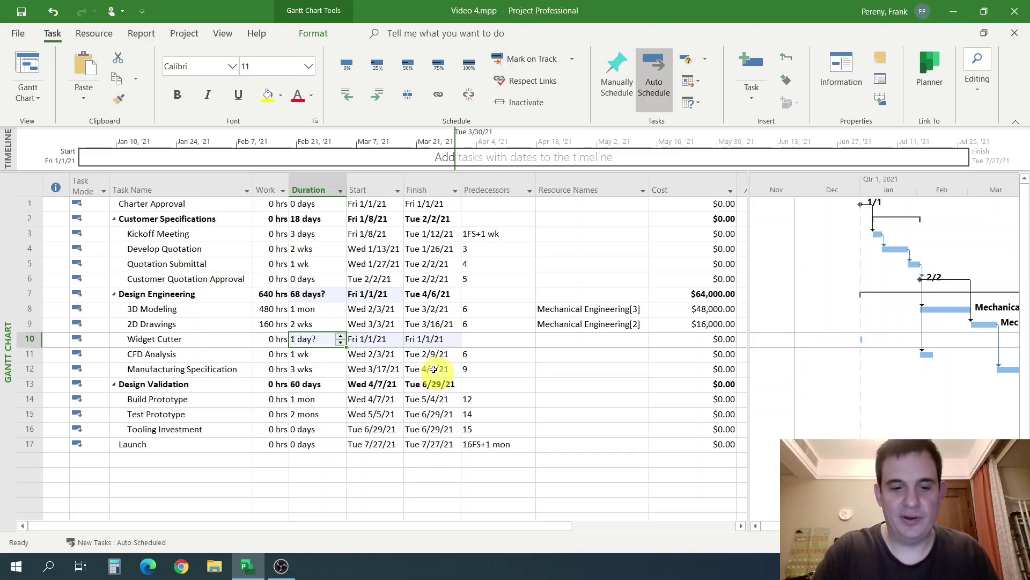
text(1d)
key(Tab)
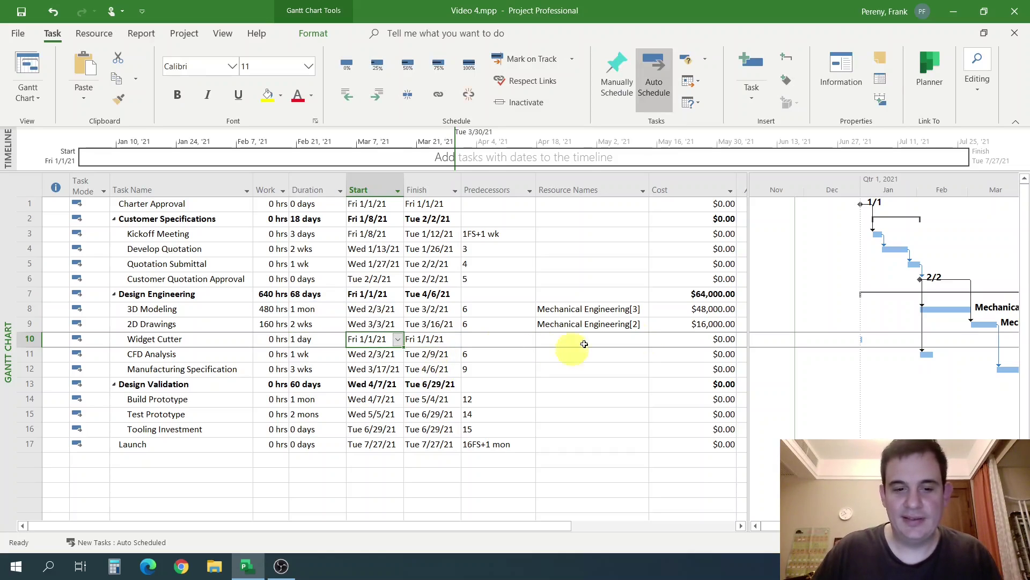
click(584, 344)
click(643, 339)
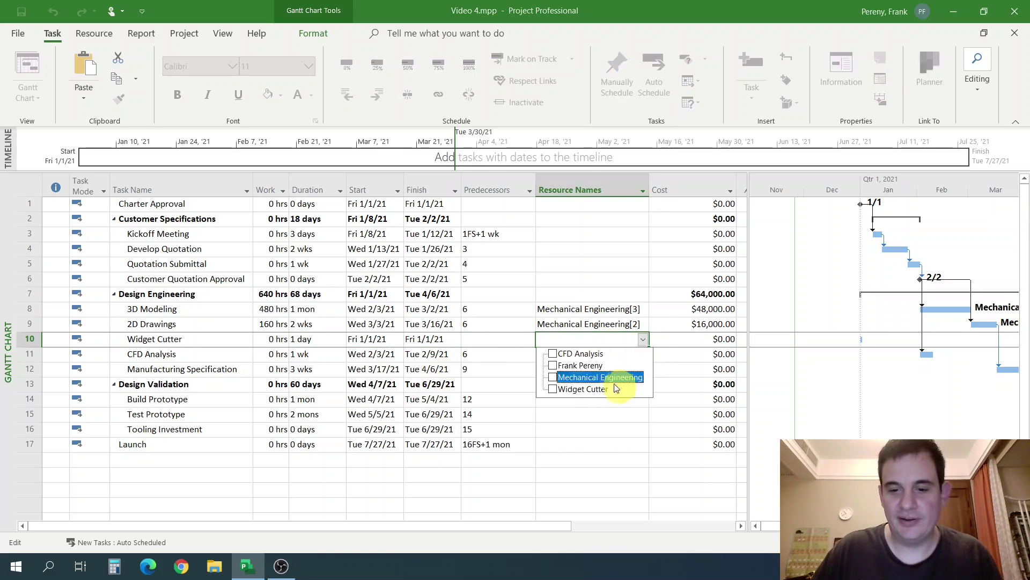
click(553, 389)
click(523, 371)
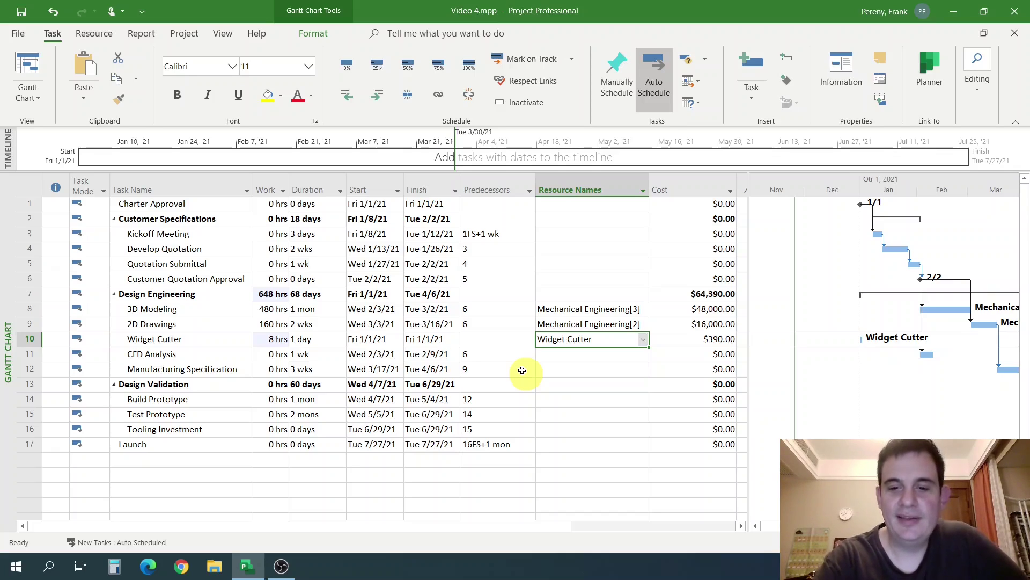
click(679, 340)
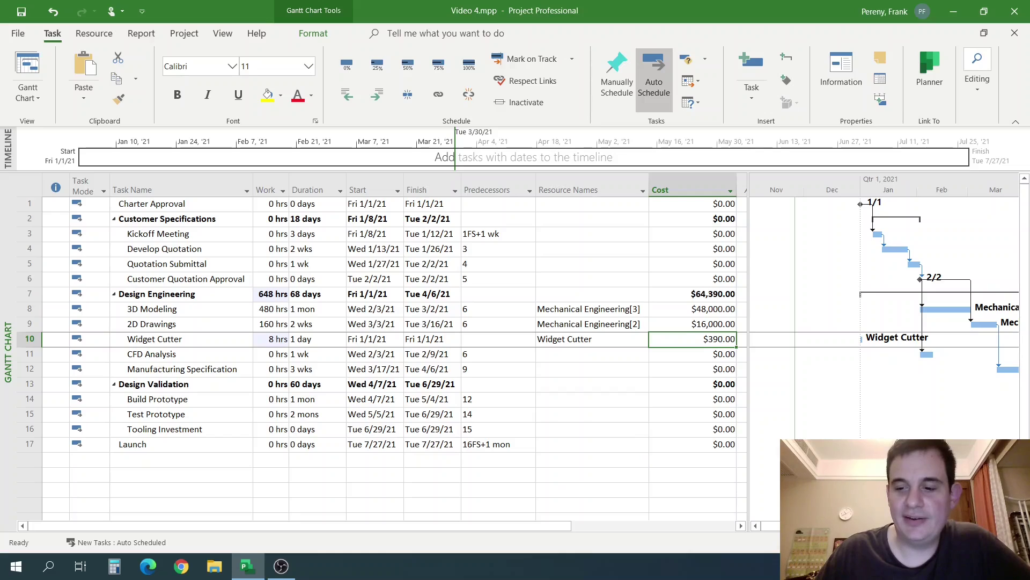
Check Widget Cutter's $30.00/hr rate on the Resource Sheet and bring up Calculator beside it.
click(880, 542)
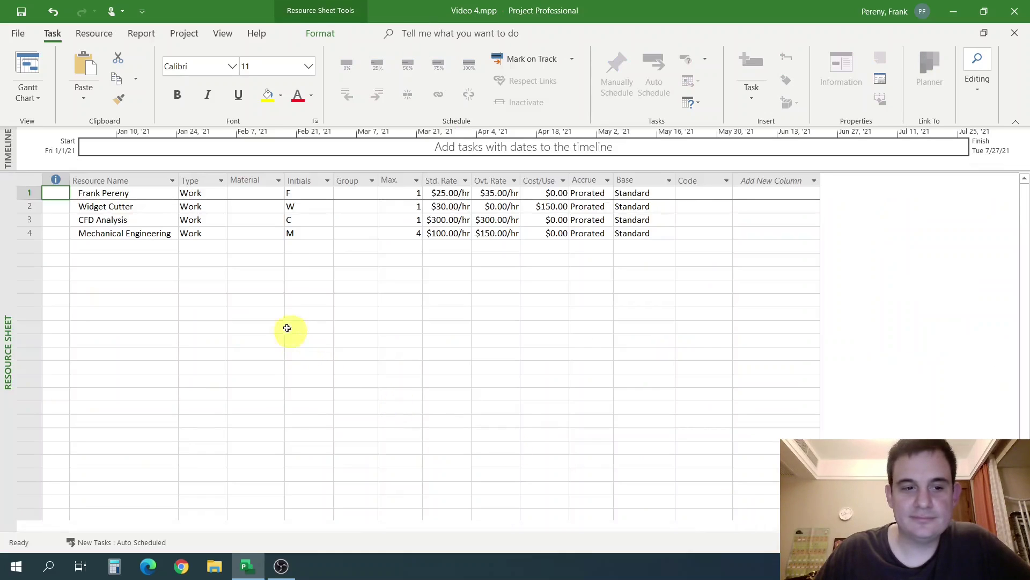
click(274, 276)
click(439, 206)
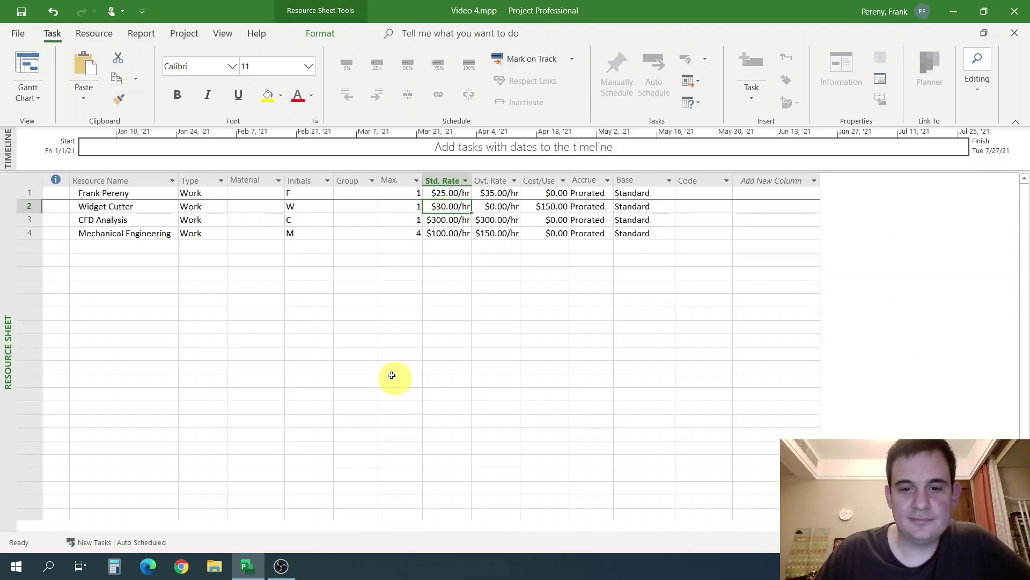
click(114, 566)
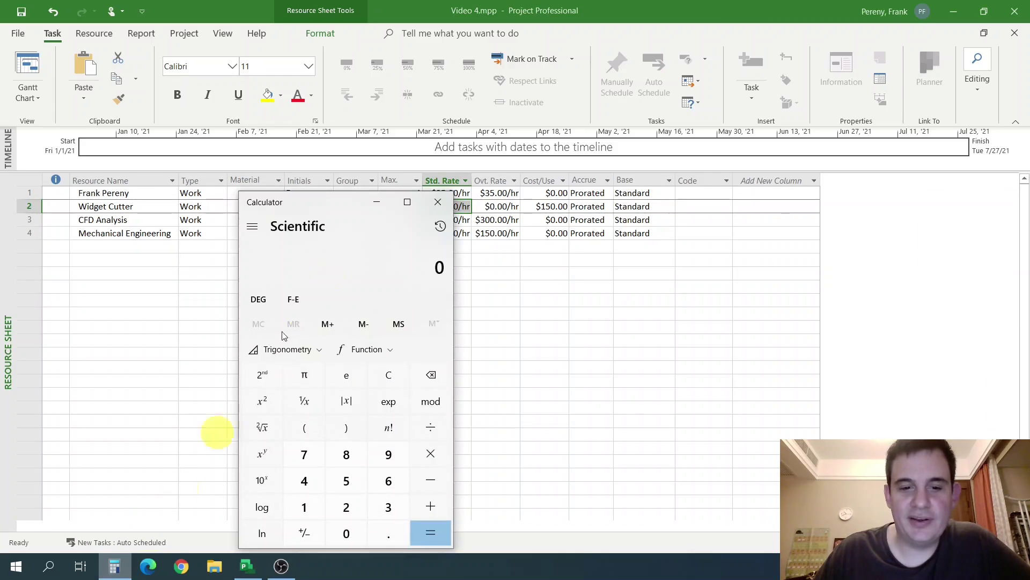
drag(347, 202, 730, 109)
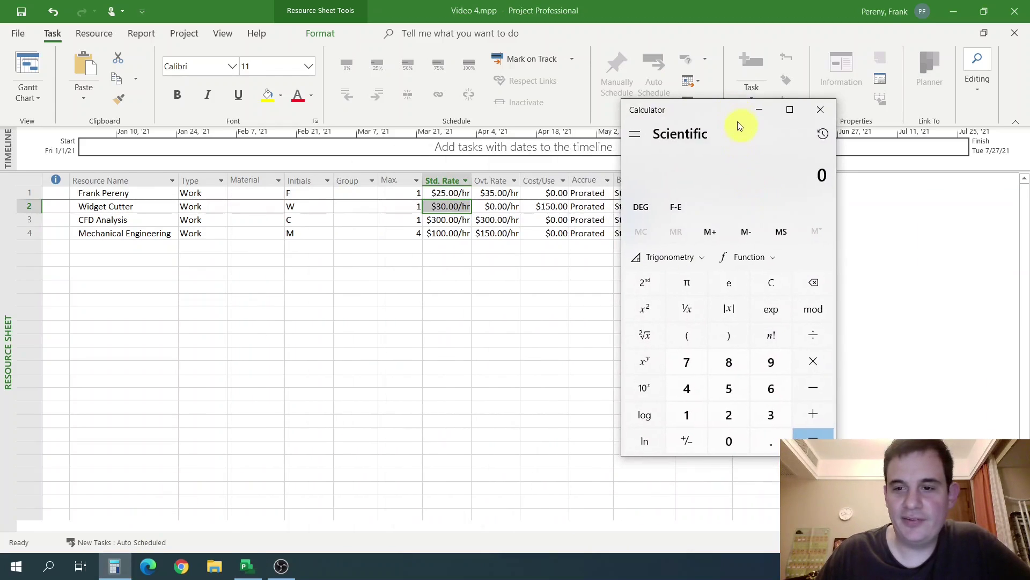
Compute 30 × 8 + 150 = 390 in Calculator, then return to the Project window.
text(30)
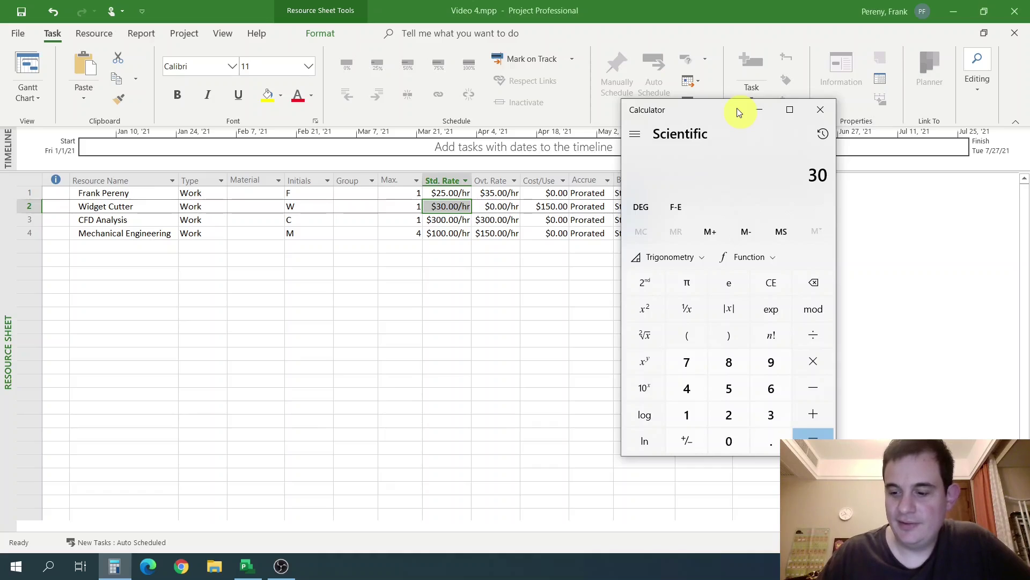
text(*)
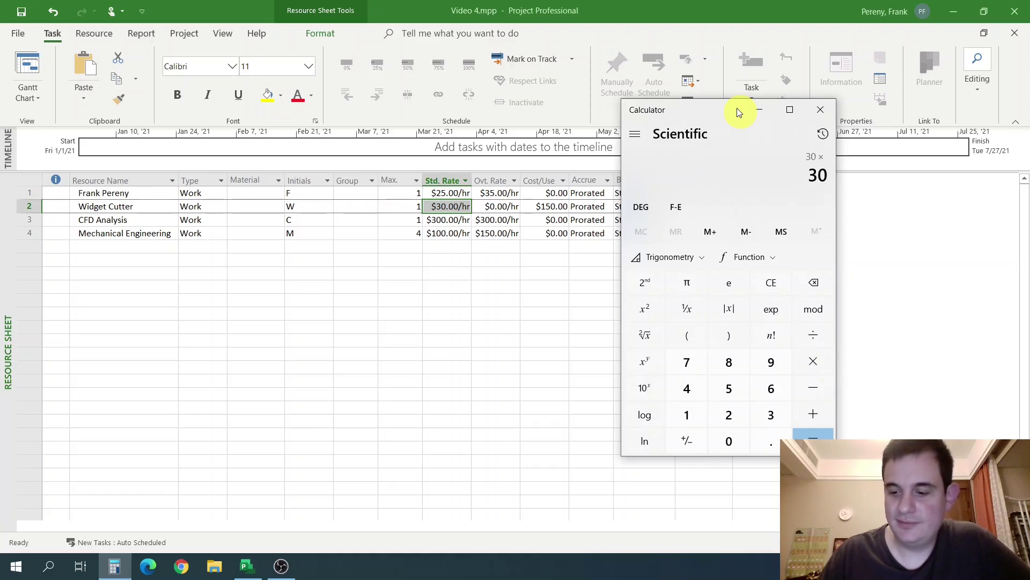
text(8)
key(Return)
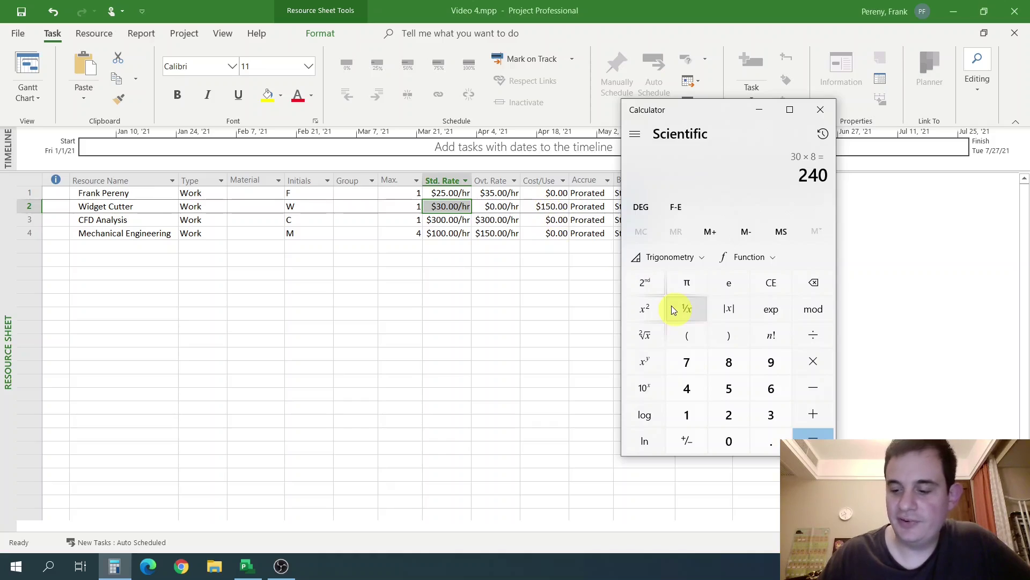
text(150)
key(Return)
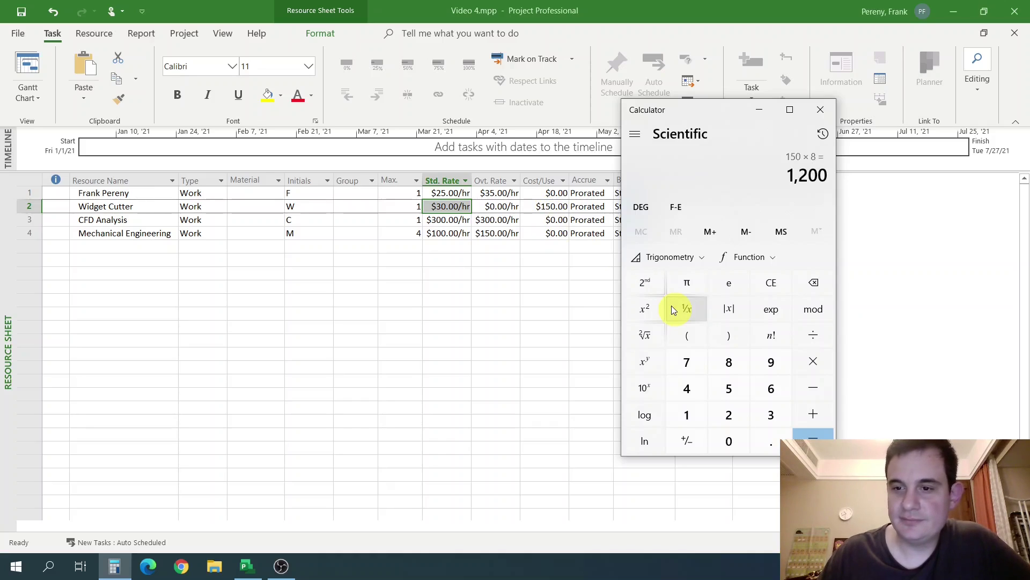
key(Escape)
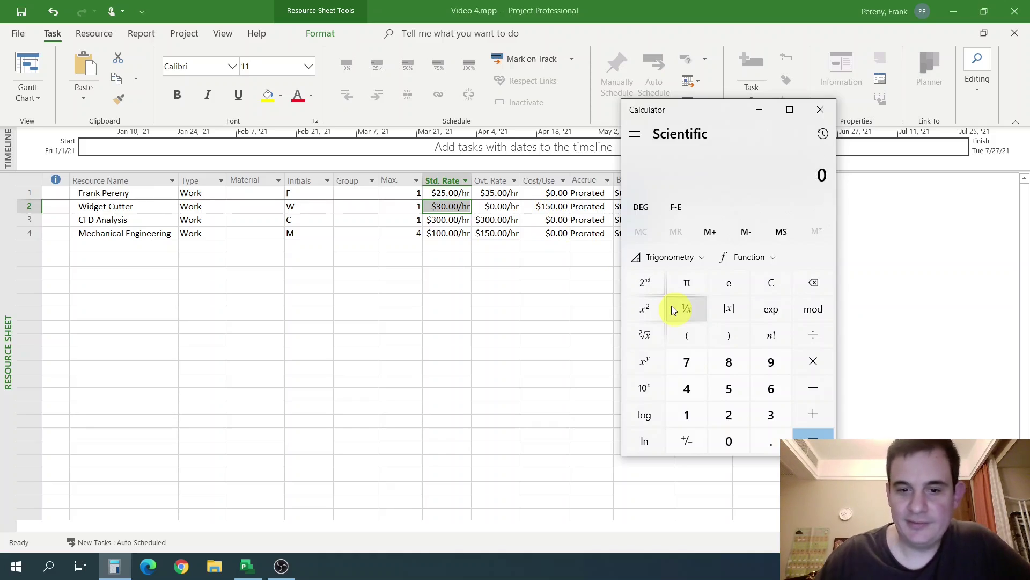
text(30*8)
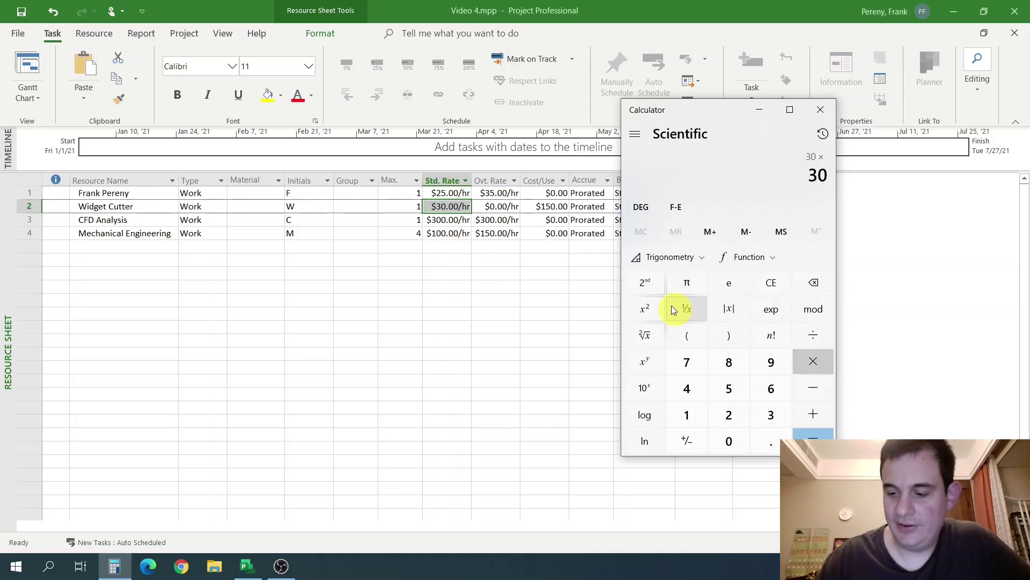
key(Return)
text(+ )
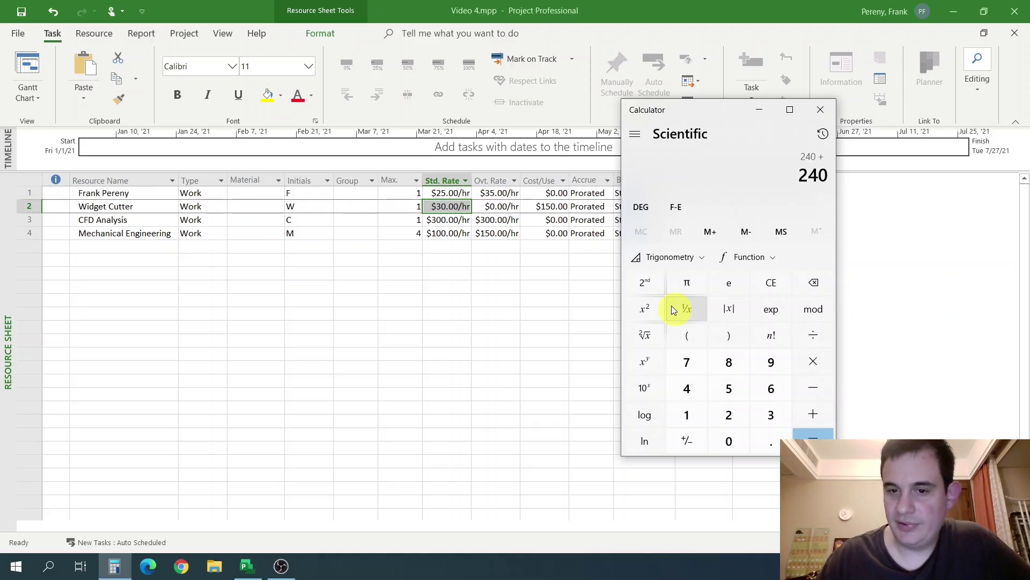
text(150)
key(Return)
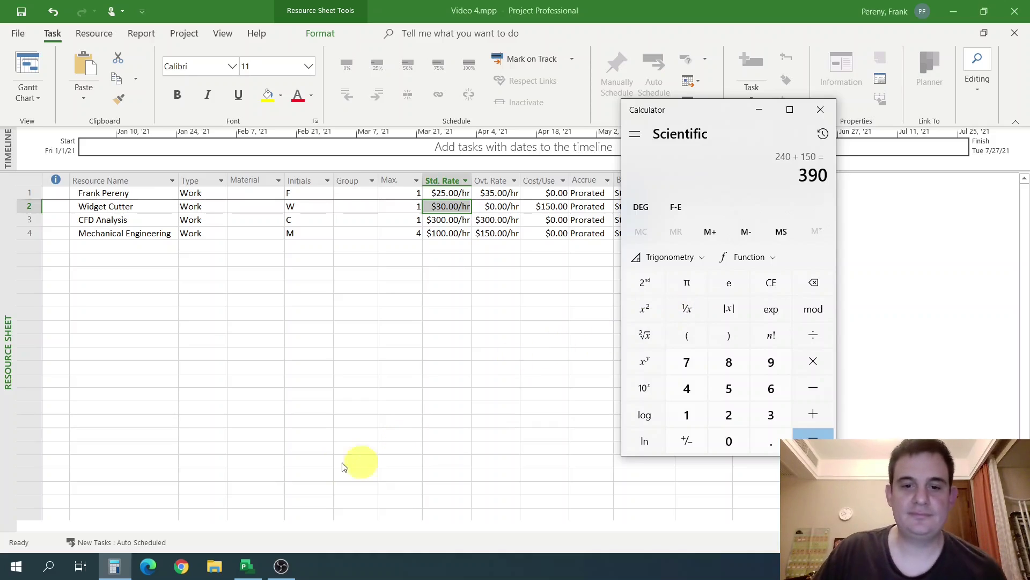
click(310, 366)
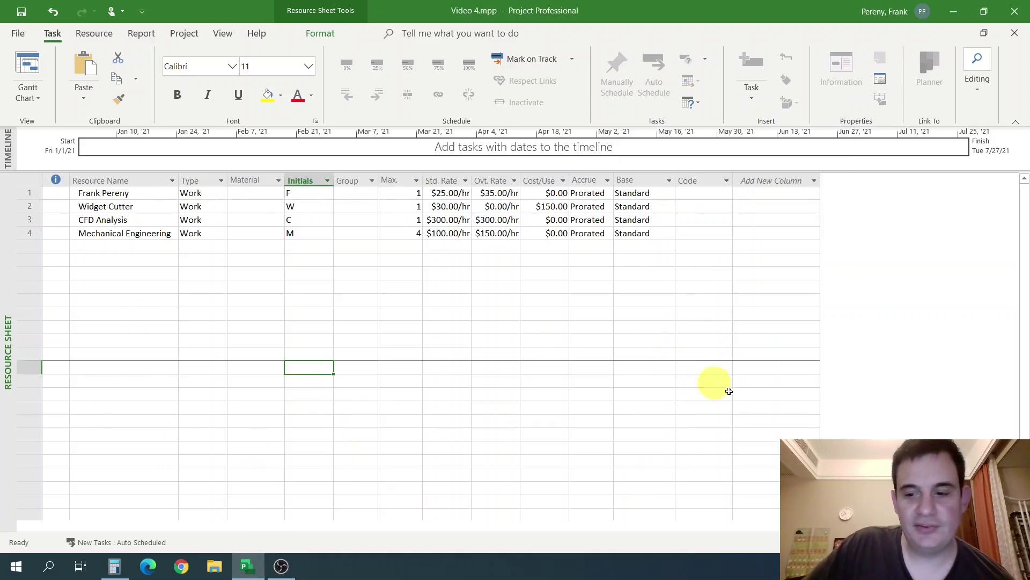
In Gantt Chart view, change Widget Cutter's duration from 1 to 3 days, raising its cost to $870.00.
click(805, 542)
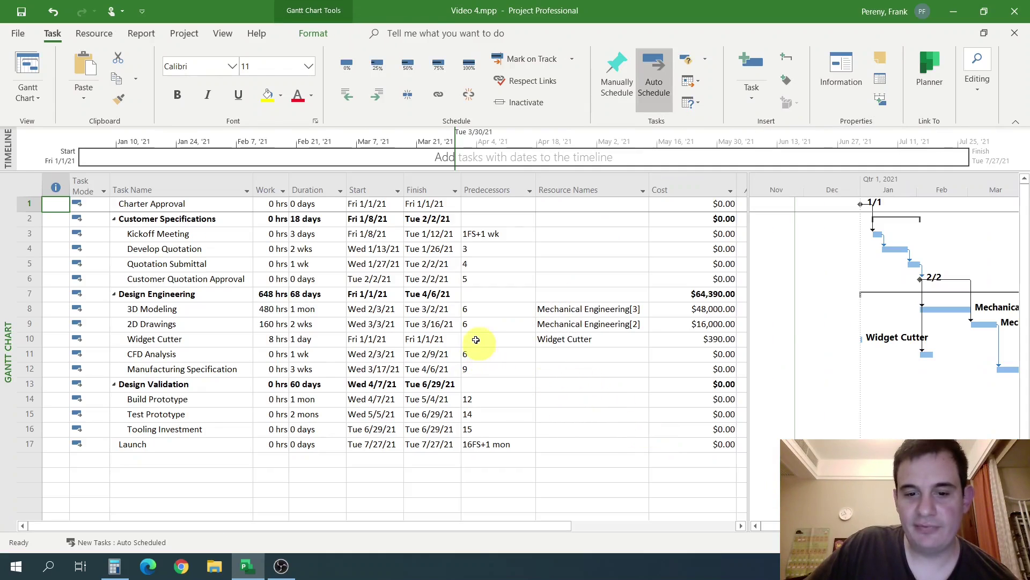
click(476, 339)
click(336, 353)
click(319, 339)
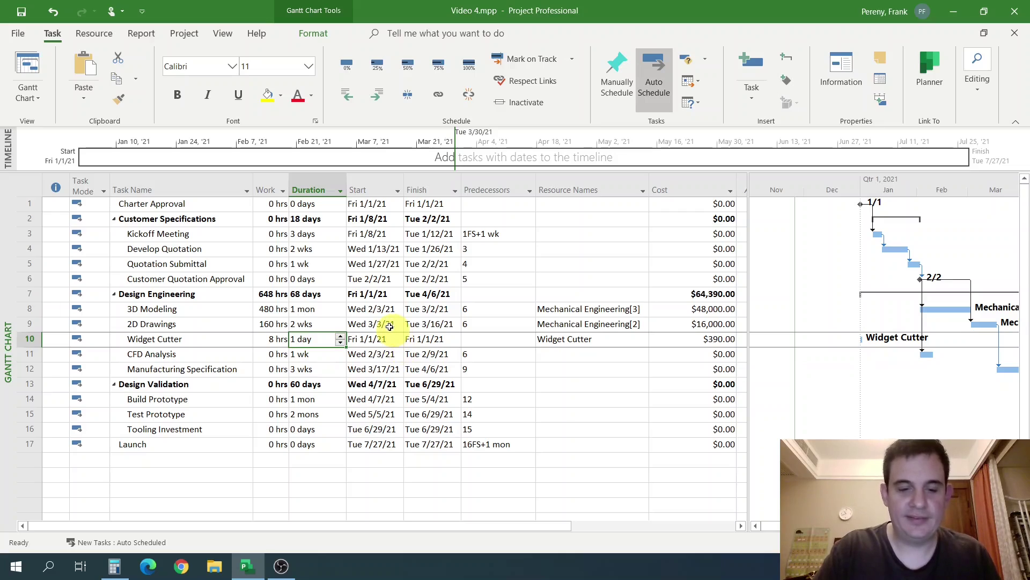
text(3d)
key(Return)
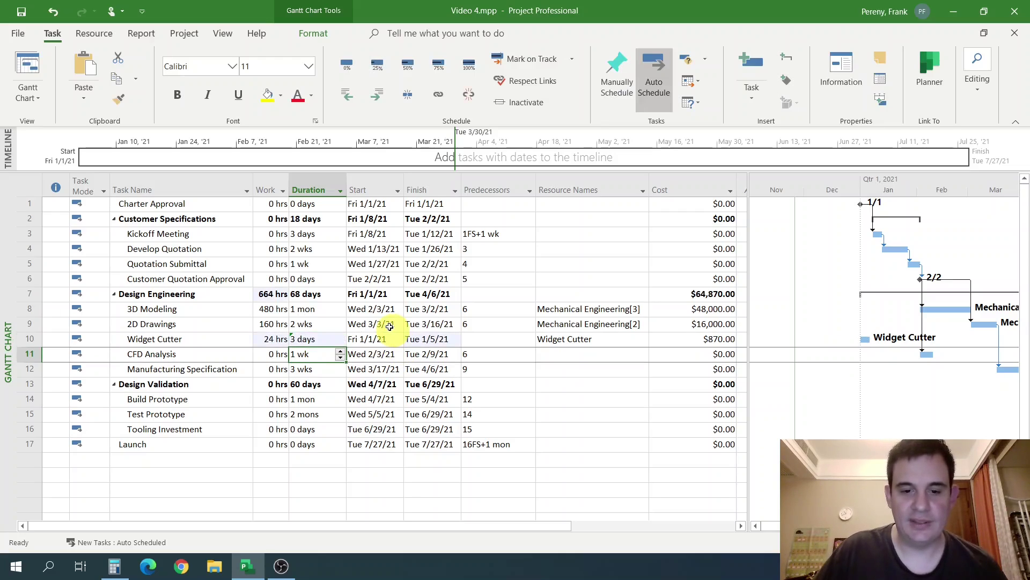
click(644, 384)
click(694, 338)
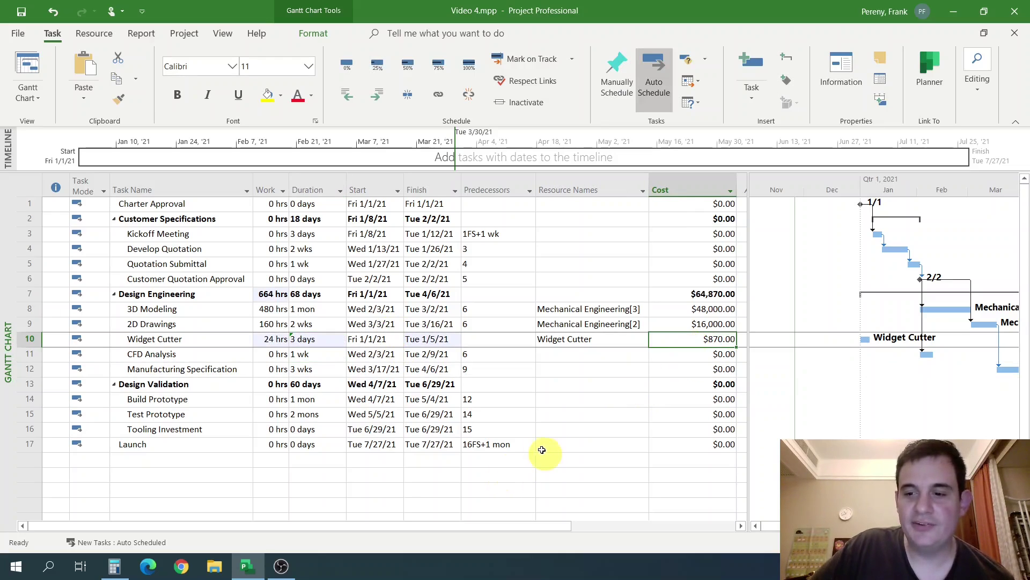
Confirm in Calculator that 24 × 30 + 150 equals 870, then return to the schedule.
click(114, 566)
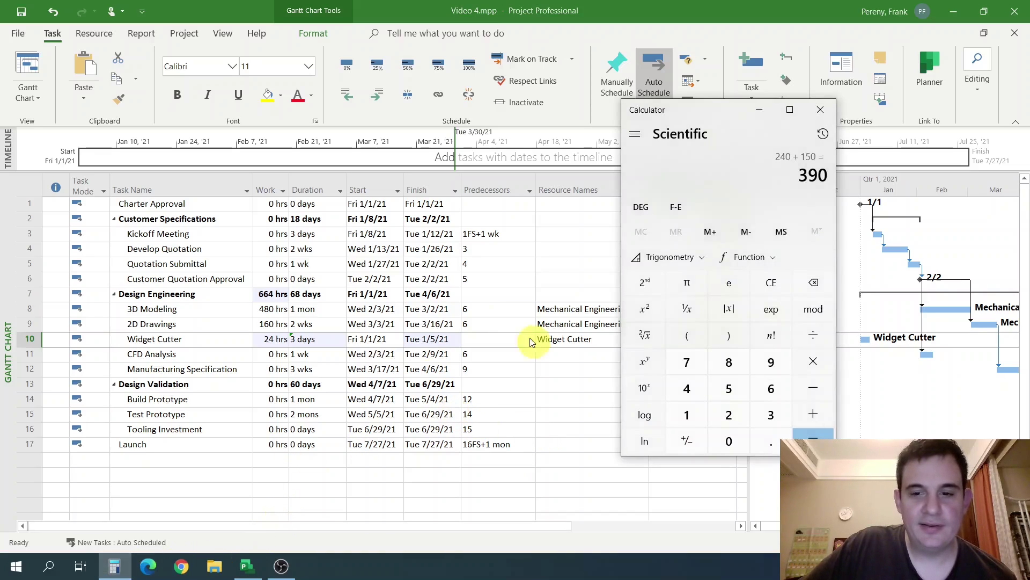
drag(710, 113, 832, 149)
key(Escape)
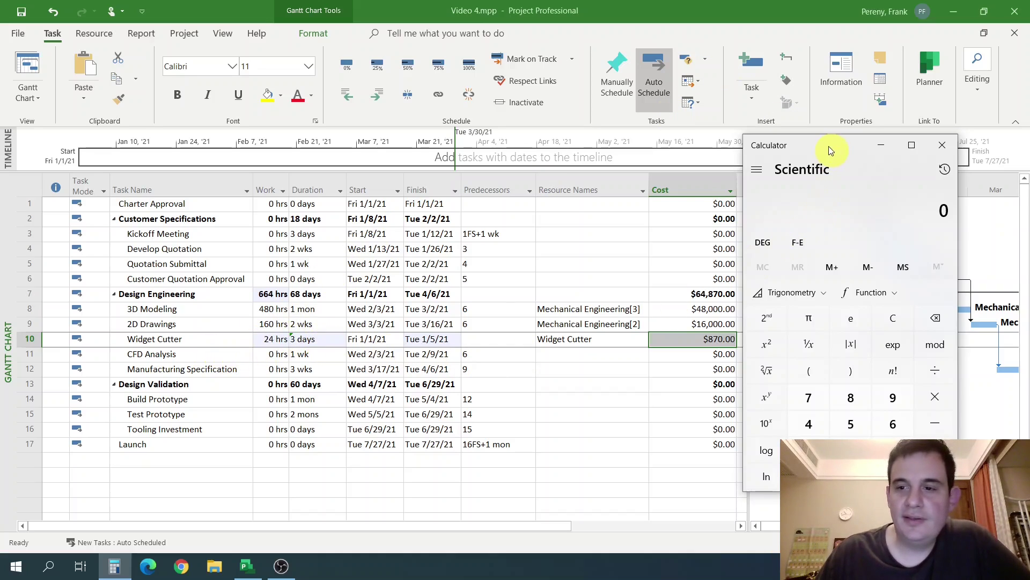
mouse_move(829, 146)
mouse_down()
mouse_move(852, 145)
mouse_move(842, 149)
mouse_up()
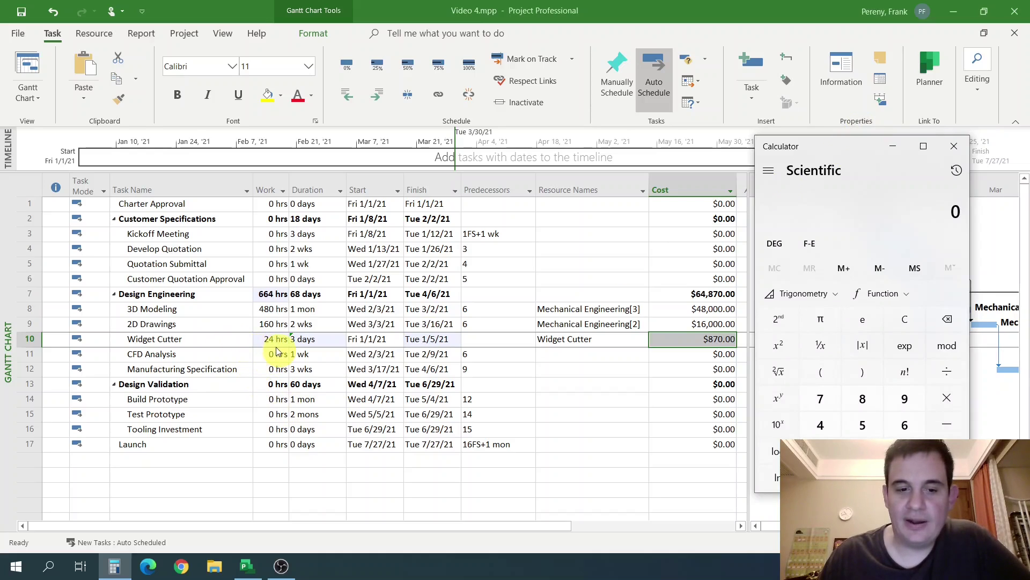
text(24 × )
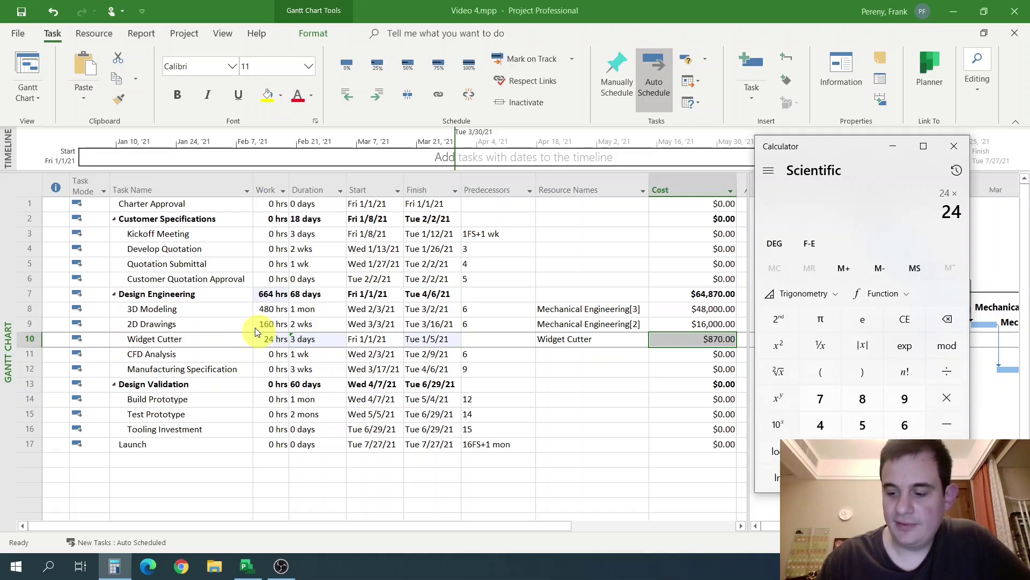
text(30)
key(Return)
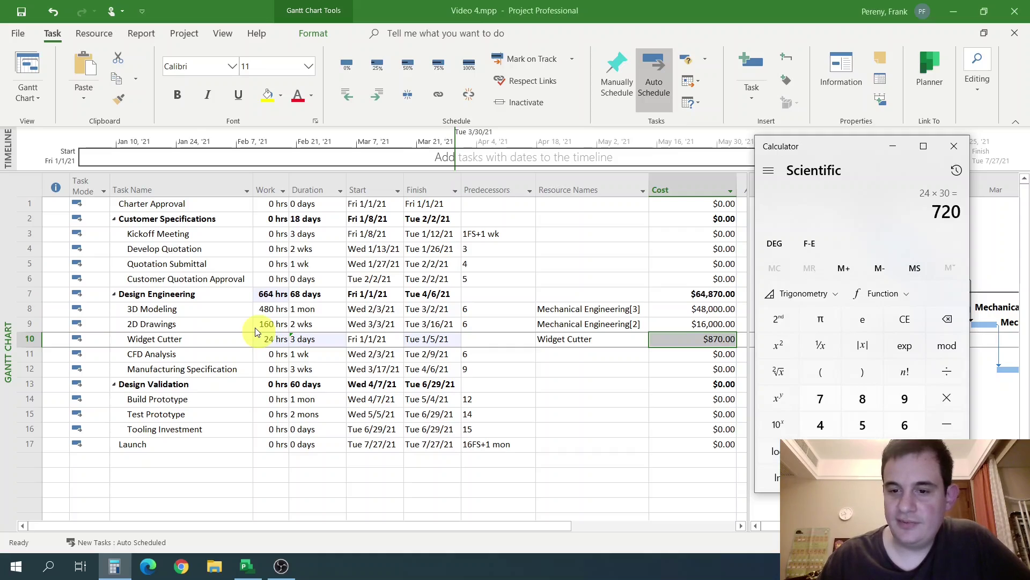
text(+150)
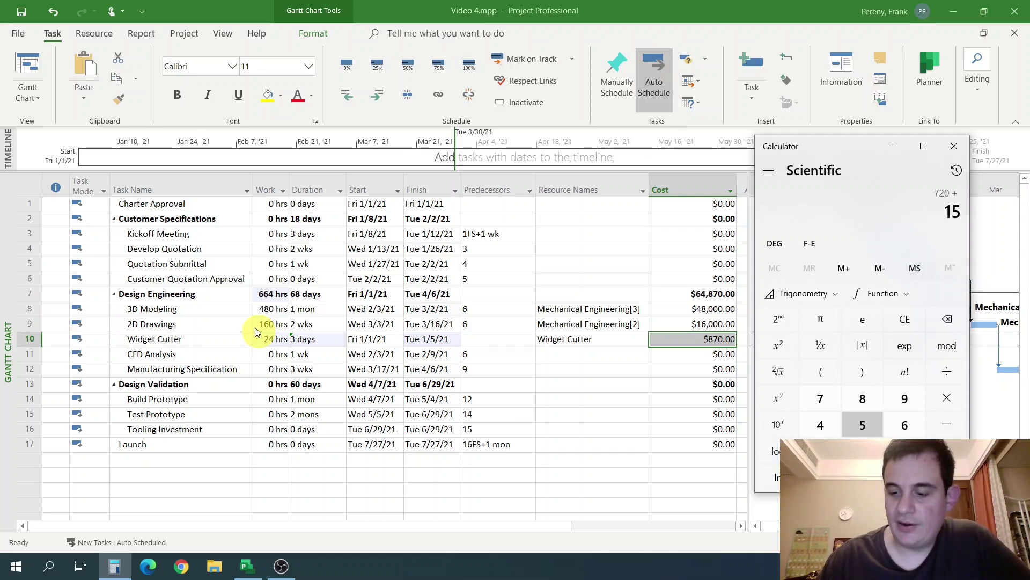
key(Return)
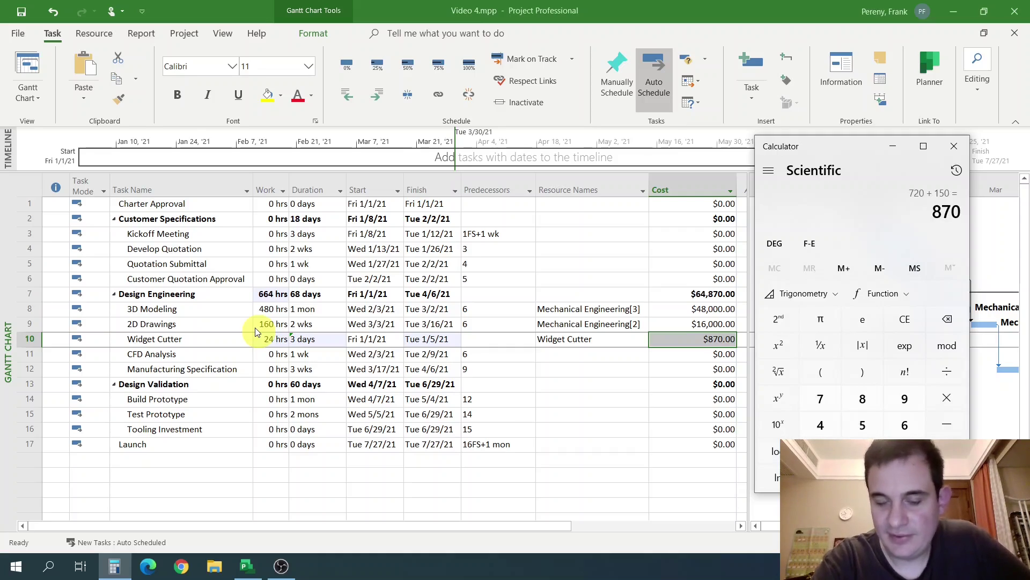
click(368, 356)
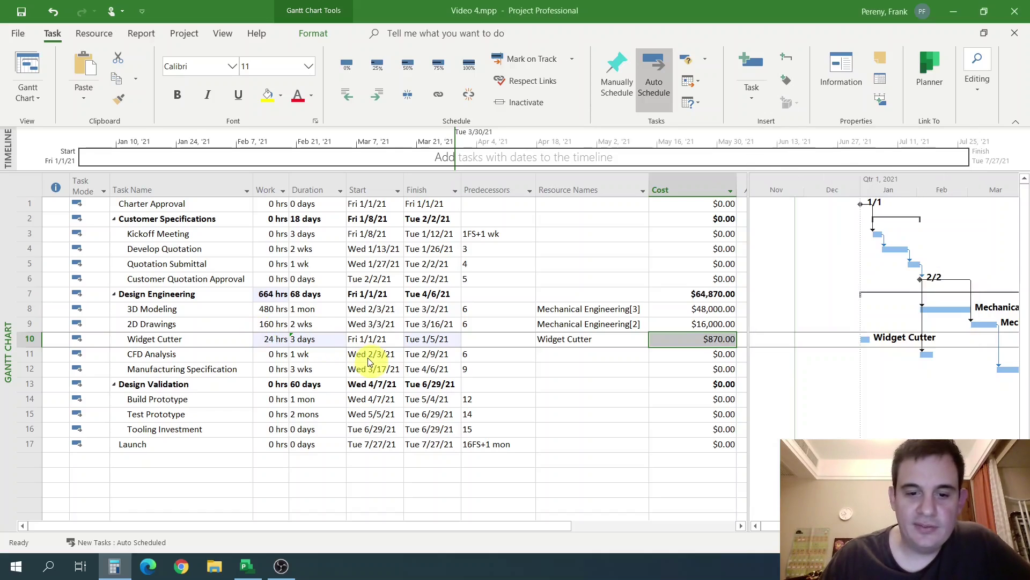
Reselect and commit Widget Cutter's 3-day duration, keeping 24 hrs and $870.00.
click(313, 340)
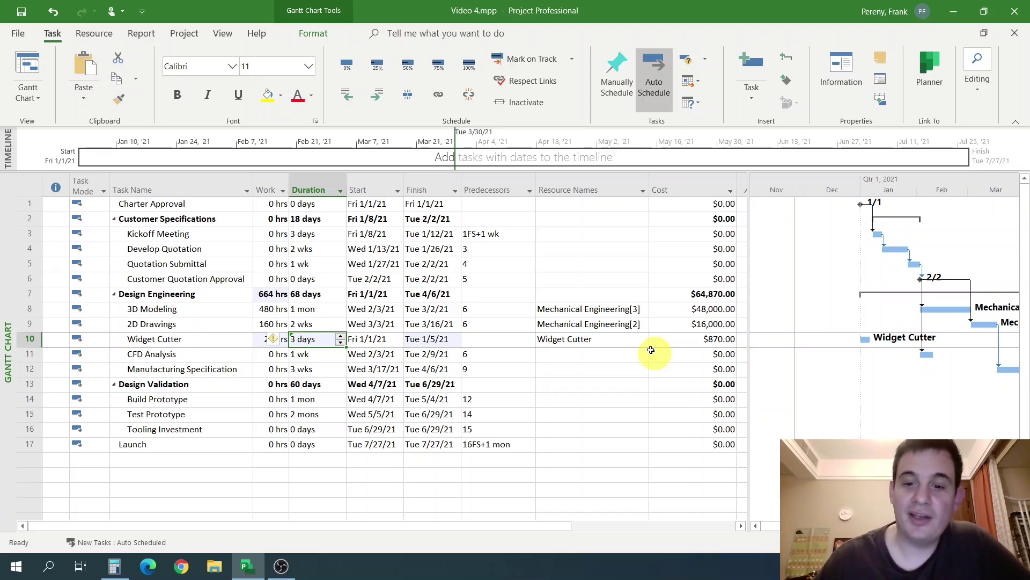
click(522, 370)
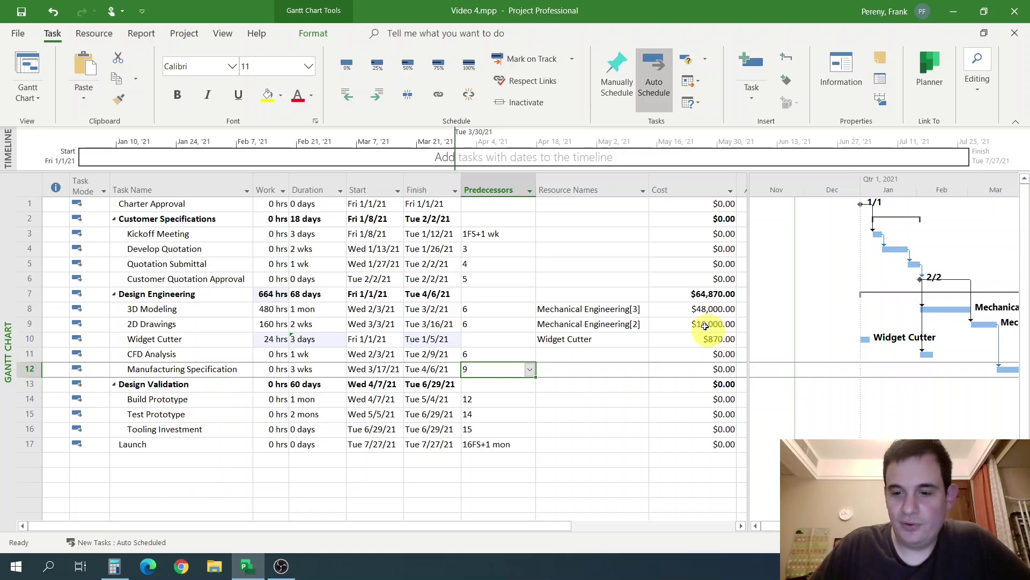
On the Resource Sheet, select empty row 5 and view its Work, Material and Cost type options without choosing one.
click(854, 542)
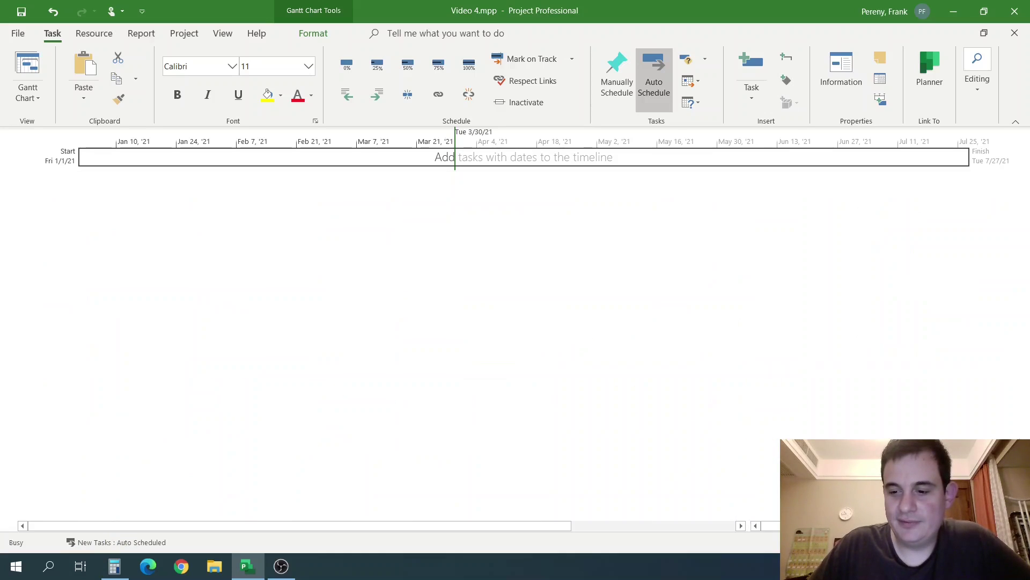
click(583, 261)
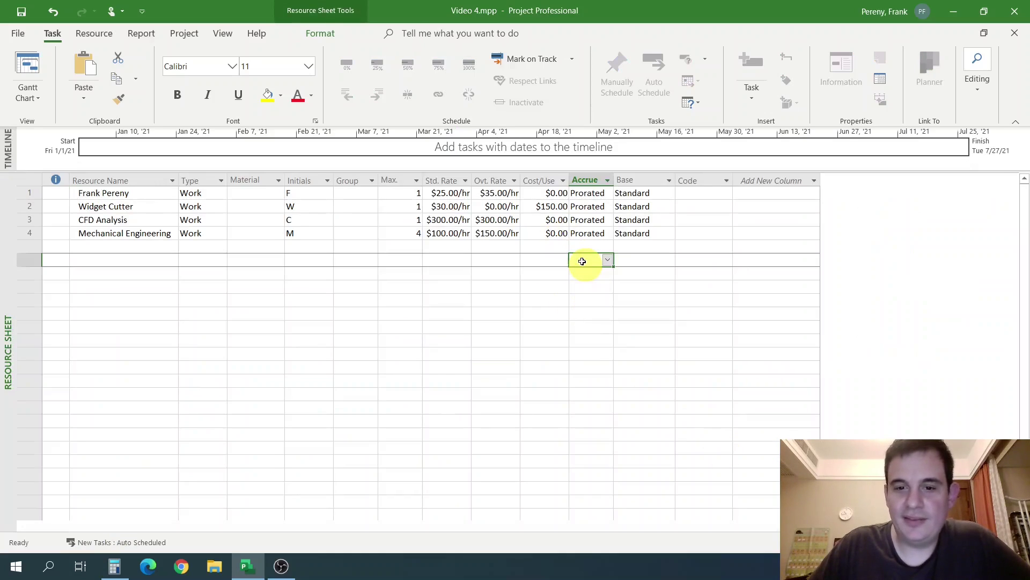
click(546, 181)
click(556, 249)
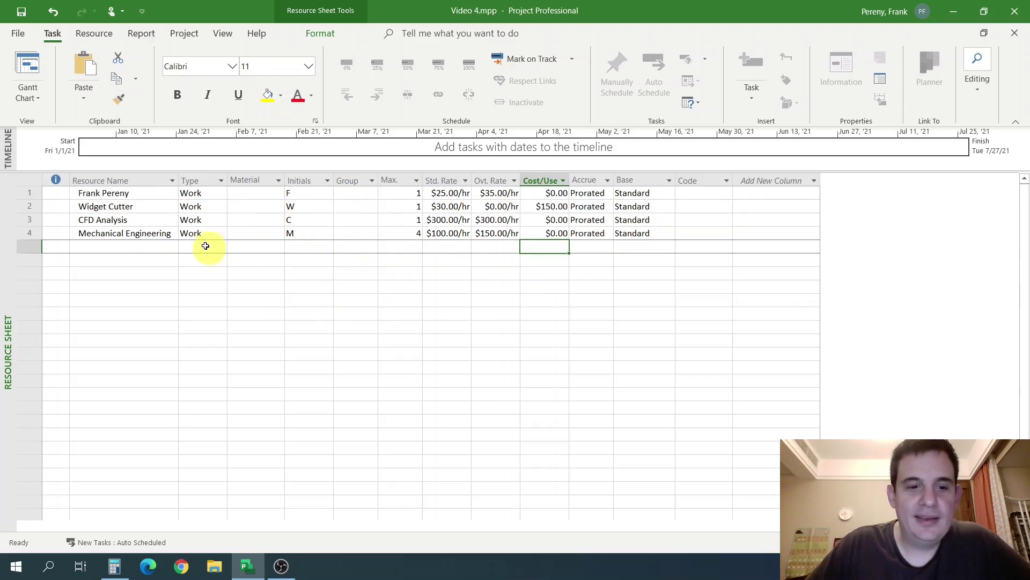
click(224, 250)
click(224, 250)
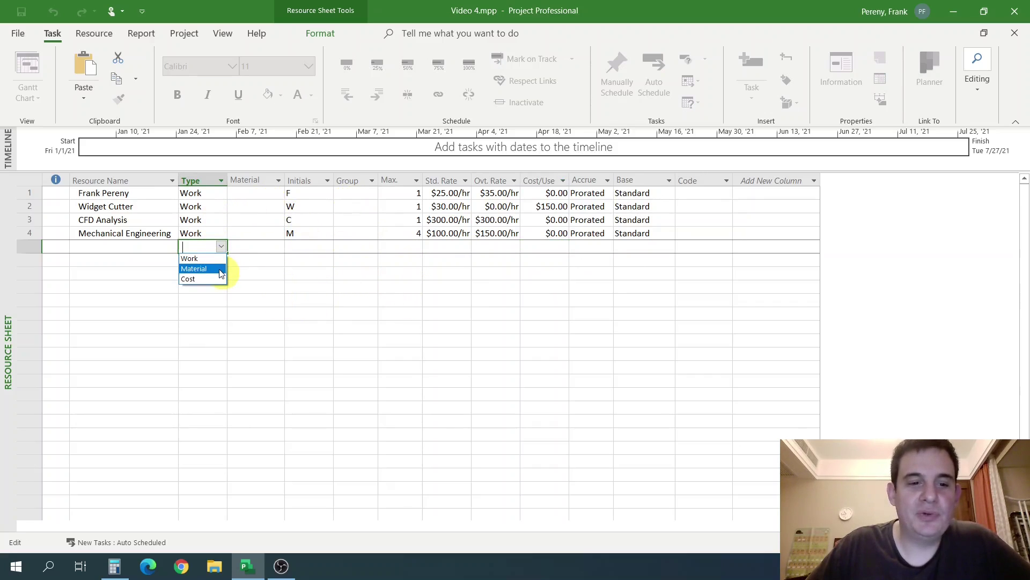
click(270, 260)
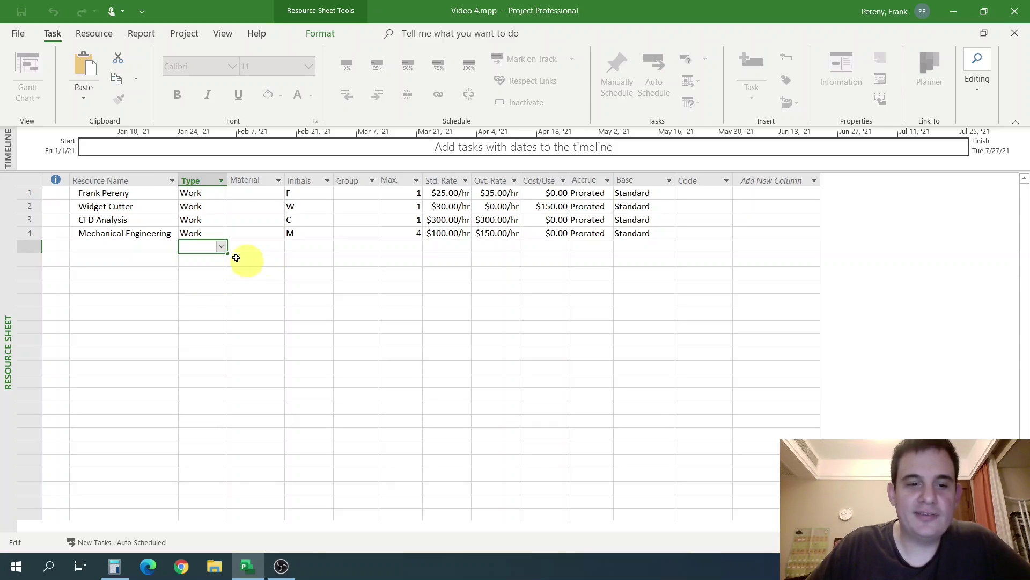